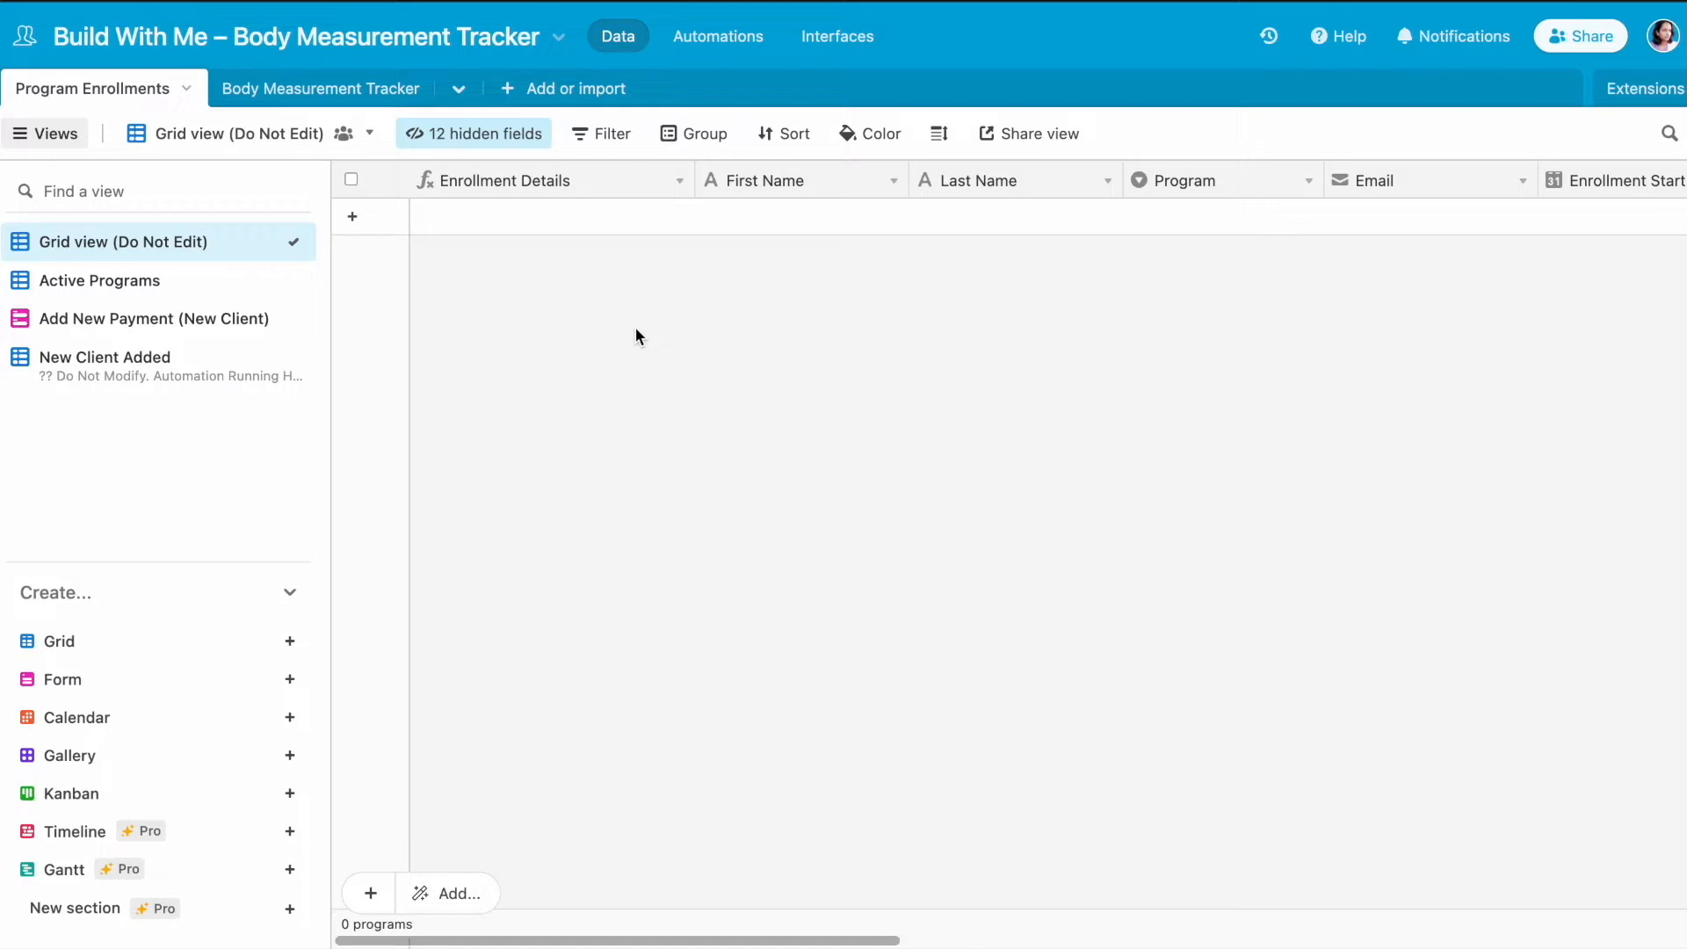
- Examine the fields of the Program Enrollments and Body Measurement Tracker tables
scroll(615, 175, "right", 10)
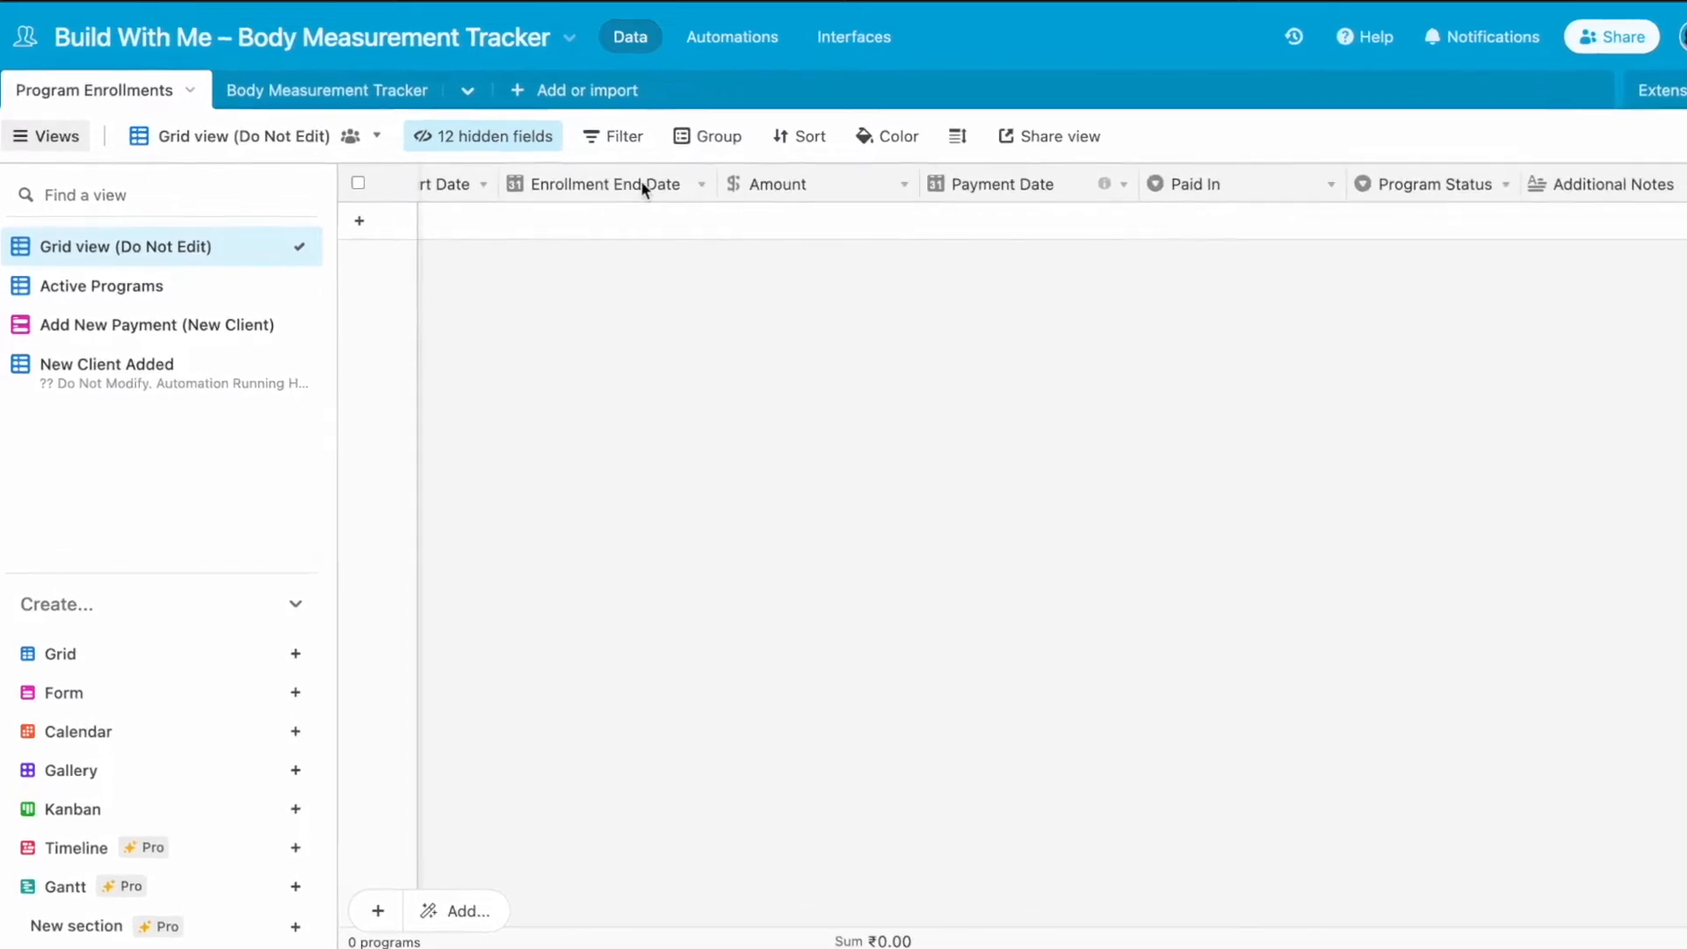
scroll(641, 185, "right", 8)
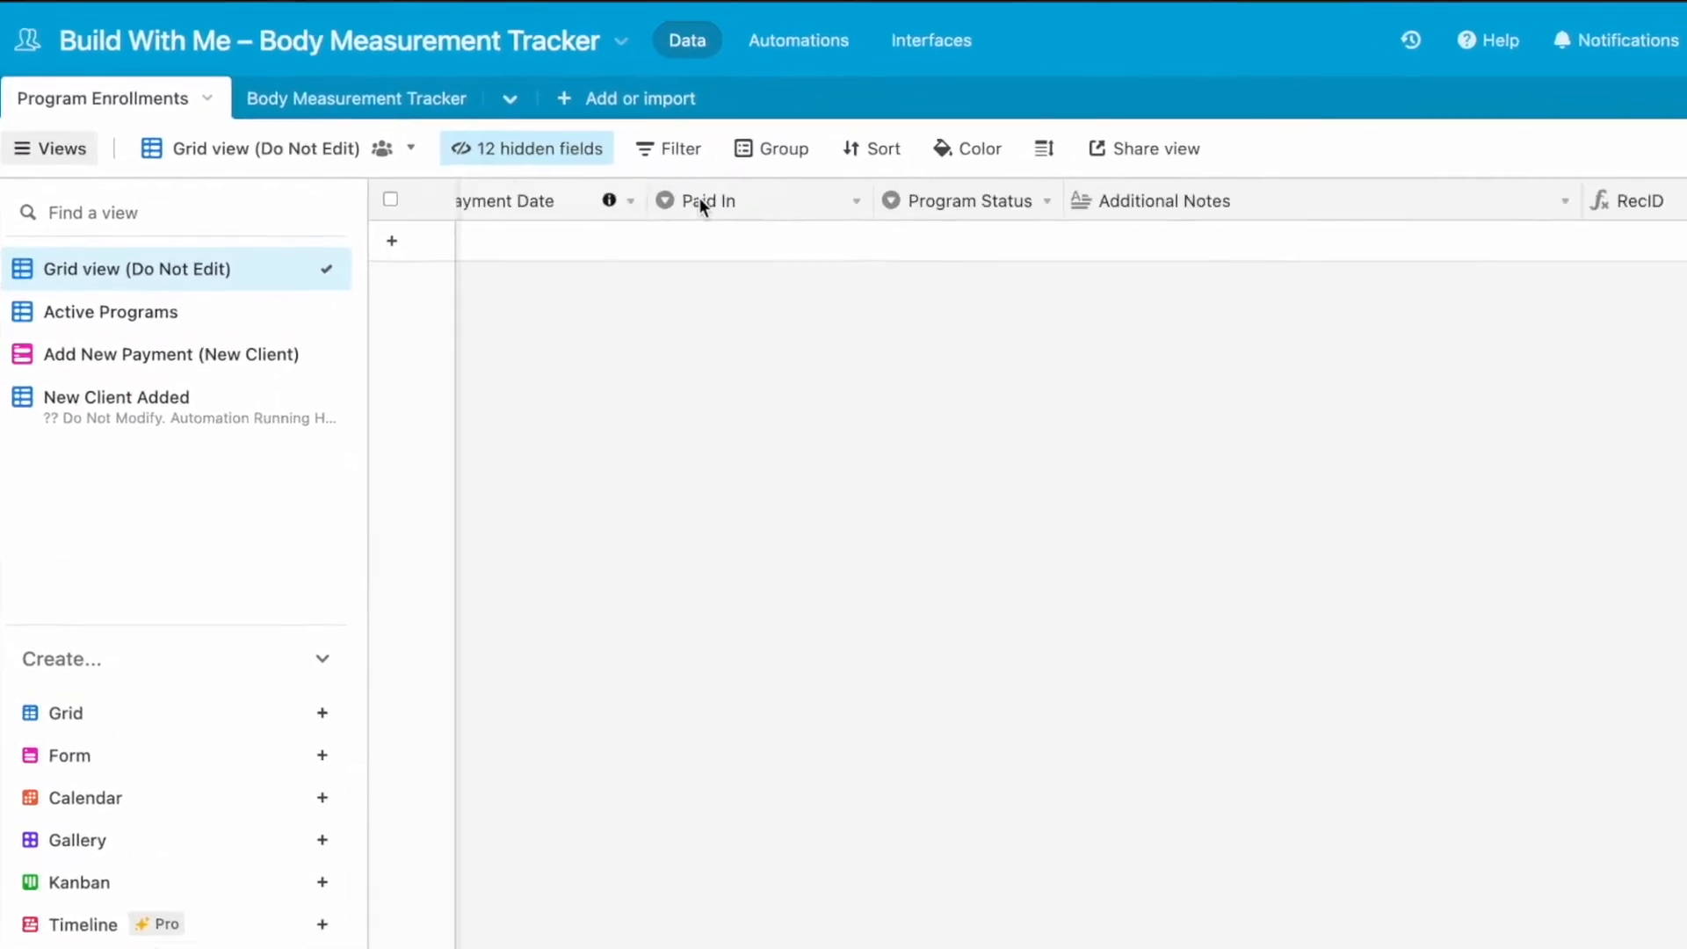
scroll(641, 185, "left", 15)
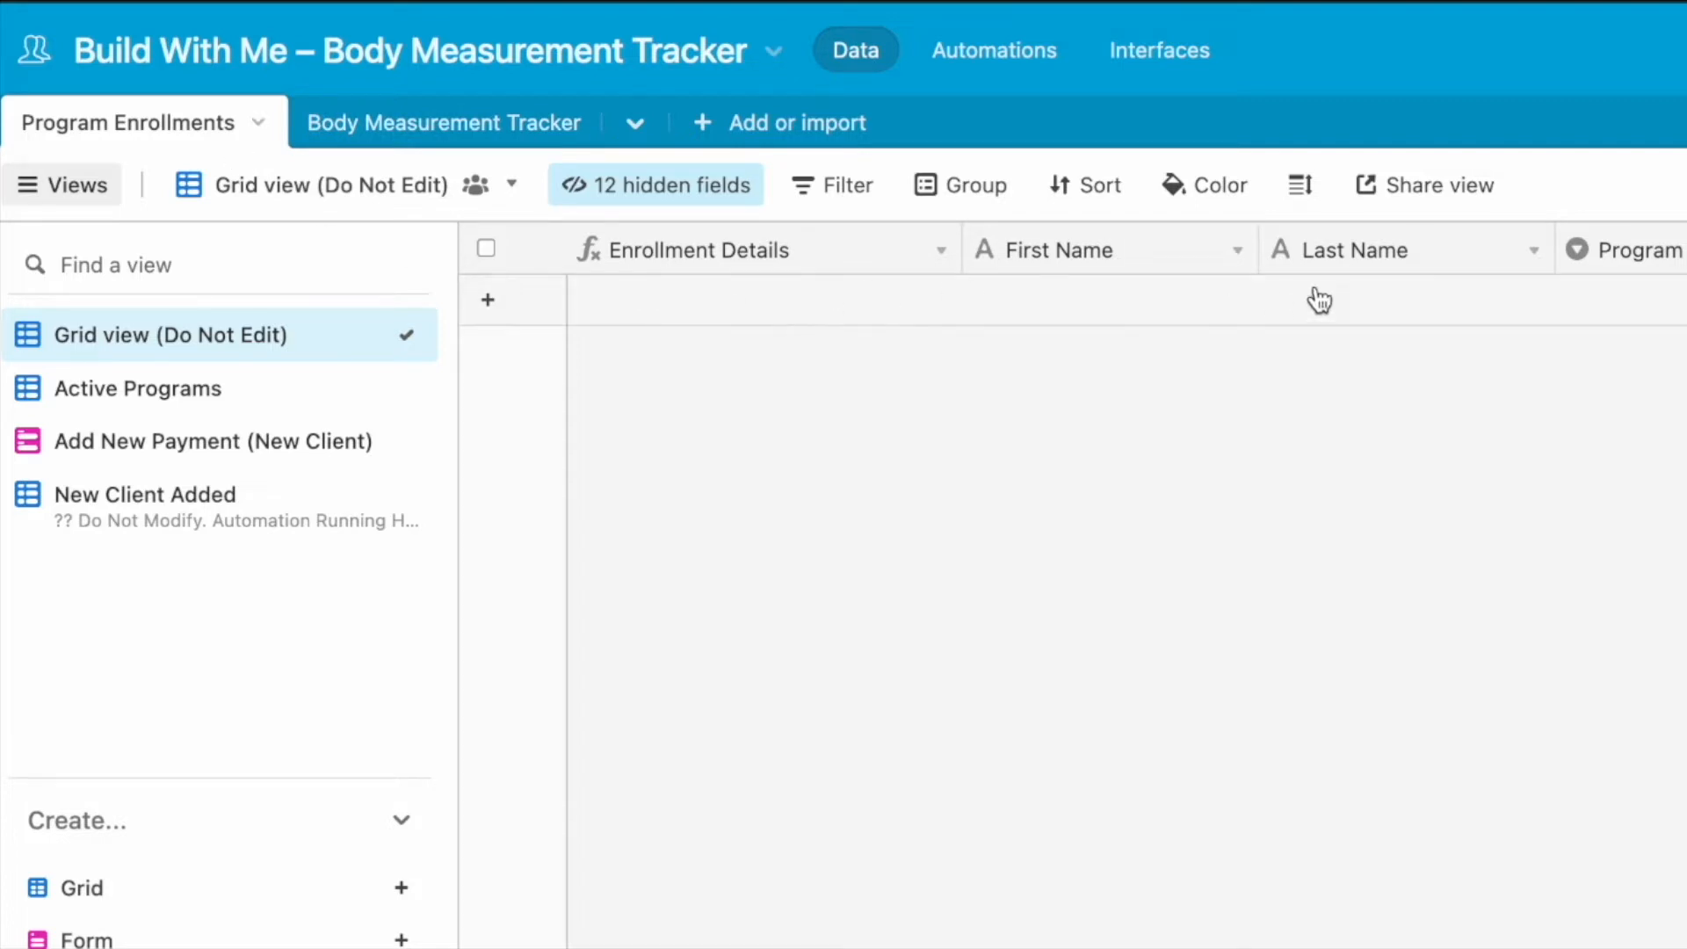
scroll(1318, 298, "right", 5)
scroll(1316, 286, "right", 2)
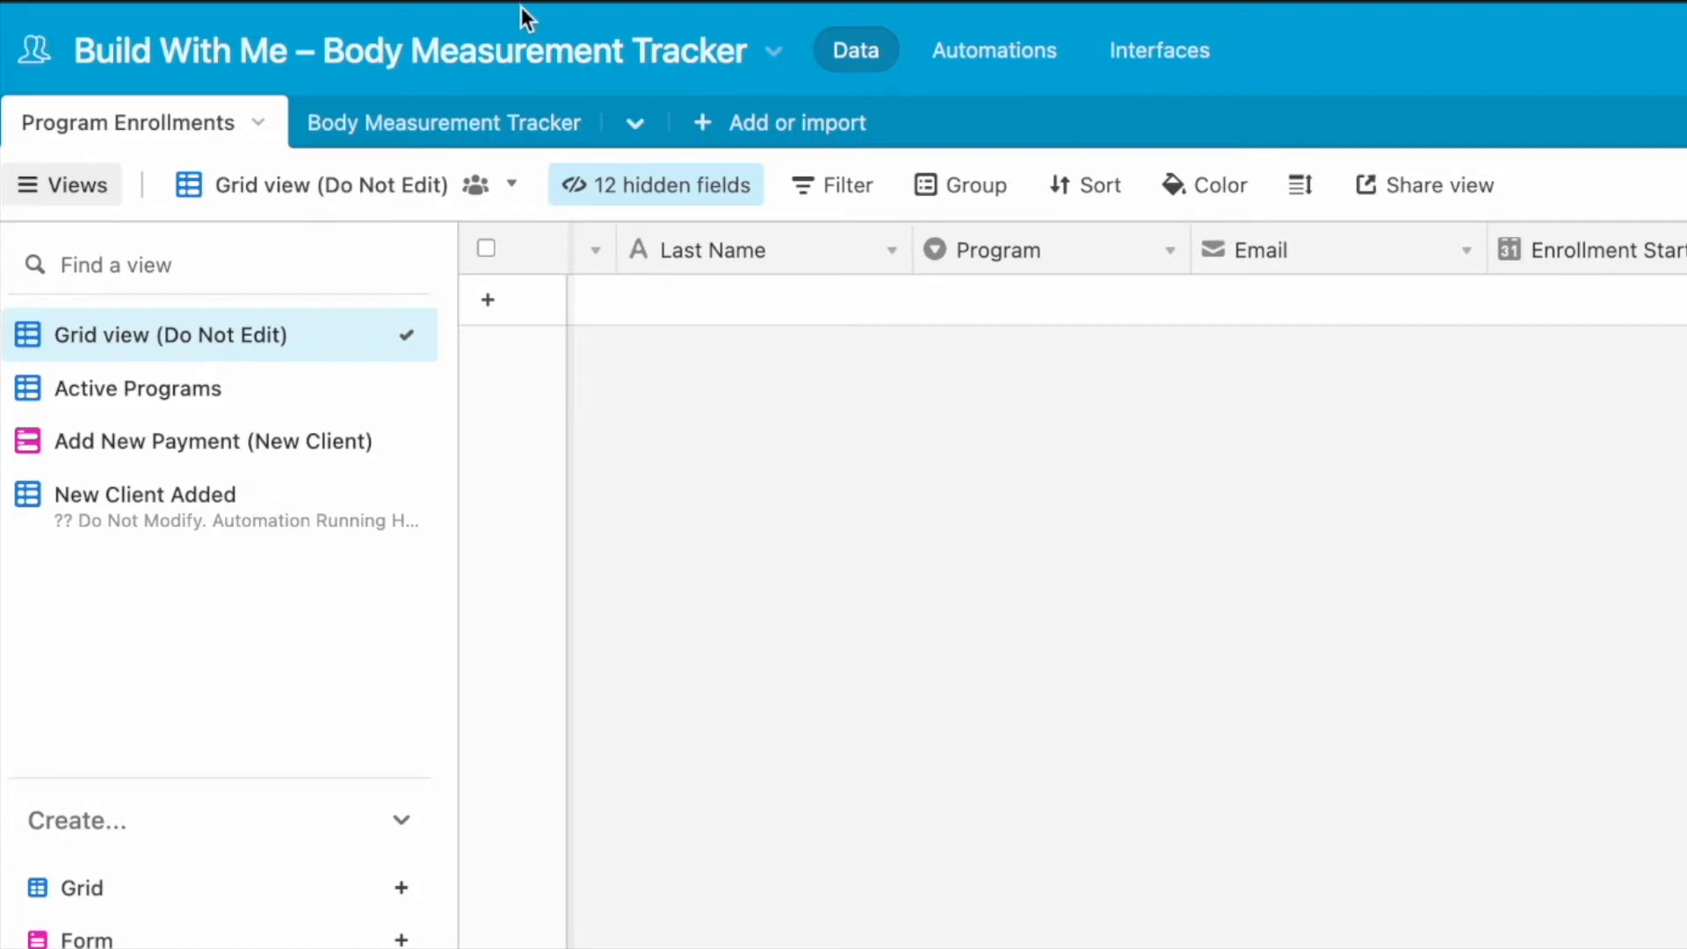
left_click(519, 130)
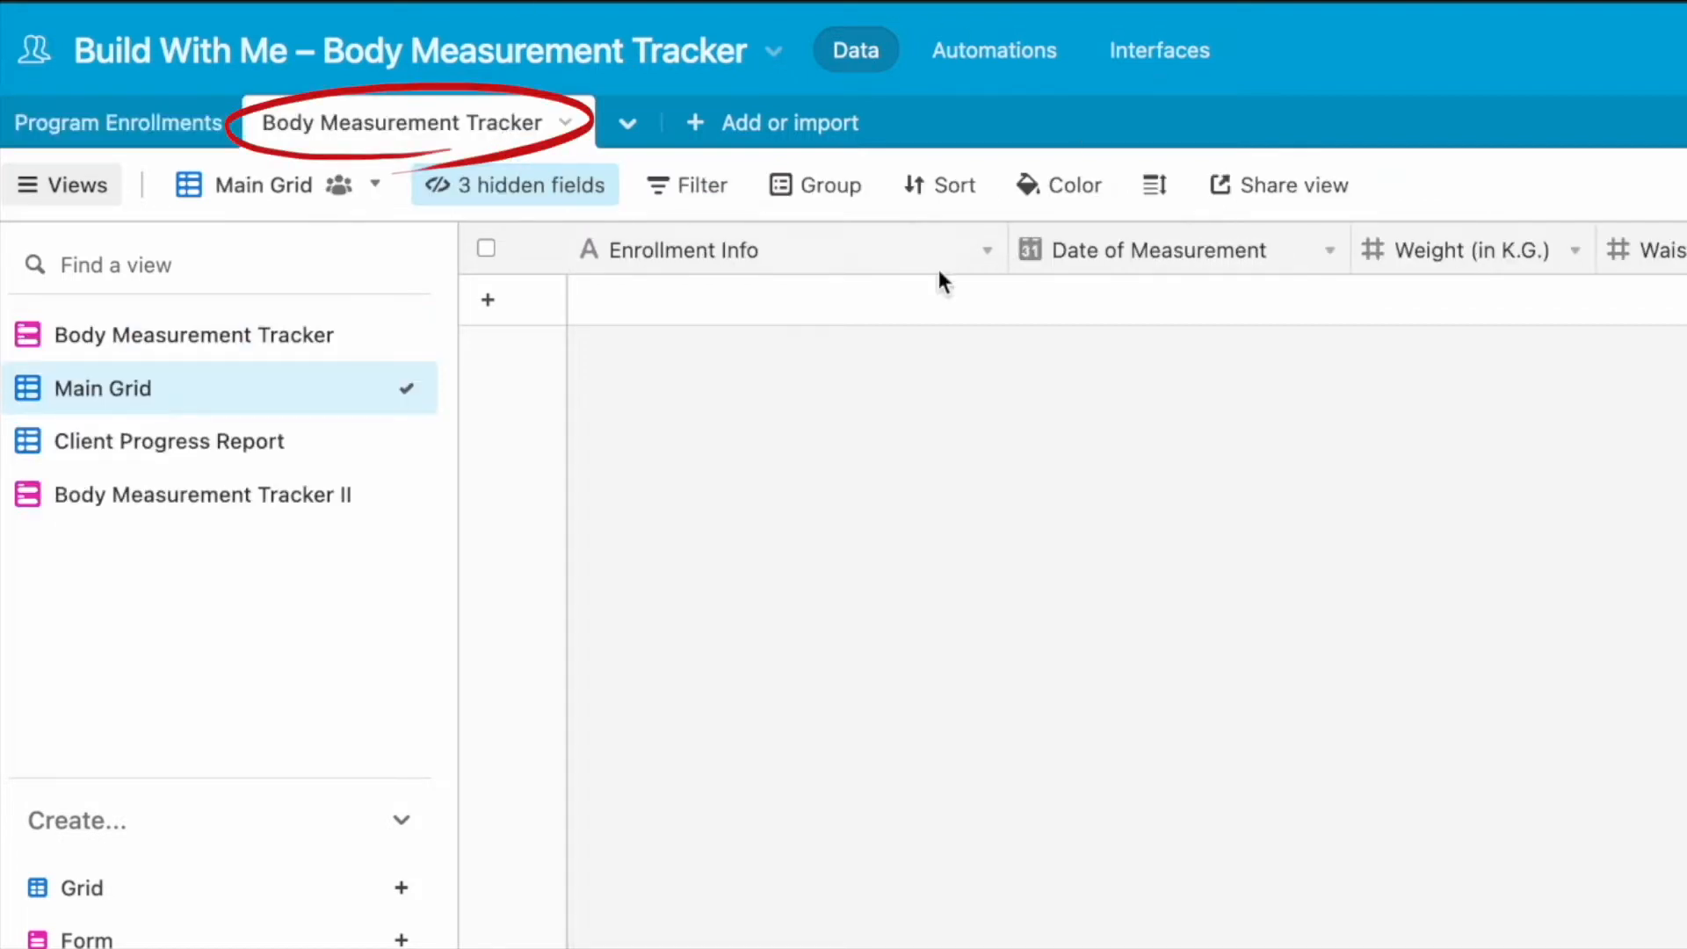
scroll(1035, 302, "right", 4)
scroll(1037, 299, "right", 3)
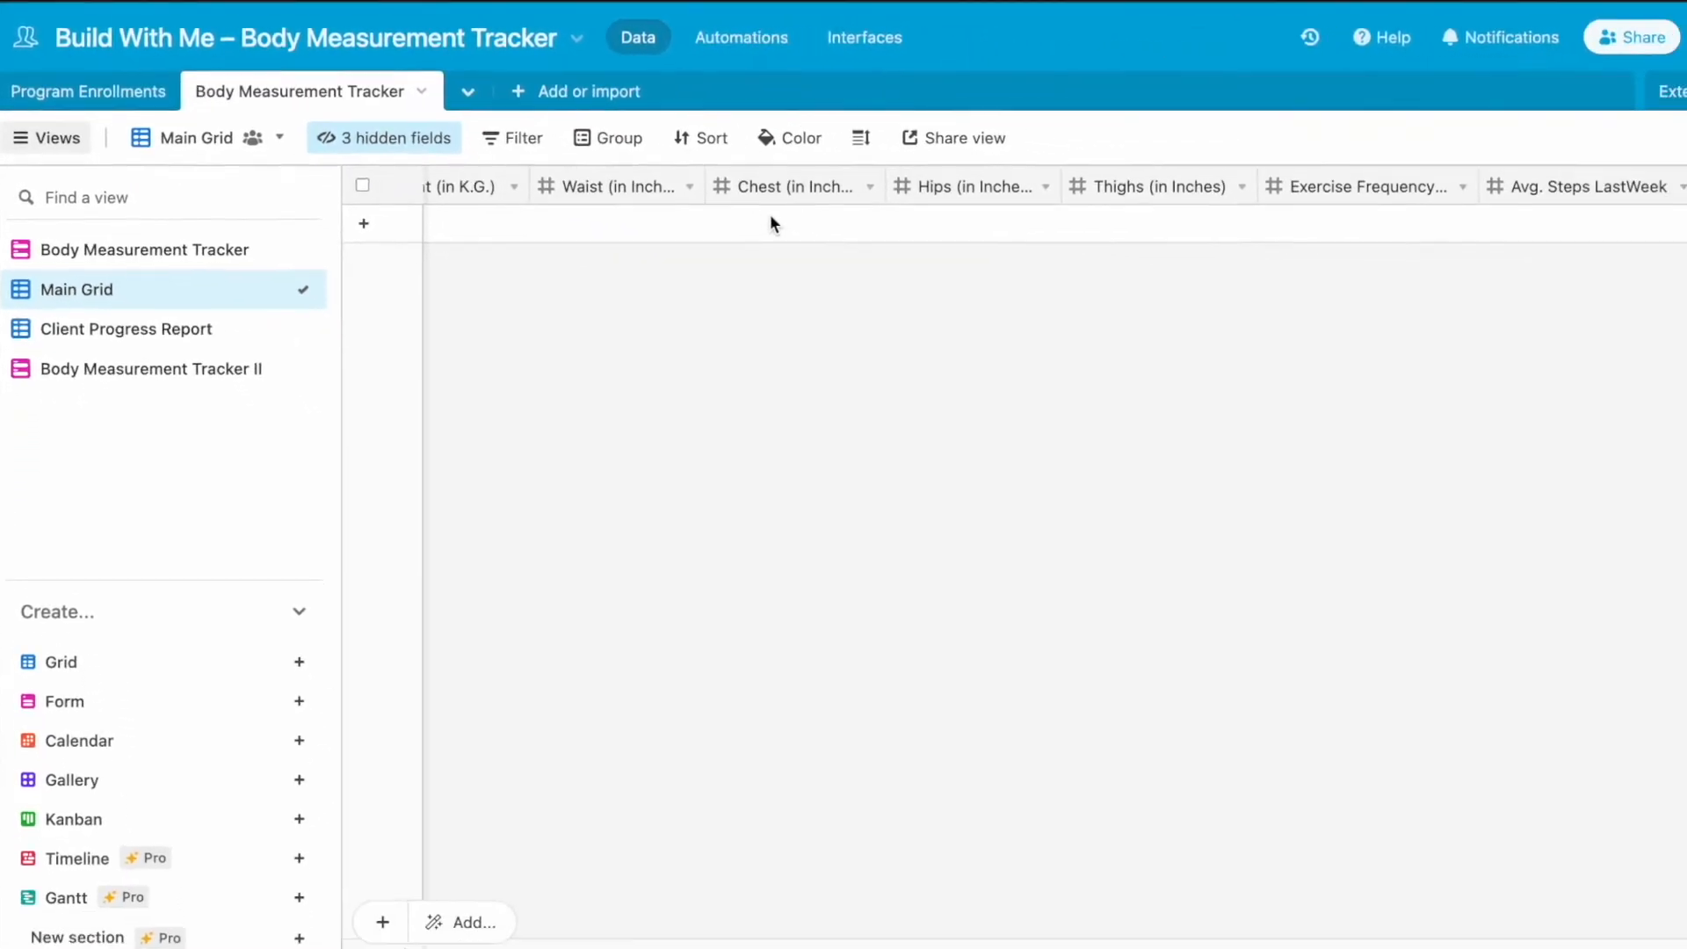
scroll(769, 221, "right", 1)
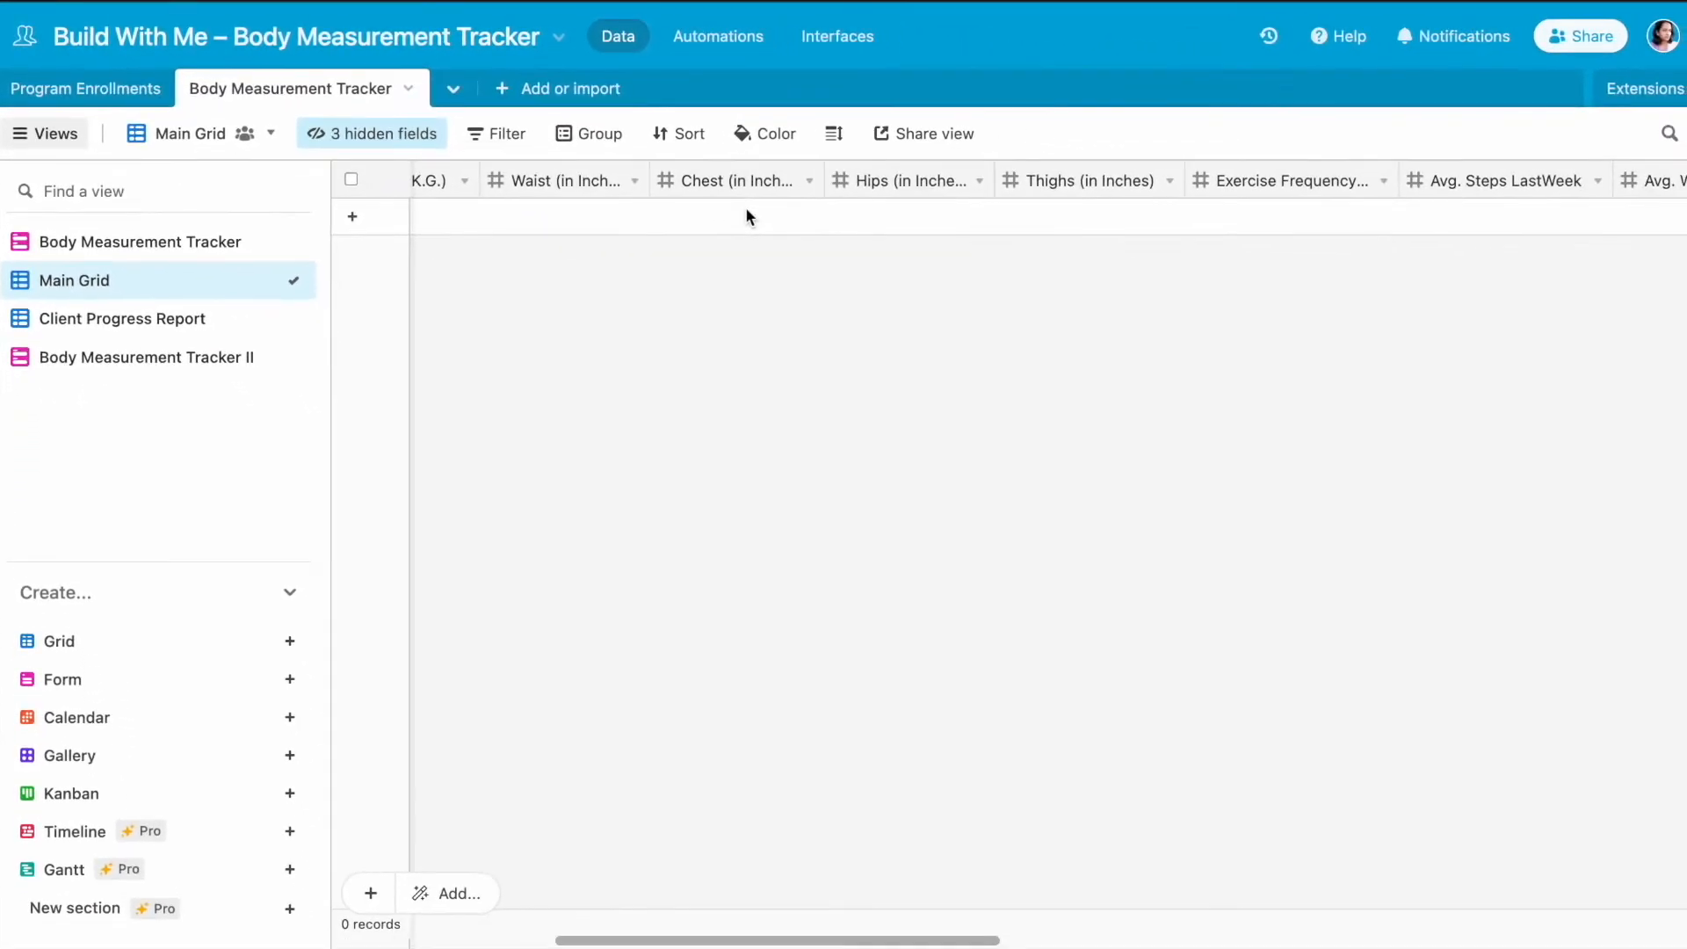
scroll(745, 207, "right", 2)
- Add a record to the Program Enrollments table with first name Client and last name One
left_click(114, 87)
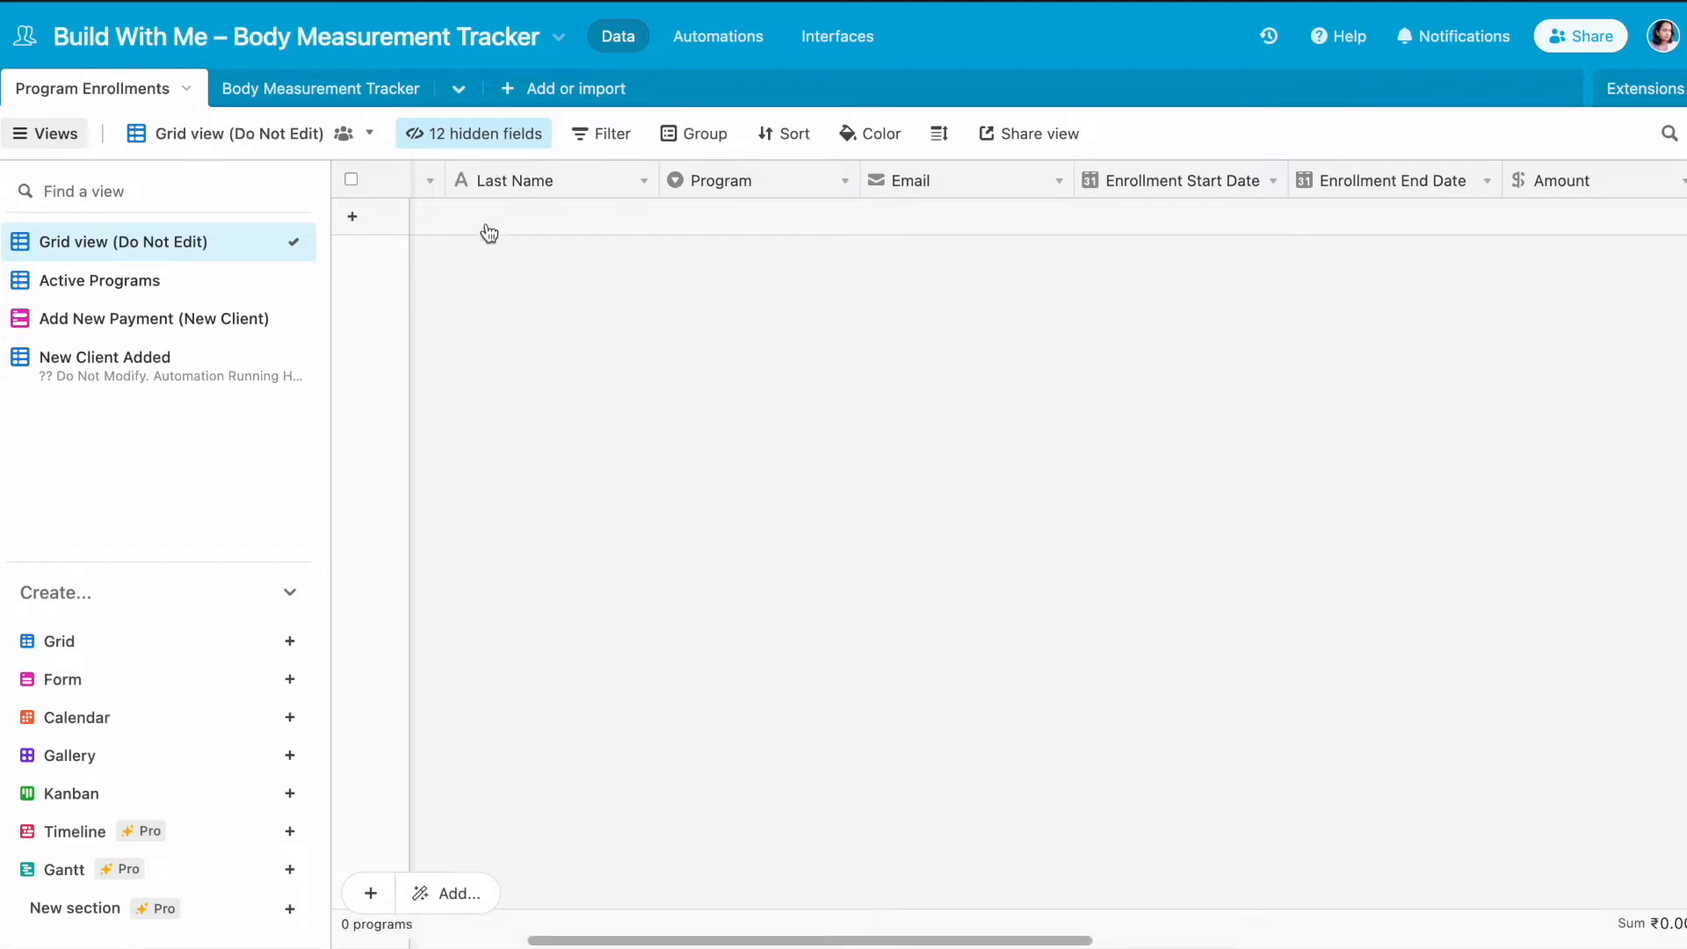
scroll(490, 233, "left", 3)
left_click(757, 217)
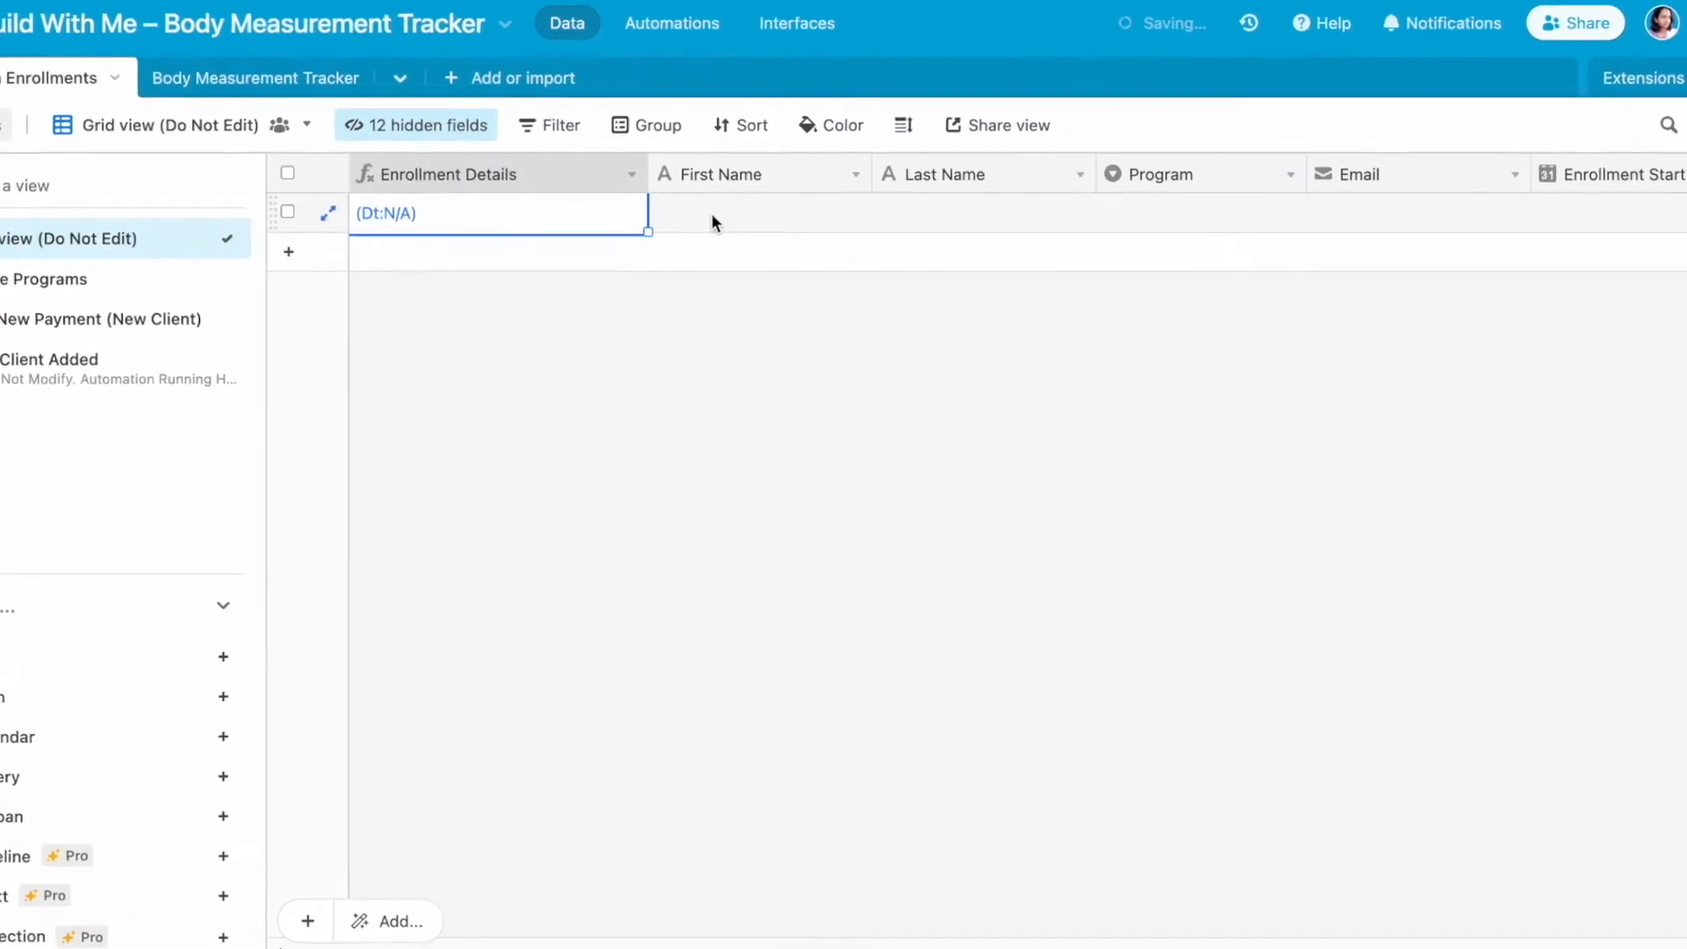
left_click(718, 217)
type("Cliwn")
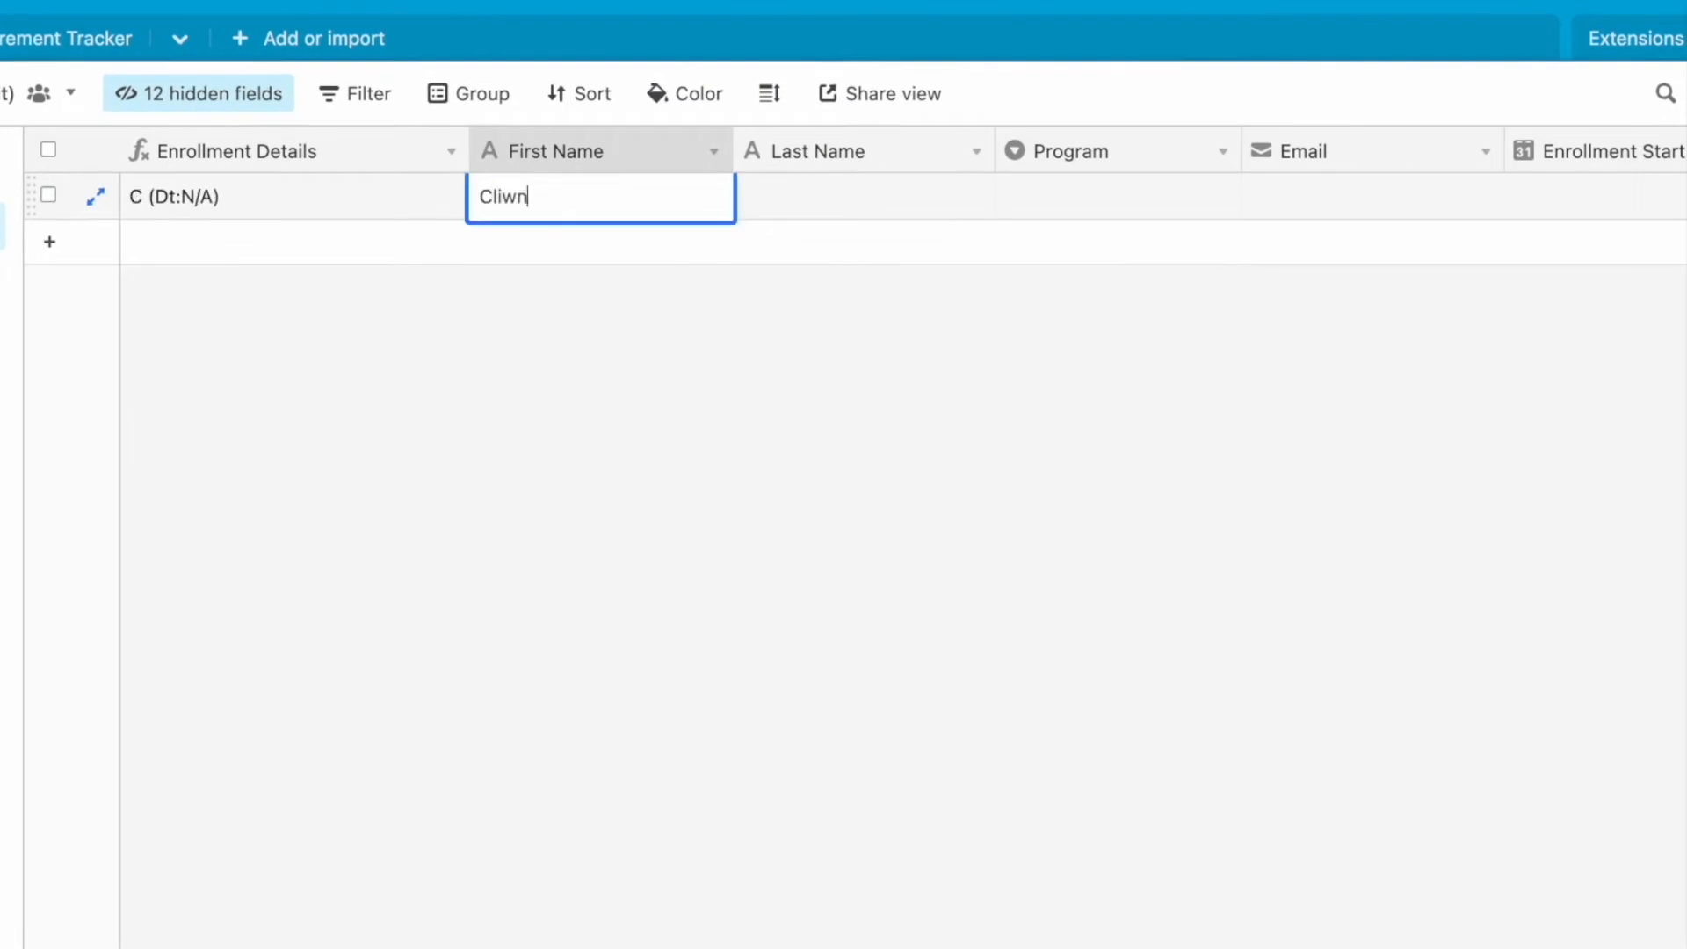
key("BackSpace")
key("BackSpace")
type("ent")
key("Tab")
type("Pne")
key("BackSpace")
key("BackSpace")
key("BackSpace")
type("One")
- Set the new record's program to 12 Weeks Program and paste in the client's email address
key("Tab")
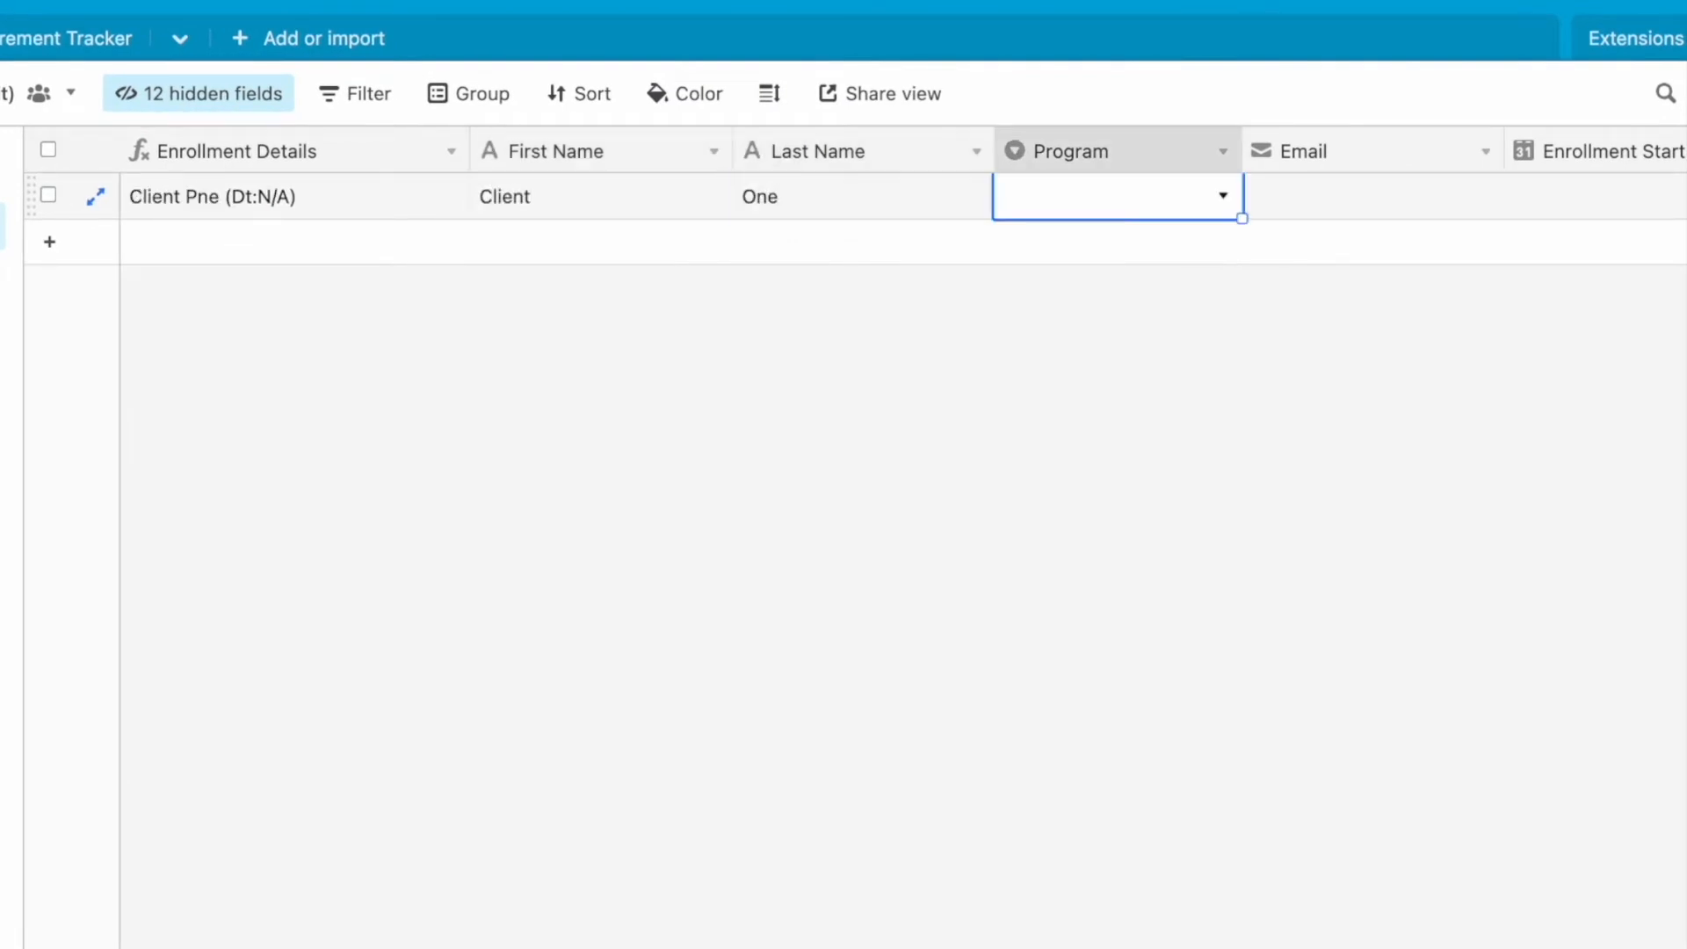
key("Return")
key("Return")
- Set the enrollment start to October 1, 2022, the end to November 18, 2022 and the amount to 16000
key("Tab")
key("ctrl+v")
key("Tab")
key("Return")
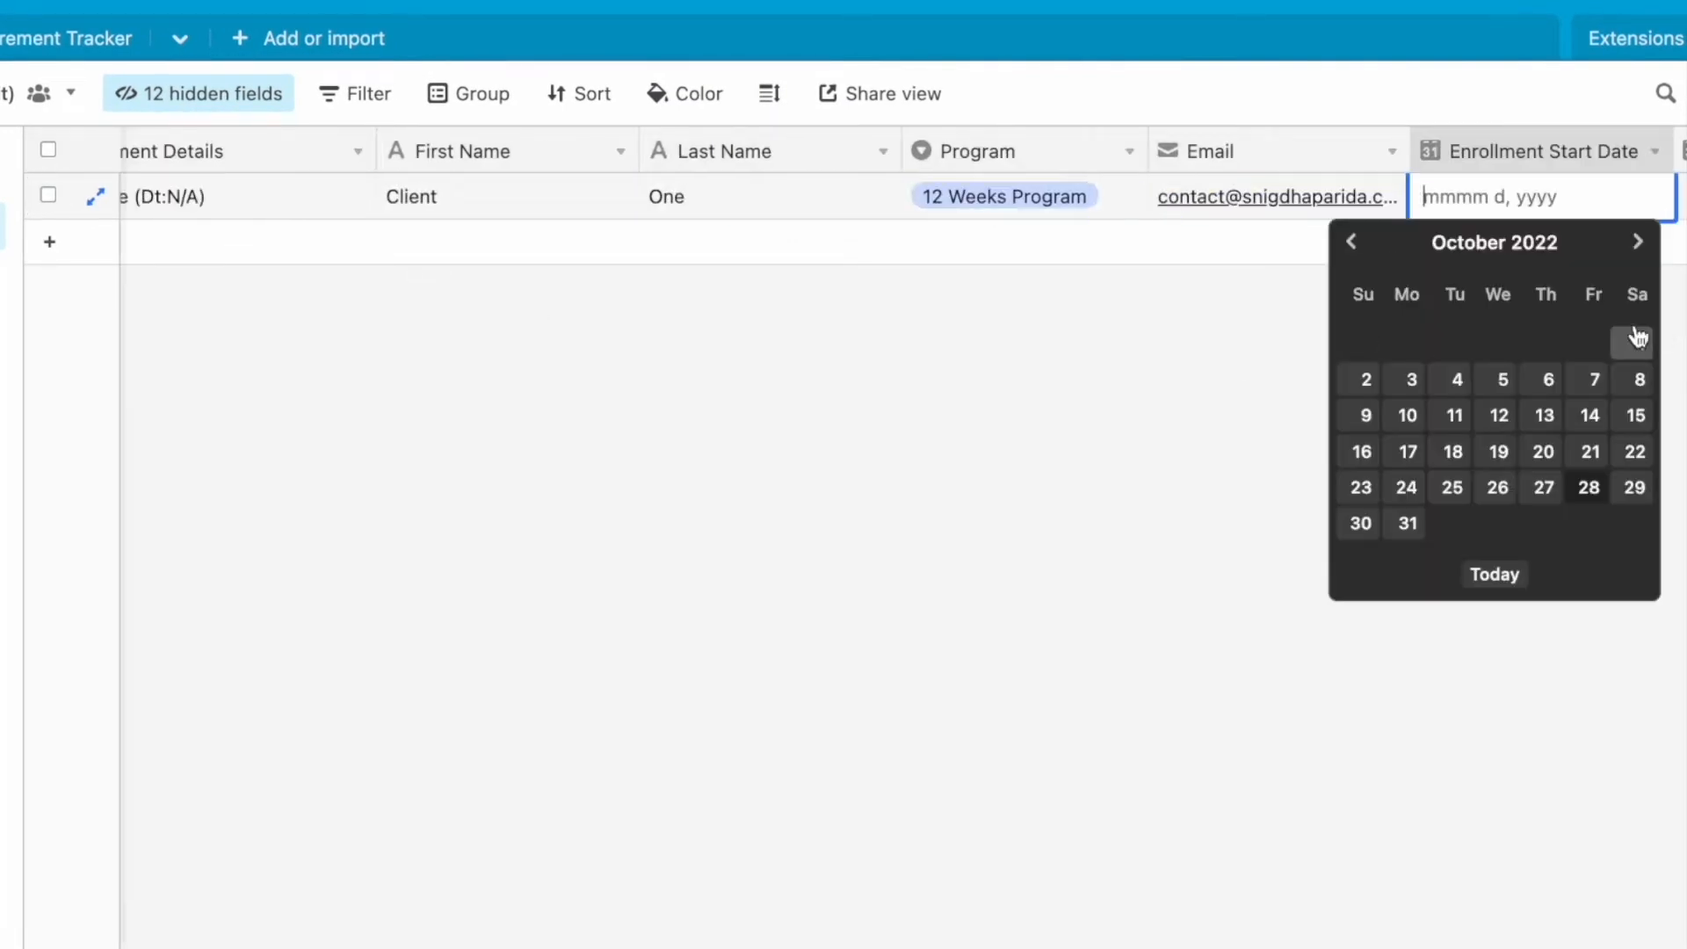
left_click(1636, 343)
key("Tab")
key("Return")
left_click(1637, 242)
left_click(1590, 415)
- Set the second enrollment's Paid In value to Full and its Program Status to Not Started
key("Tab")
type("16000")
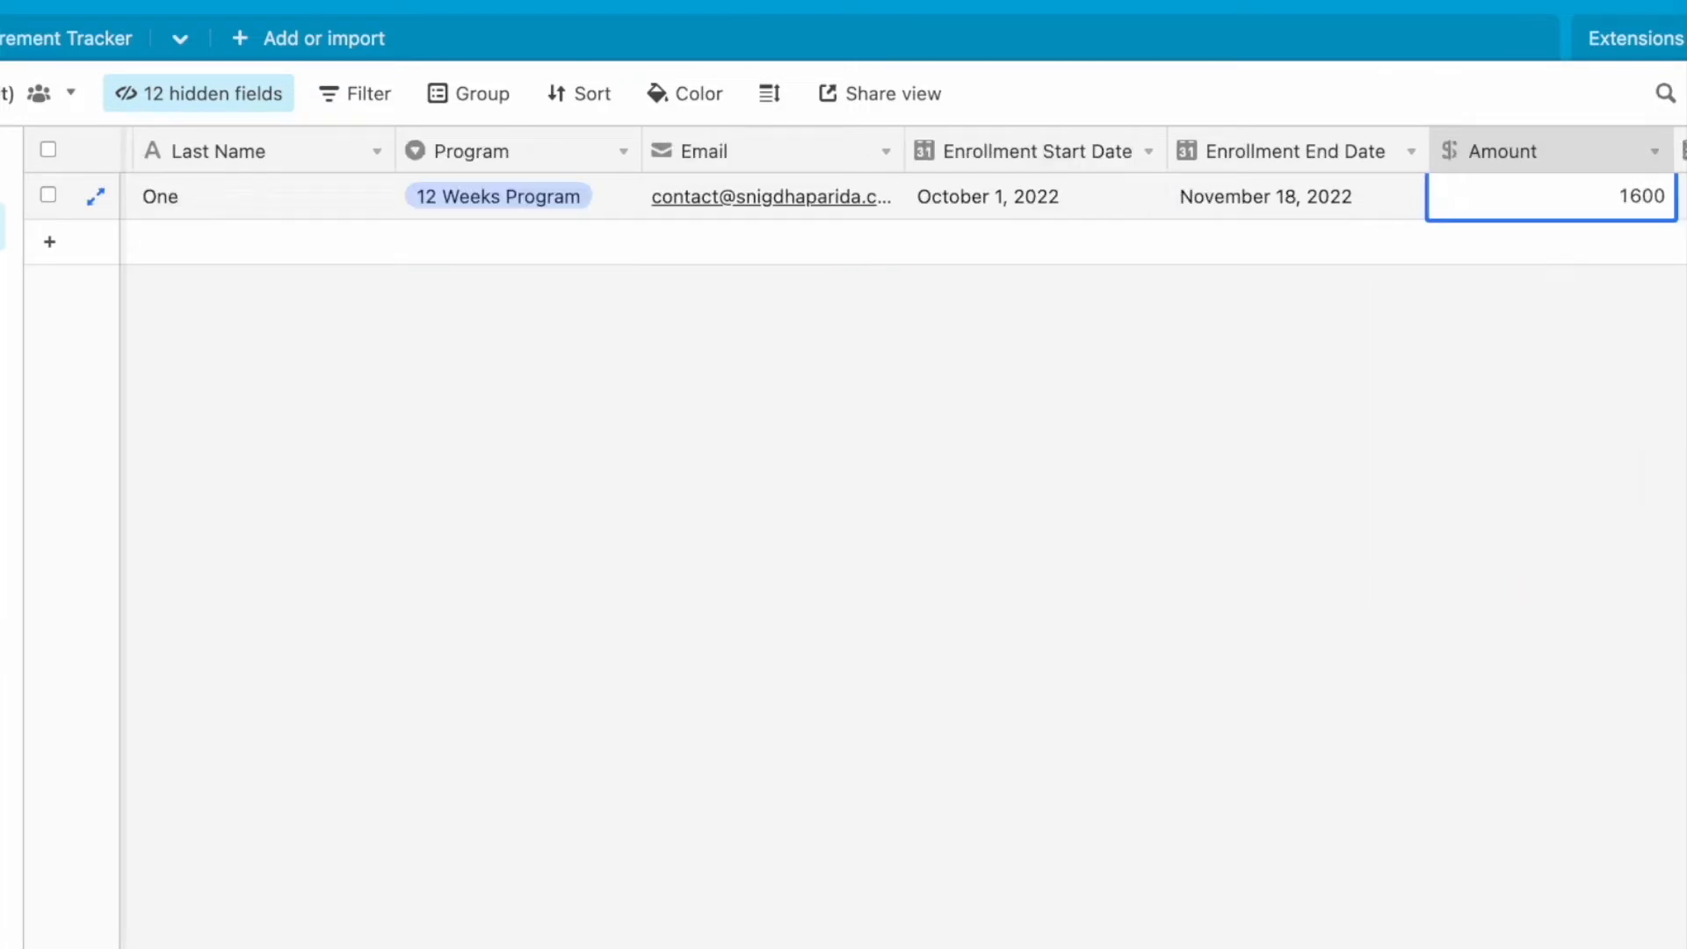
key("Tab")
key("Return")
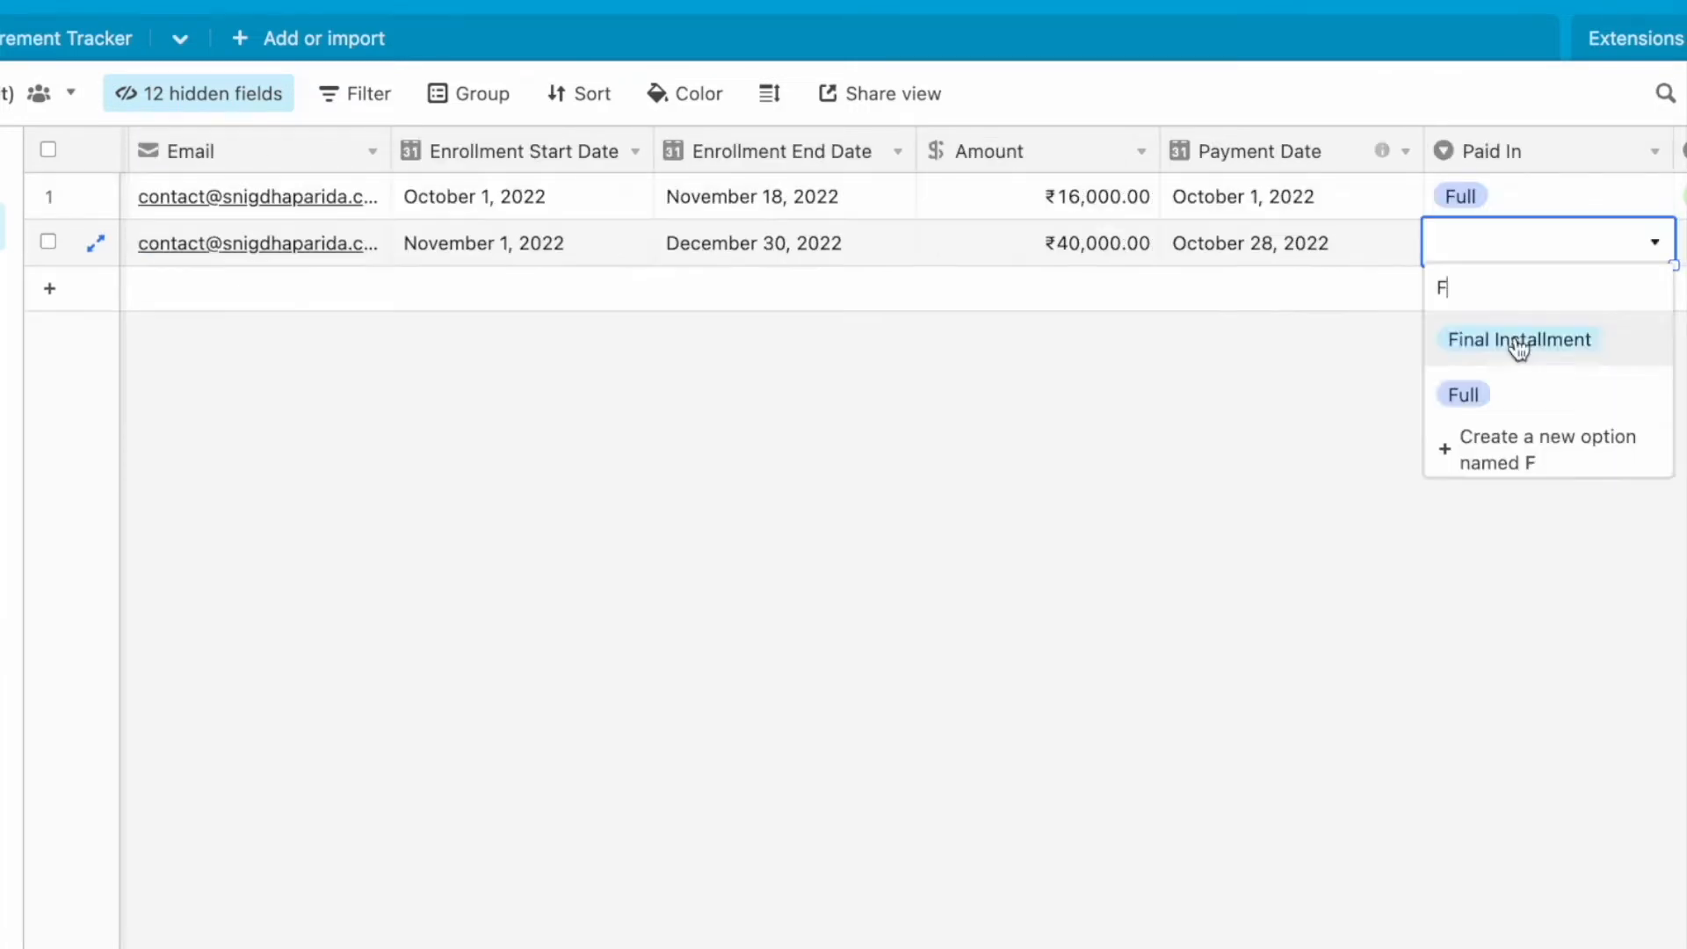
type("u")
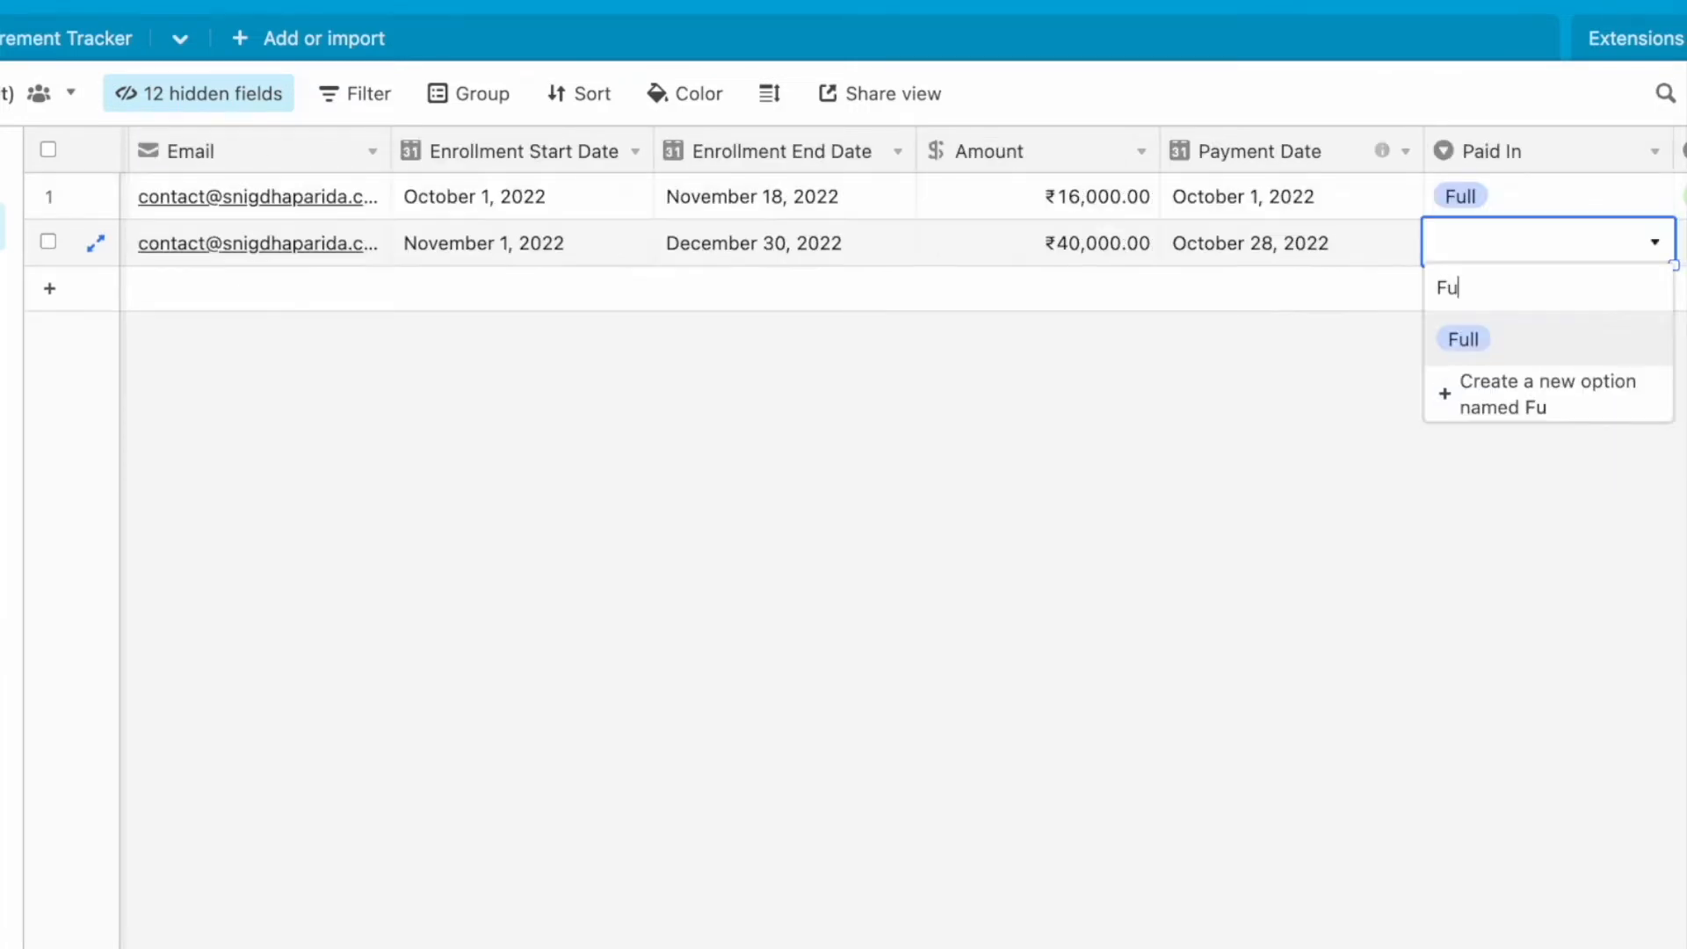
key("Return")
key("Tab")
type("N")
key("Return")
key("Tab")
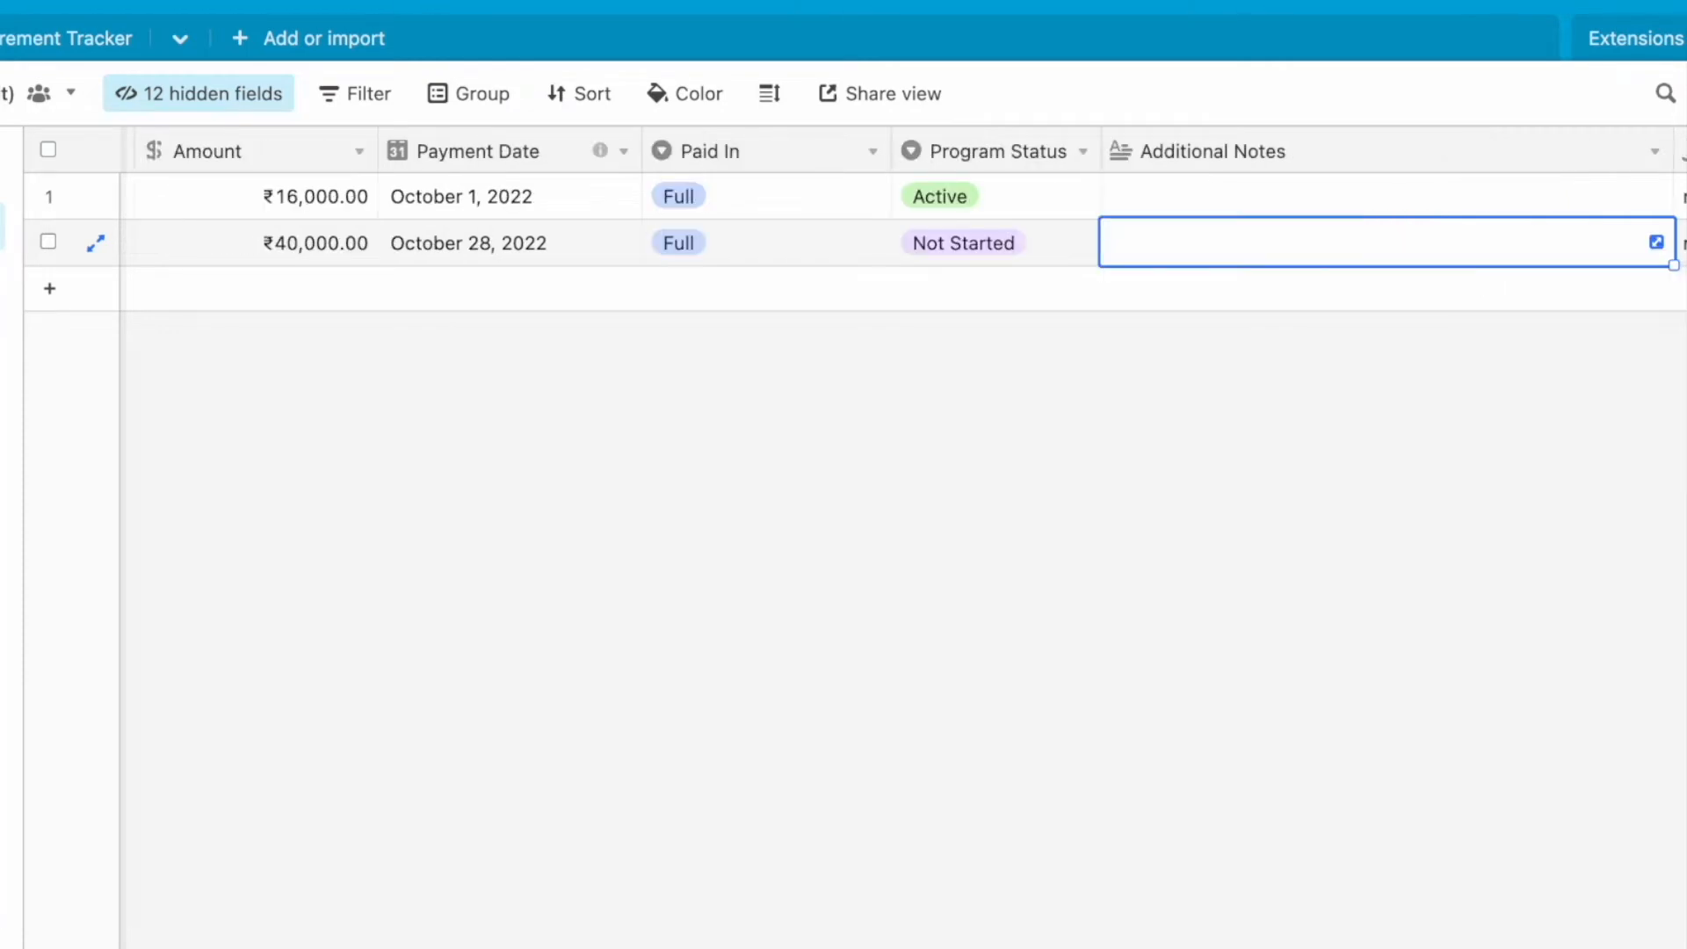
key("super+Left")
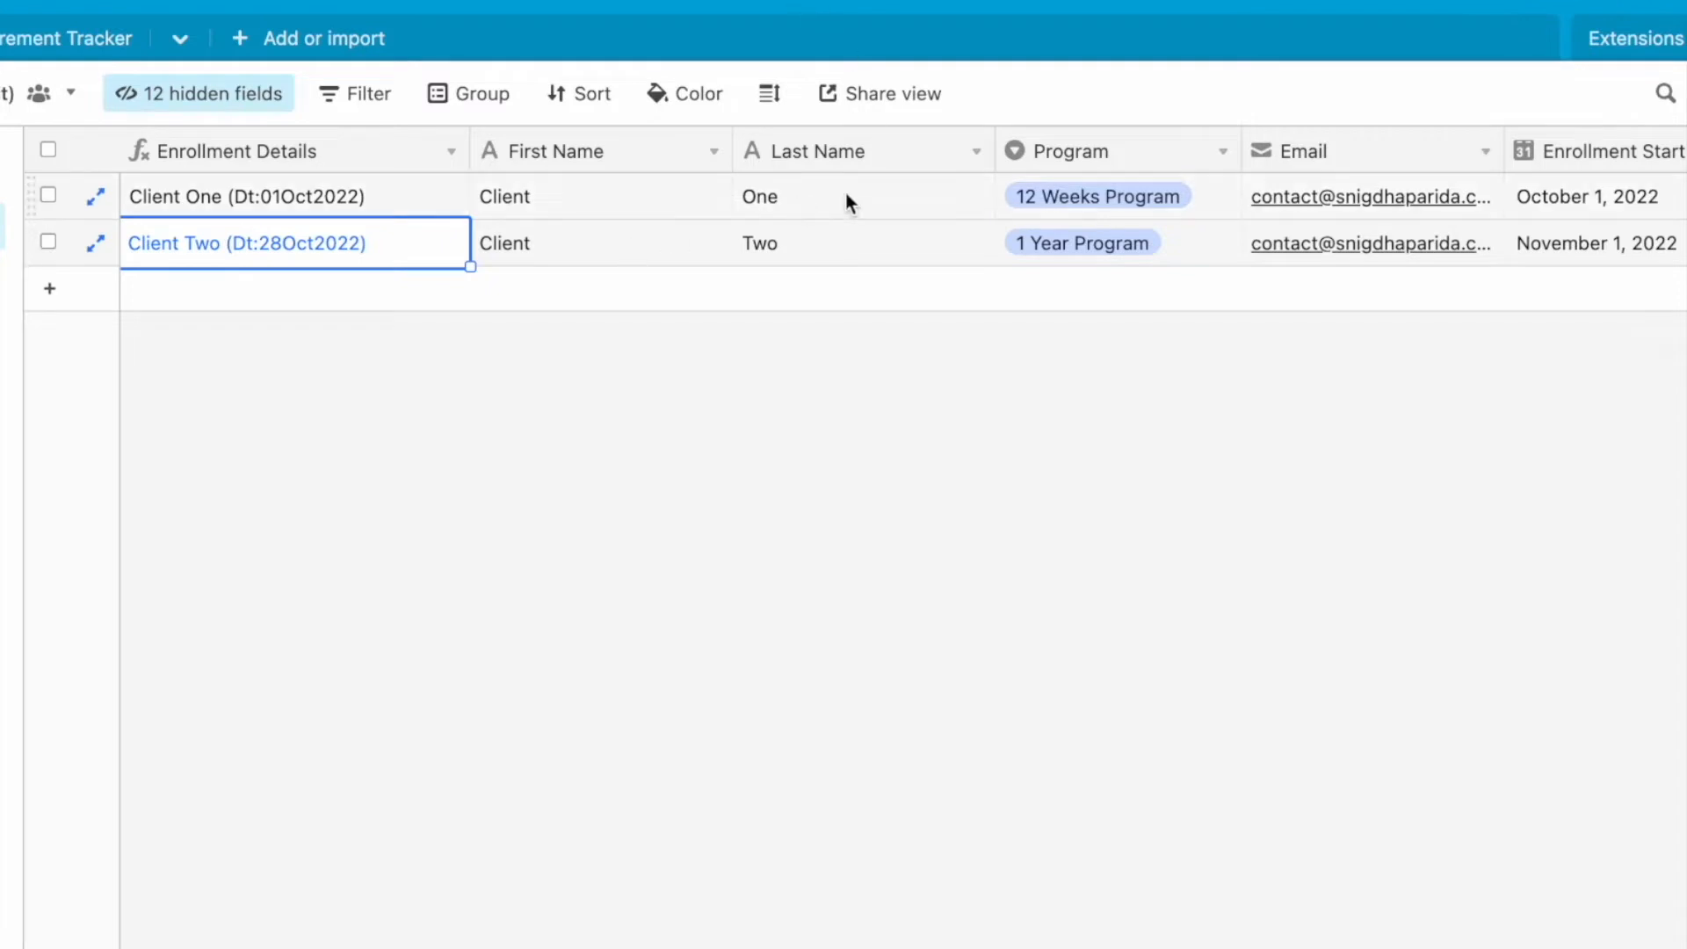
- Add a Body Measurements field that links to multiple Body Measurement Tracker records, and widen its column slightly
scroll(846, 195, "right", 10)
left_click(1548, 151)
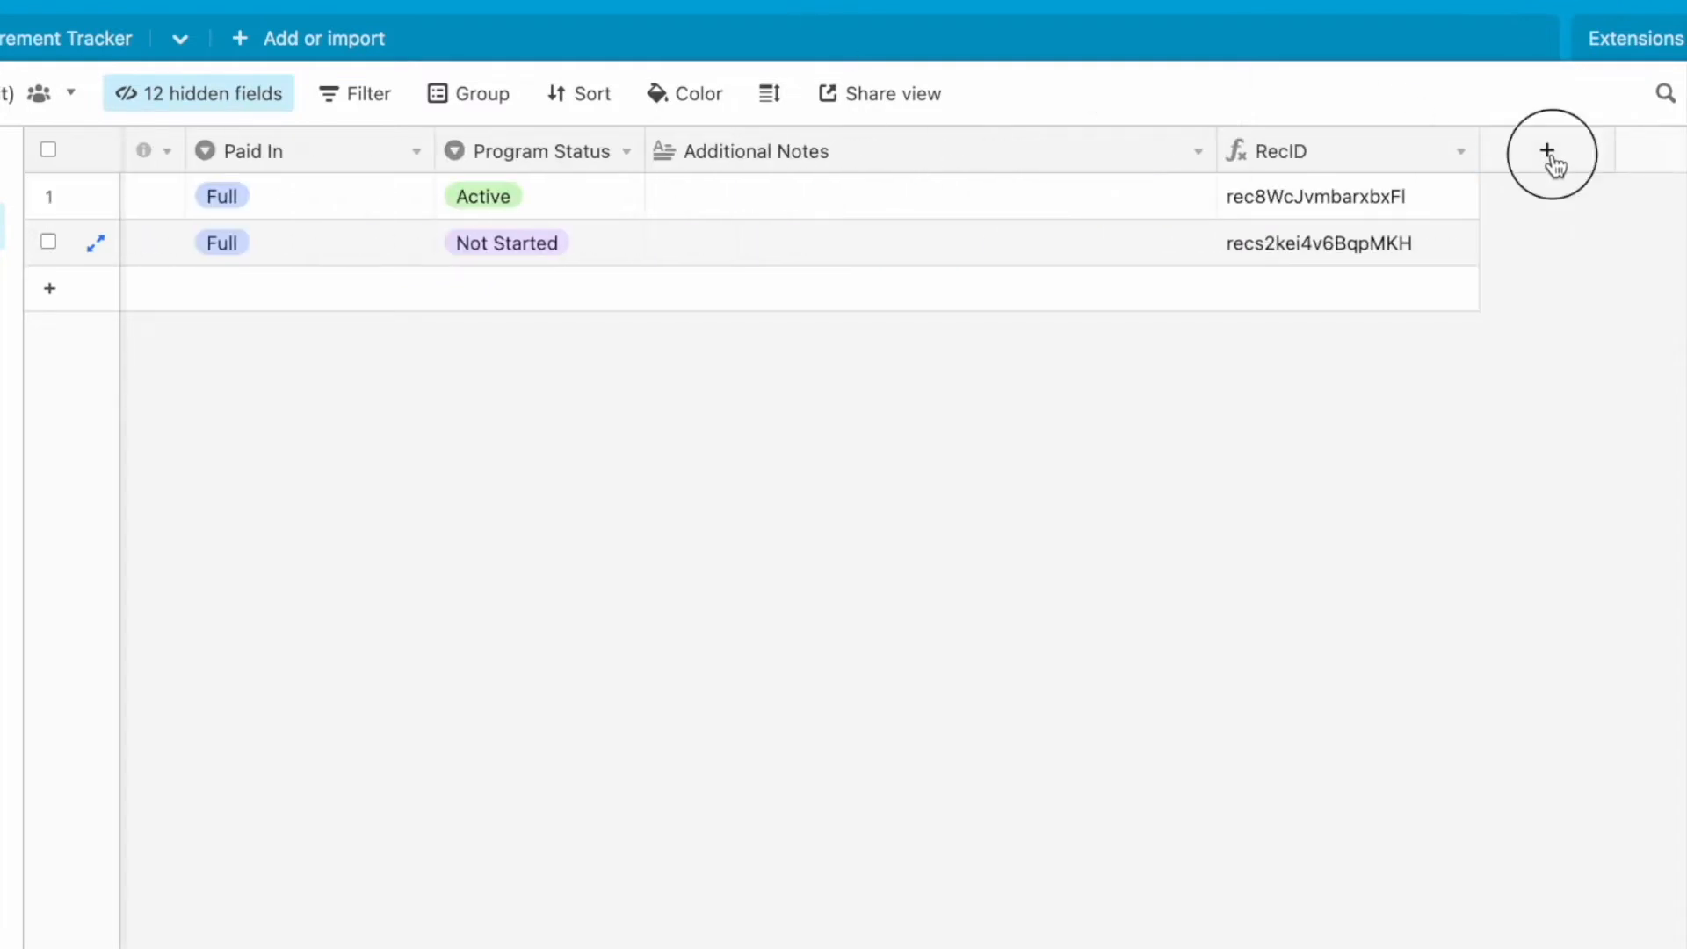
left_click(1295, 364)
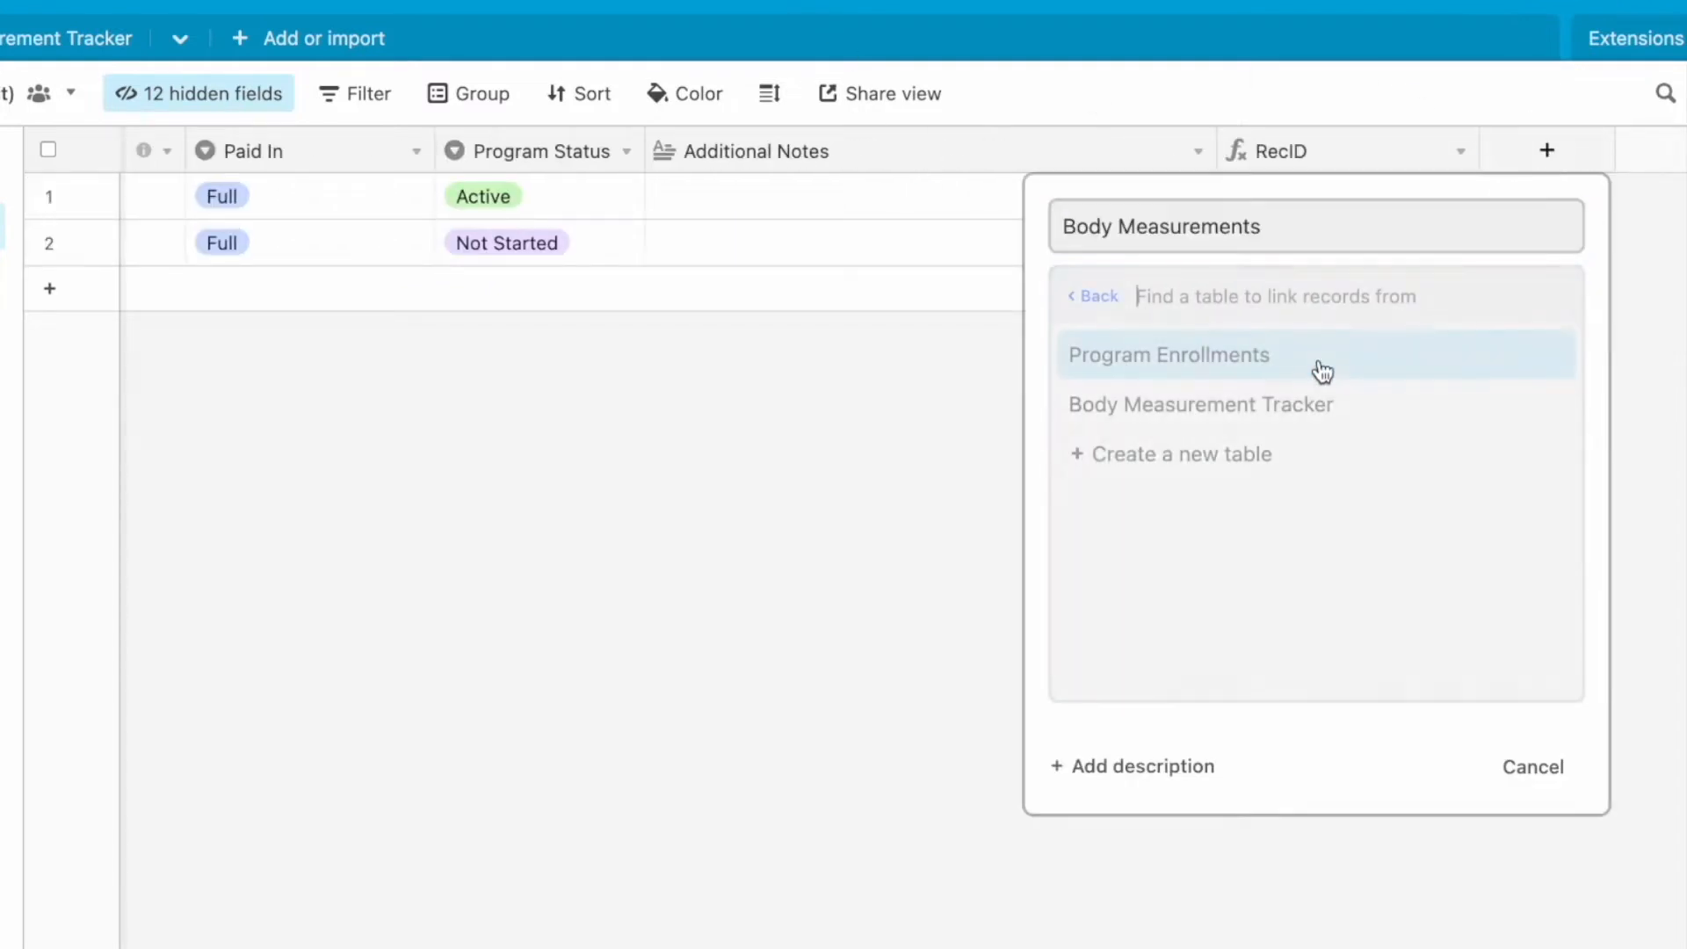
left_click(1313, 417)
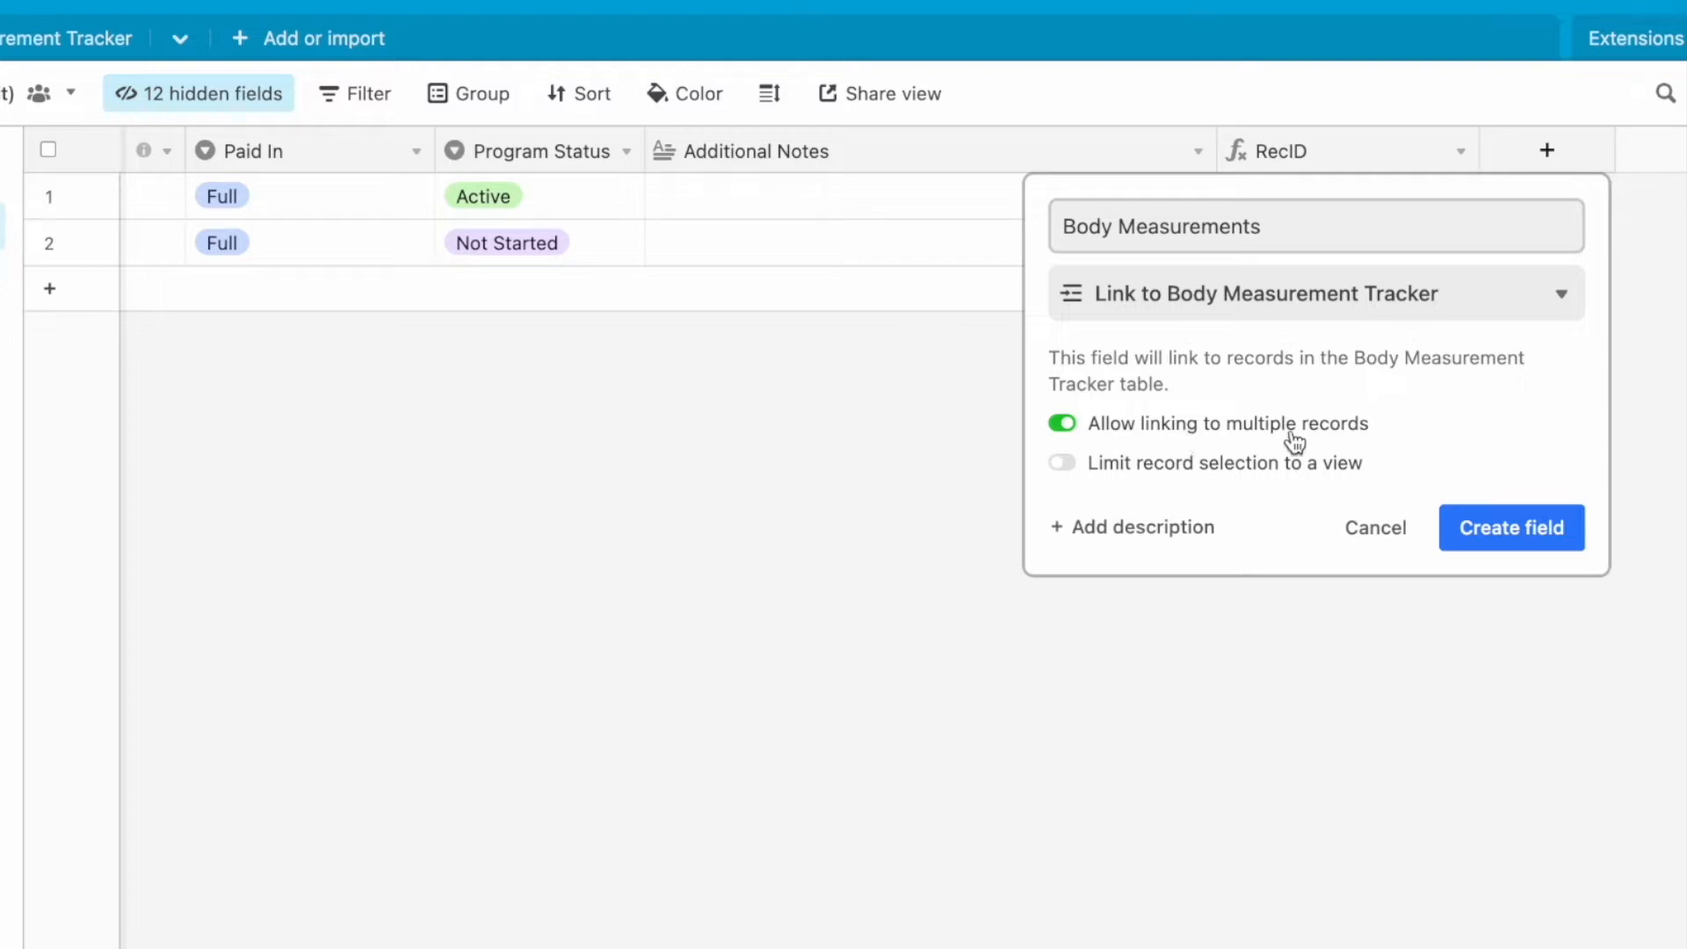
left_click(1499, 528)
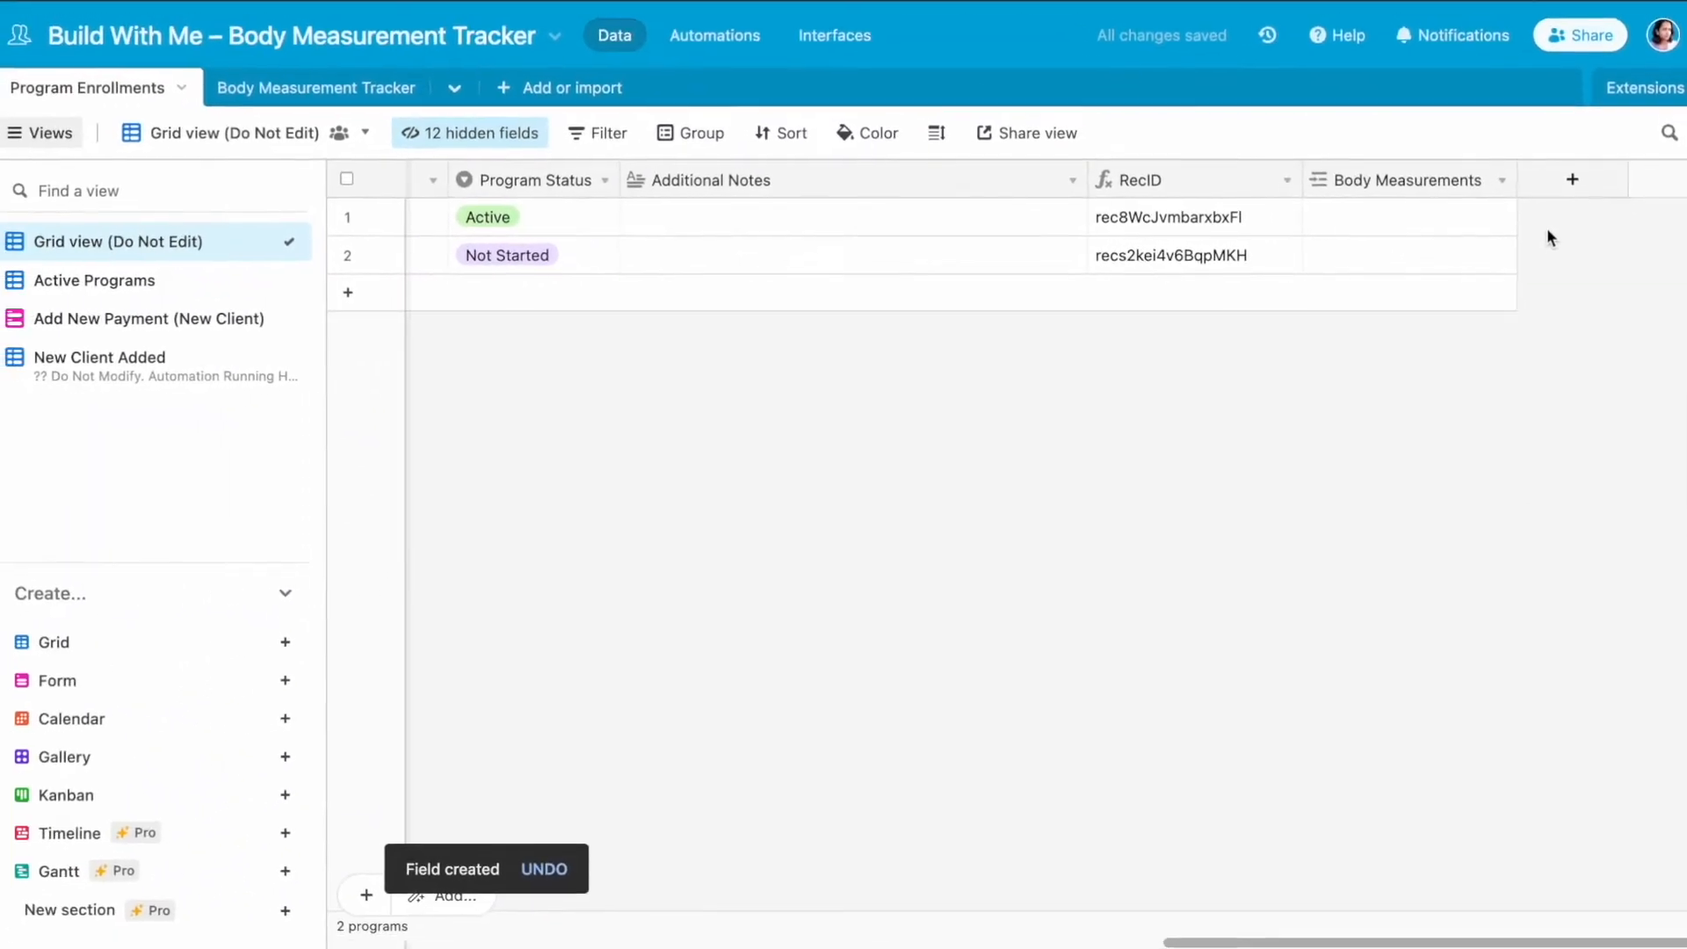
left_click_drag(1517, 180, 1530, 181)
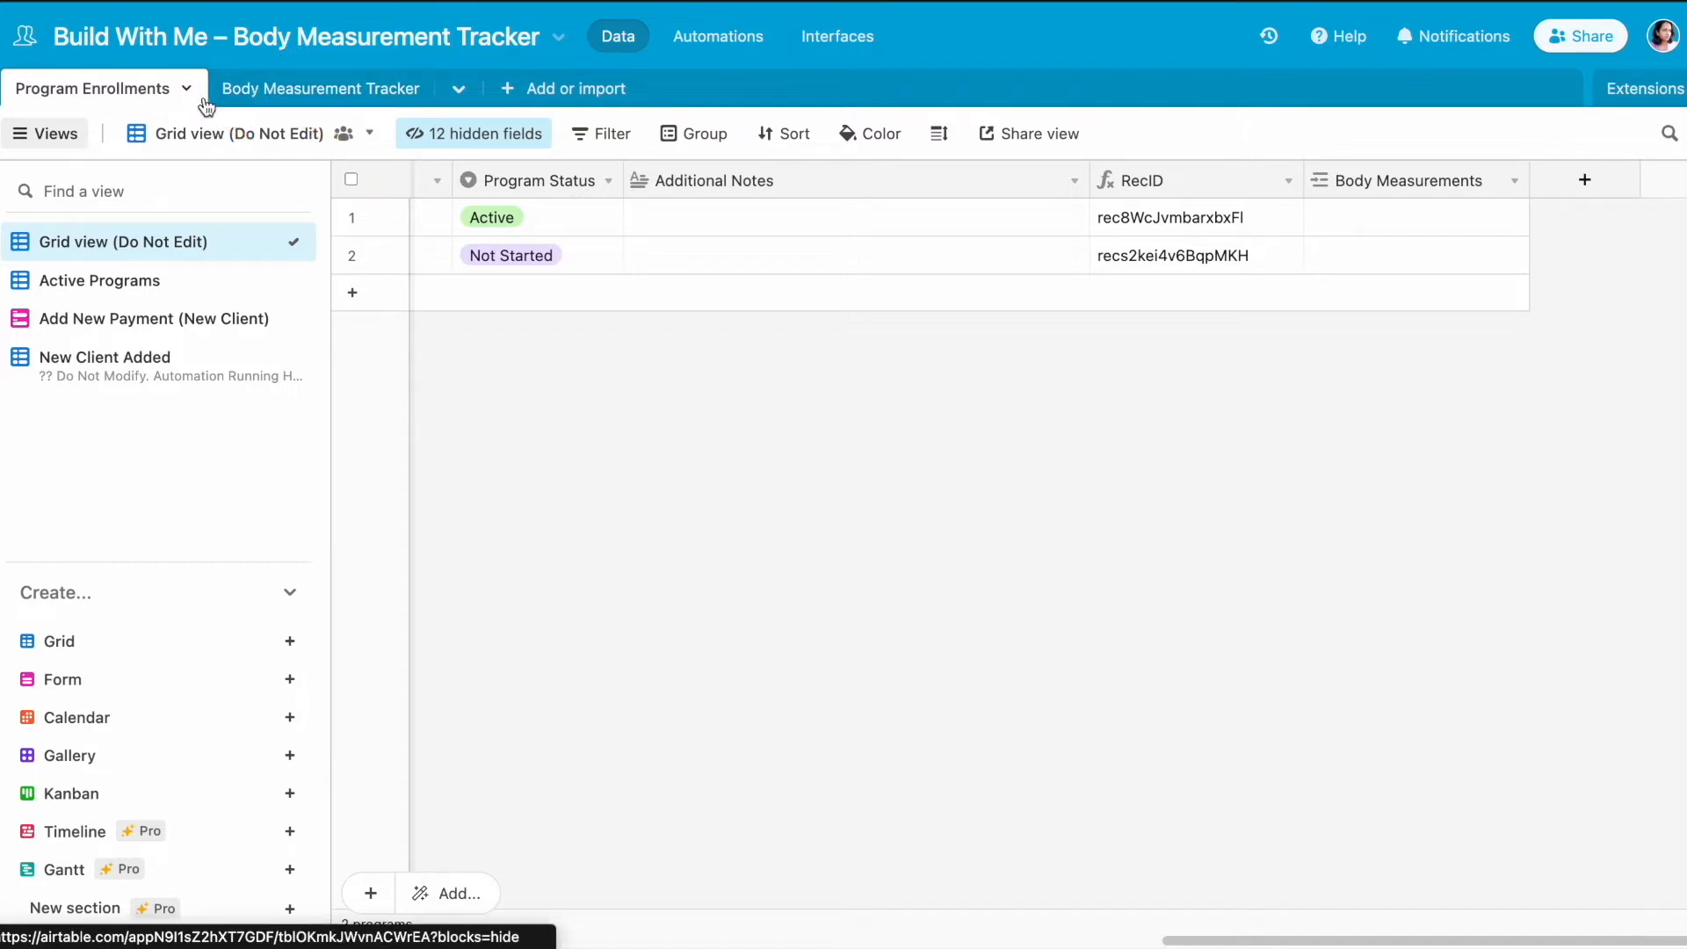
- Create a collaborative form view named Body Measurements Tracker II in the Body Measurement Tracker table
left_click(321, 90)
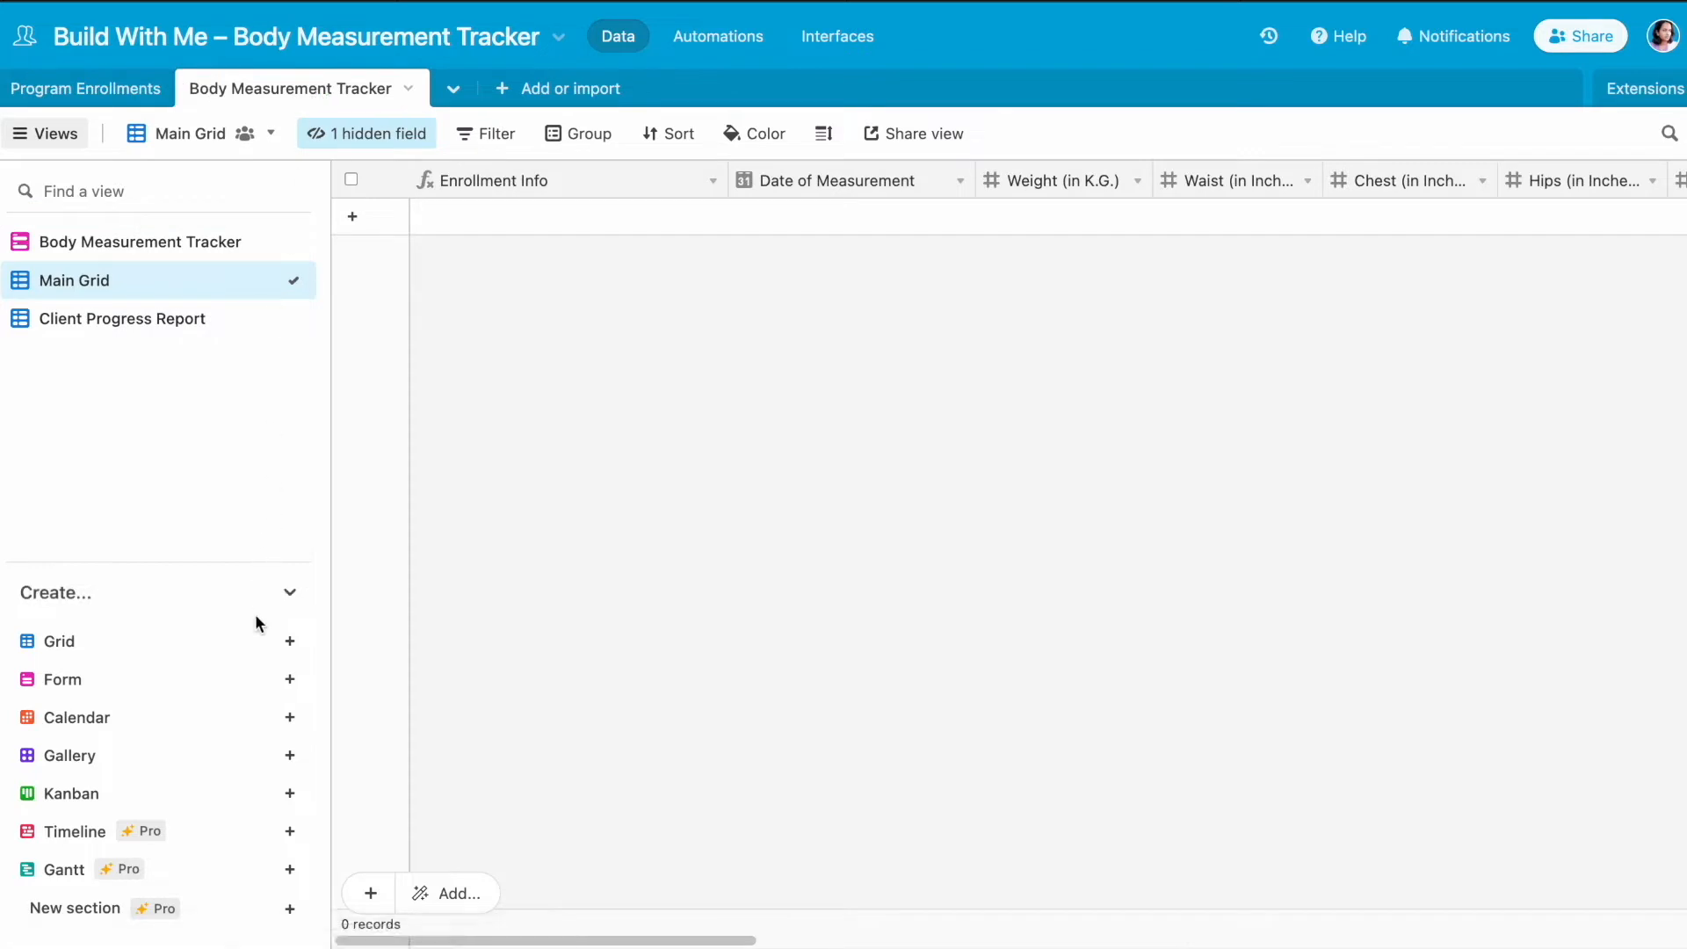
mouse_move(288, 685)
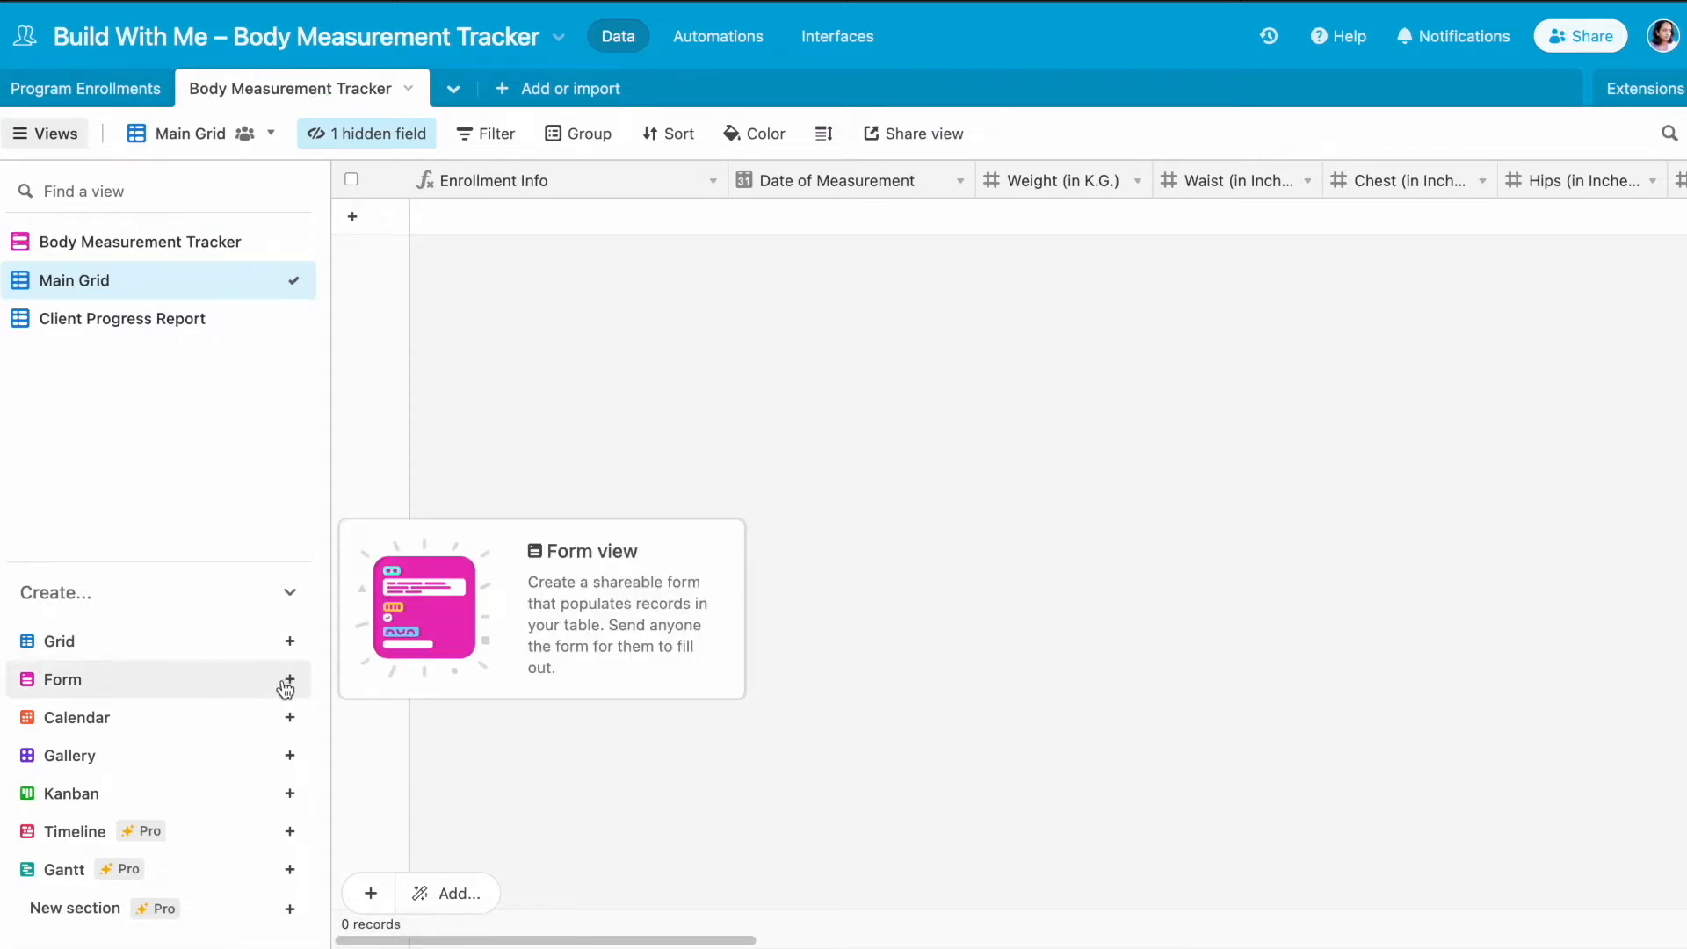
left_click(289, 684)
type("Body ")
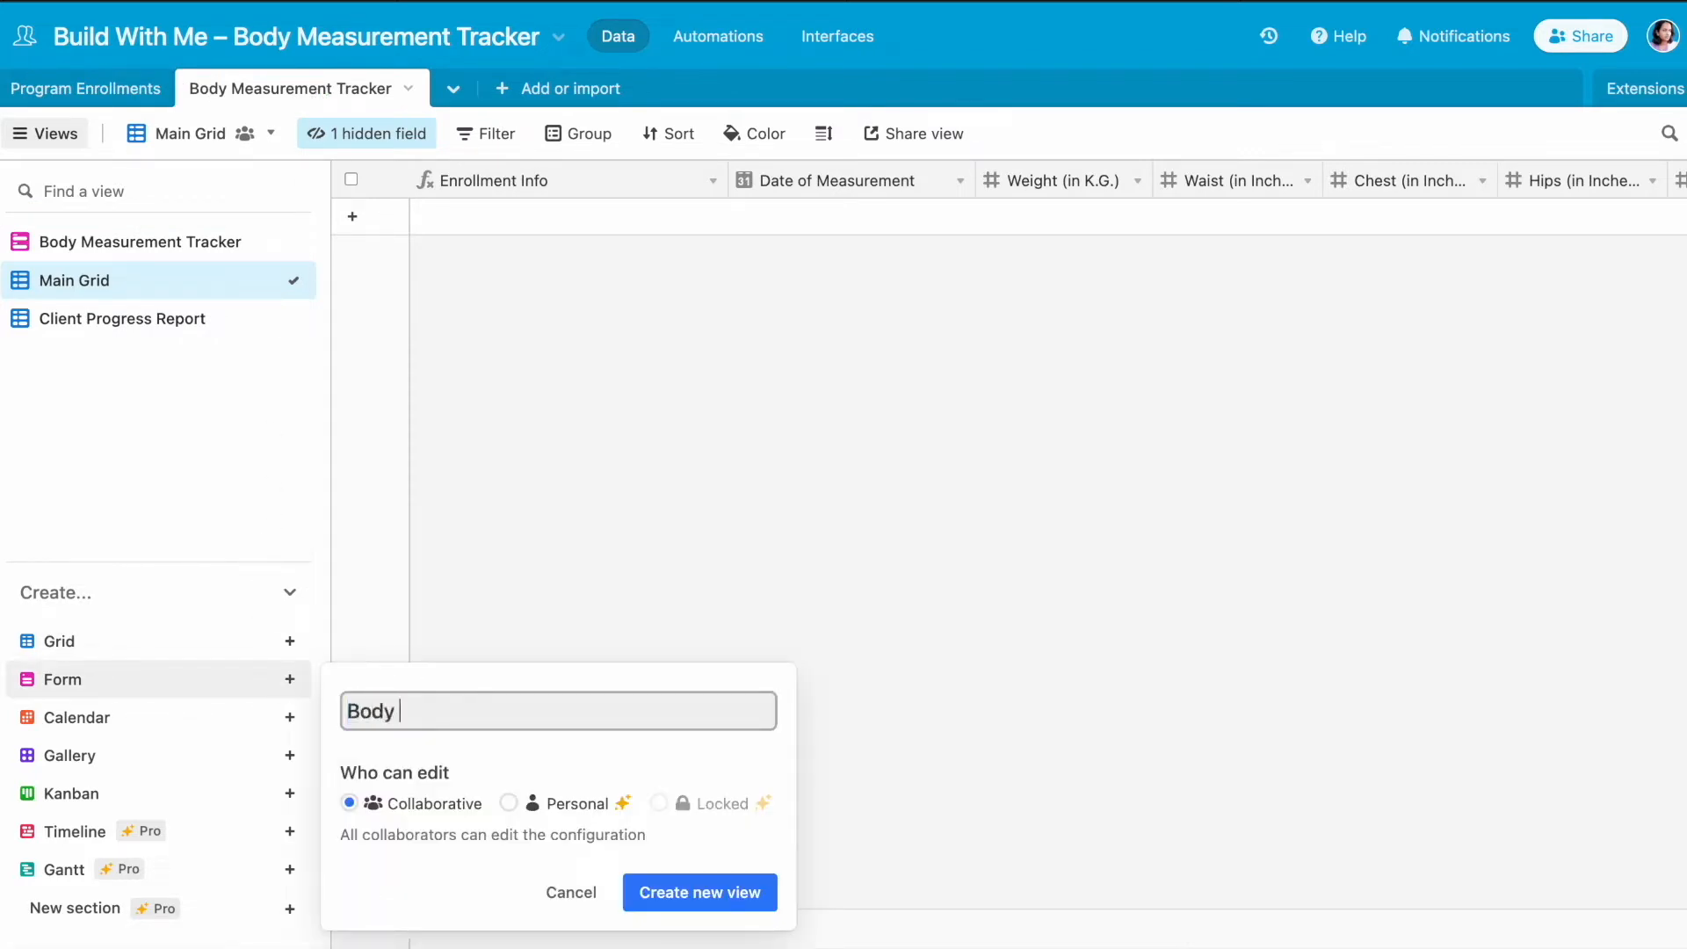
type("Measurements Tracker II")
left_click(669, 907)
- Review all fields of the new form, including the option to remove the Notes field
scroll(1041, 764, "down", 10)
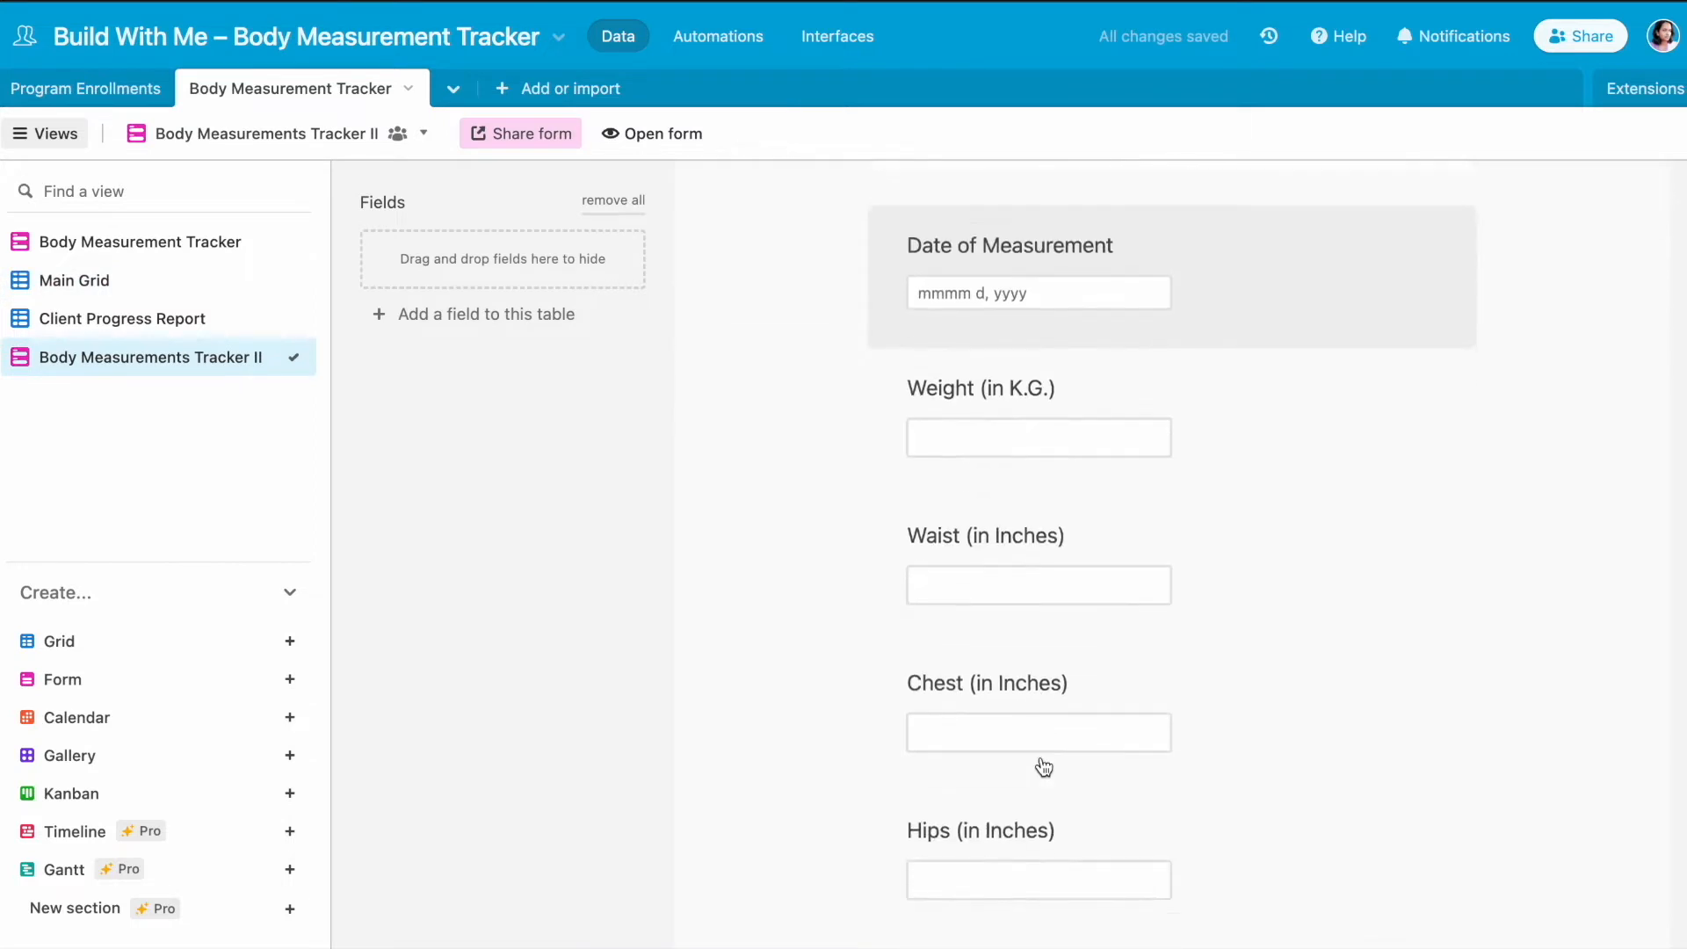
scroll(1044, 766, "down", 10)
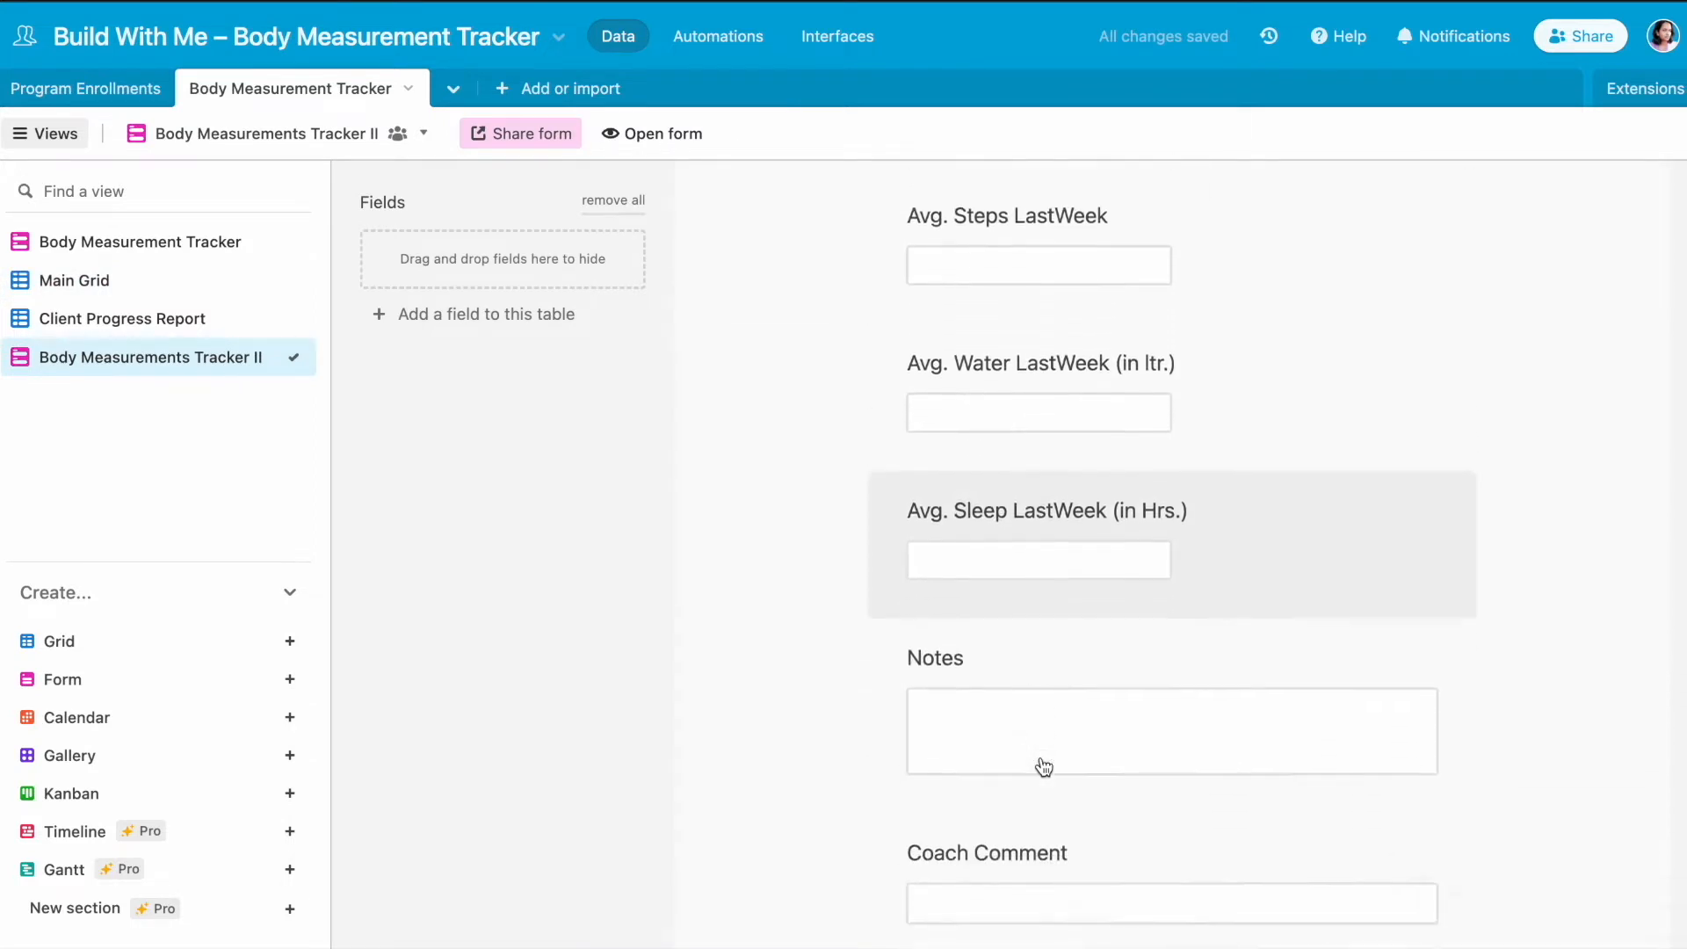
scroll(1041, 763, "down", 2)
scroll(1047, 768, "up", 2)
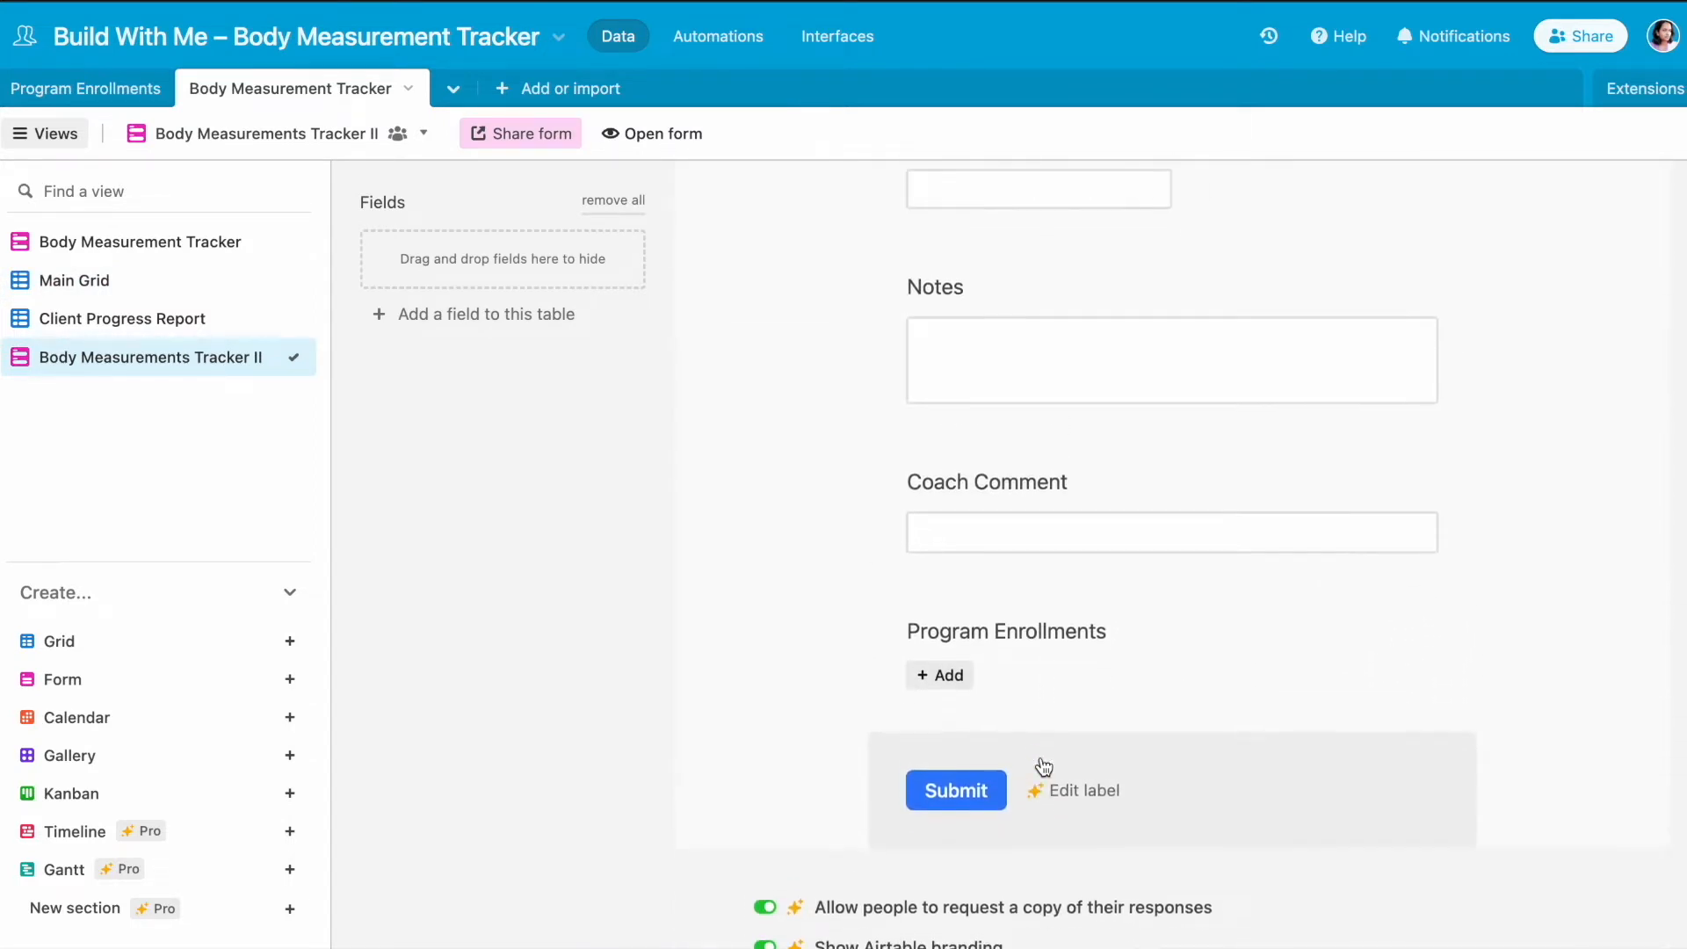
left_click(1452, 288)
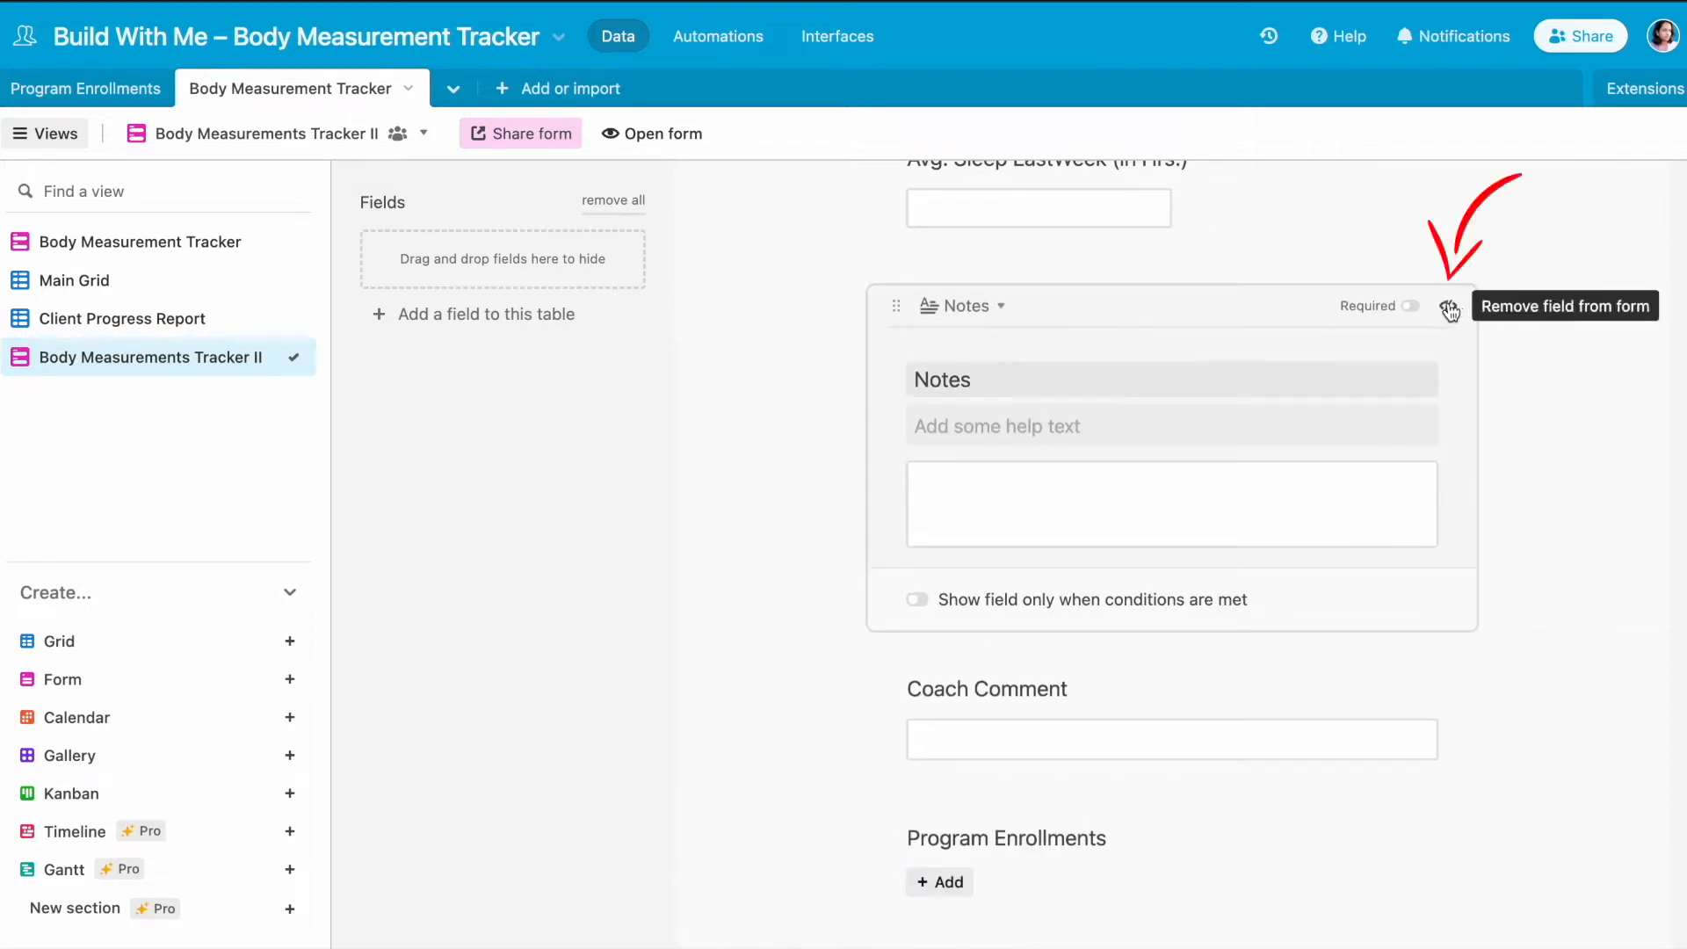
left_click(1559, 505)
- On the opened form page, link Client One (Dt:01Oct2022) under Program Enrollments
scroll(1559, 513, "down", 1)
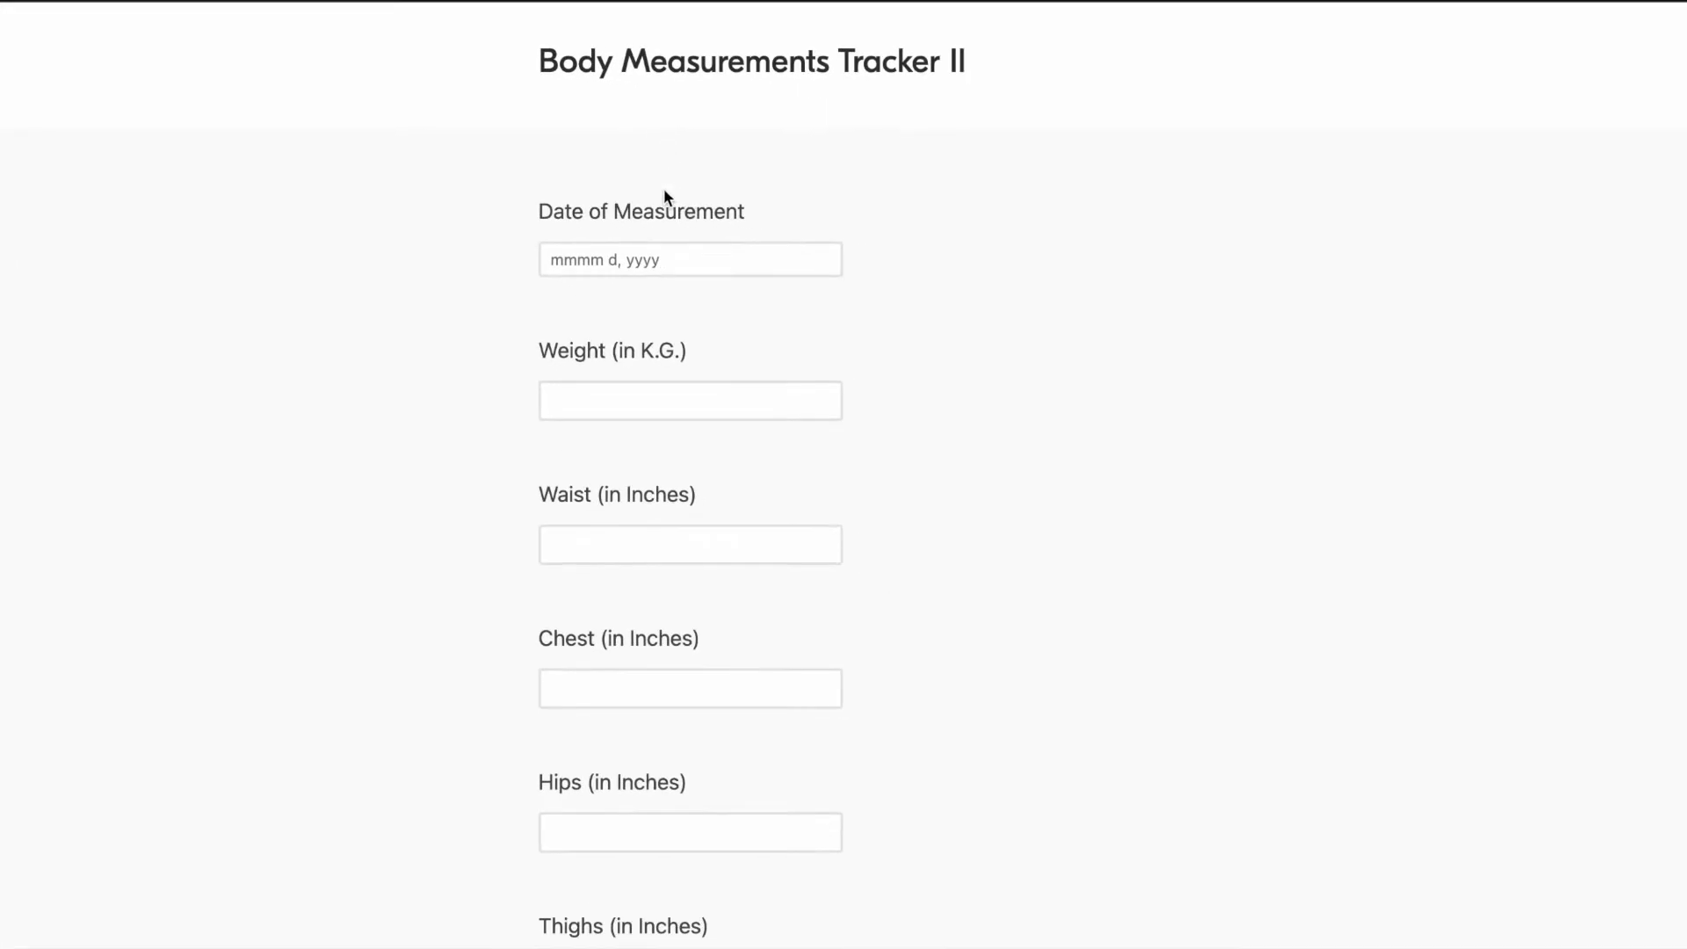
scroll(782, 526, "down", 18)
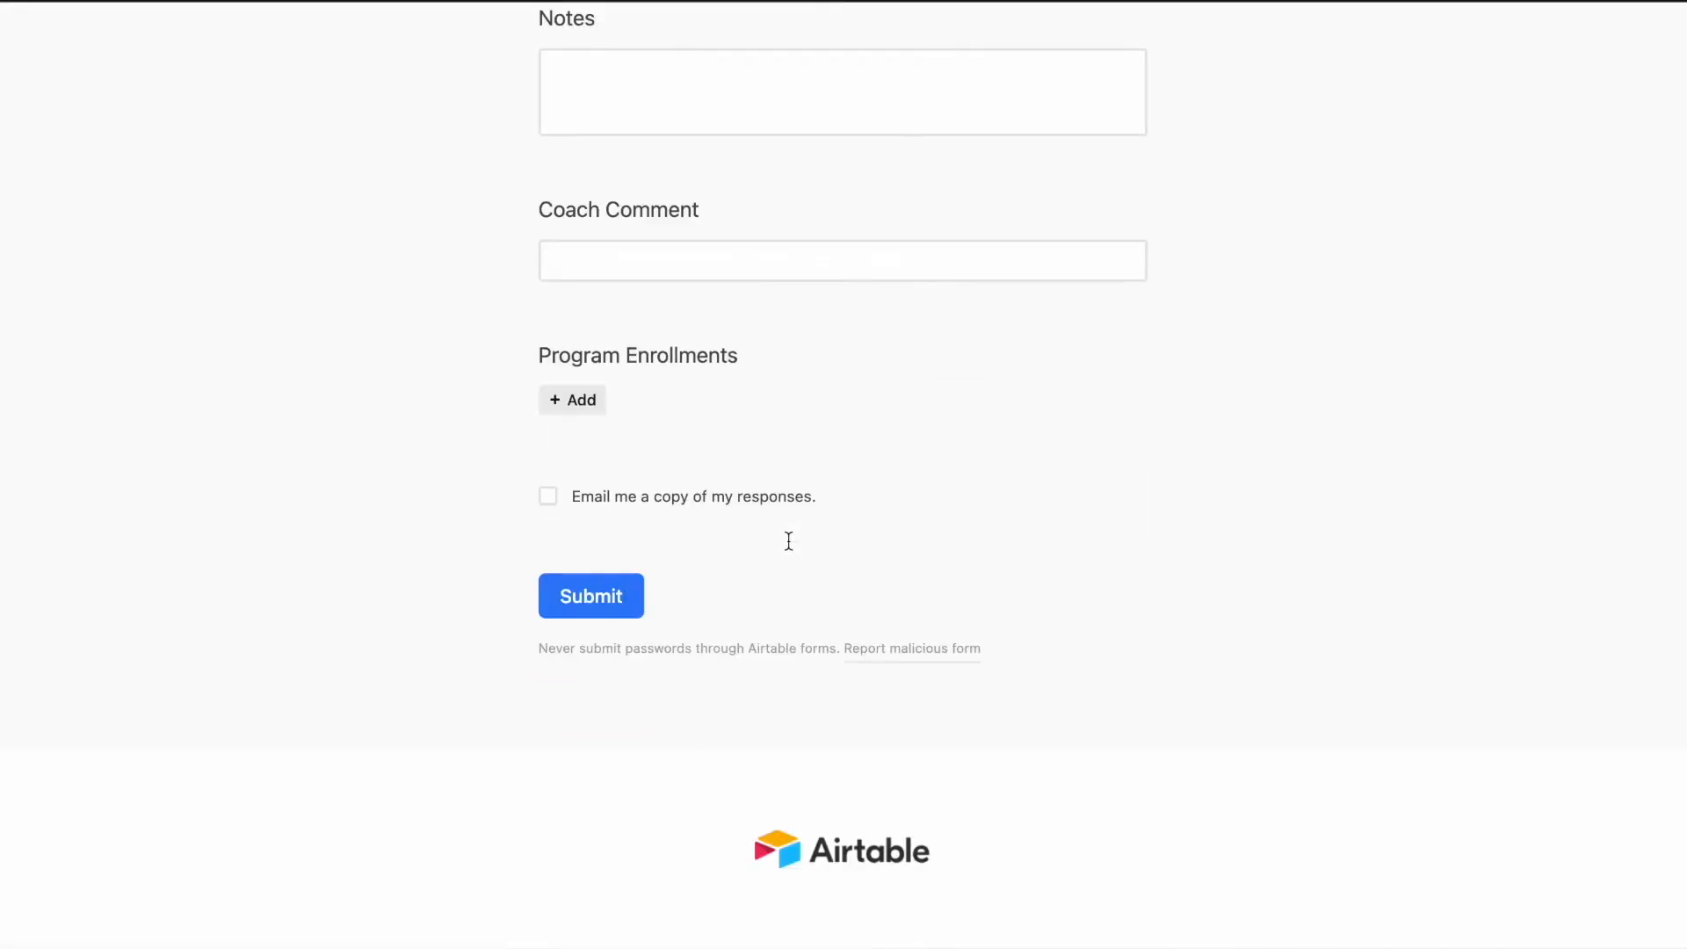
left_click(571, 478)
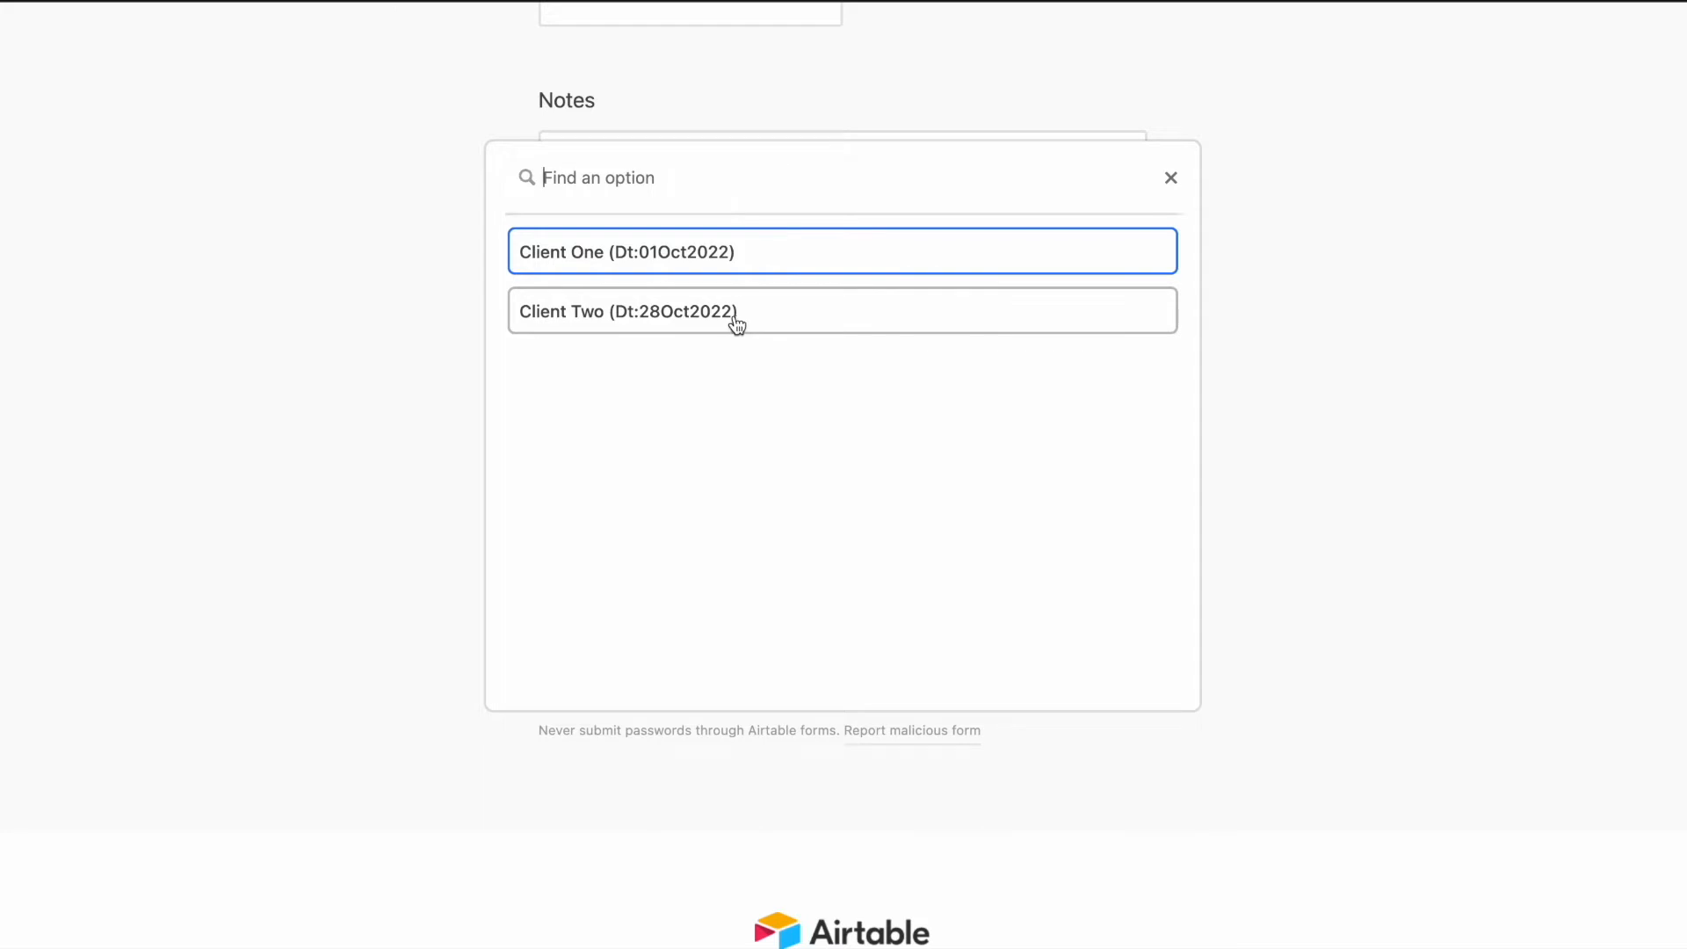
left_click(637, 249)
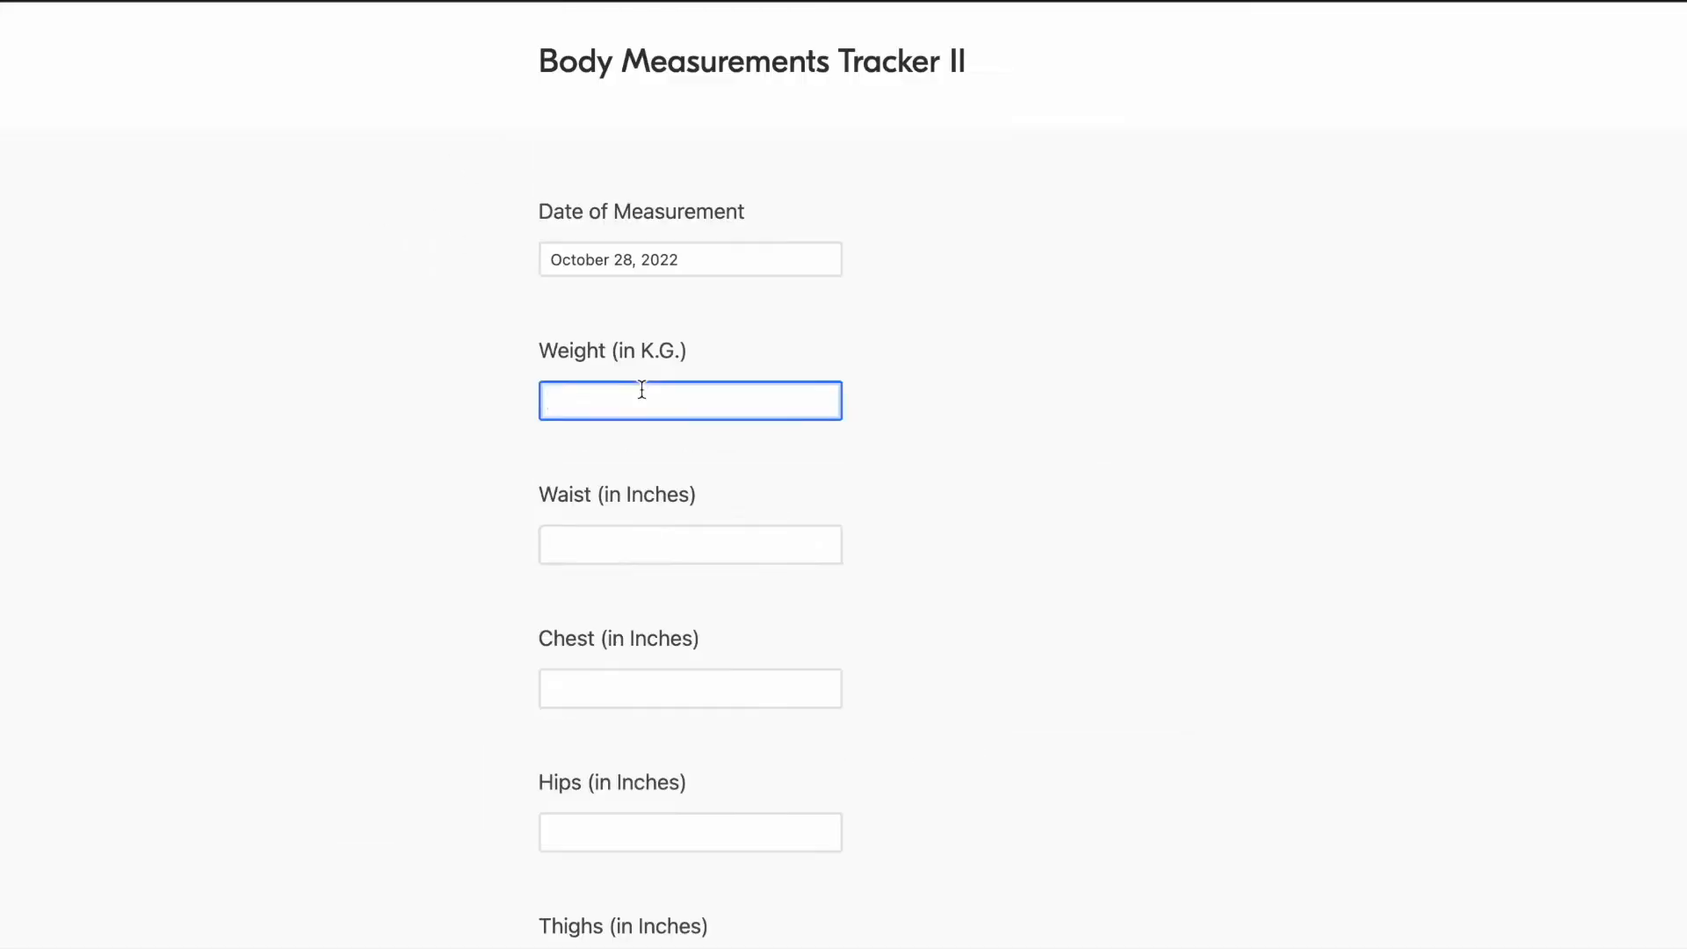
- Fill in weight 60.00, waist 35.00, chest 35.00, hips 40.00, thighs 25.00 and exercise frequency 4 on the form
type("80.00")
key("Tab")
type("35.00")
key("Tab")
type("35.00")
key("Tab")
type("40.00")
key("Tab")
type("4")
- Enter last week's averages of 7806 steps, 3.00 litres of water and 7.0 hours of sleep, and submit the form
key("Tab")
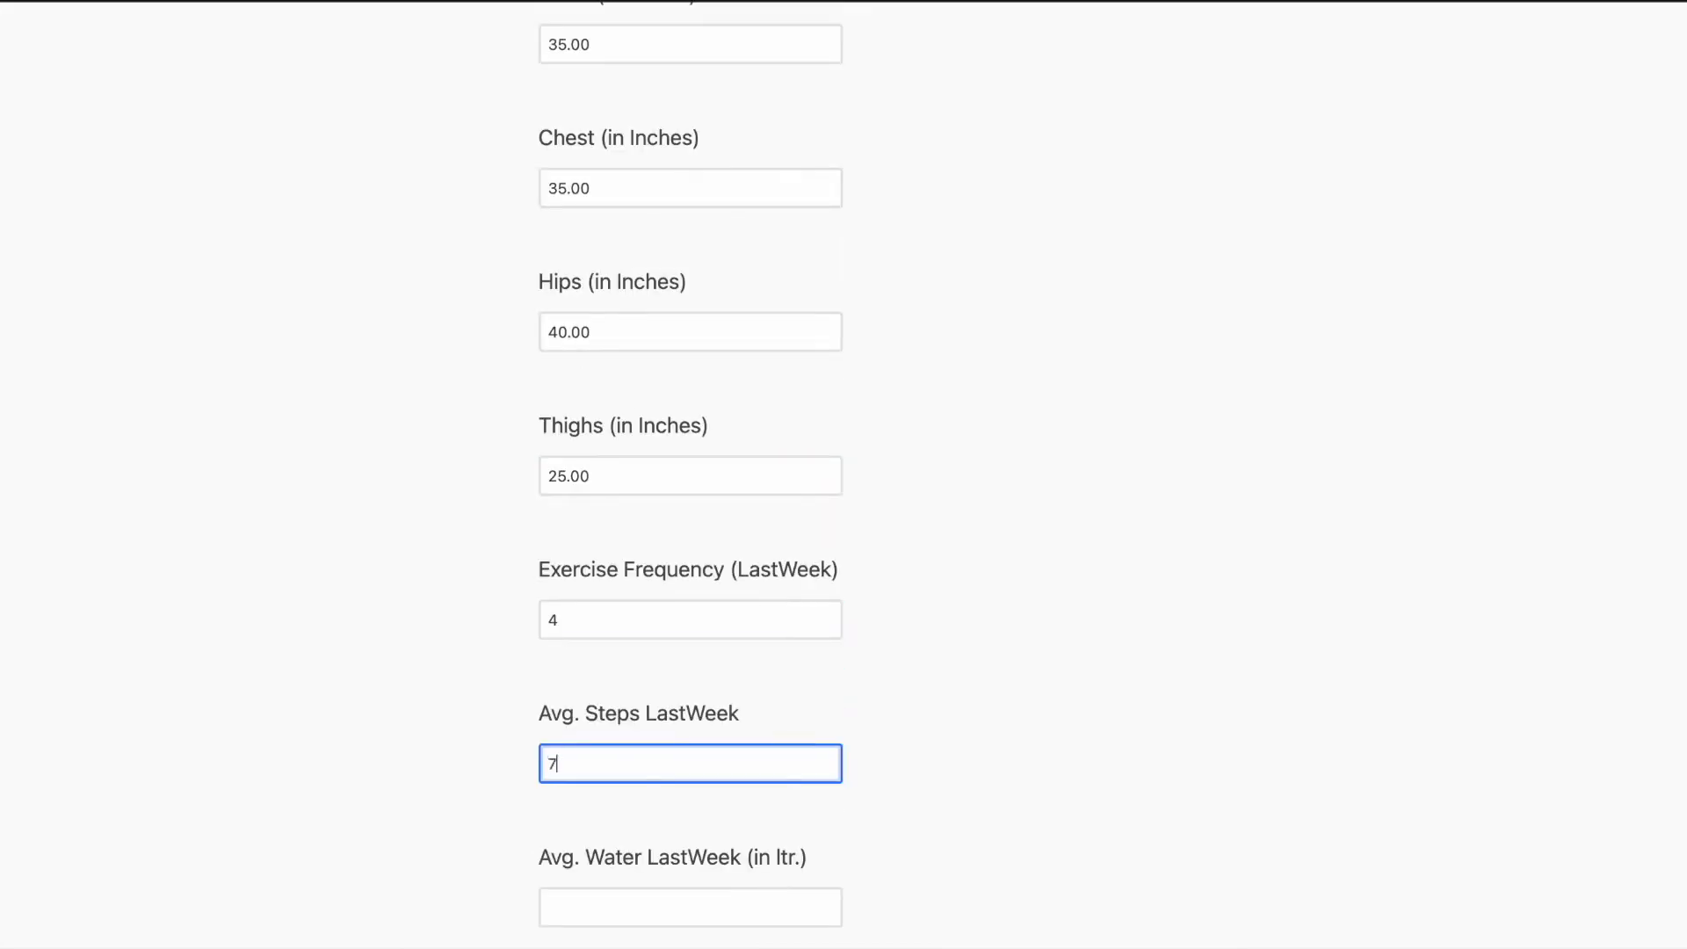
type("7806")
key("Tab")
type("3.00")
key("Tab")
type("7.0")
scroll(592, 750, "down", 5)
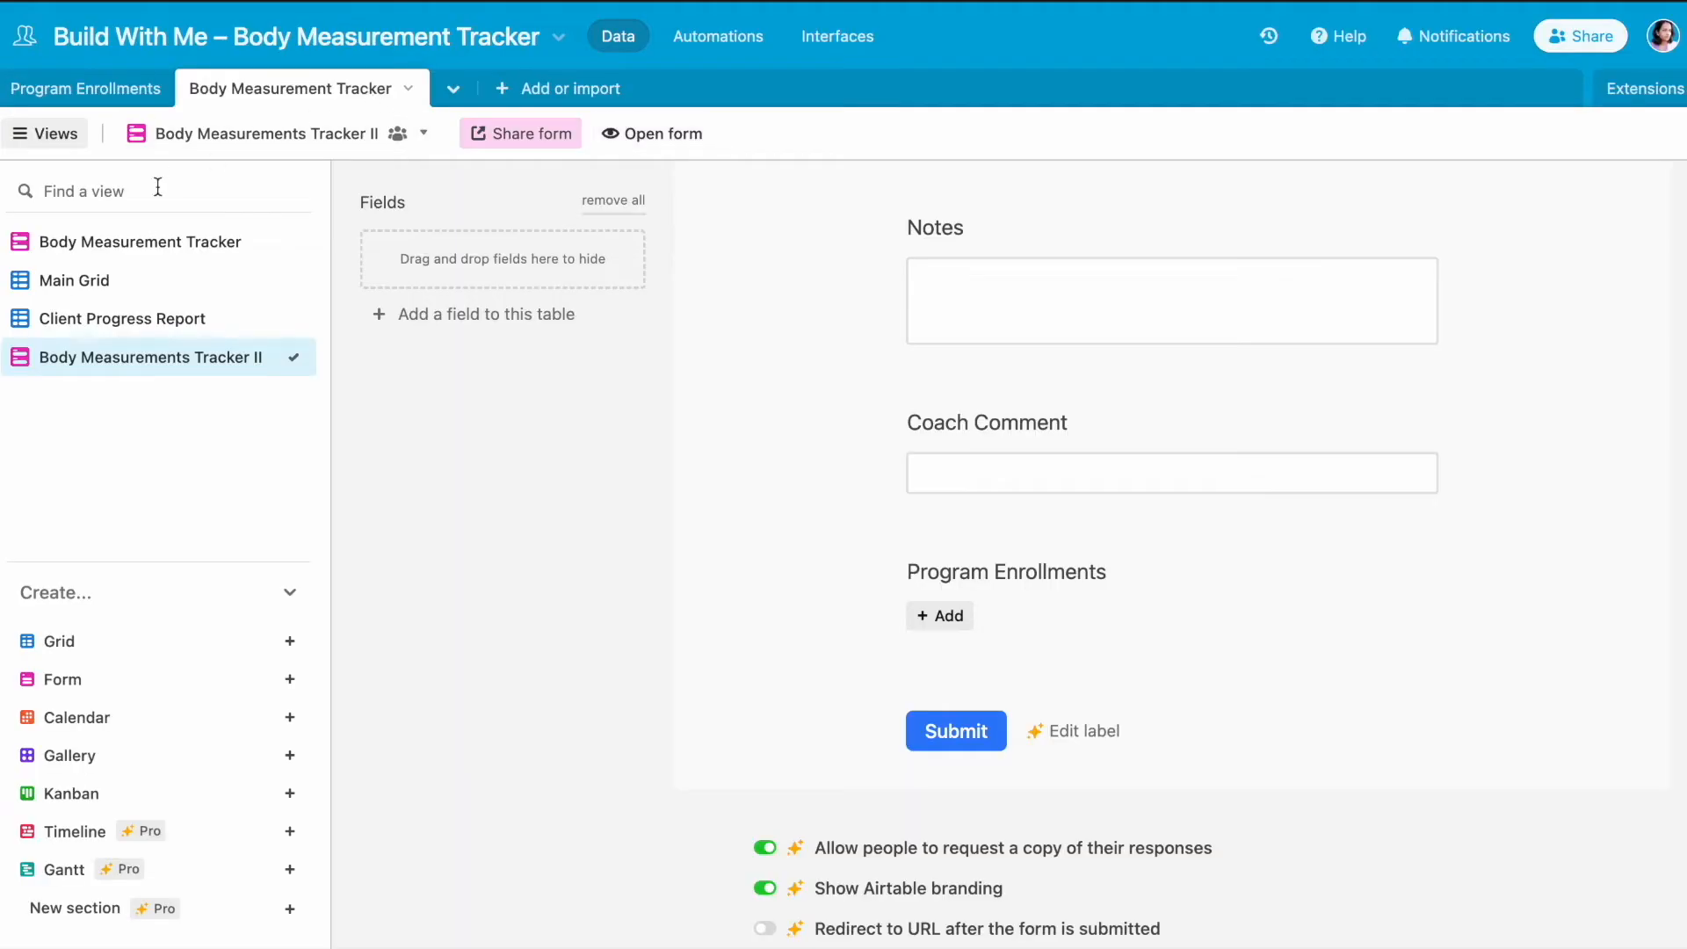
- Check the submitted measurement in Main Grid and its link to the client in Program Enrollments
left_click(128, 290)
left_click(130, 89)
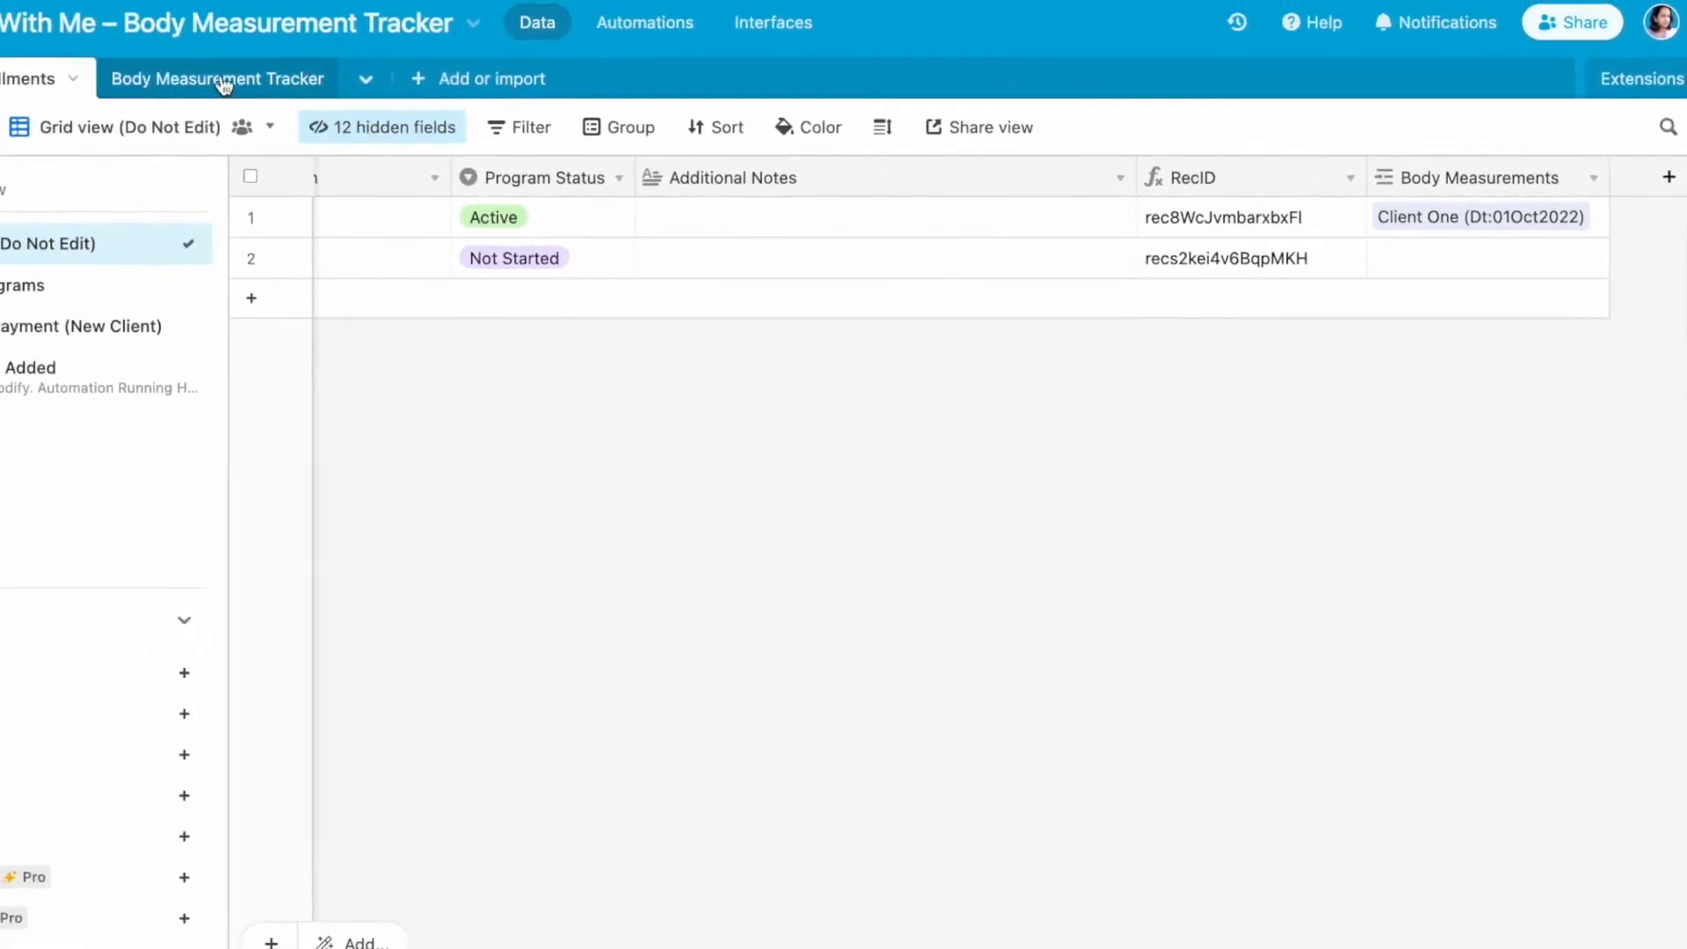
left_click(224, 81)
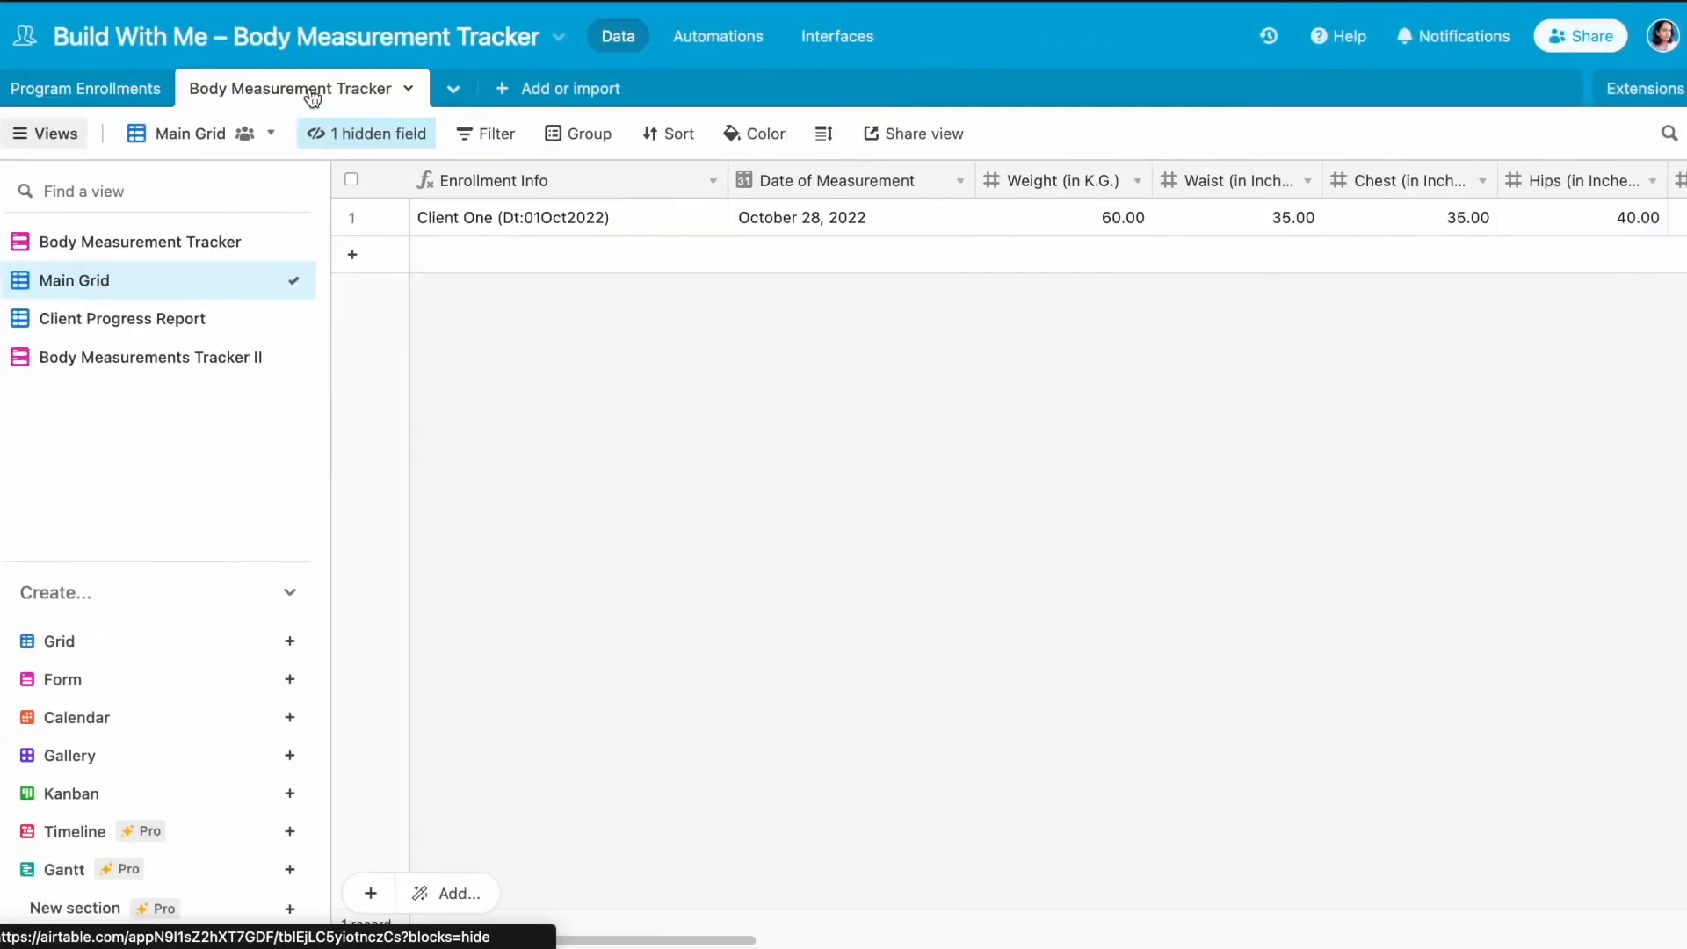
- Open the Body Measurements Tracker II form and view the settings of its Program Enrollments field
left_click(105, 367)
scroll(822, 647, "down", 10)
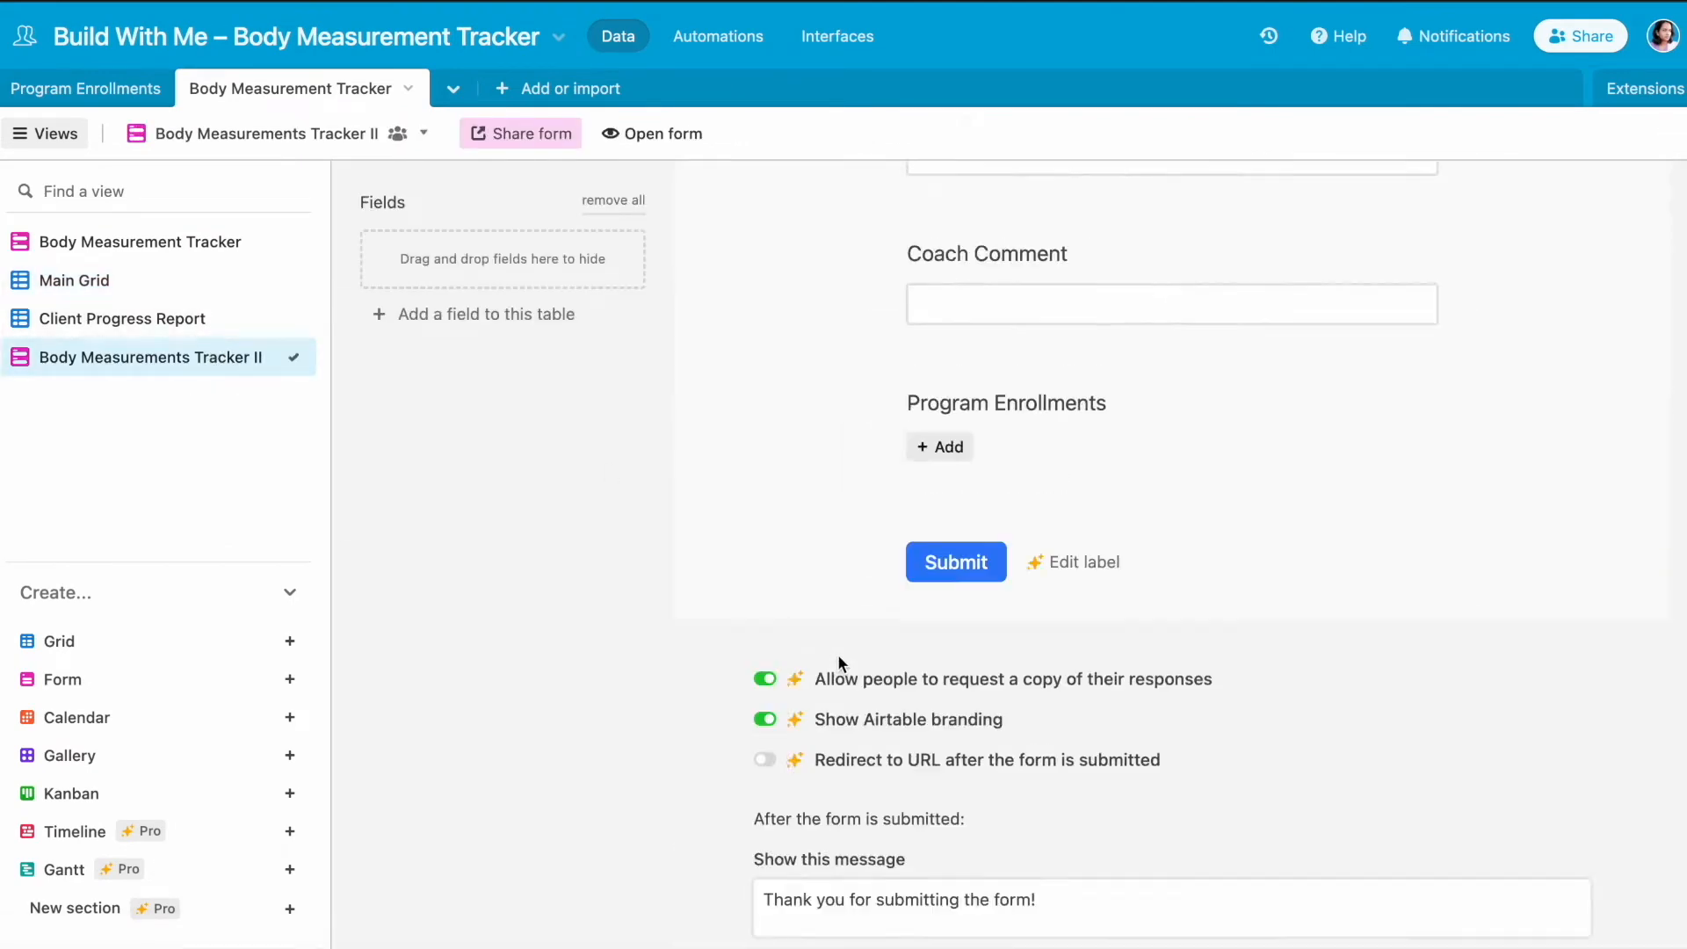
scroll(905, 406, "up", 3)
left_click(1178, 451)
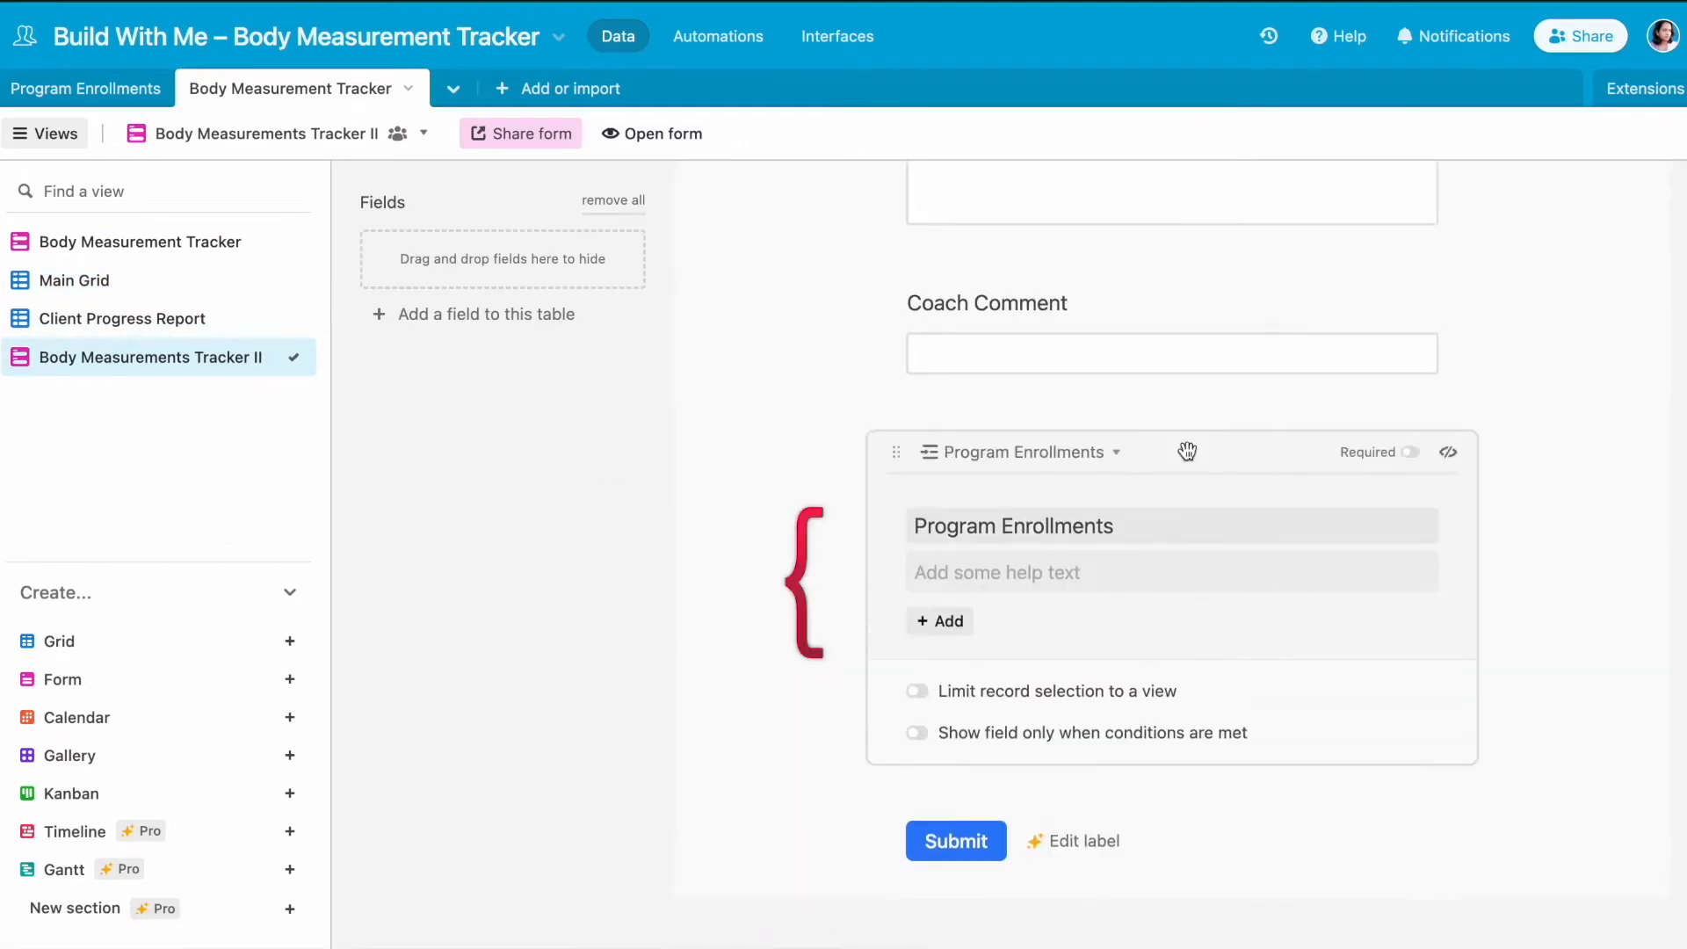
left_click(1600, 313)
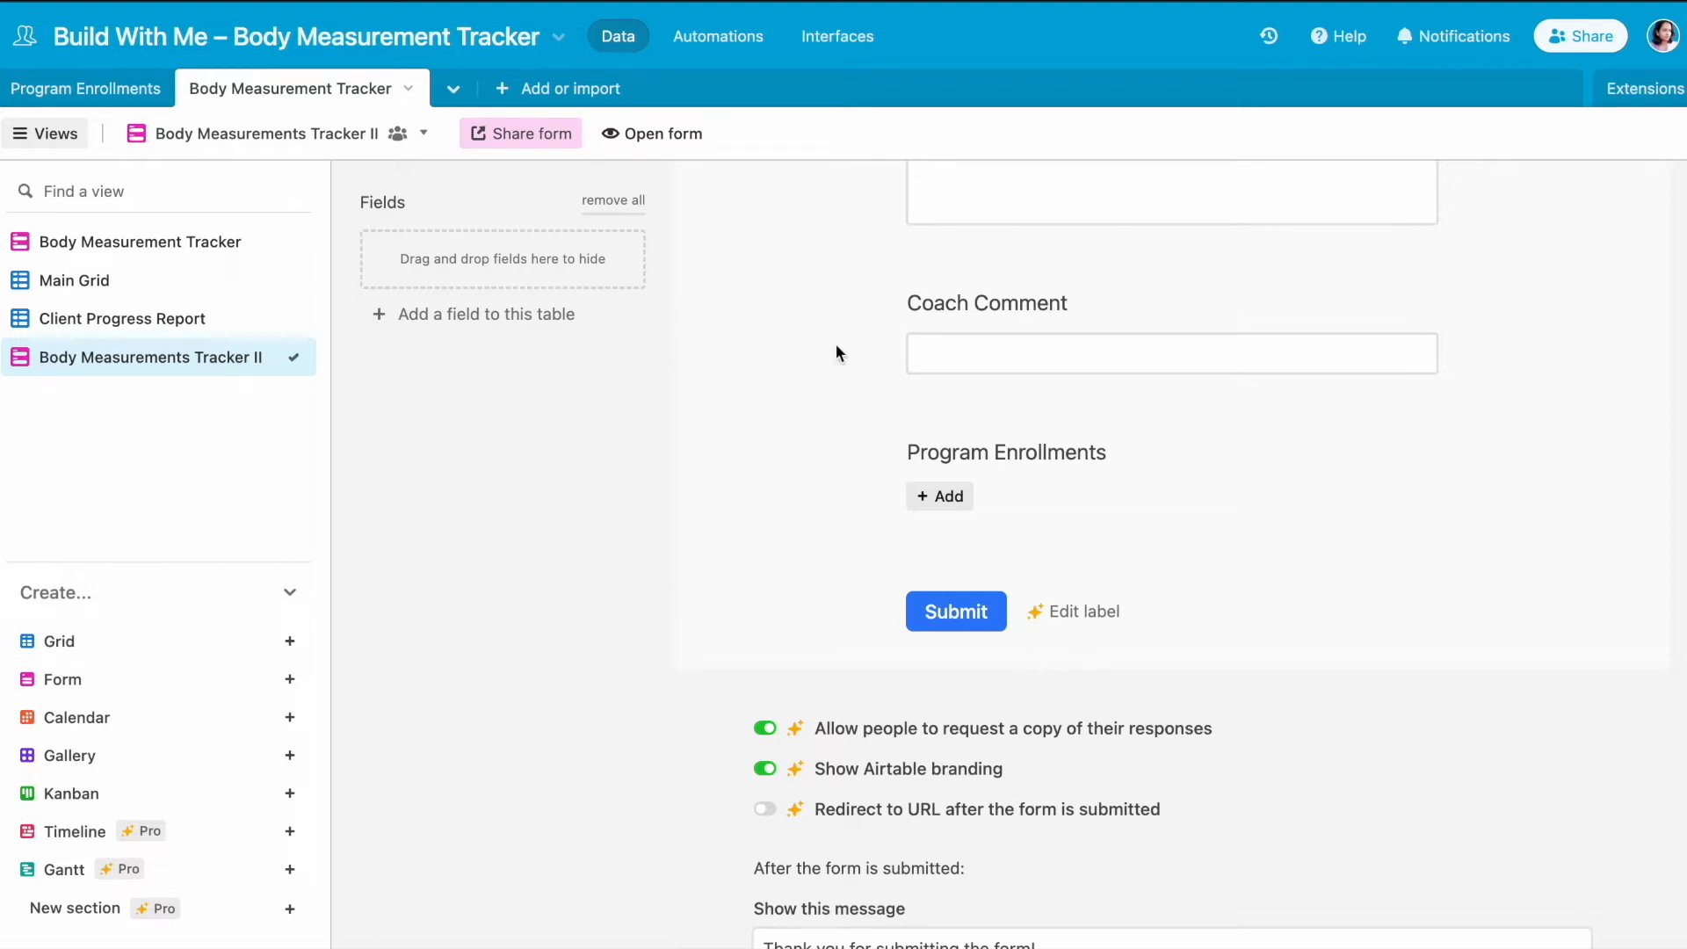
- Add a single line text field named RecID to the table from the form view
left_click(492, 319)
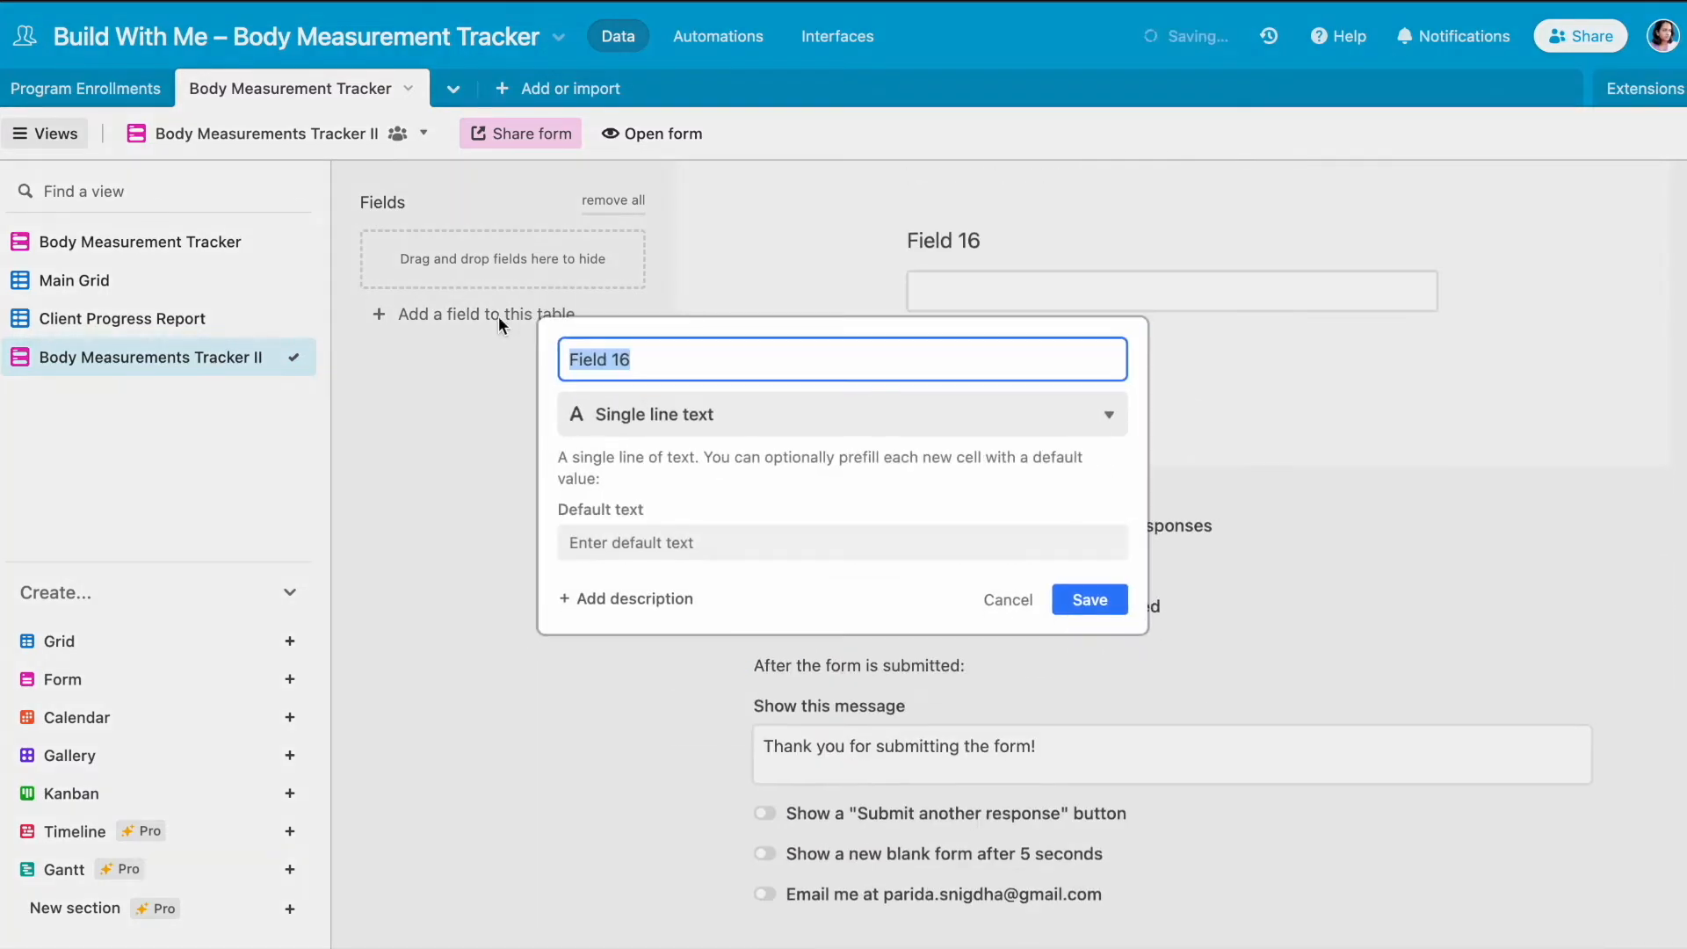
type("RecID")
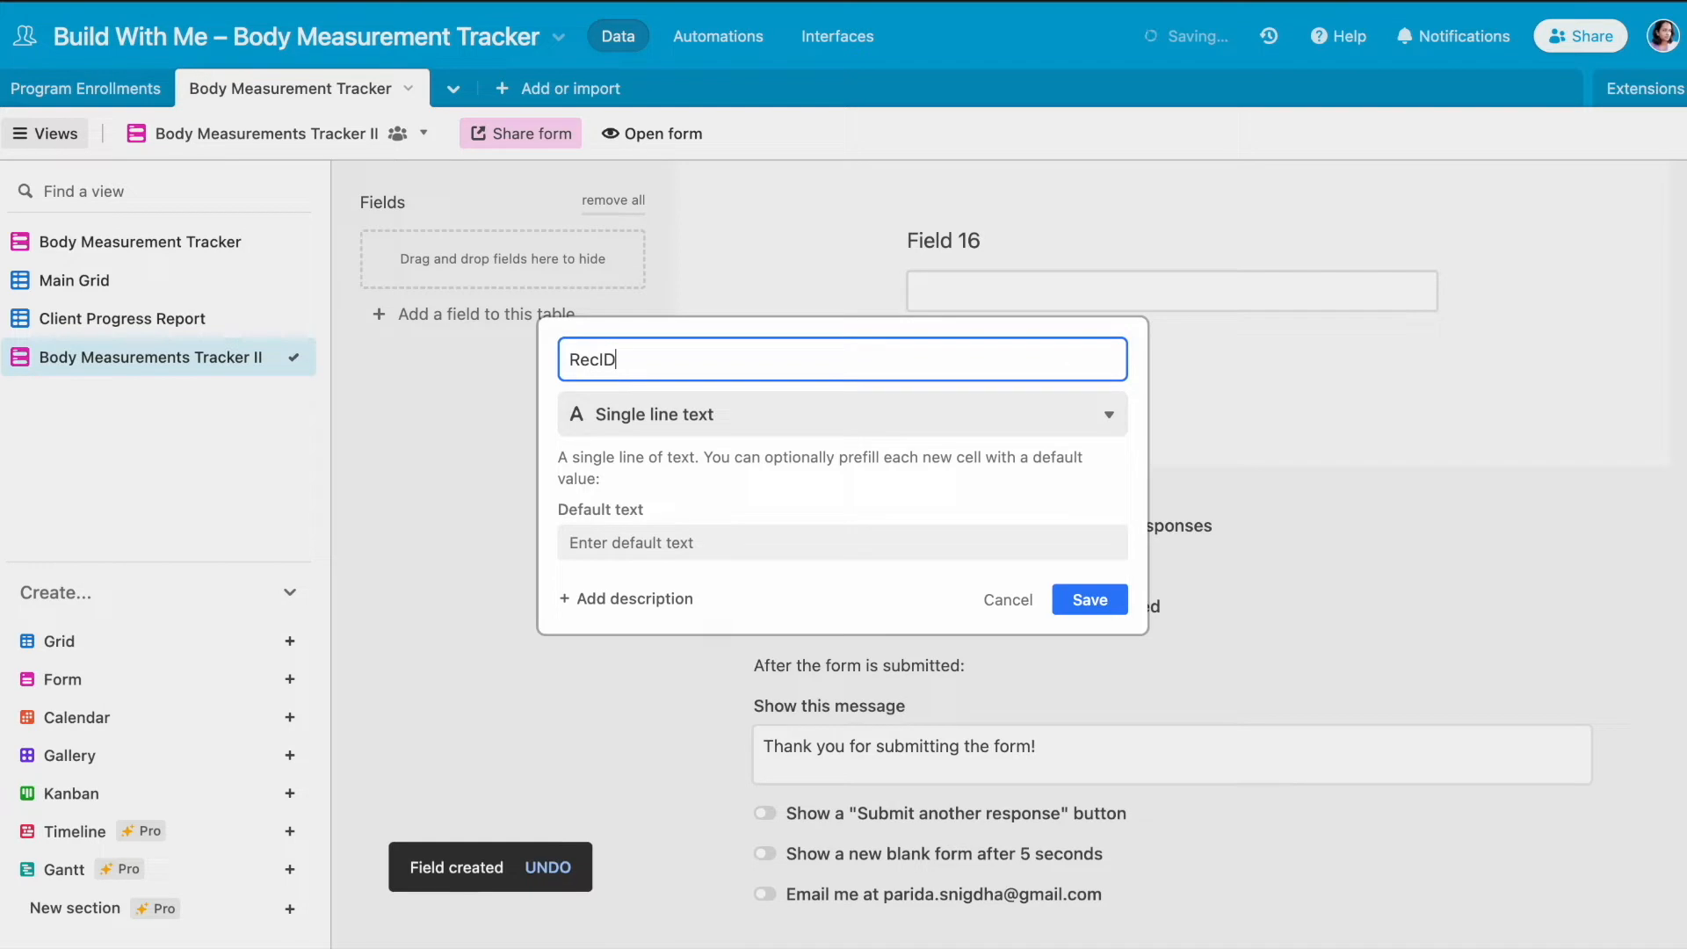
left_click(1089, 600)
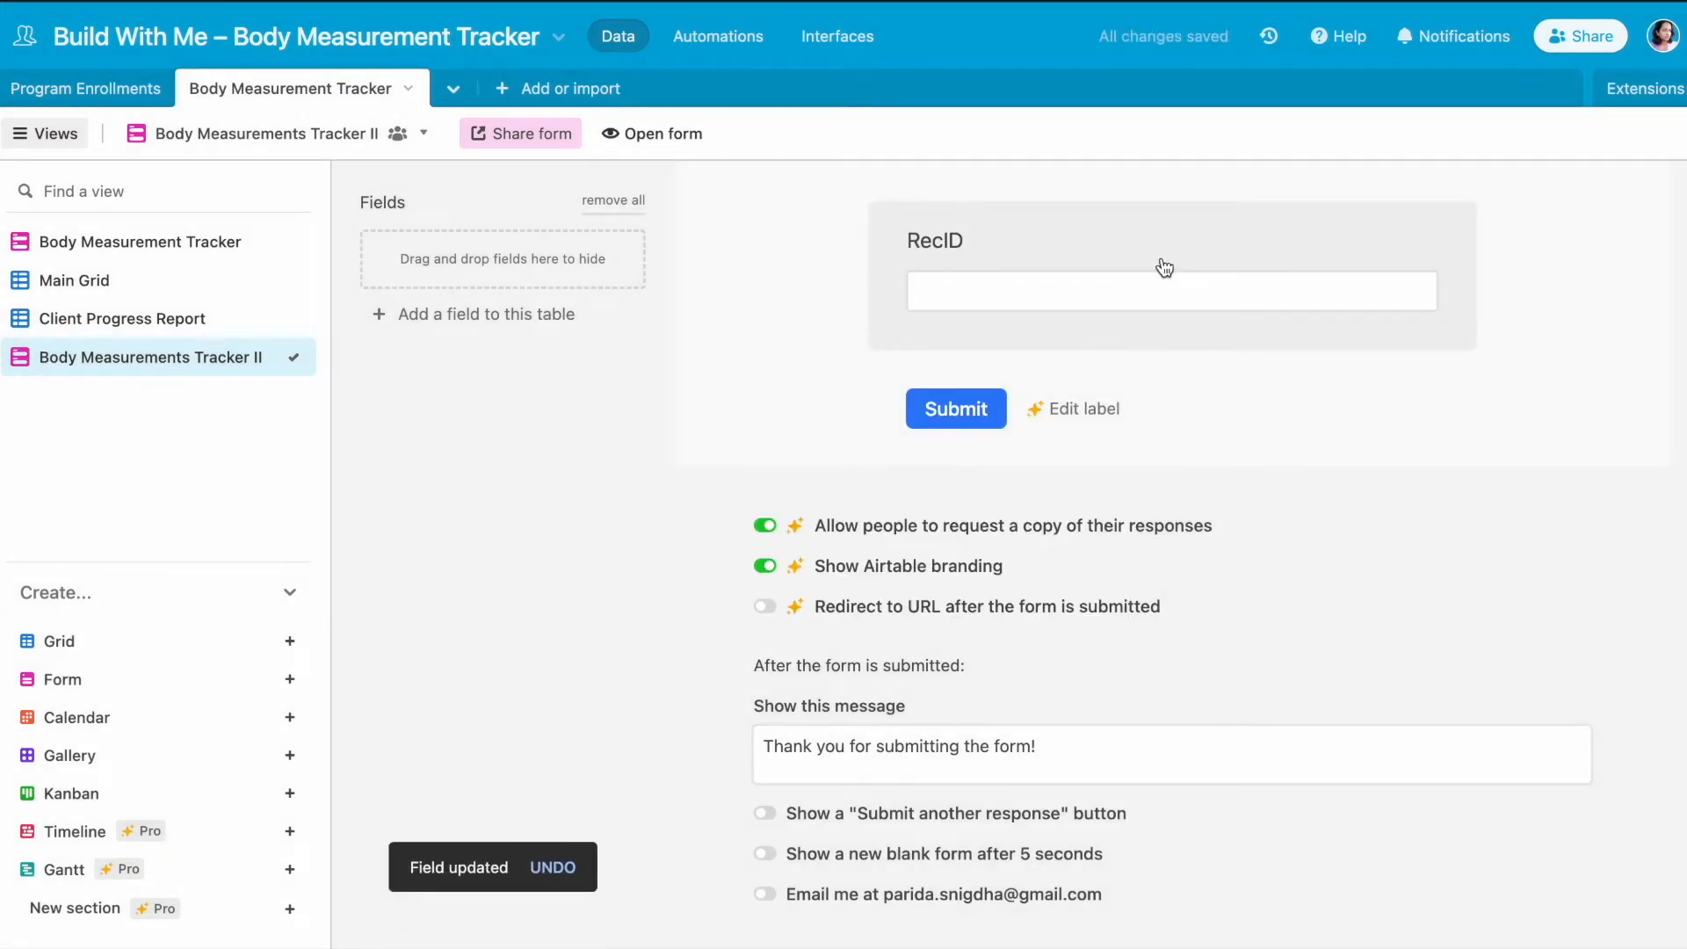
- Add another single line text field named Name to the table
scroll(1162, 264, "up", 5)
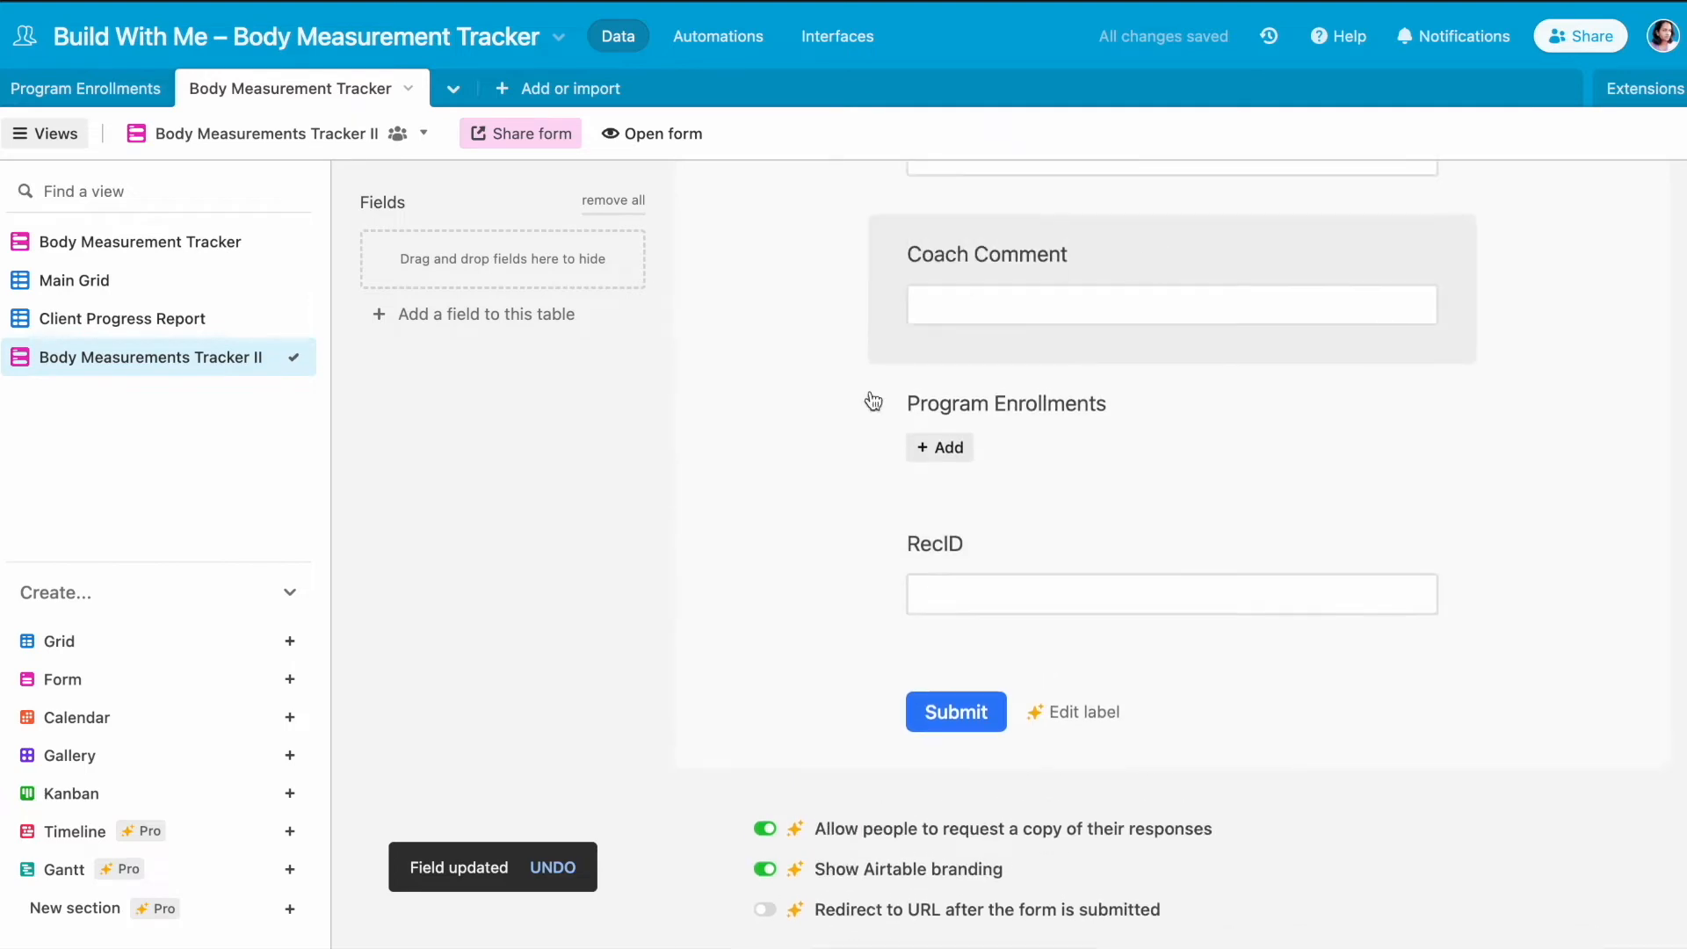
left_click(529, 309)
type("Name")
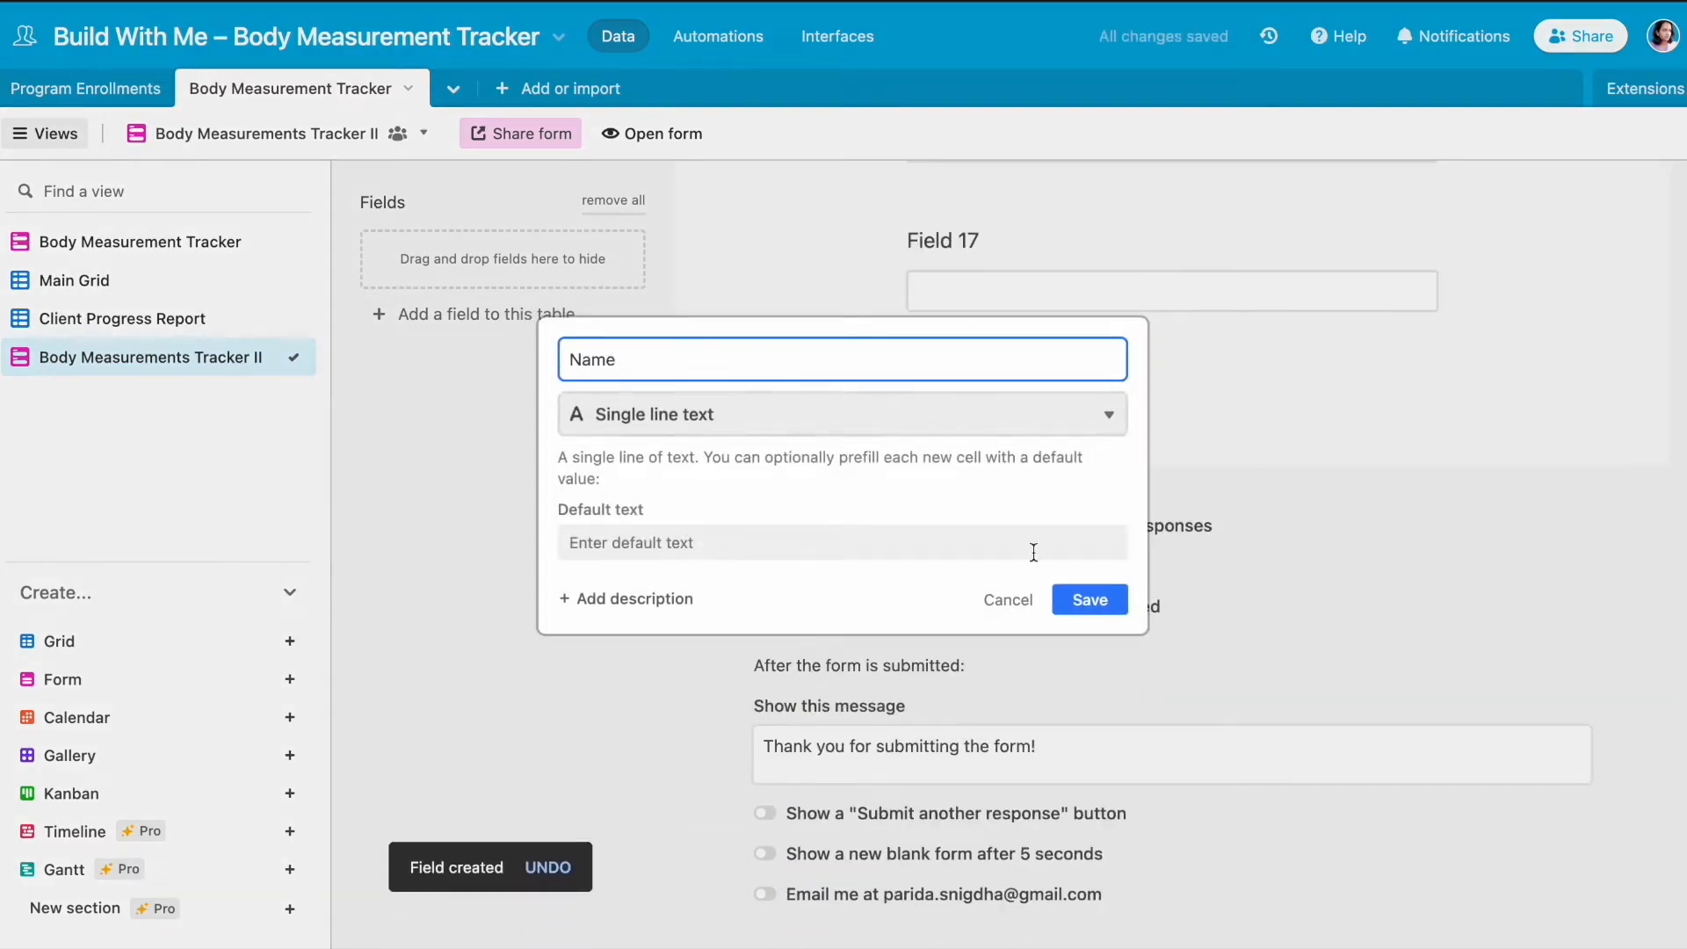
left_click(1089, 599)
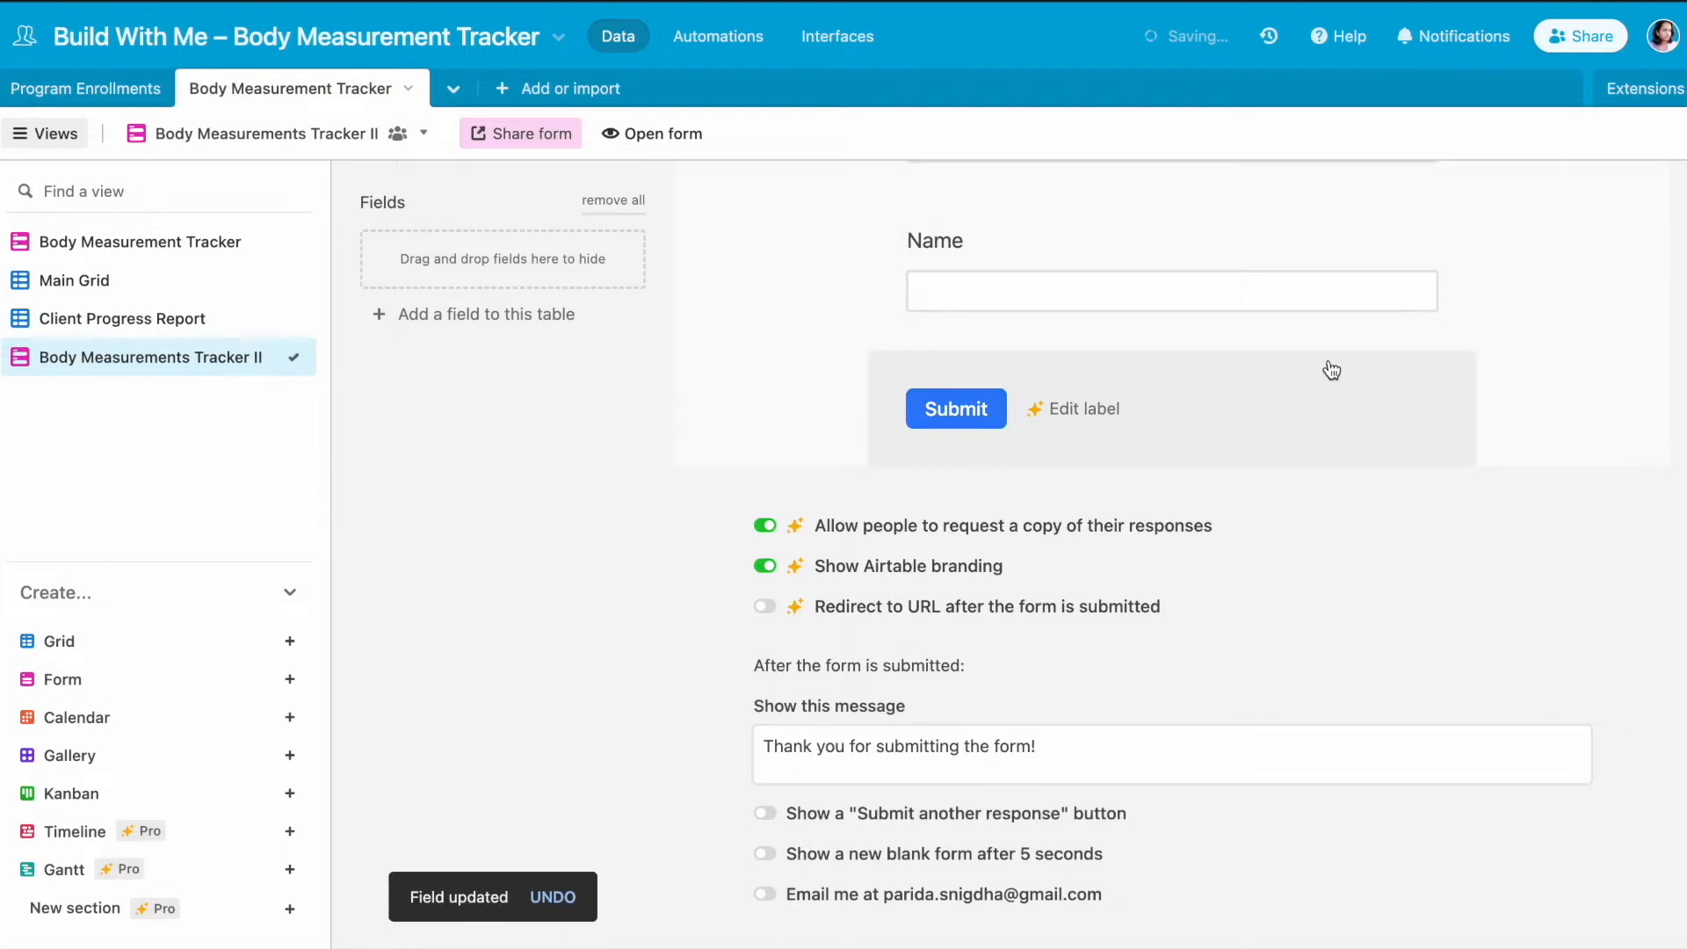
- Move the Name field to the first position on the form, above Date of Measurement
scroll(1332, 370, "up", 3)
left_click(893, 523)
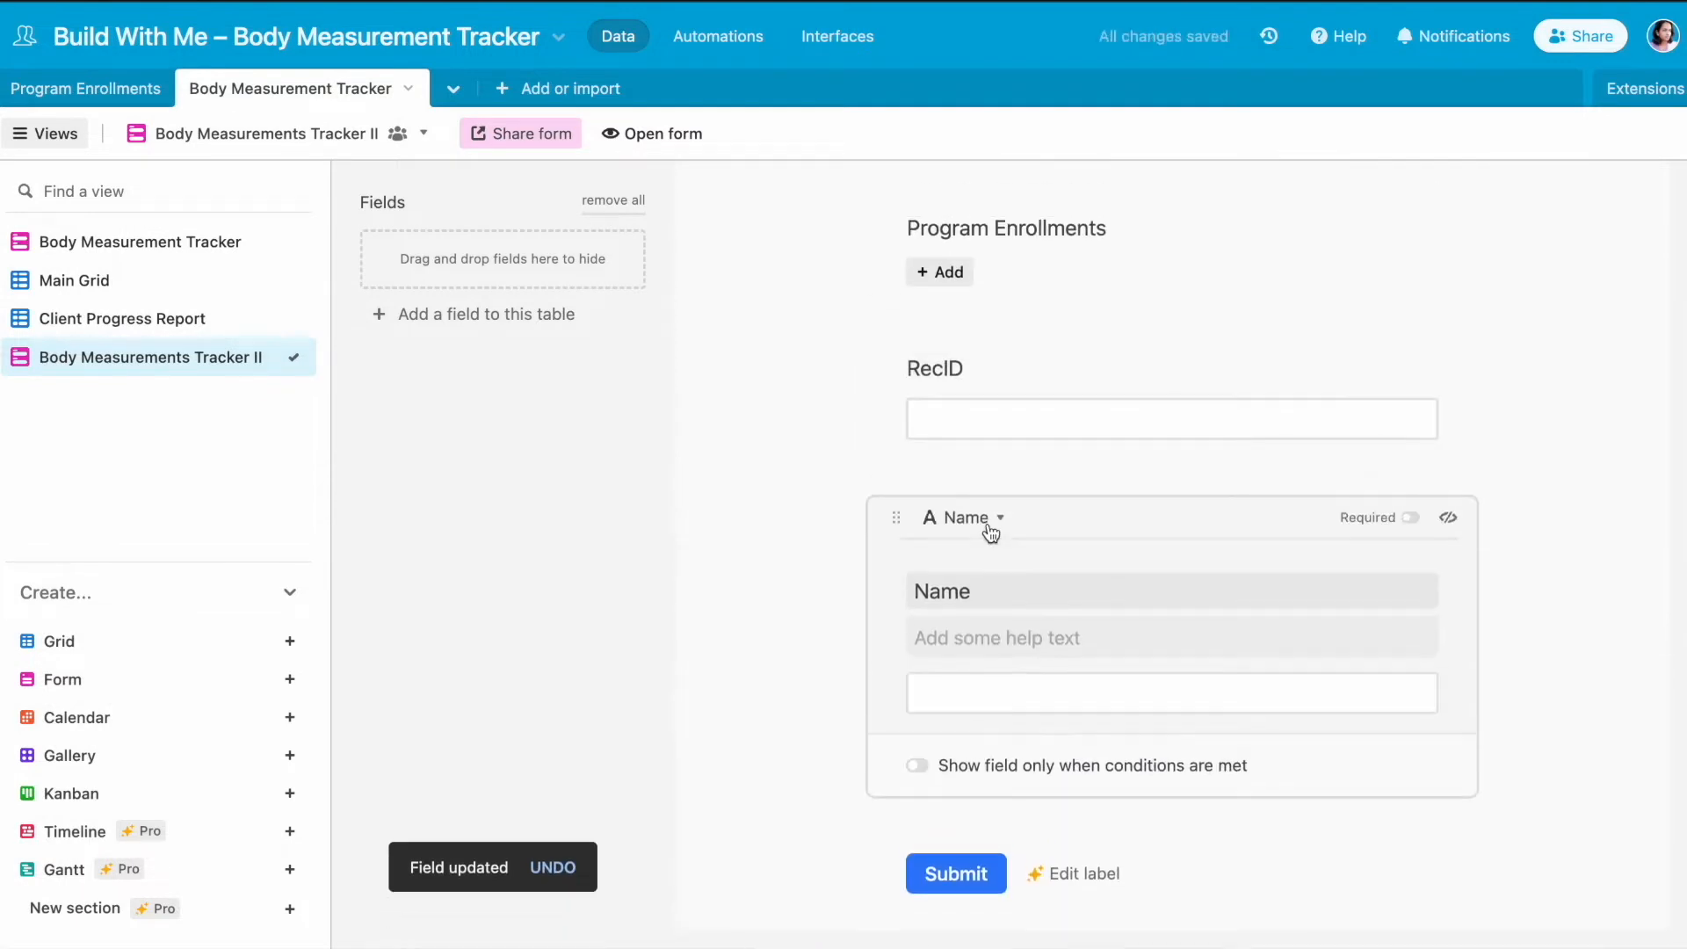
left_click_drag(894, 521, 936, 589)
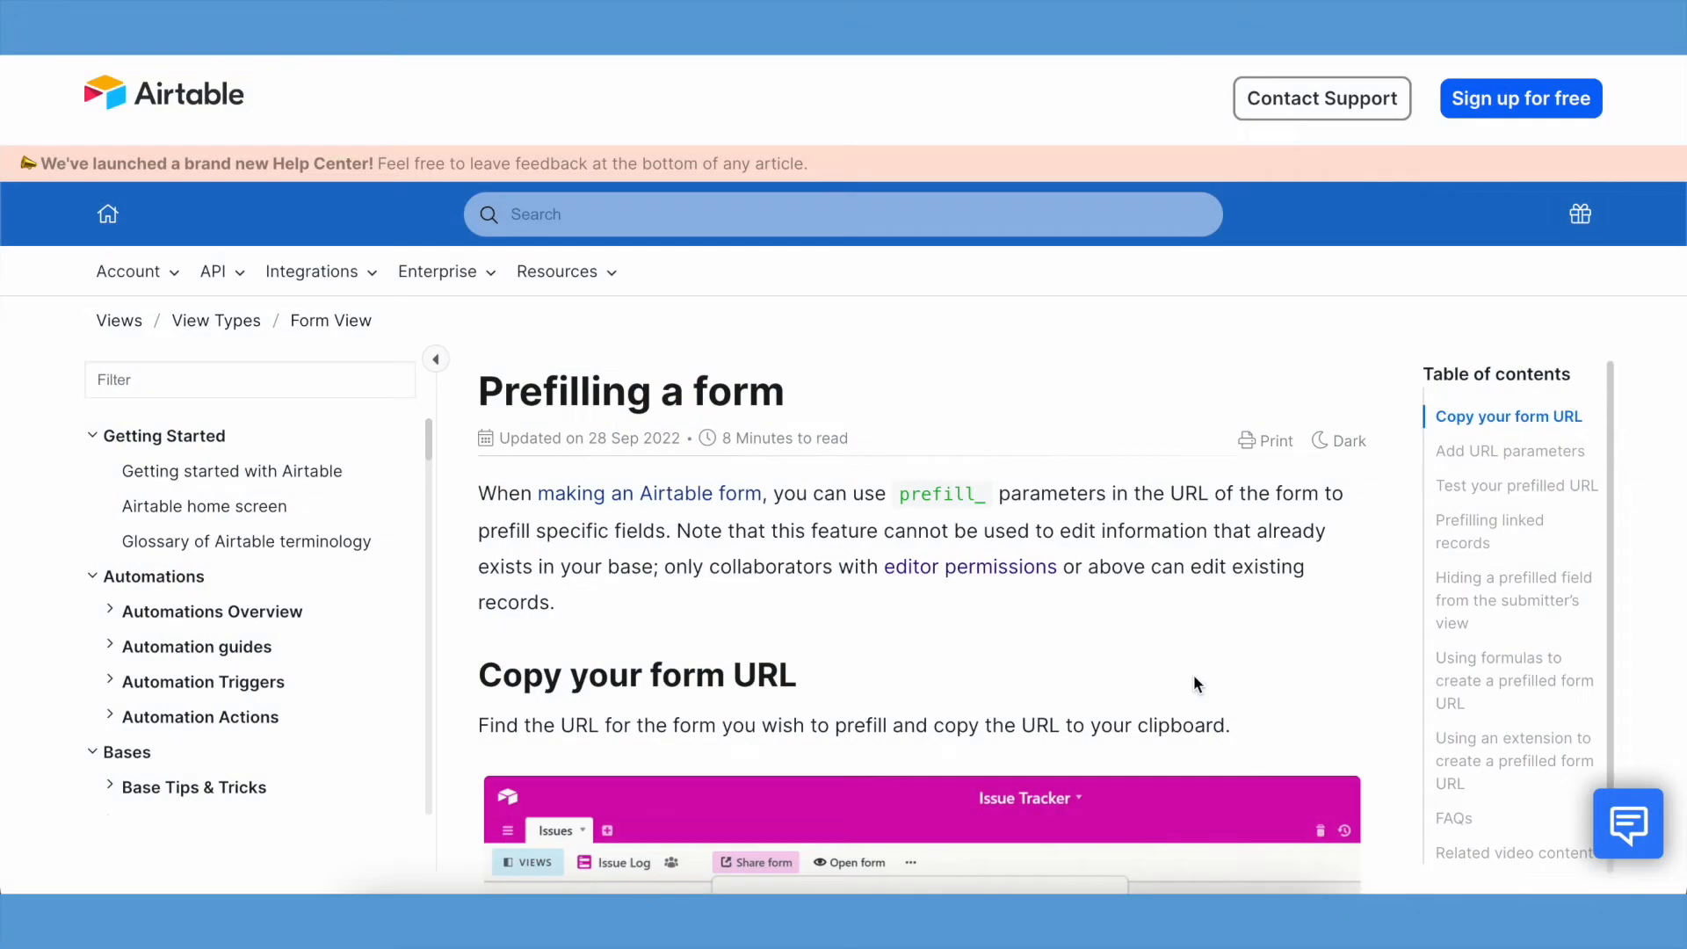
- Read the Airtable support article on prefilling form fields with URL parameters, through the section on testing the URL
scroll(1193, 676, "down", 15)
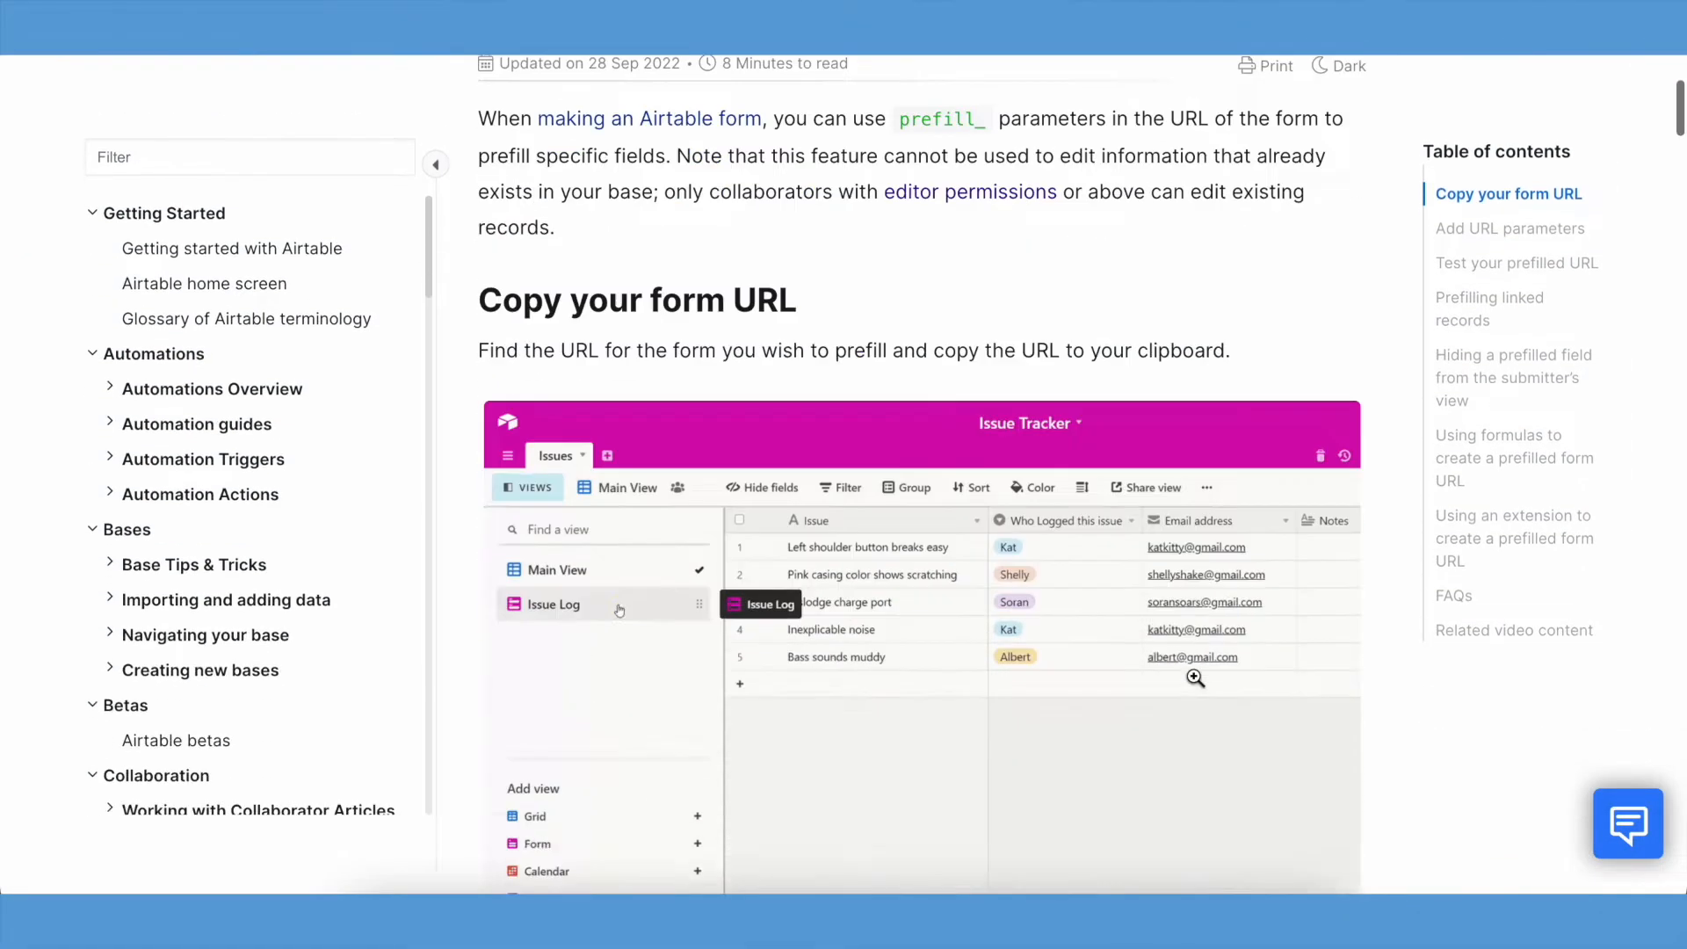
scroll(1194, 673, "down", 10)
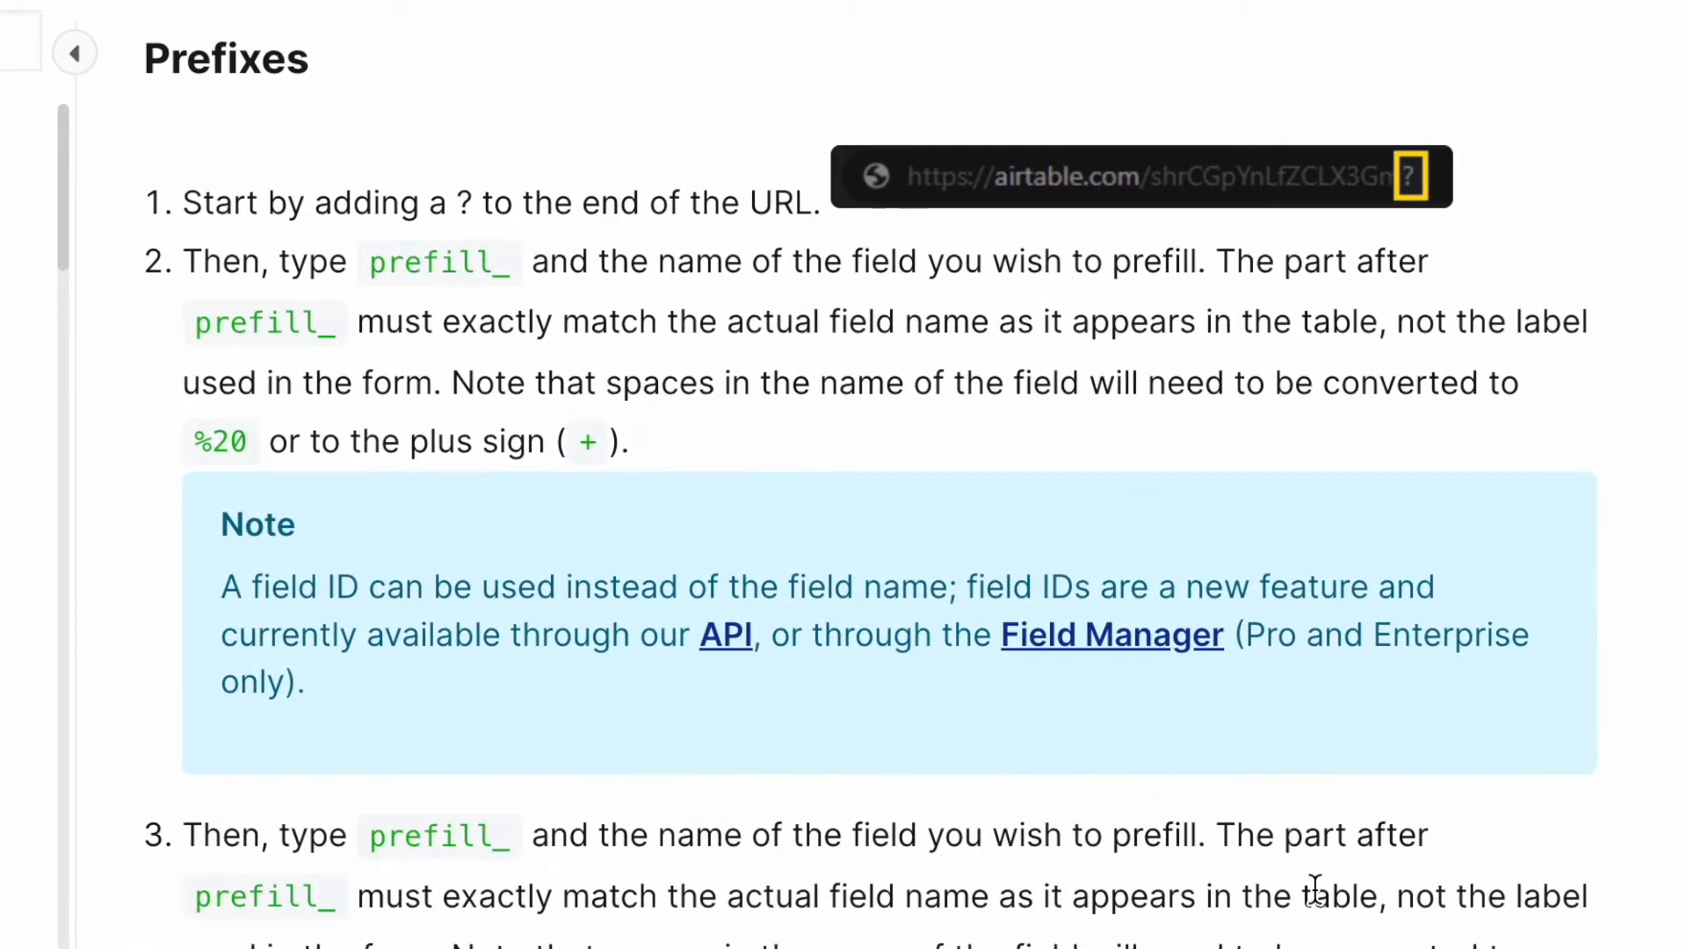
scroll(1315, 886, "down", 15)
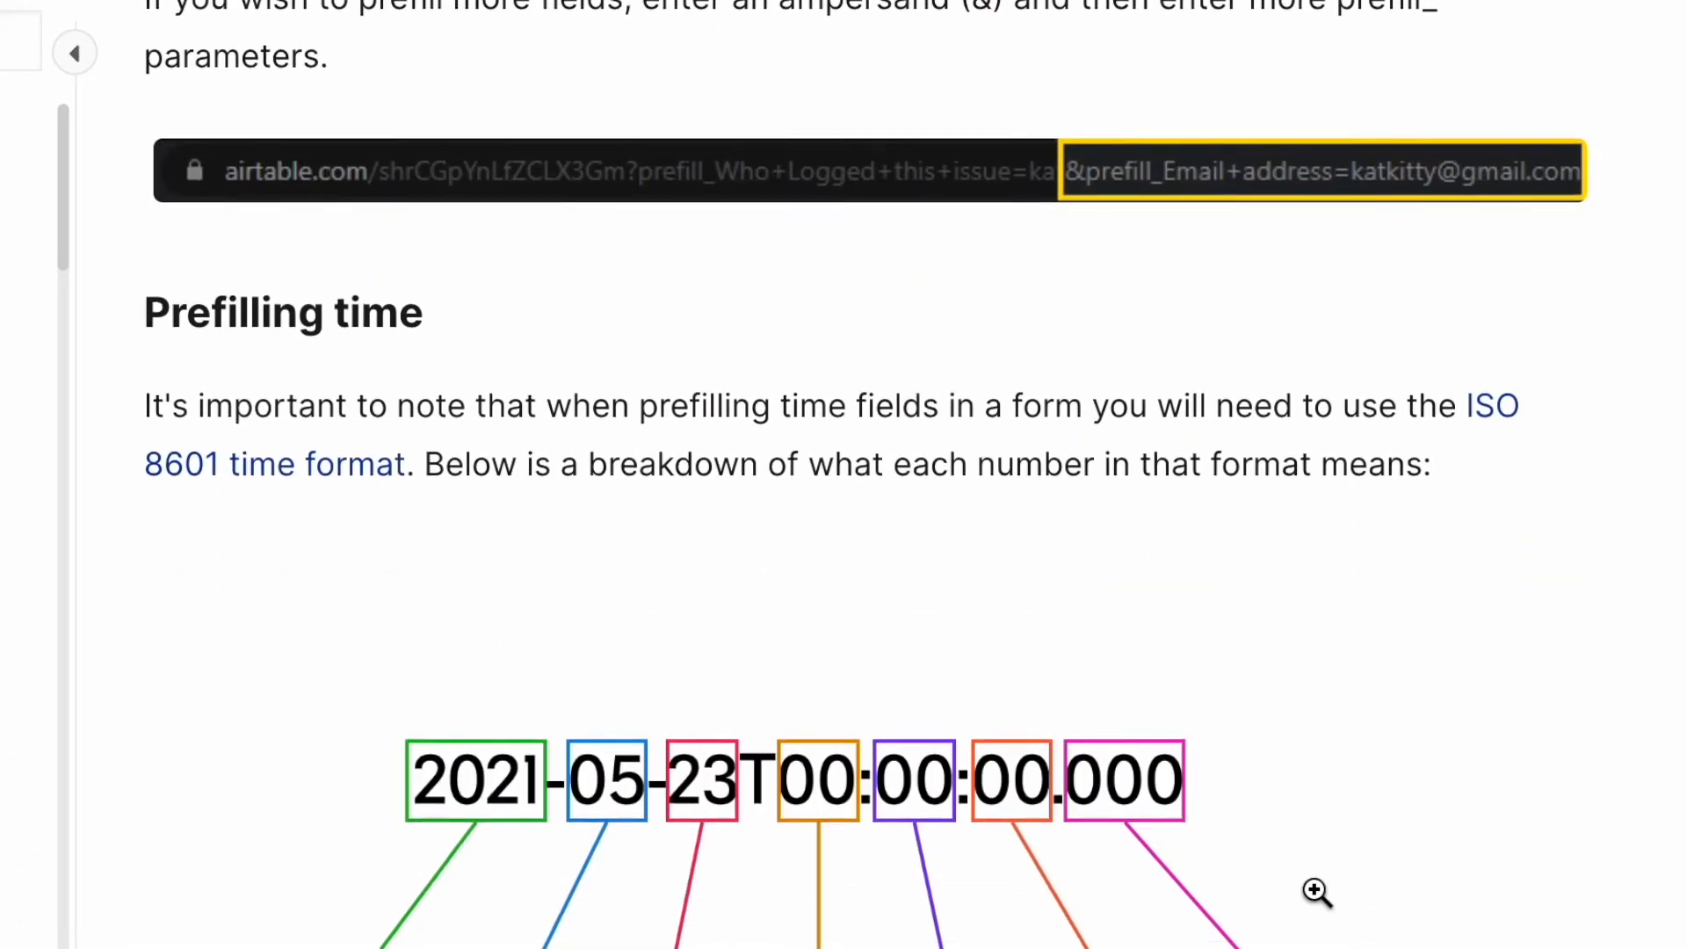
scroll(1314, 886, "down", 15)
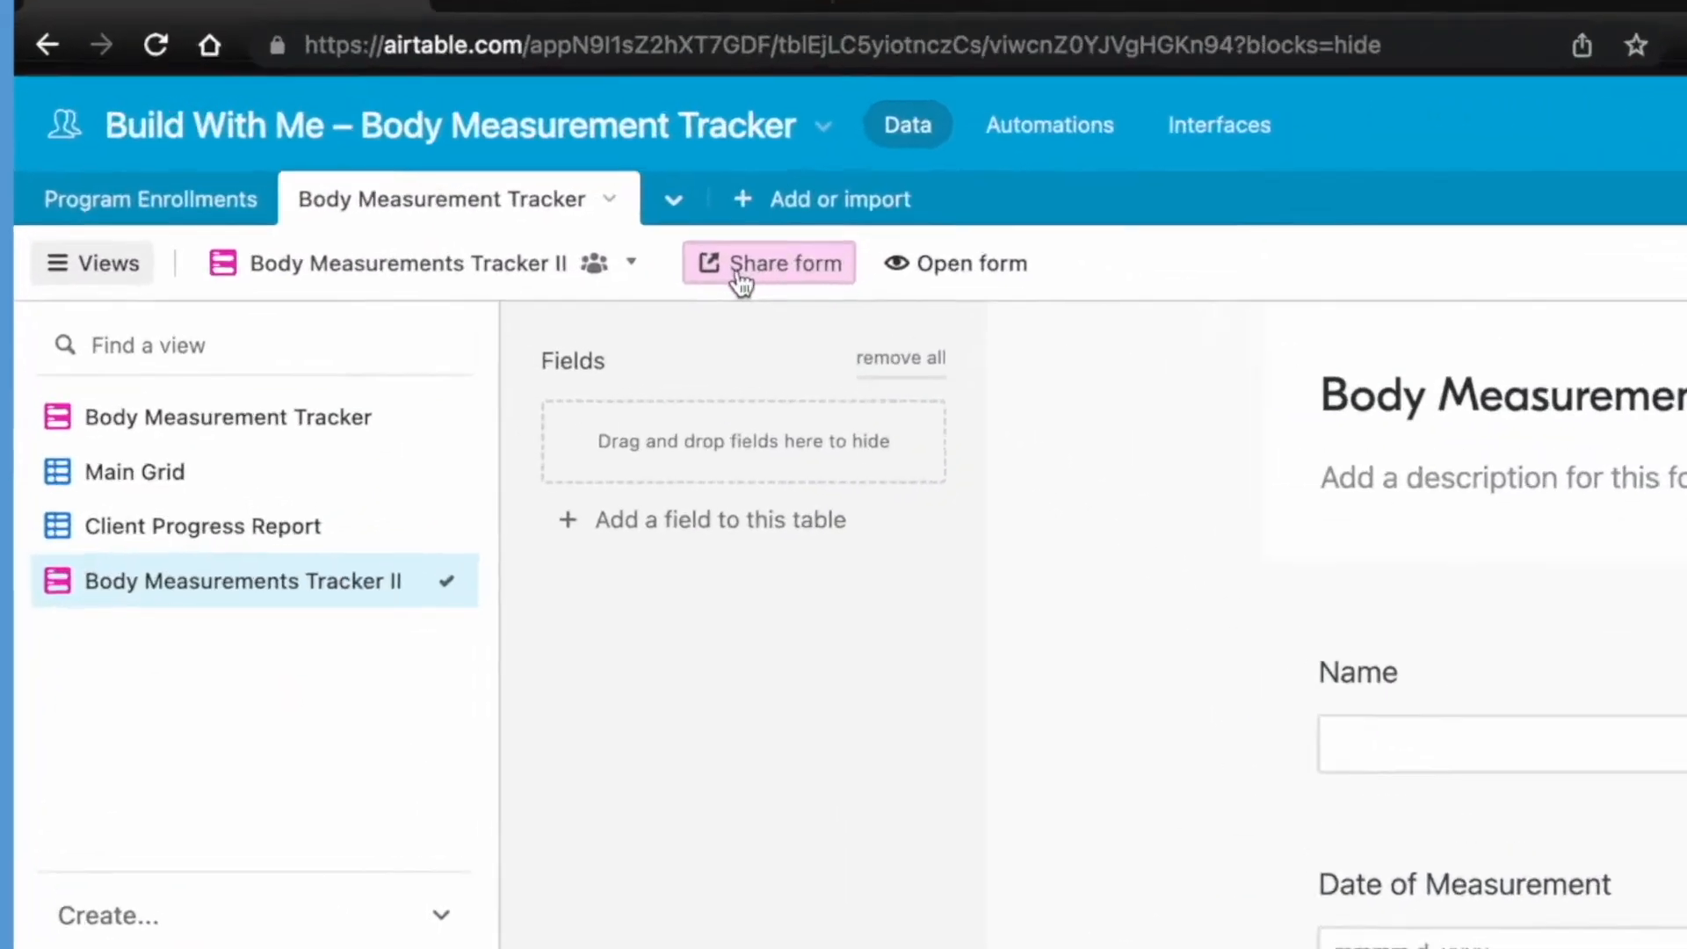
- Open the live Body Measurements Tracker II form, load its URL with ?prefill_RecID=XYZ appended, and check the RecID field
left_click(565, 196)
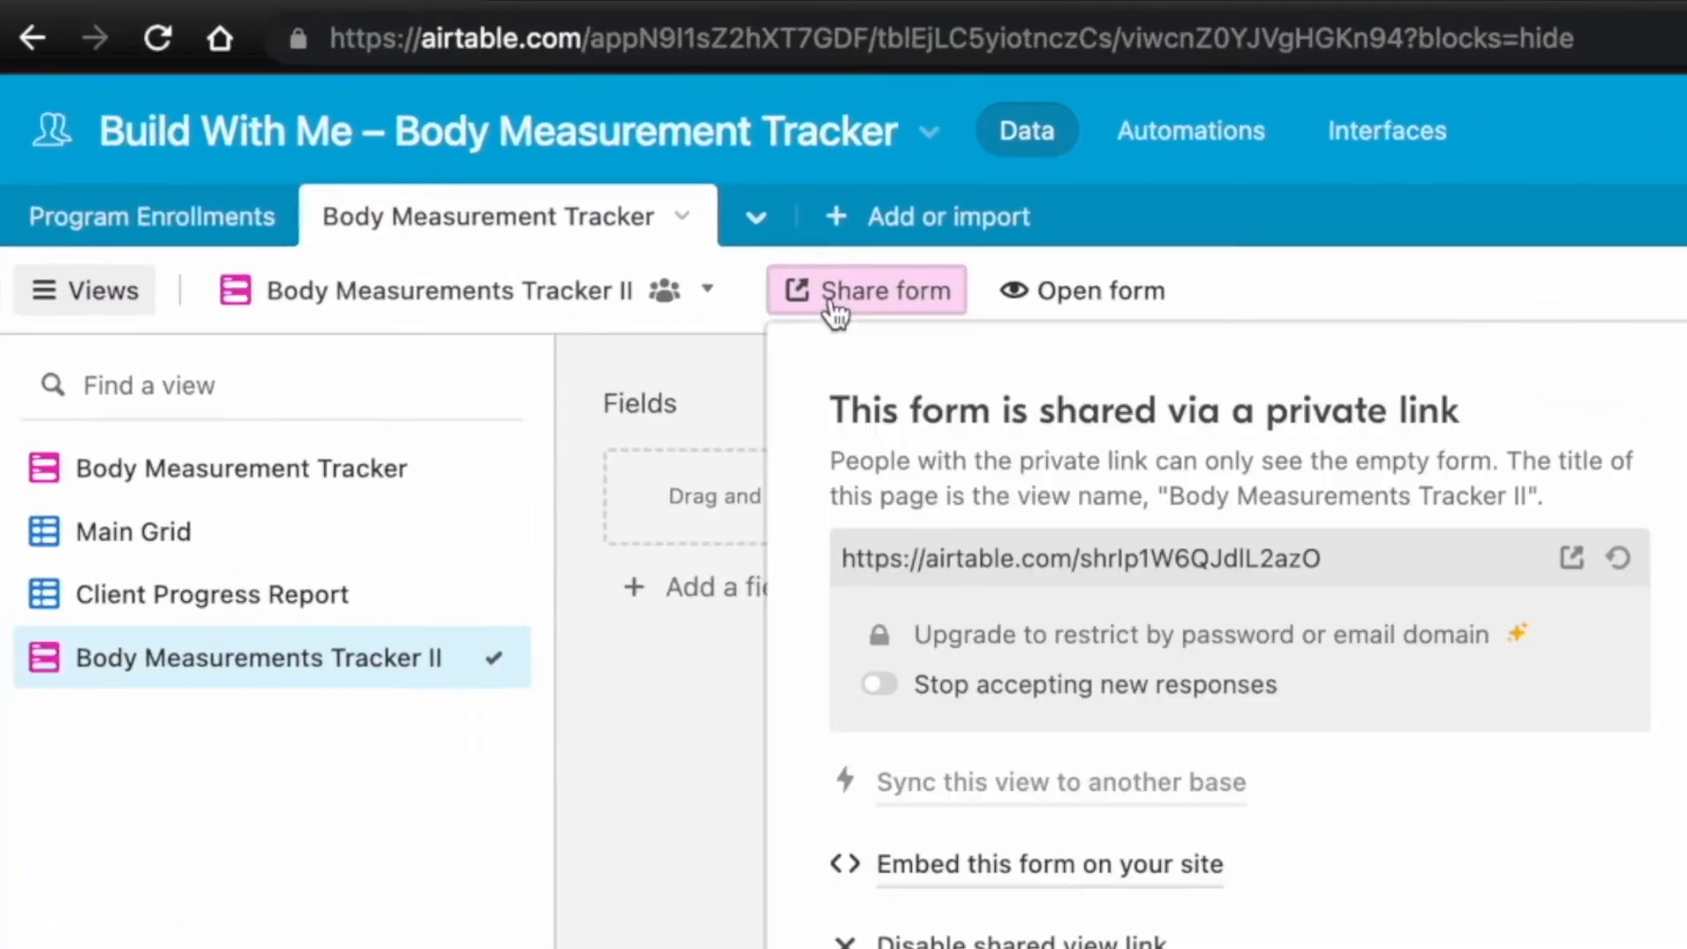
left_click(1090, 290)
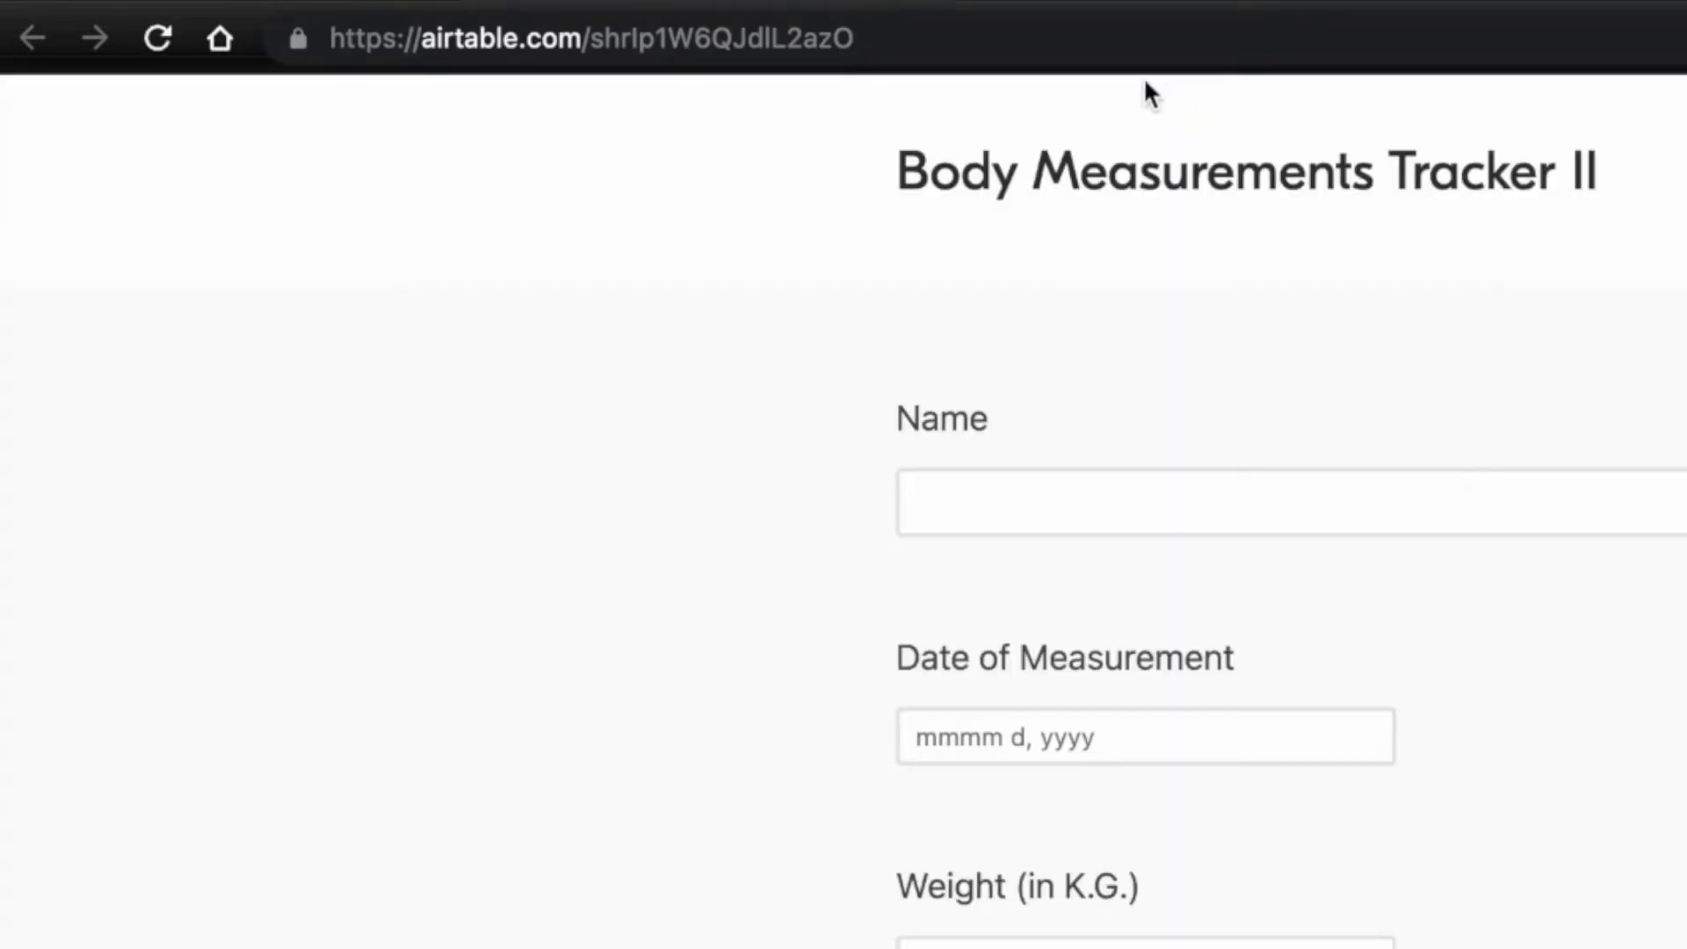
left_click(1021, 31)
left_click(1021, 31)
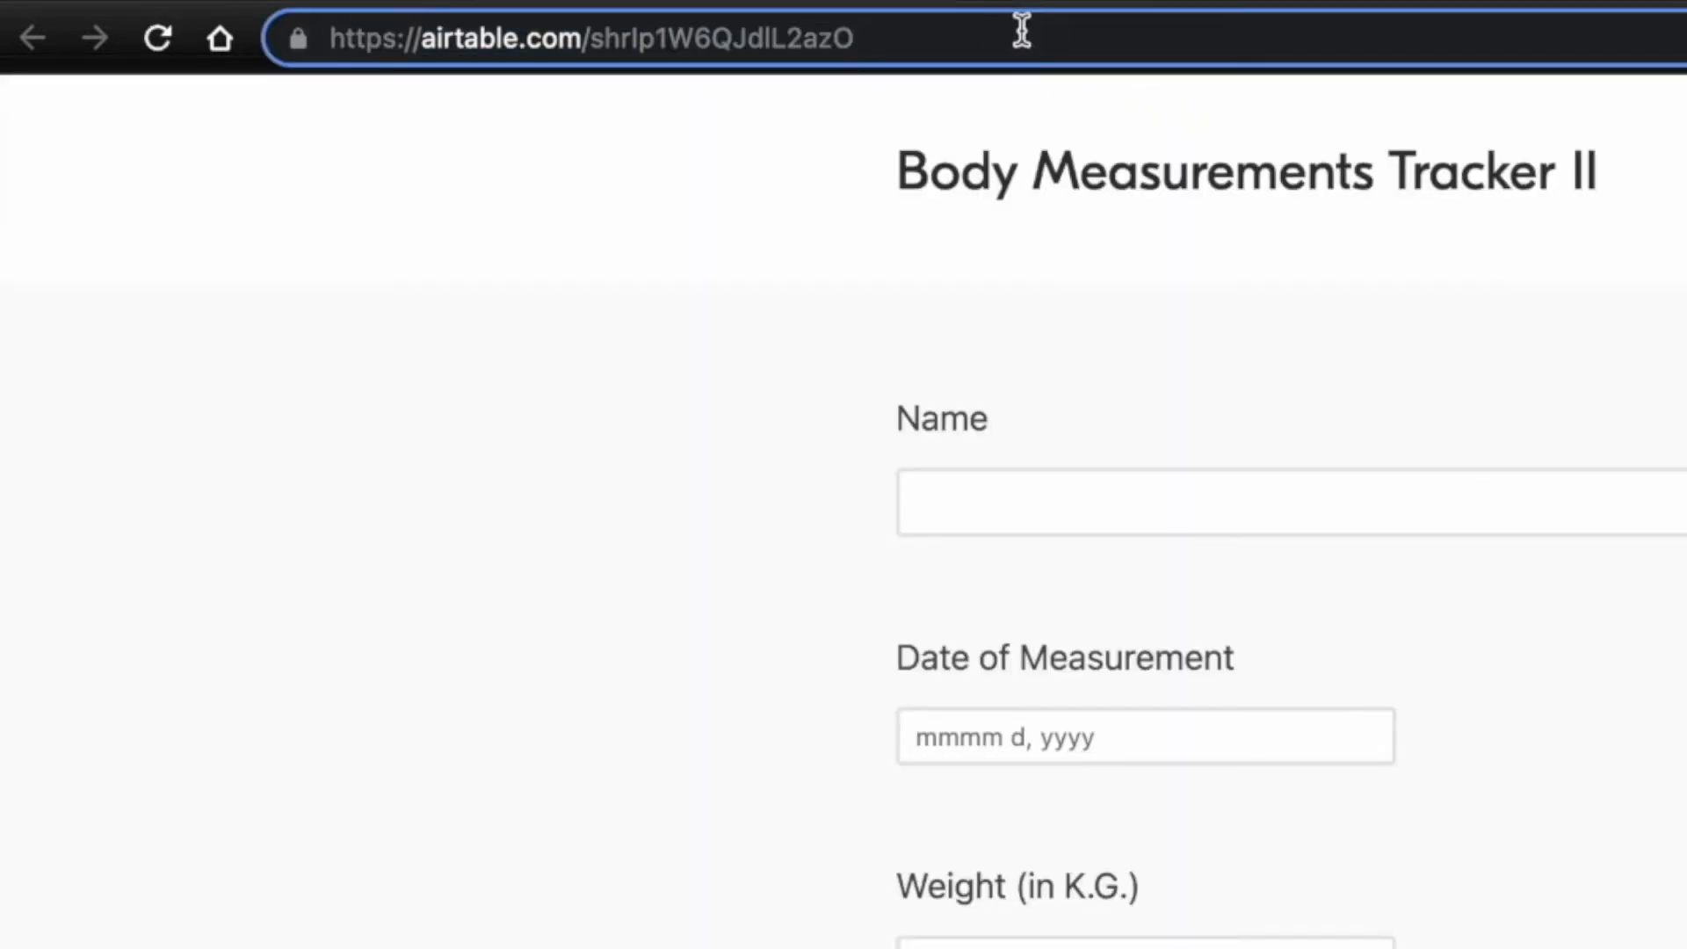
type("?")
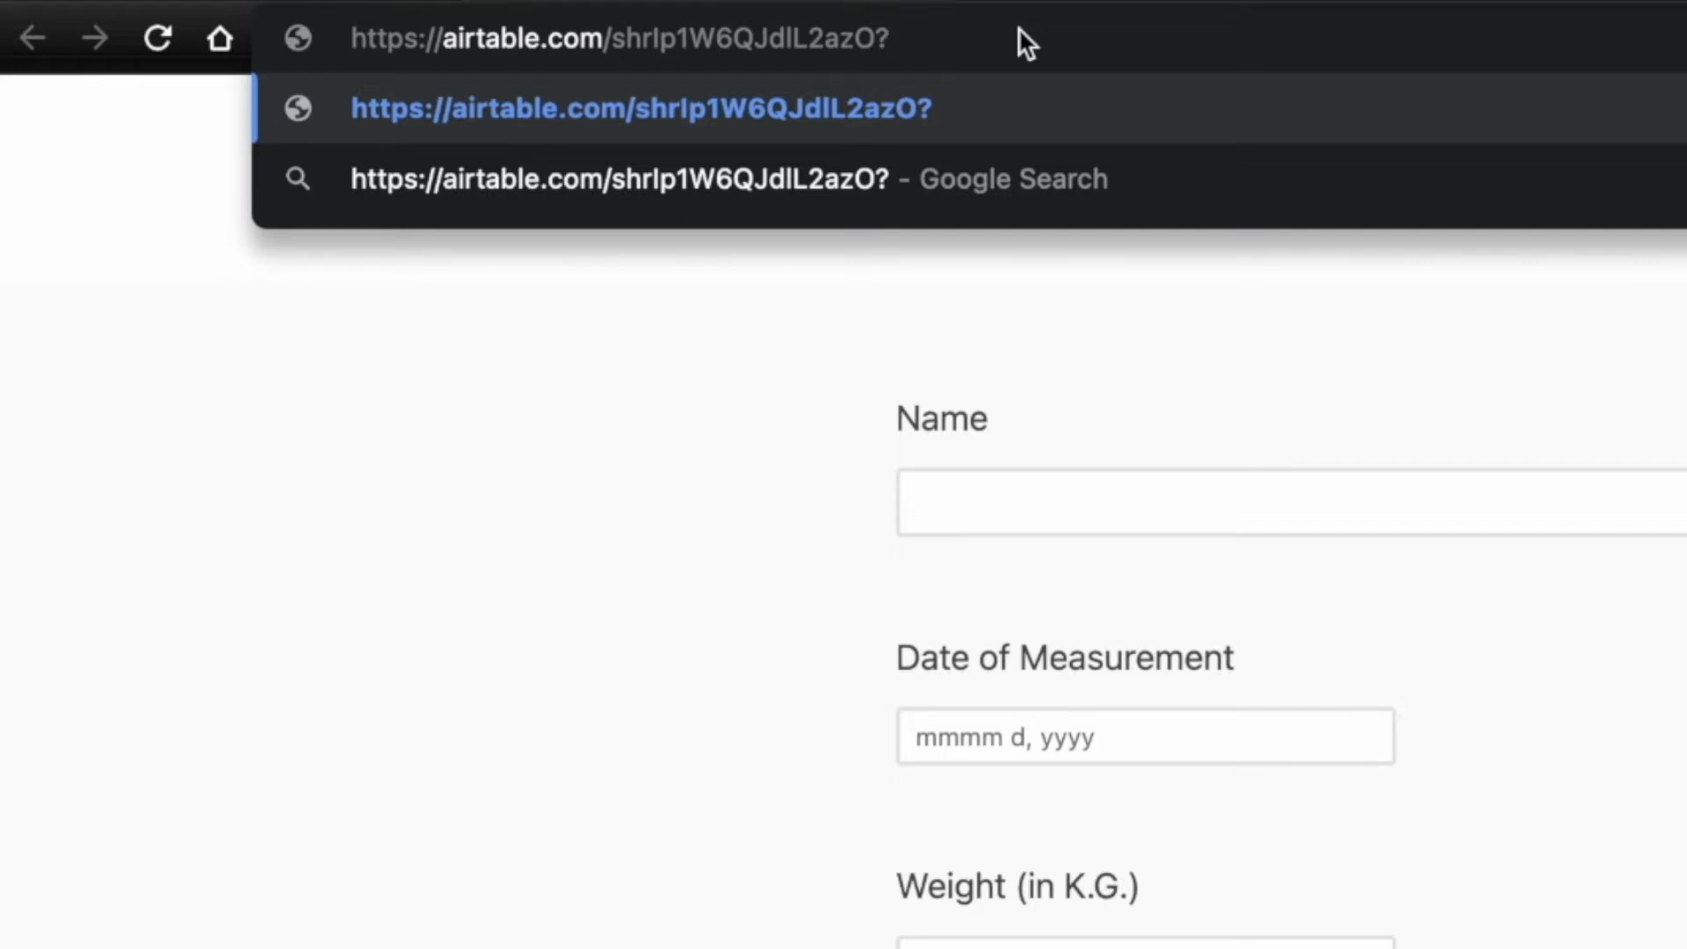
type("prefill_")
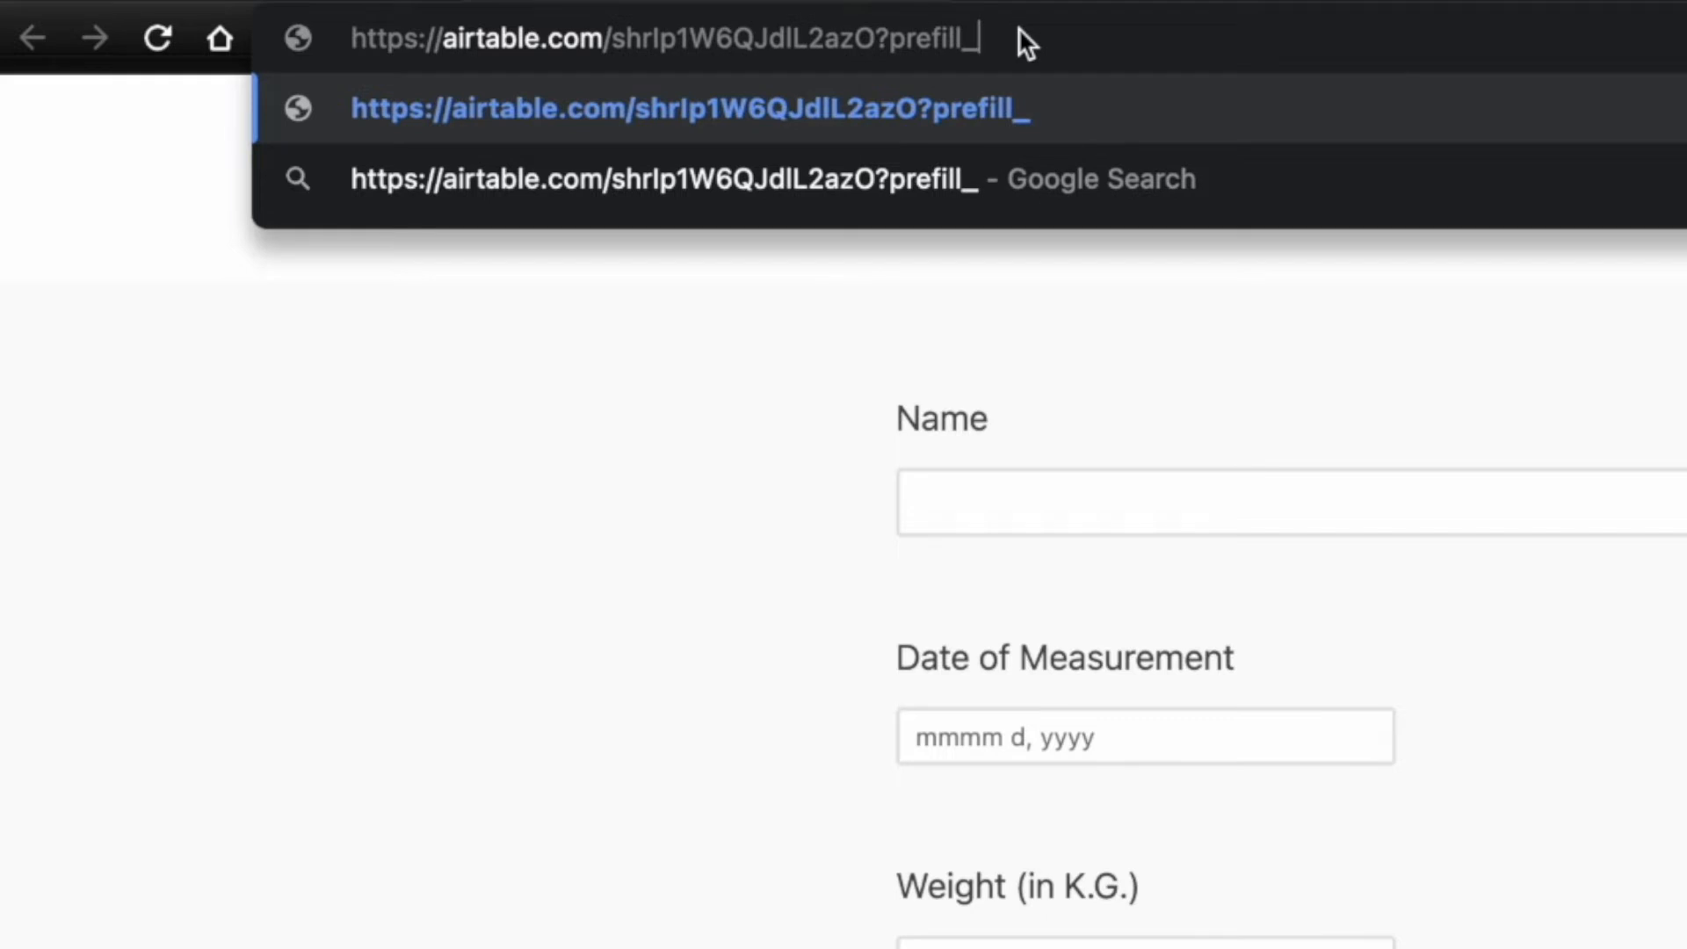
type("RecID")
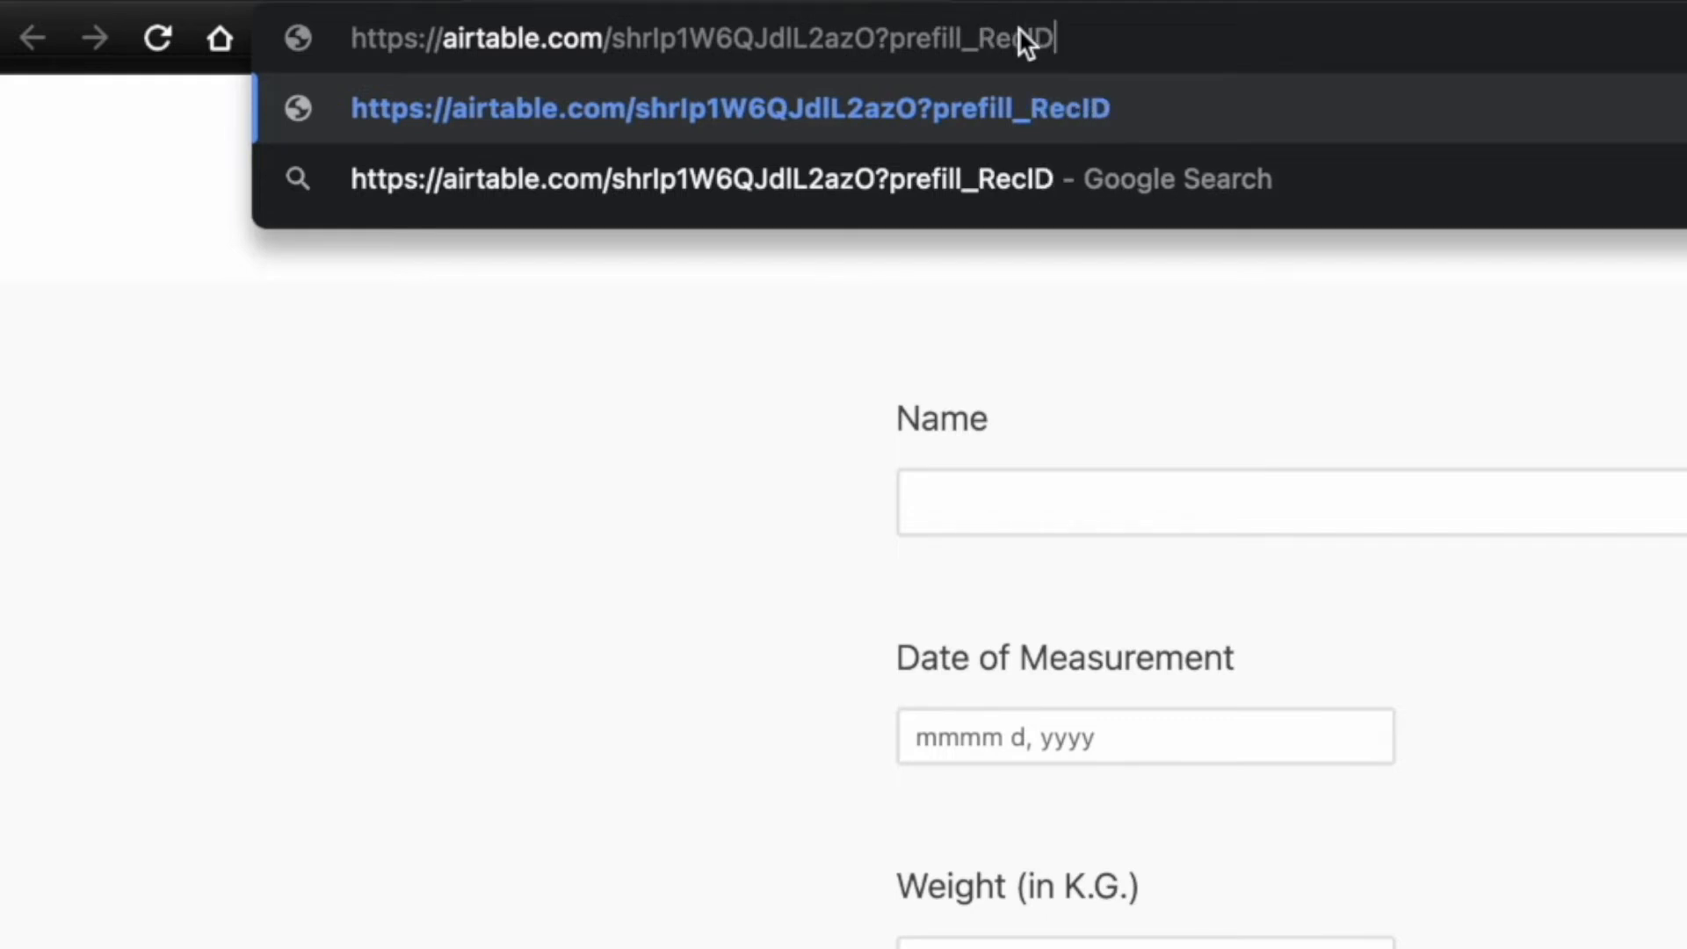
type("=")
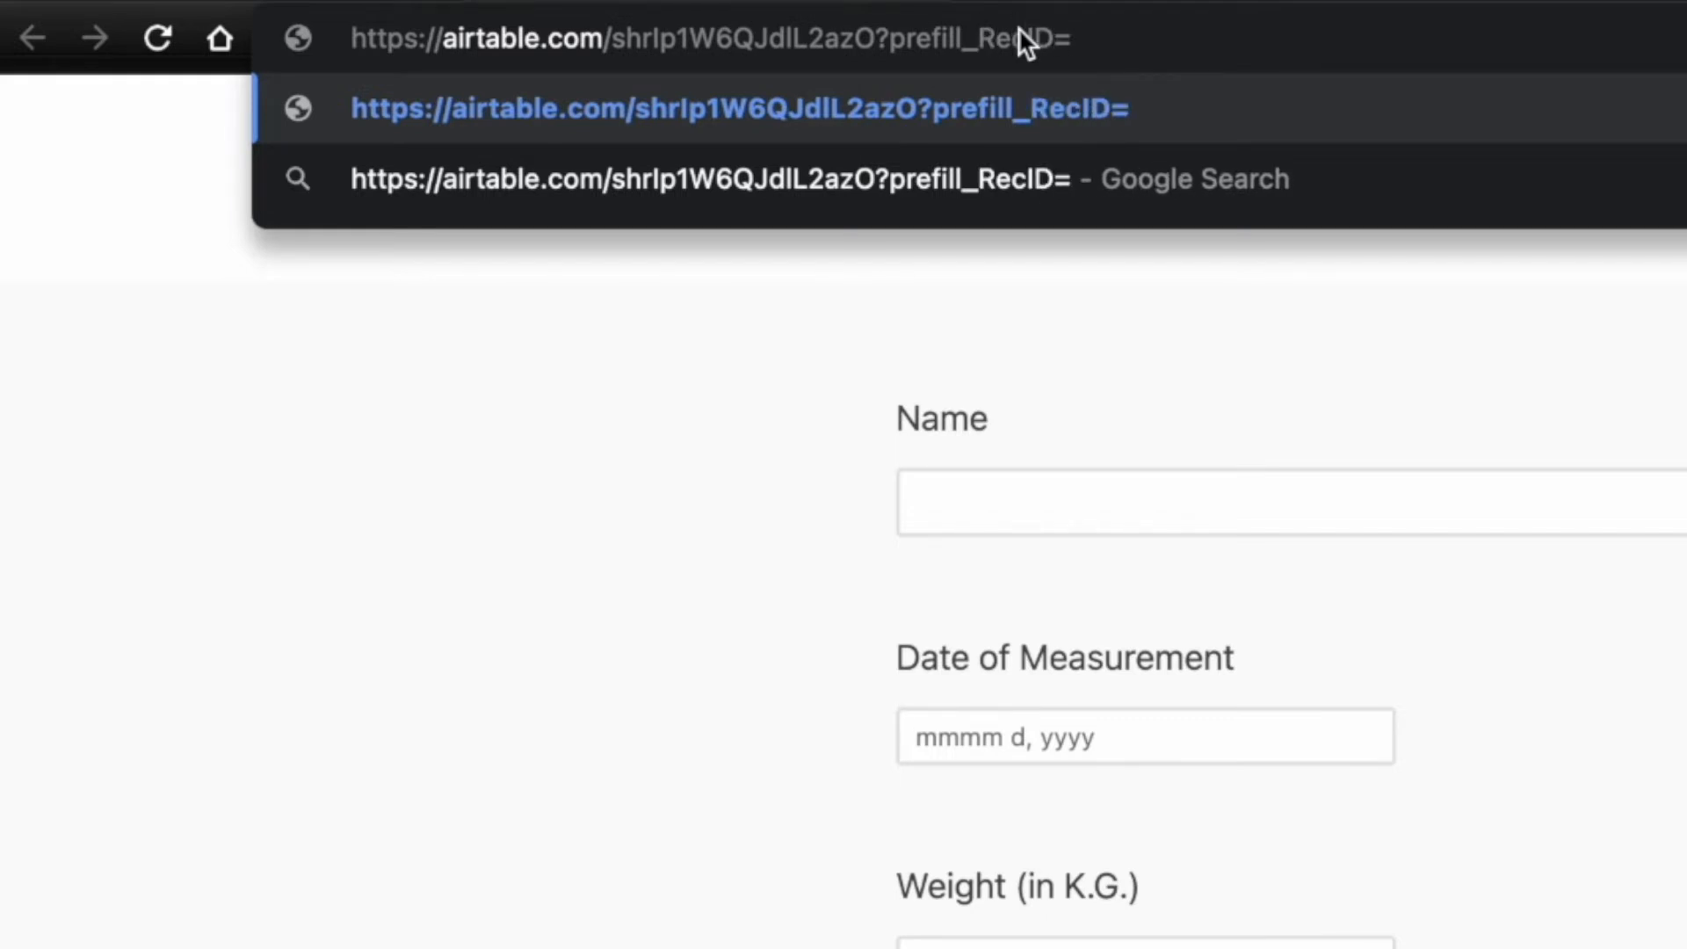
type("XYZ")
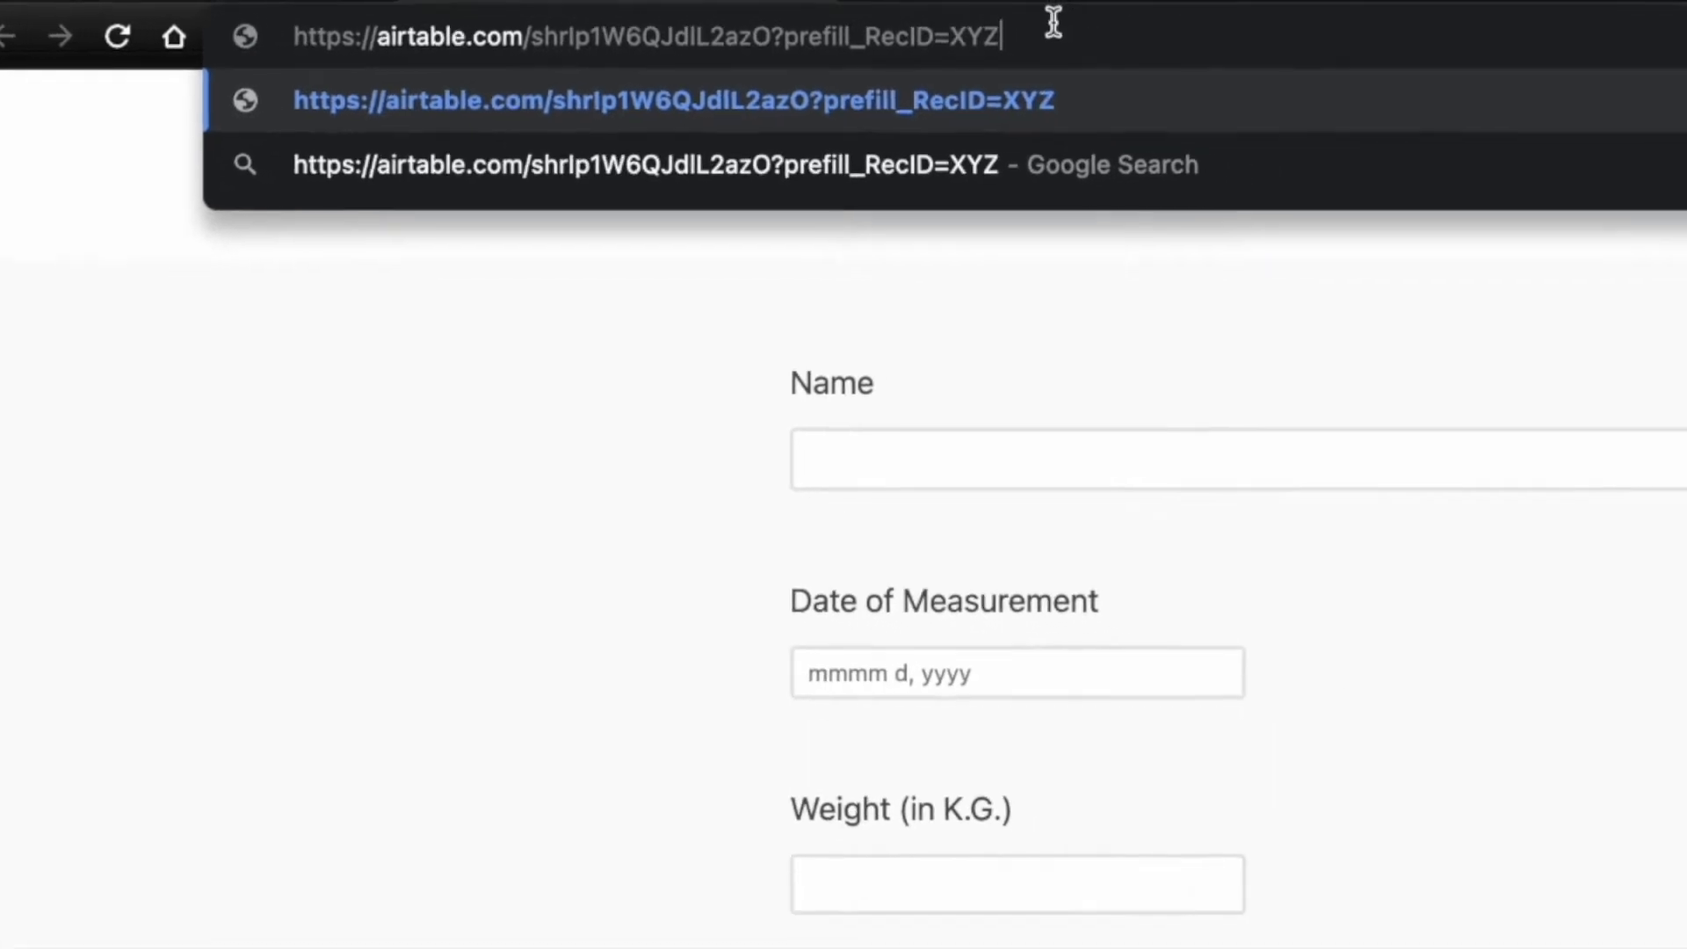
key("Return")
scroll(1146, 784, "down", 10)
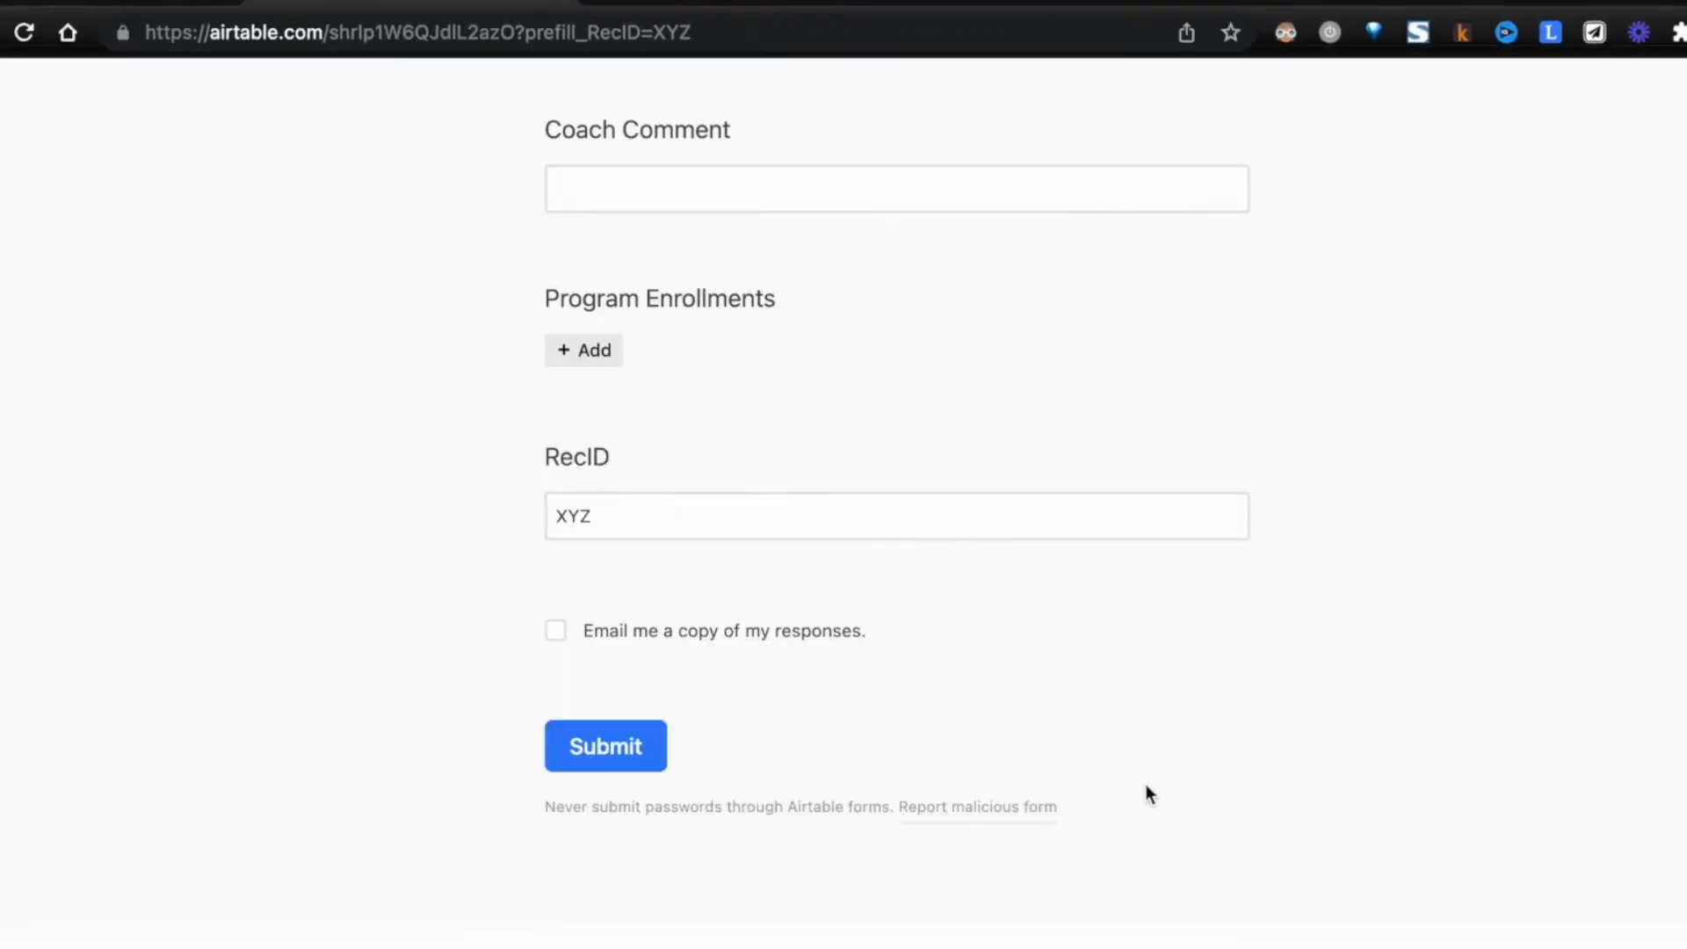
scroll(624, 587, "up", 10)
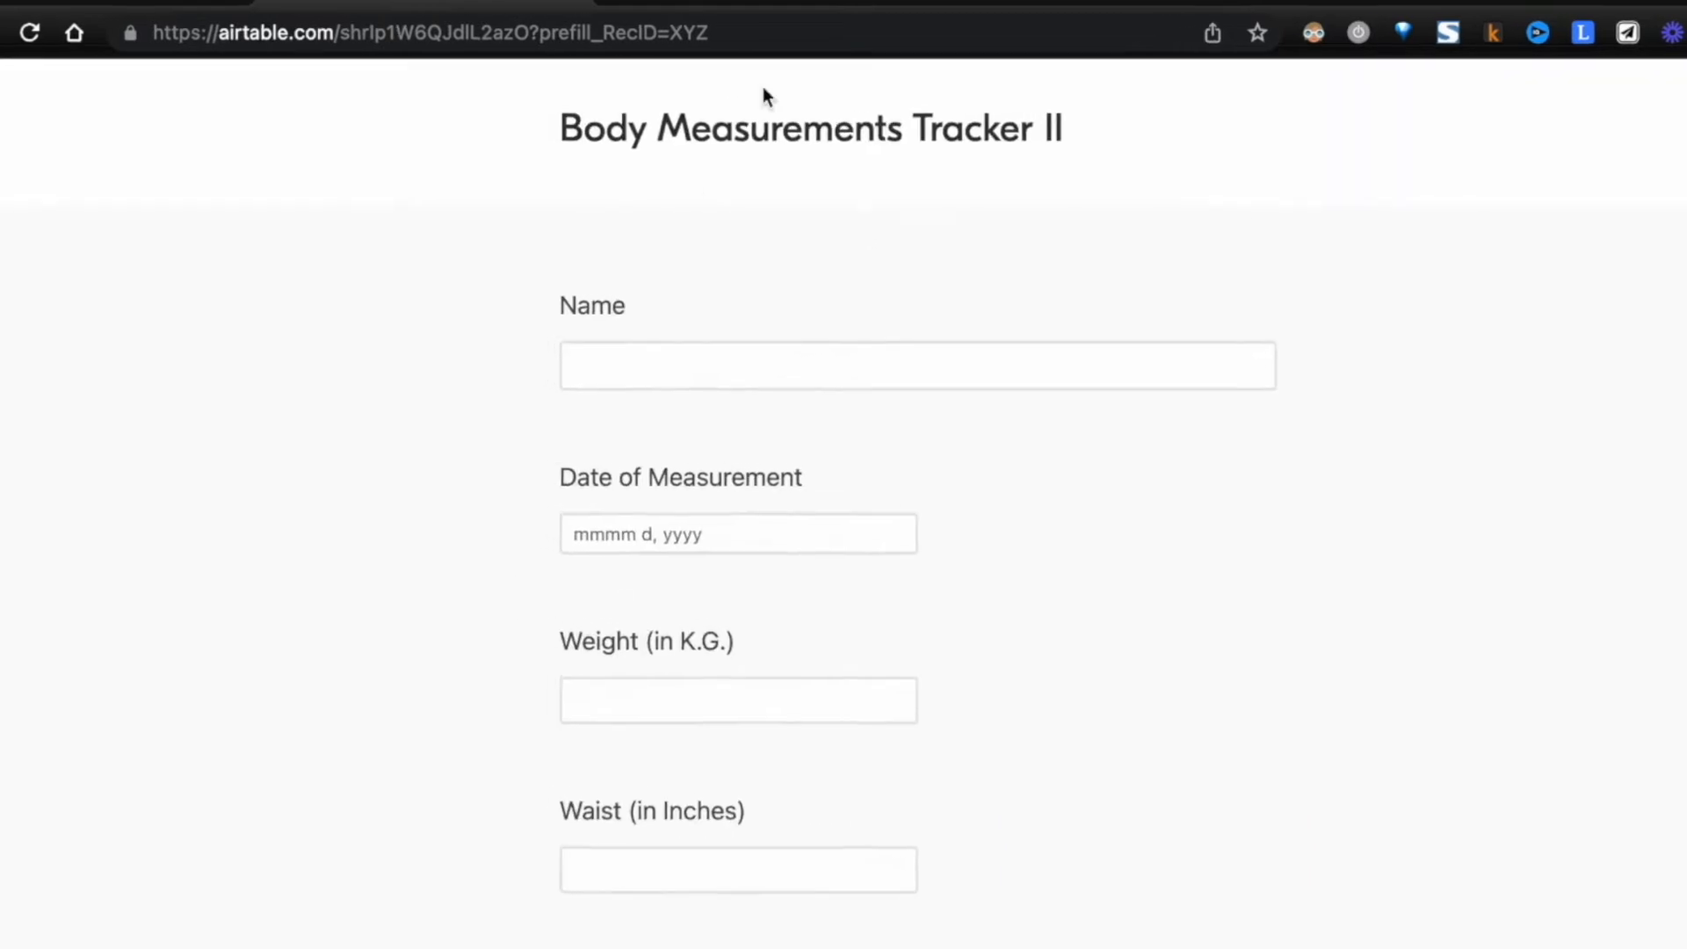
- Extend the form URL with &prefill_Name=Client%20One, load it, and check the prefilled fields
left_click(788, 31)
left_click(791, 32)
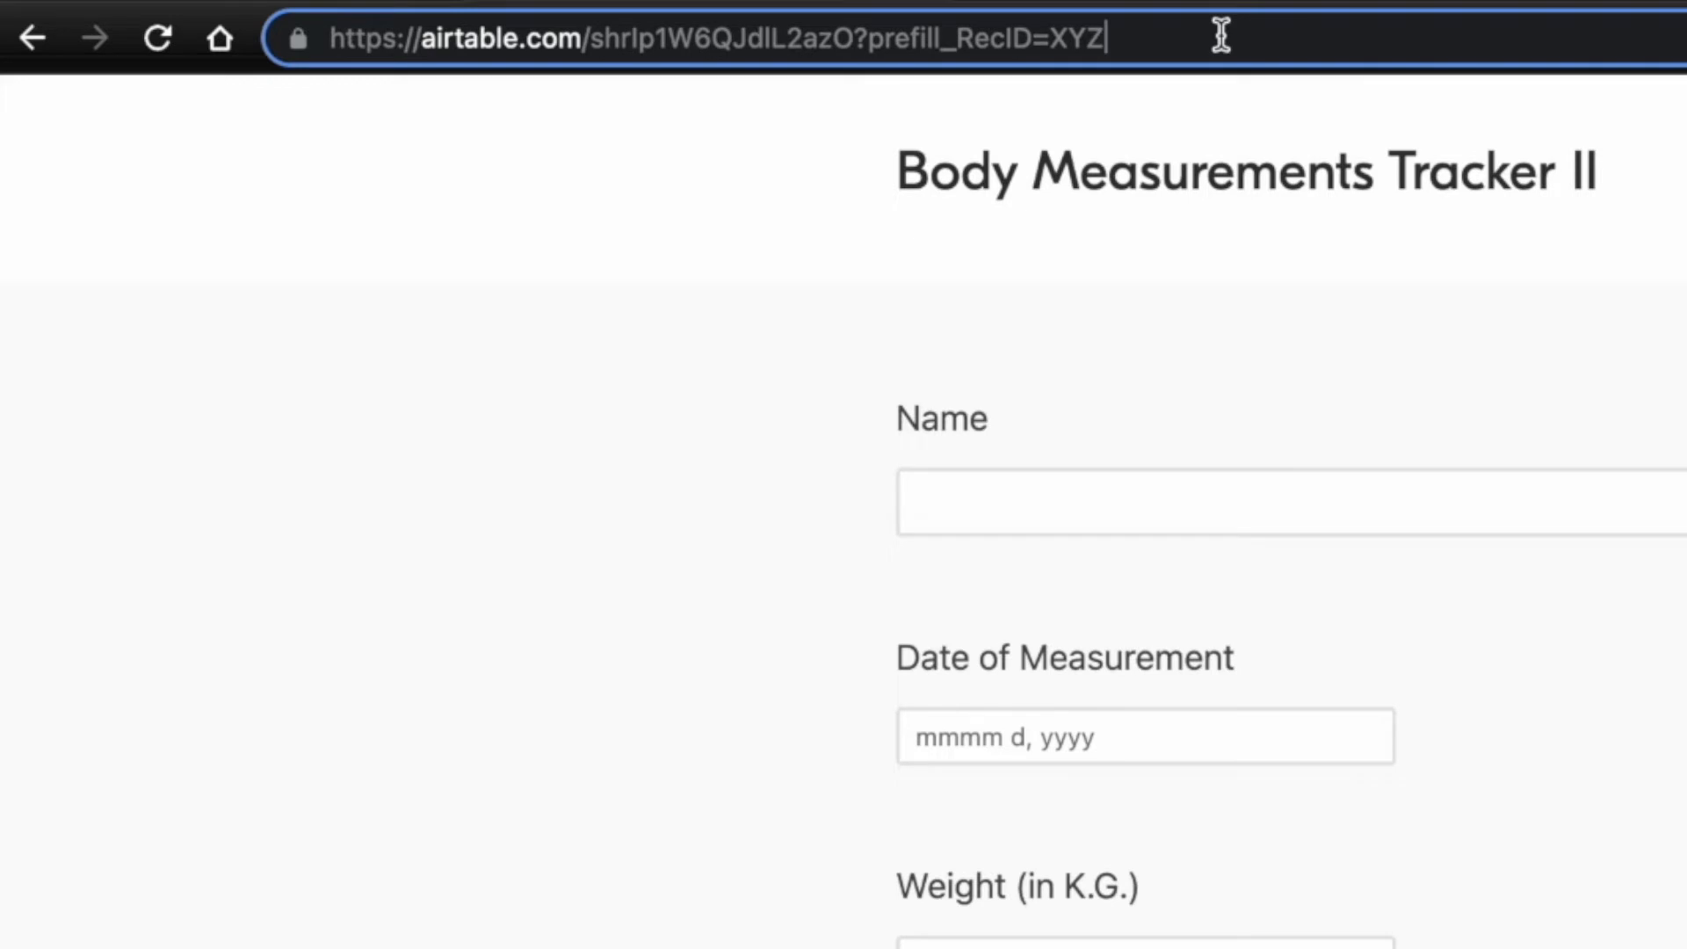
type("&")
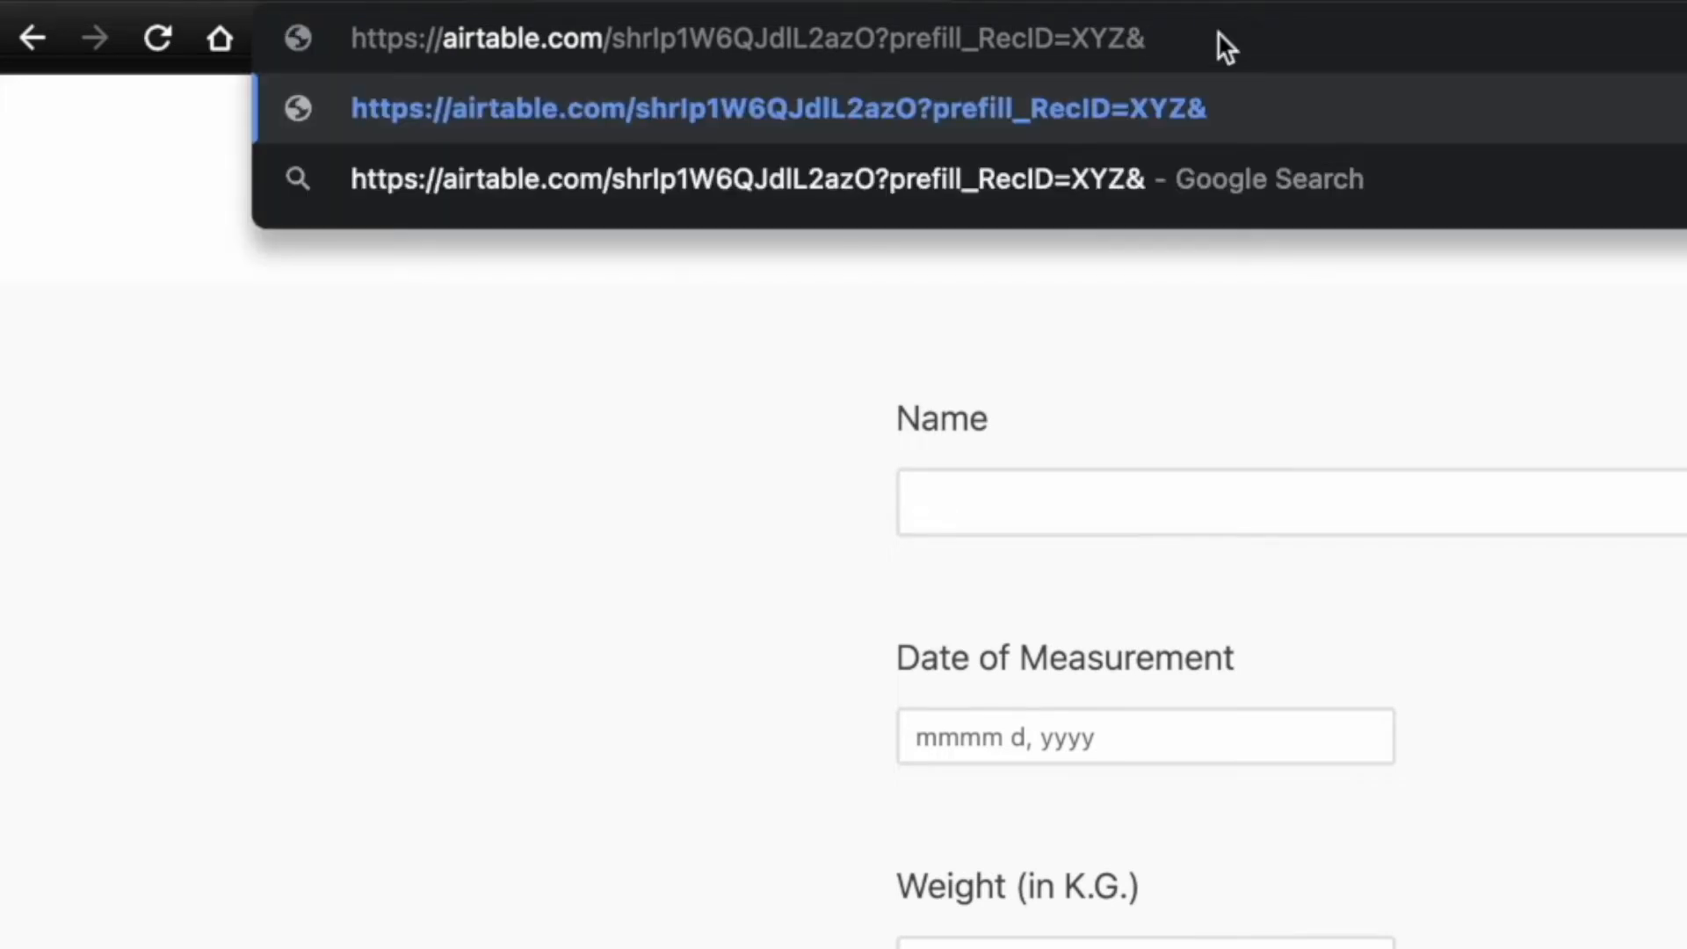
type("pref")
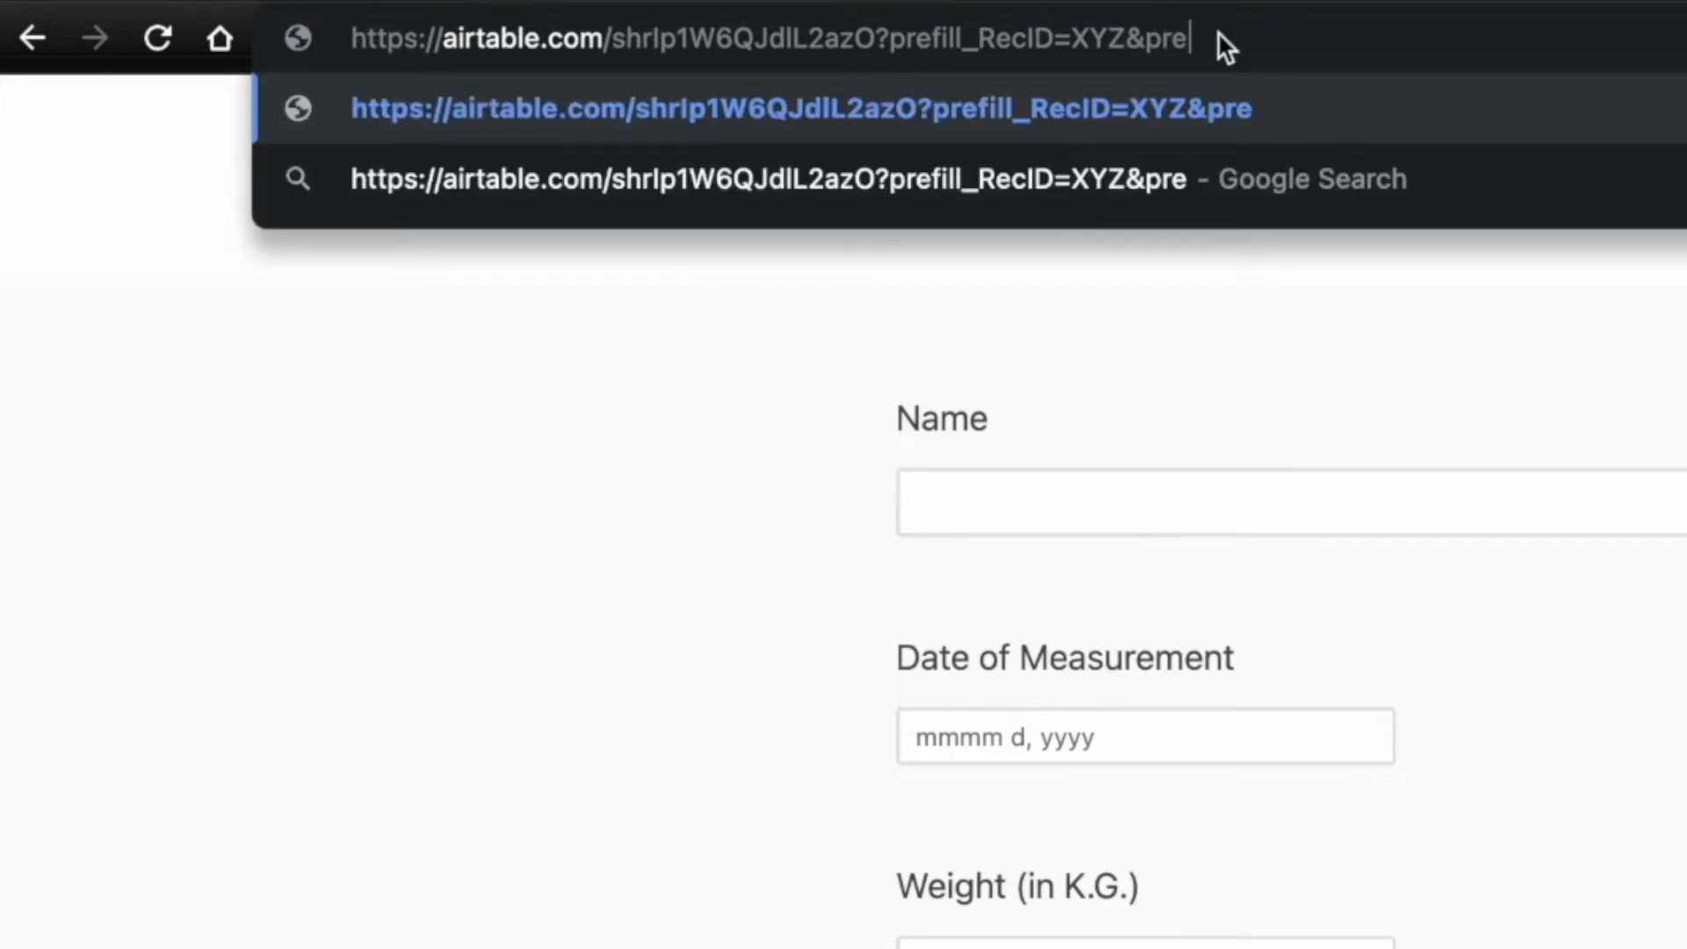
type("ill_")
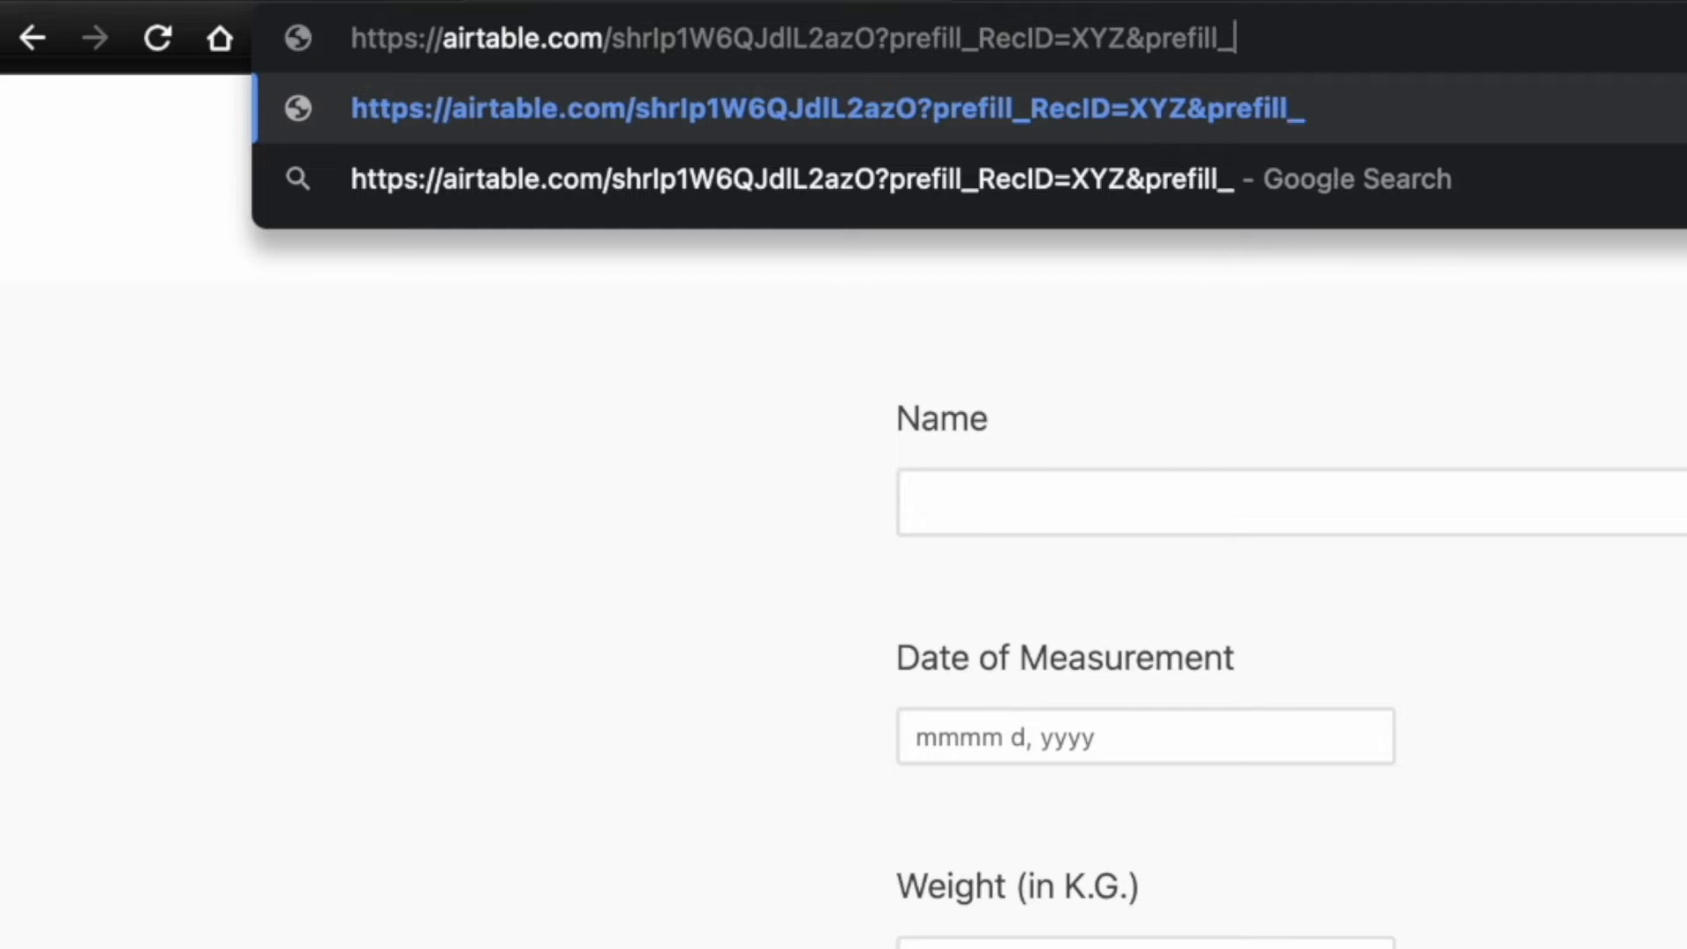
type("Name=")
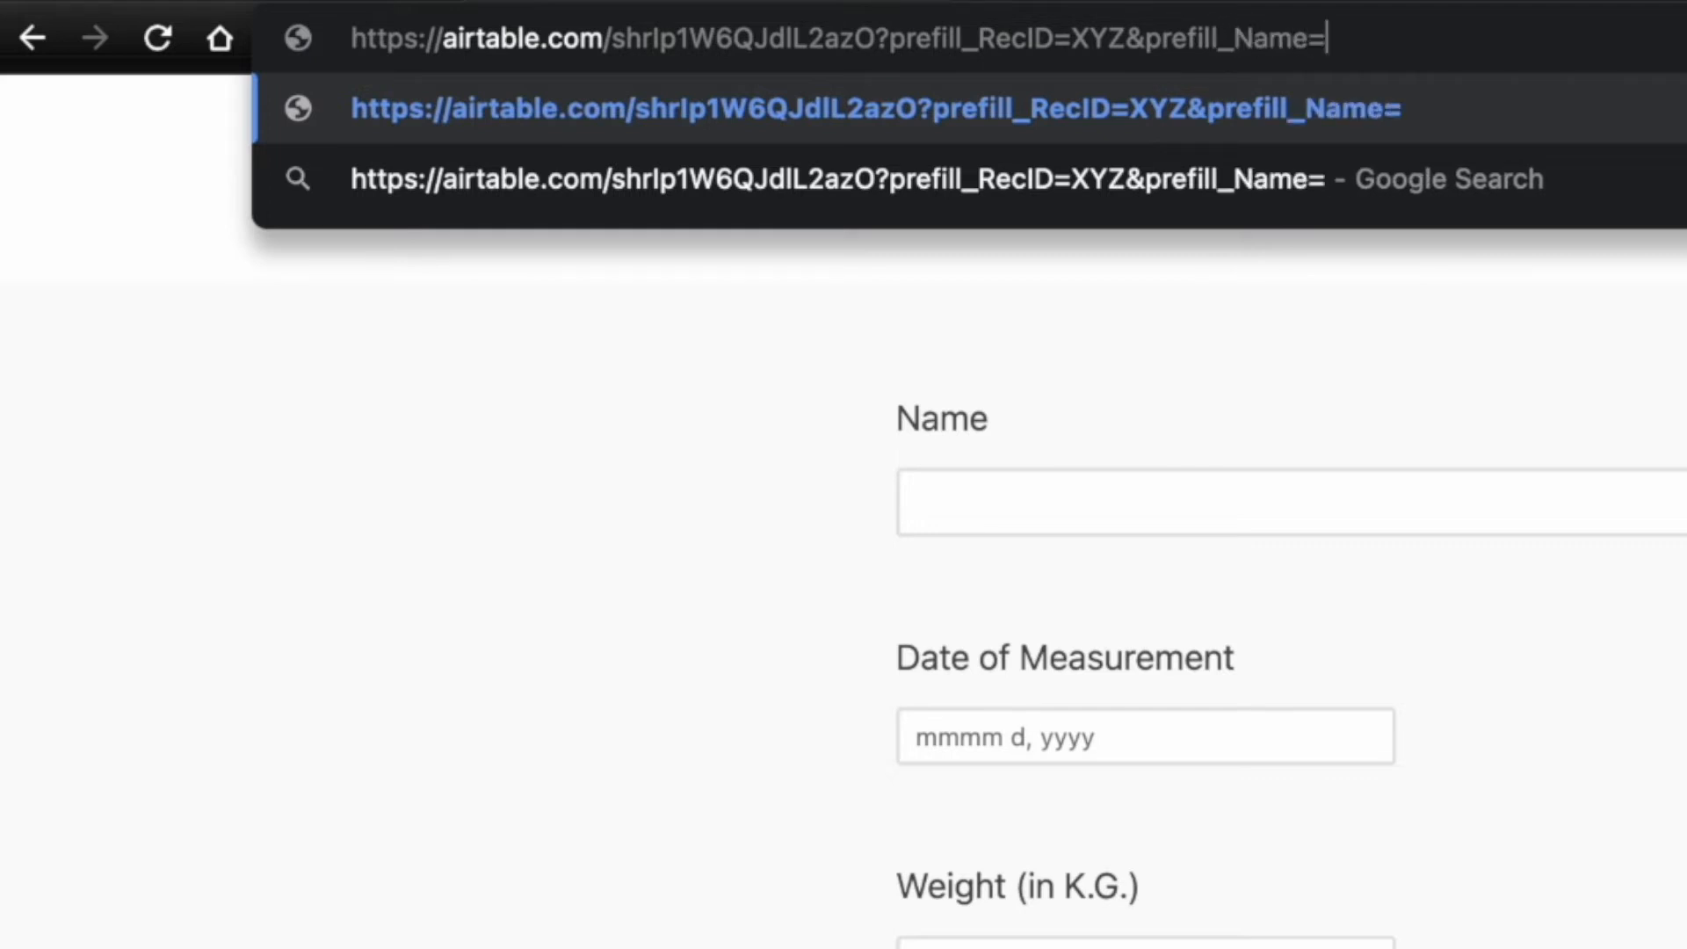
type("Client")
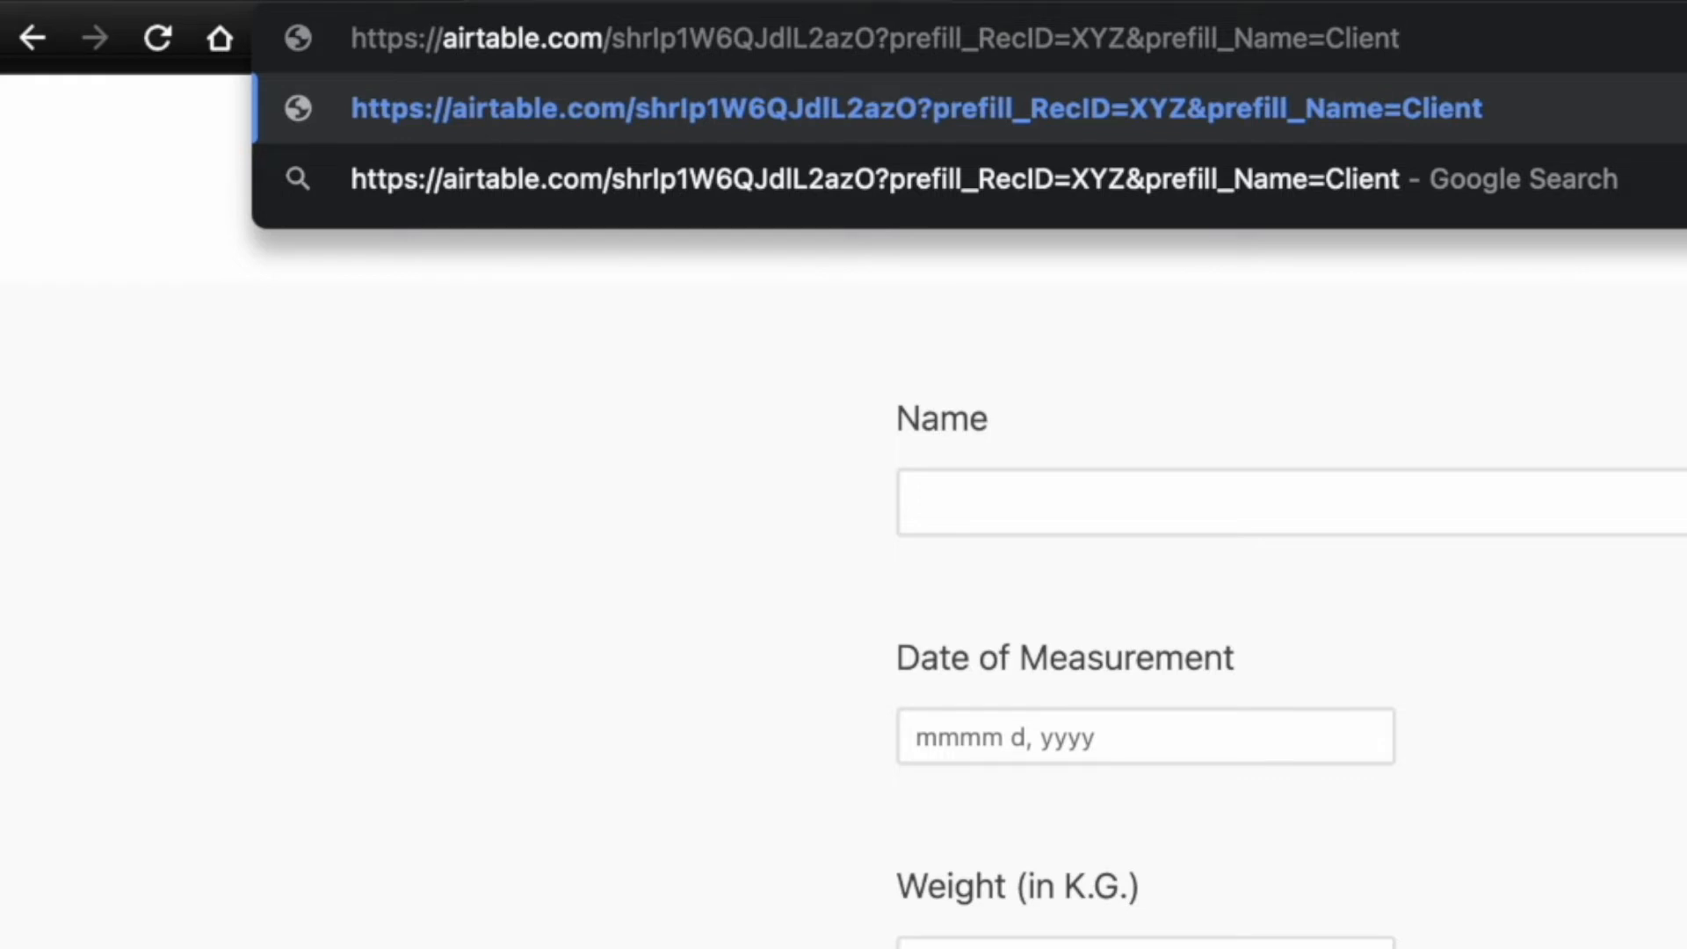
type("%20")
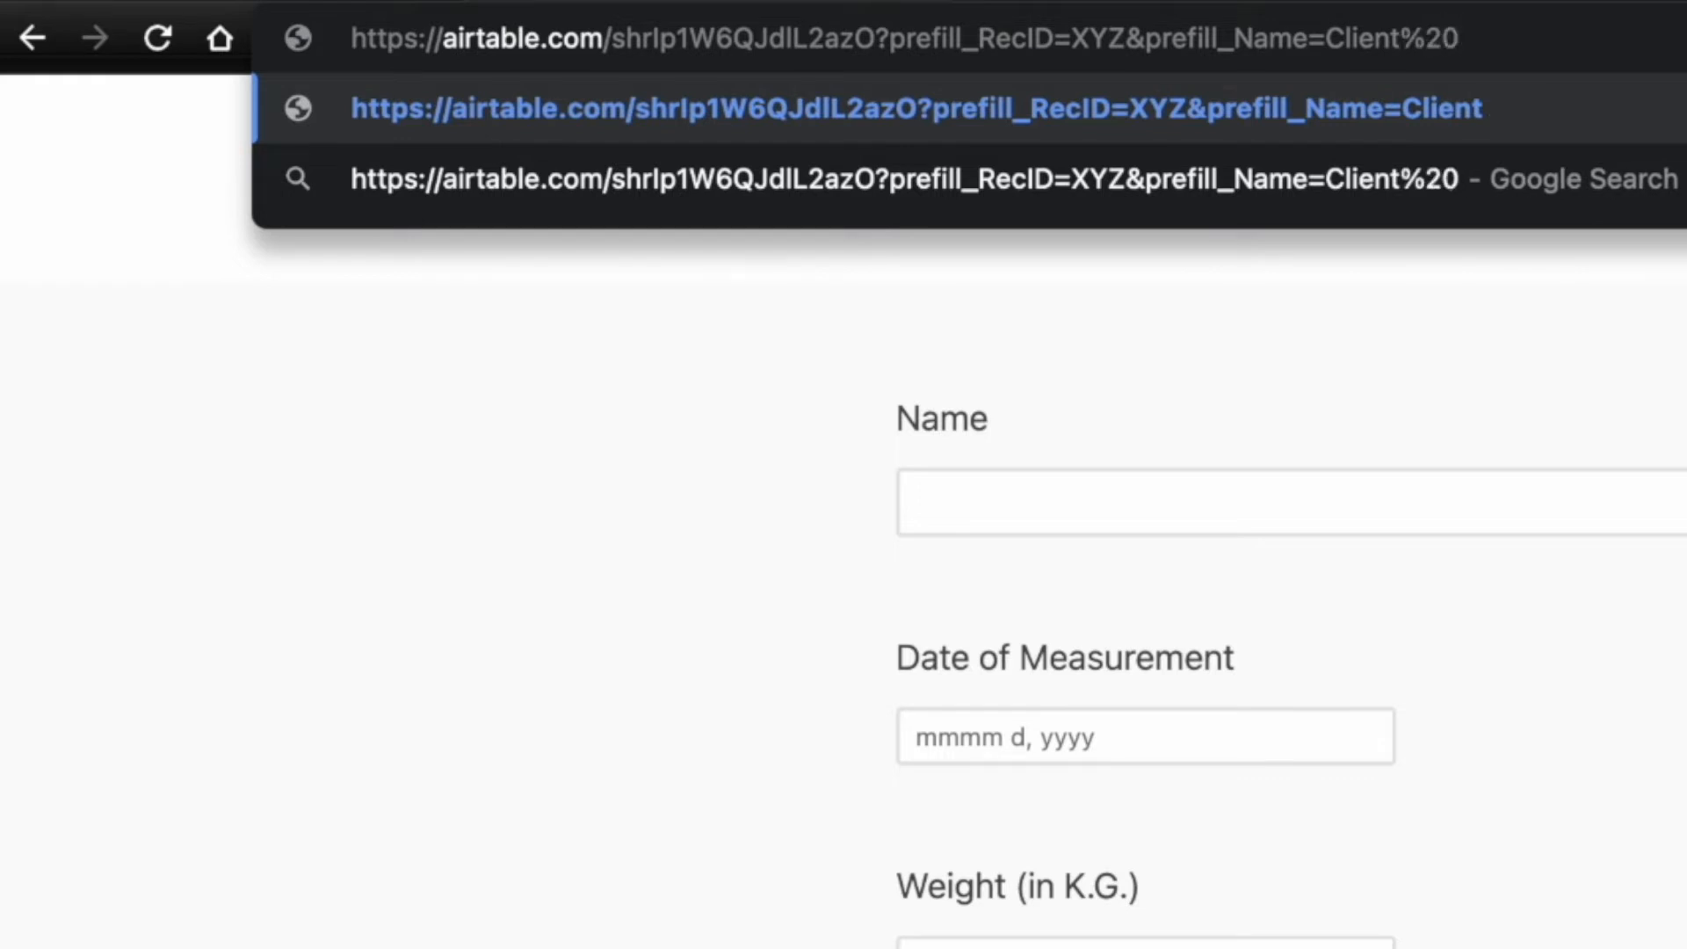
type("One")
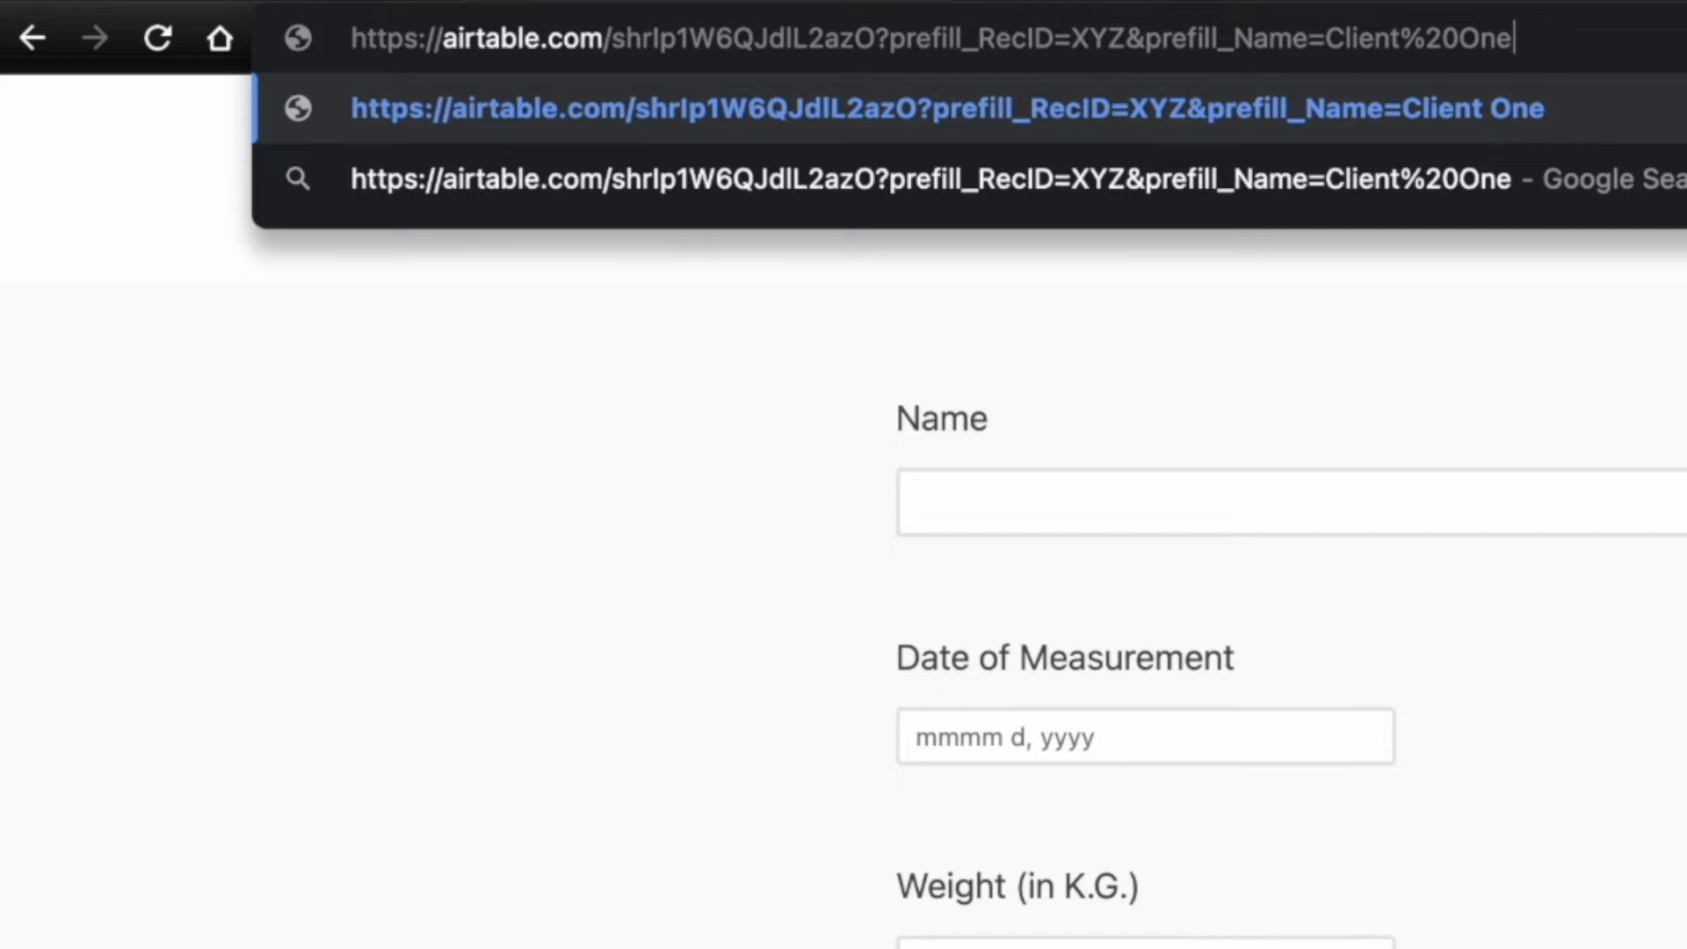
key("Return")
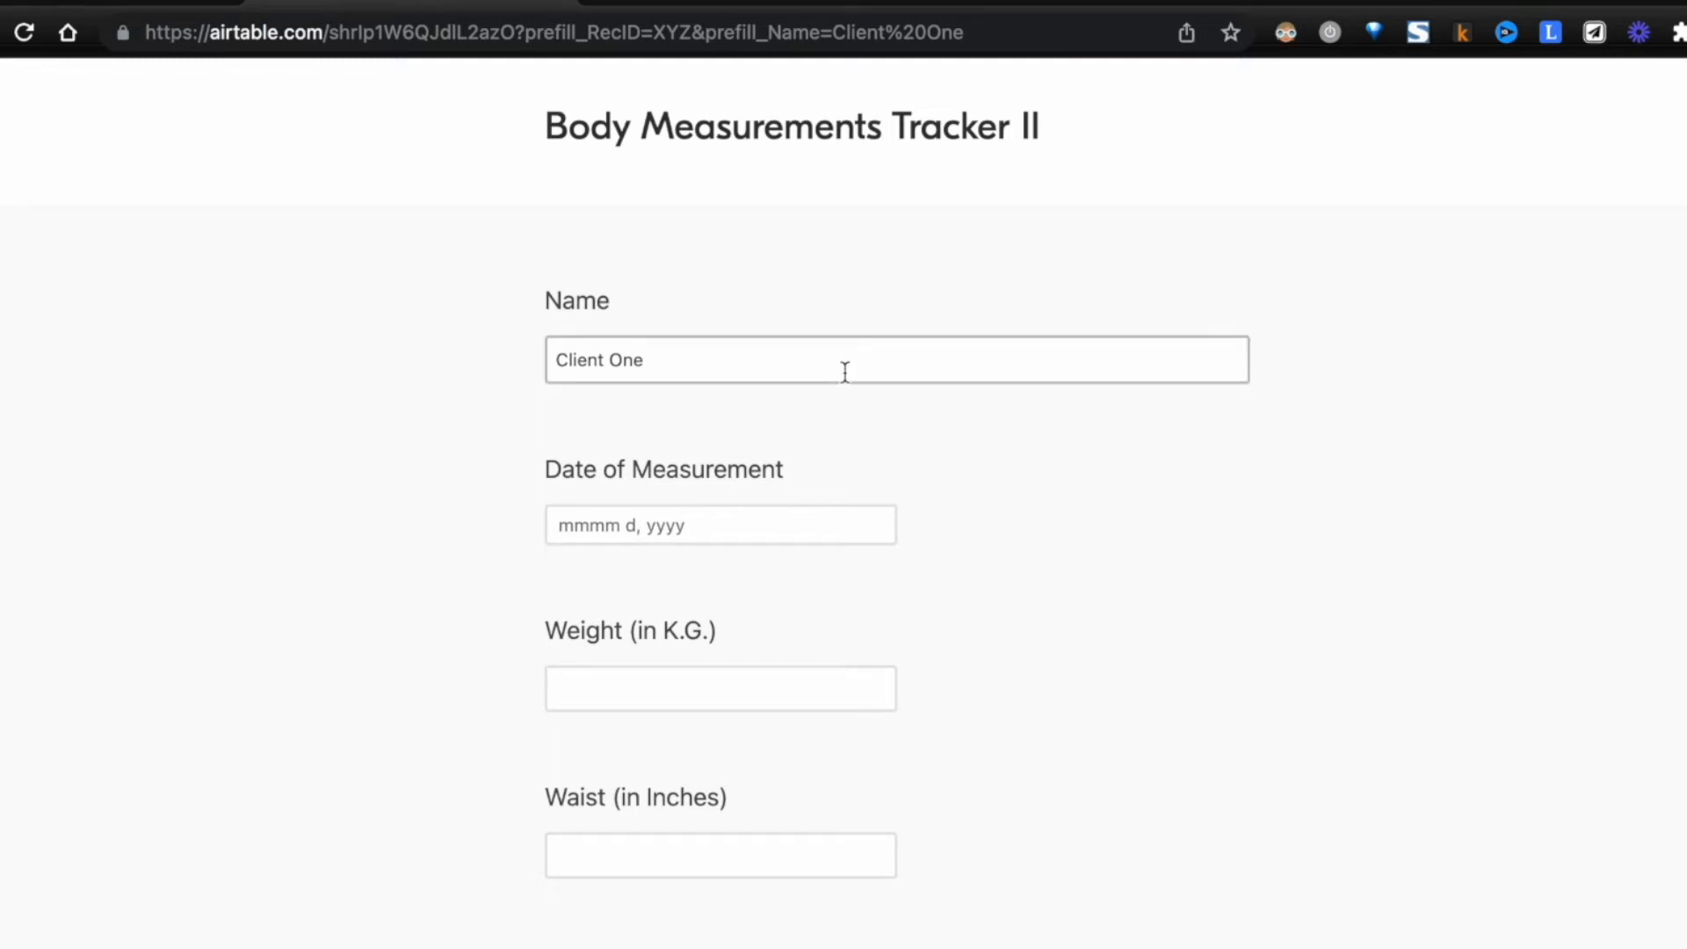
scroll(1121, 645, "down", 15)
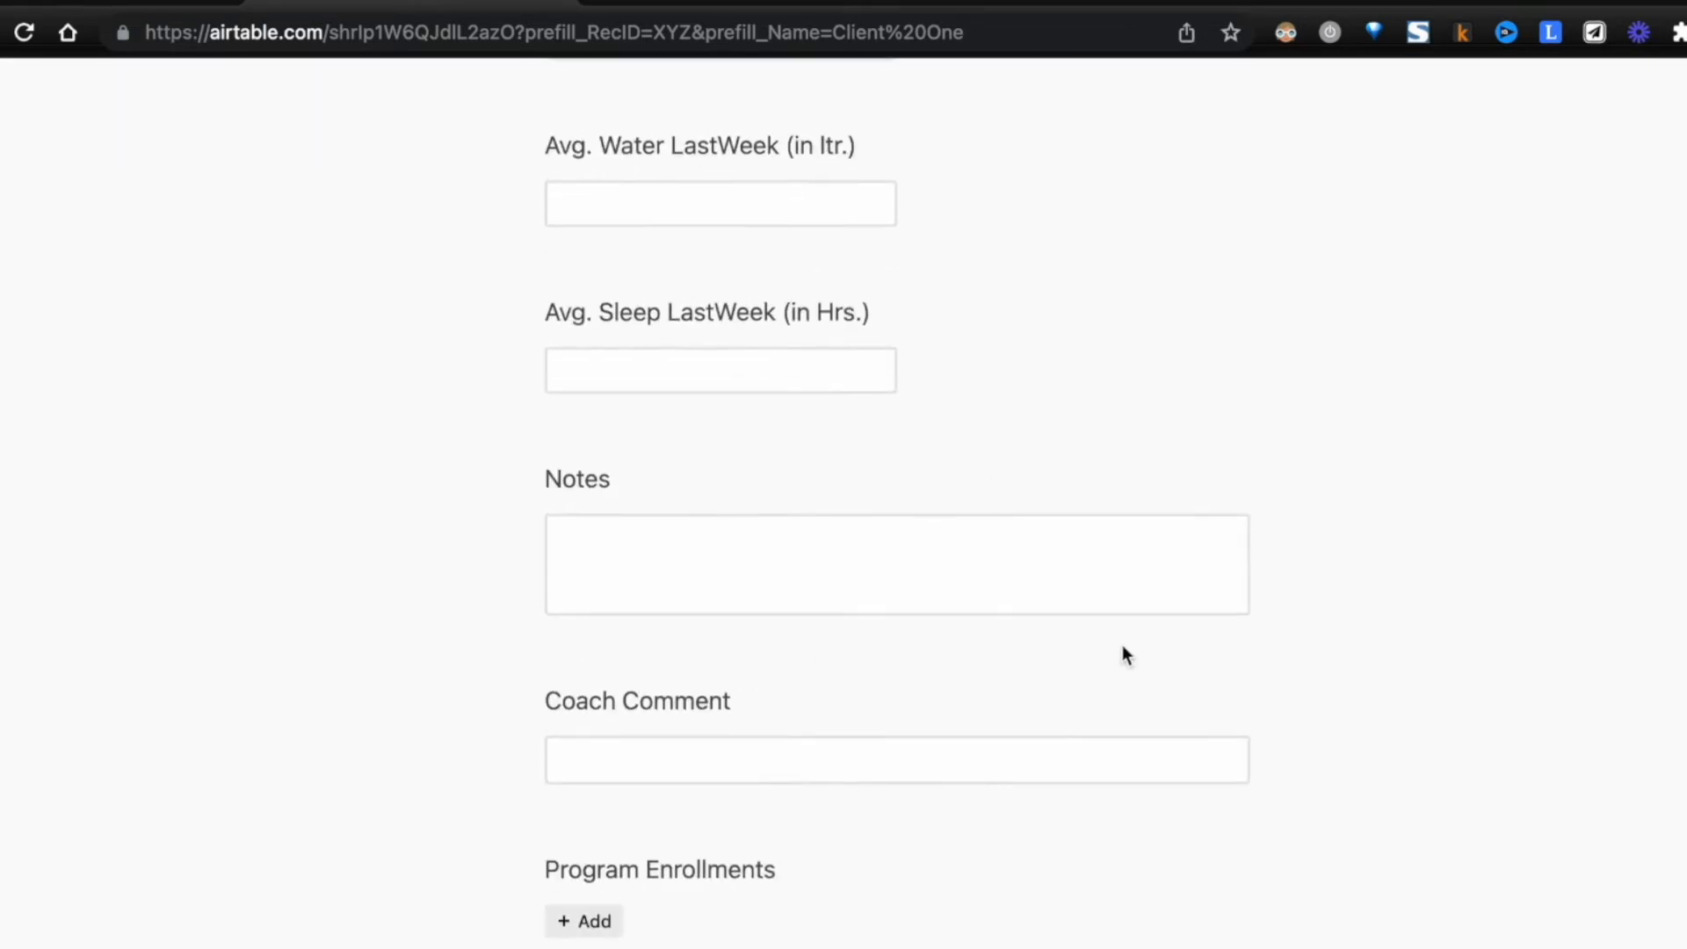
- Append &hide_RecID=true to the form URL, load it, and check the end of the form for the RecID field
scroll(1121, 654, "down", 2)
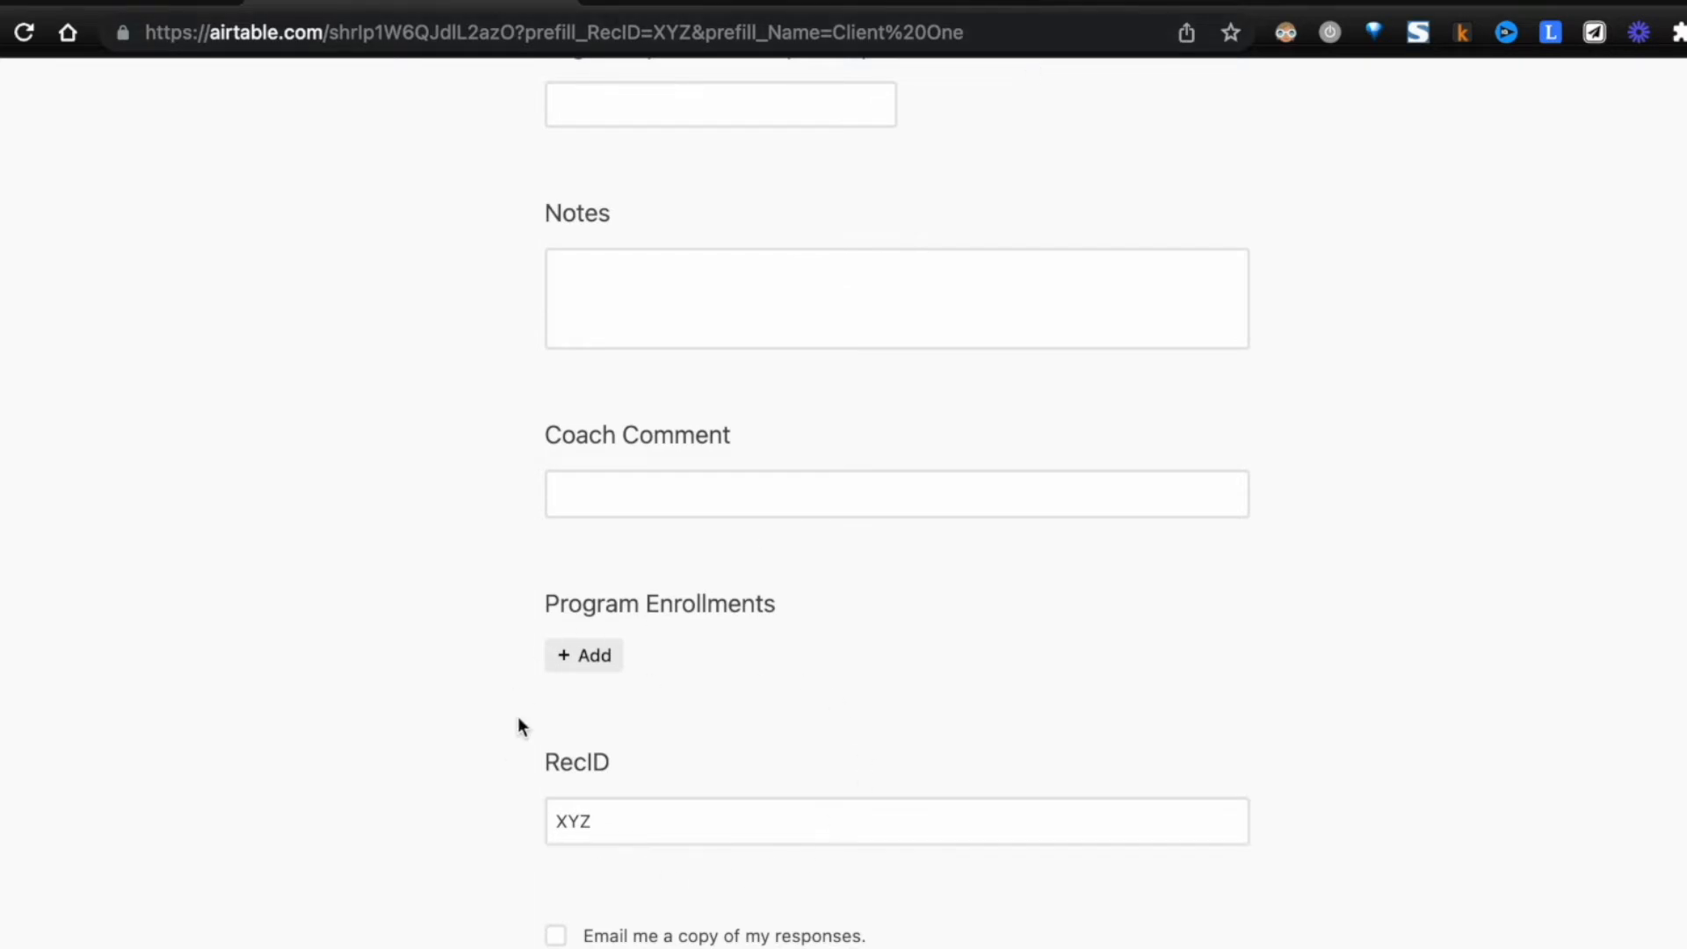
left_click(990, 33)
left_click(992, 32)
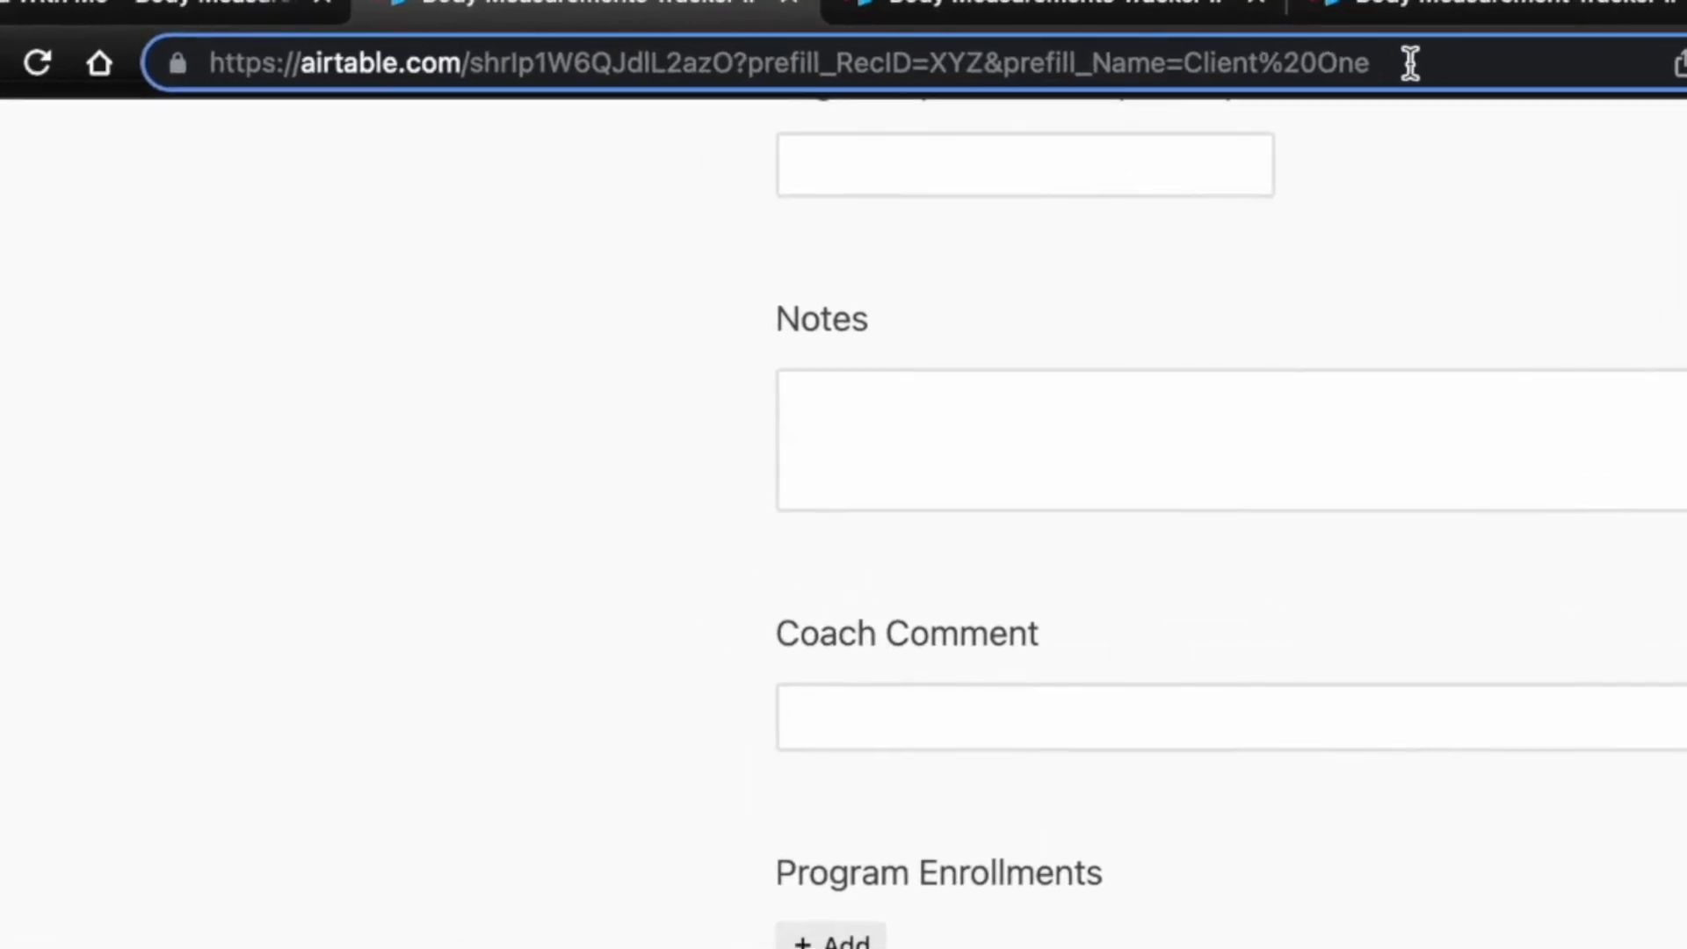
type("&")
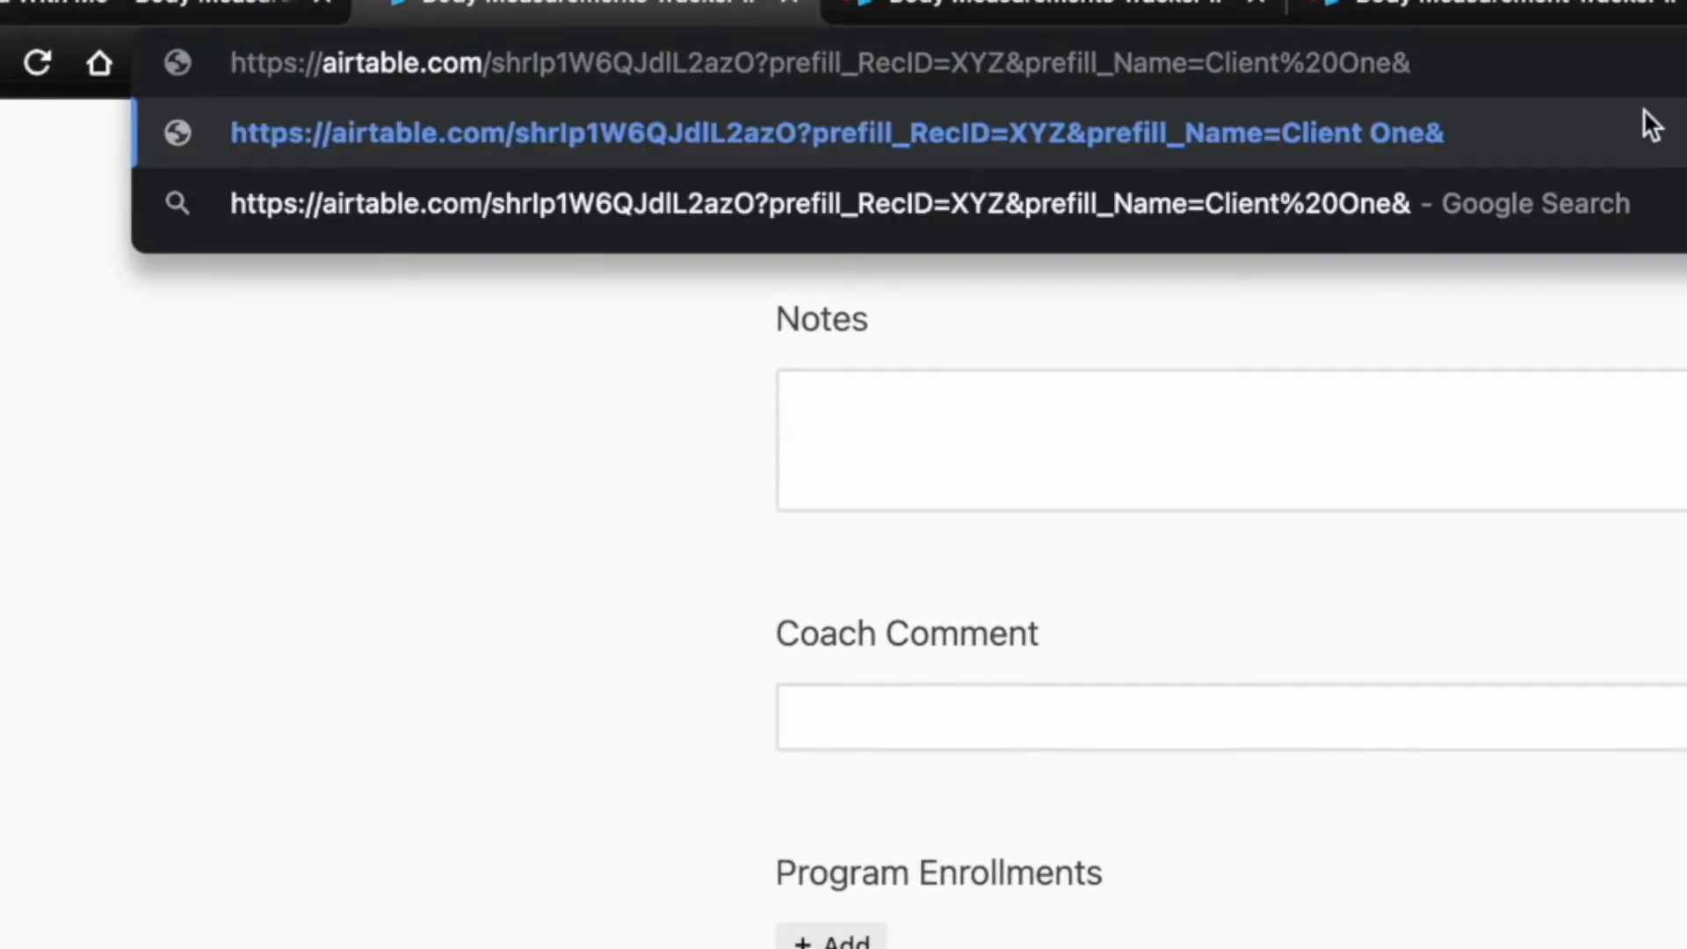
type("hide_")
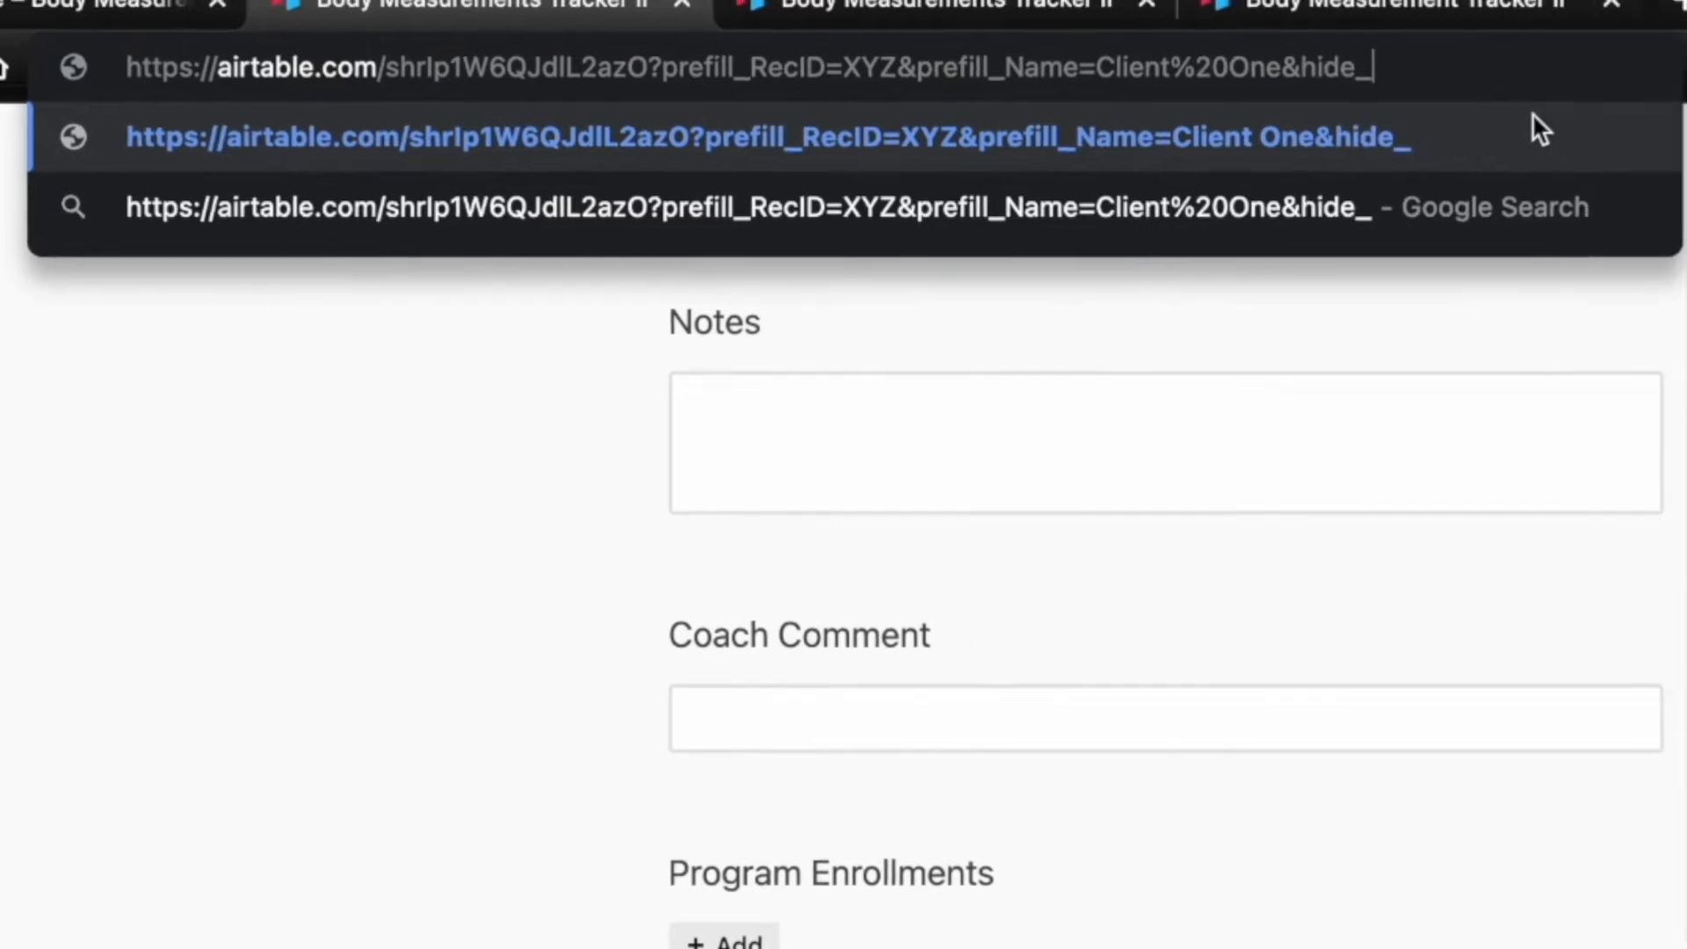
type("RecID")
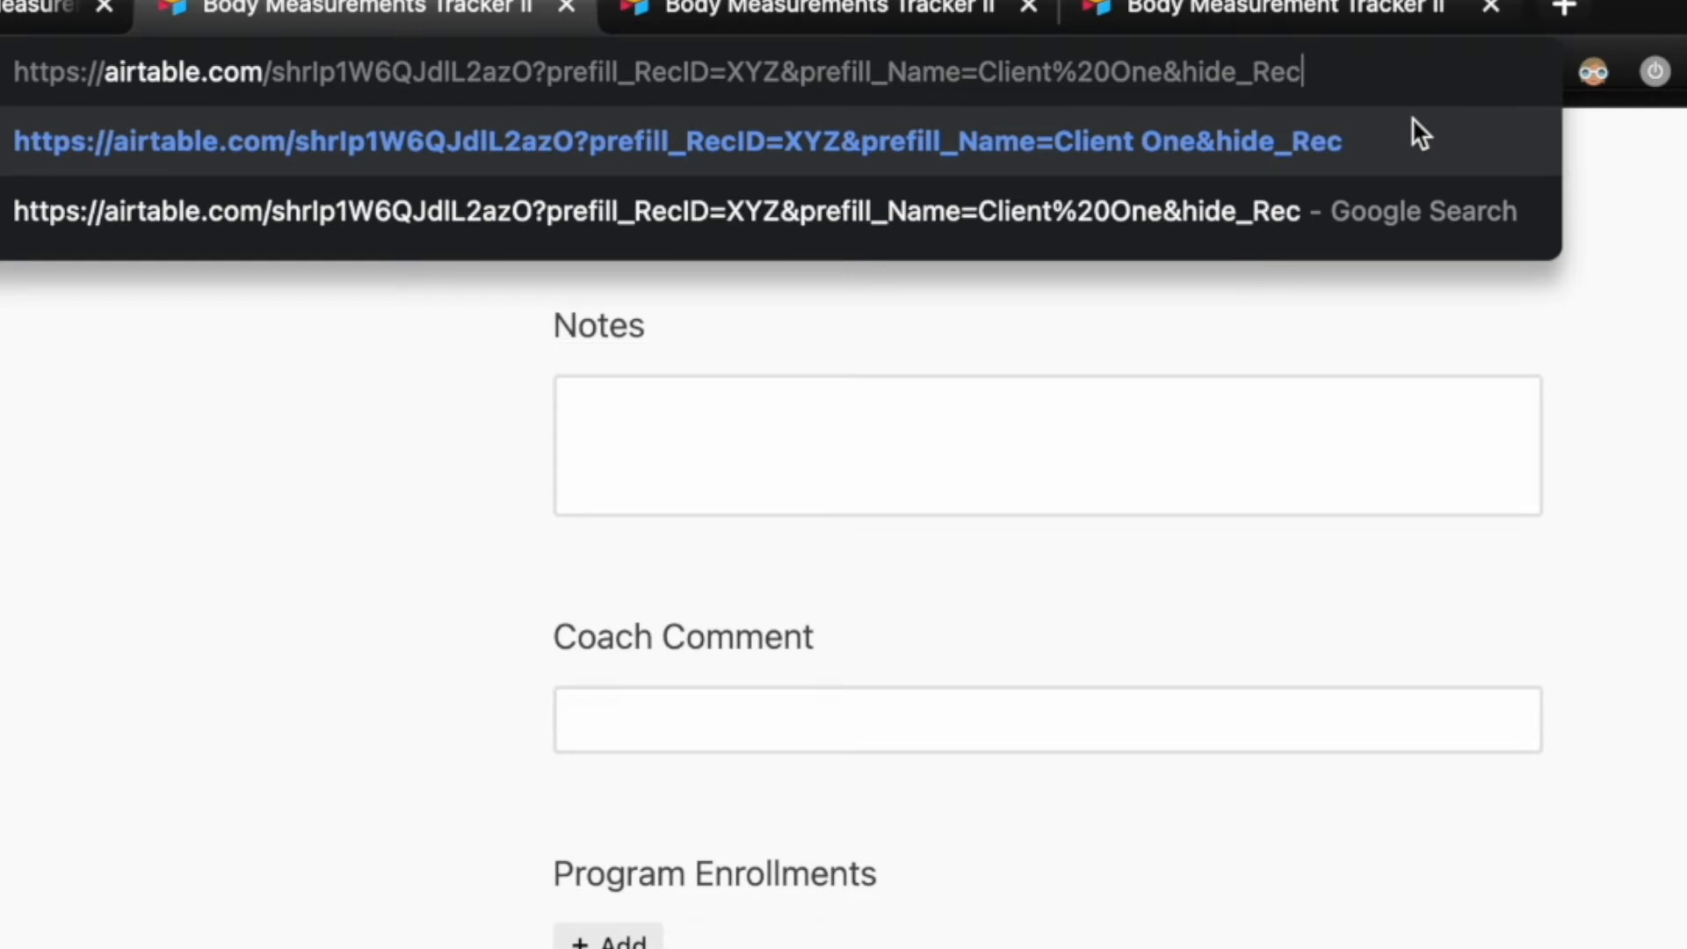
type("=true")
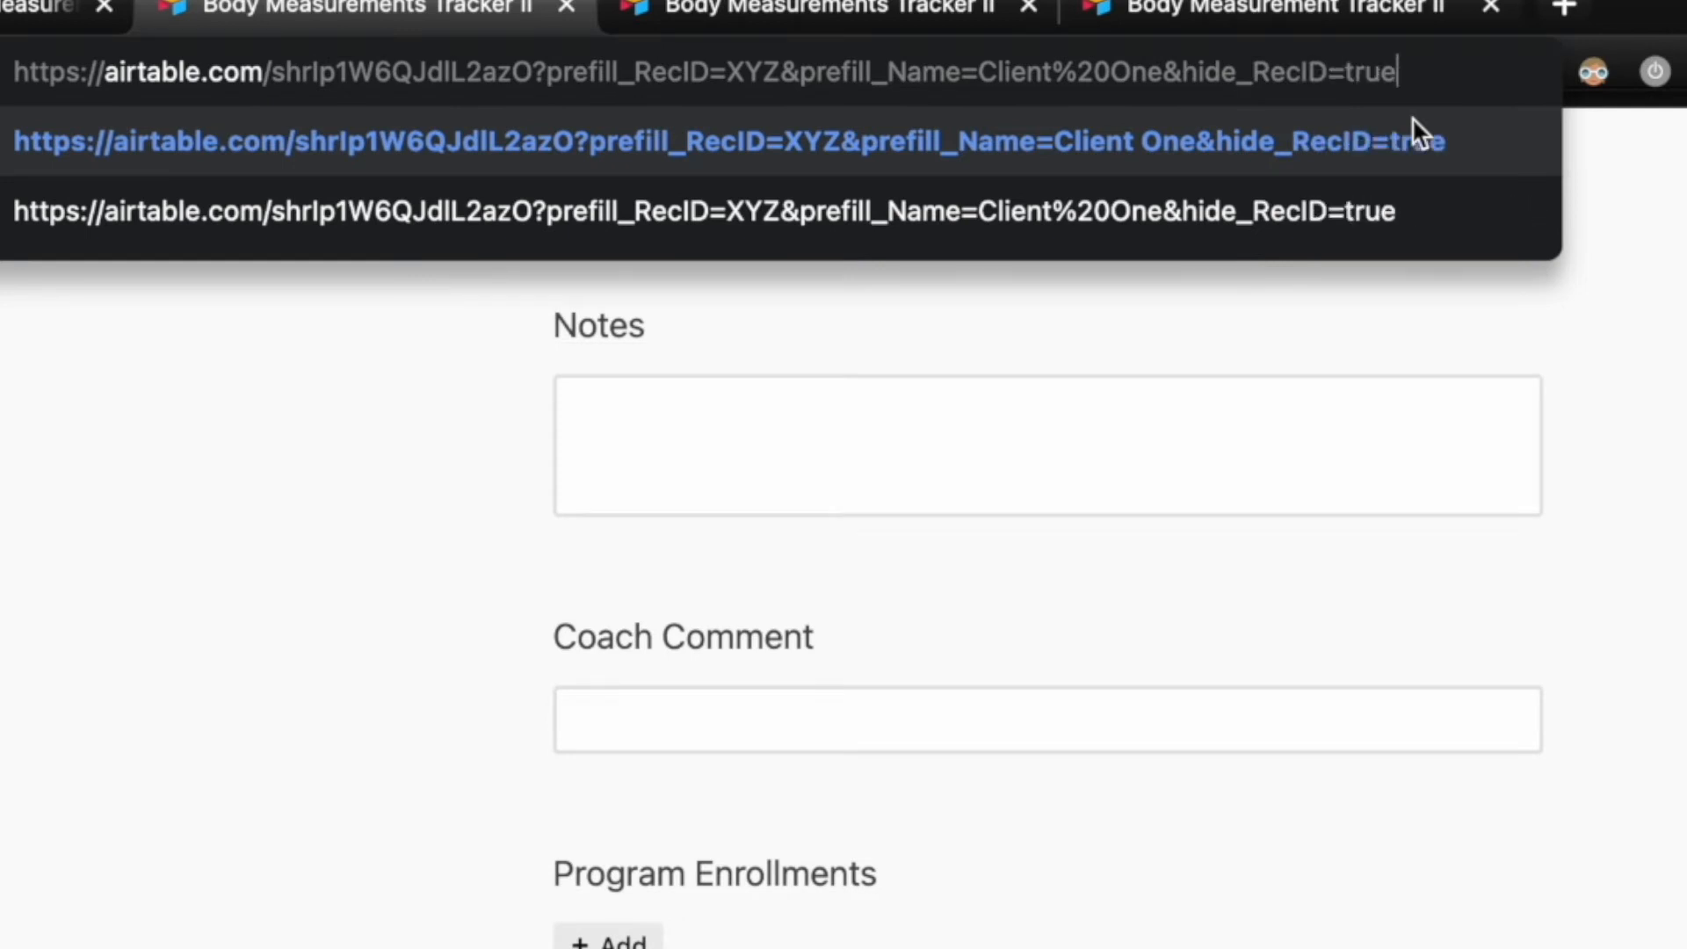
key("Return")
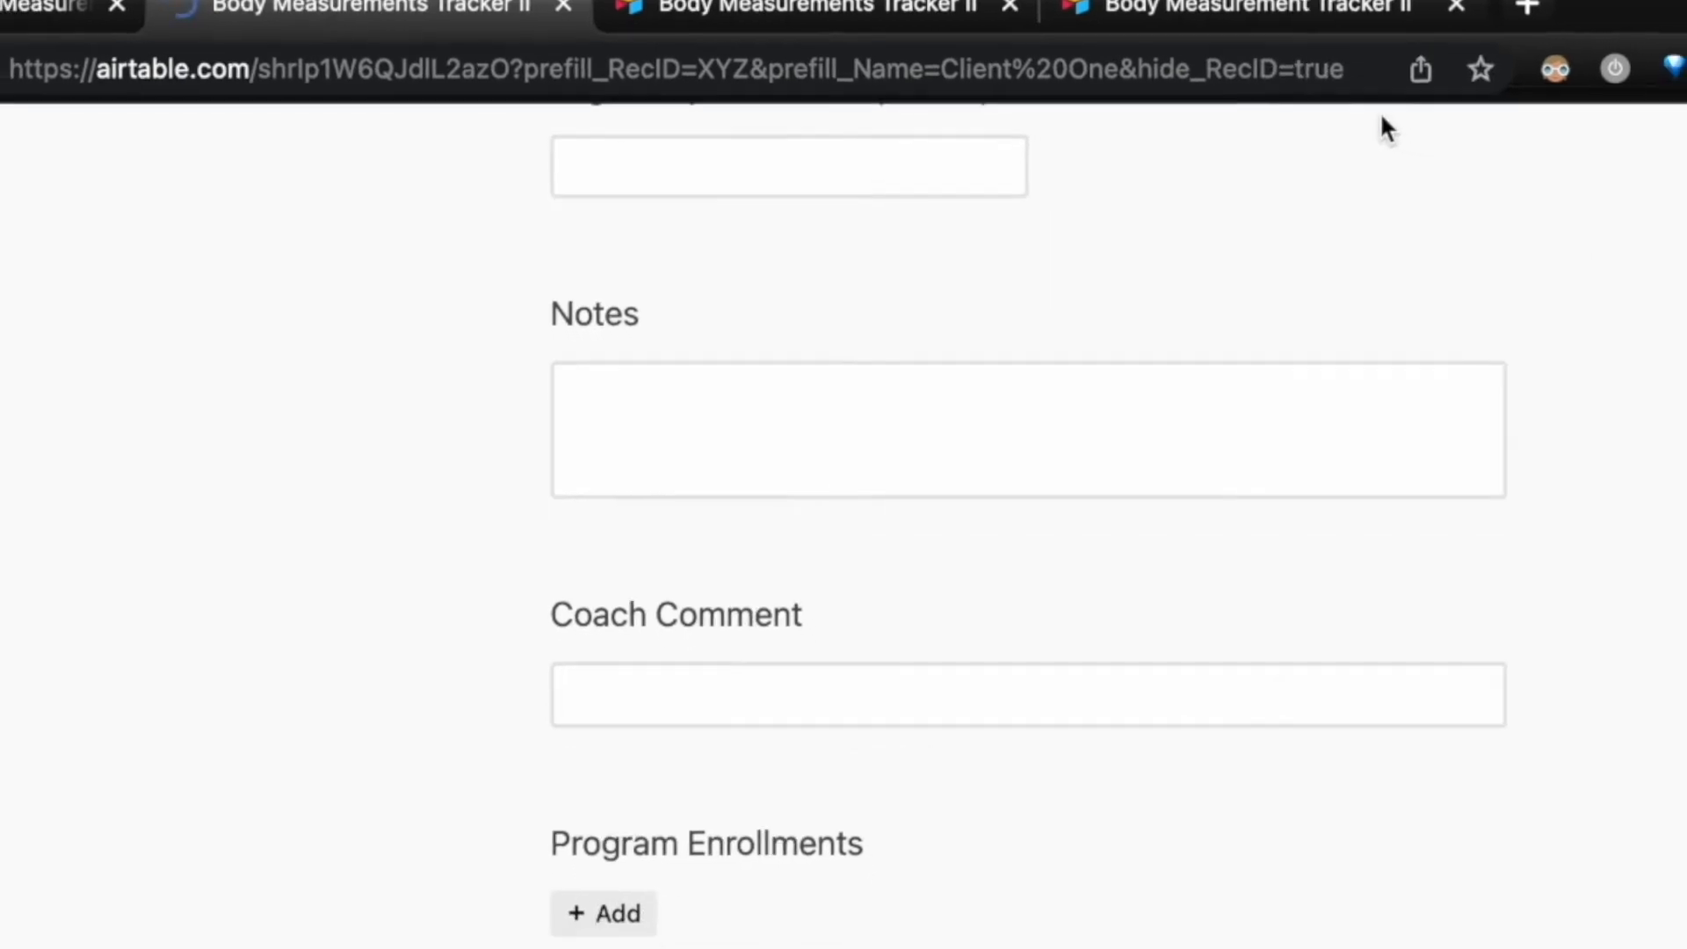
scroll(1241, 543, "down", 15)
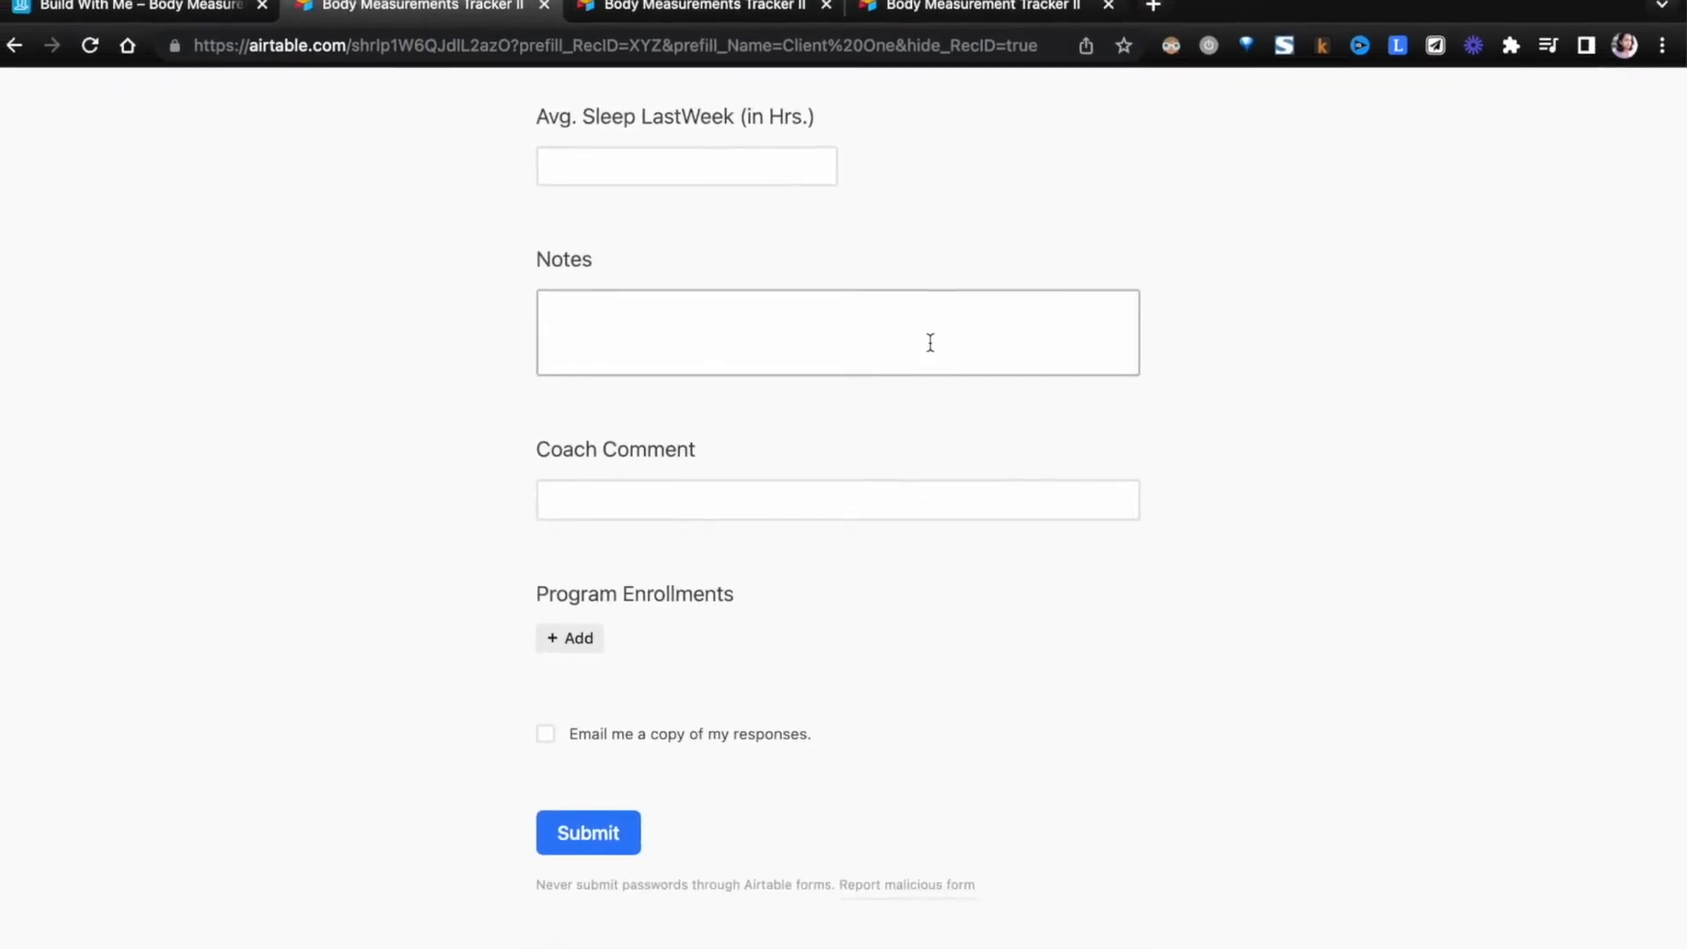
scroll(929, 342, "up", 1)
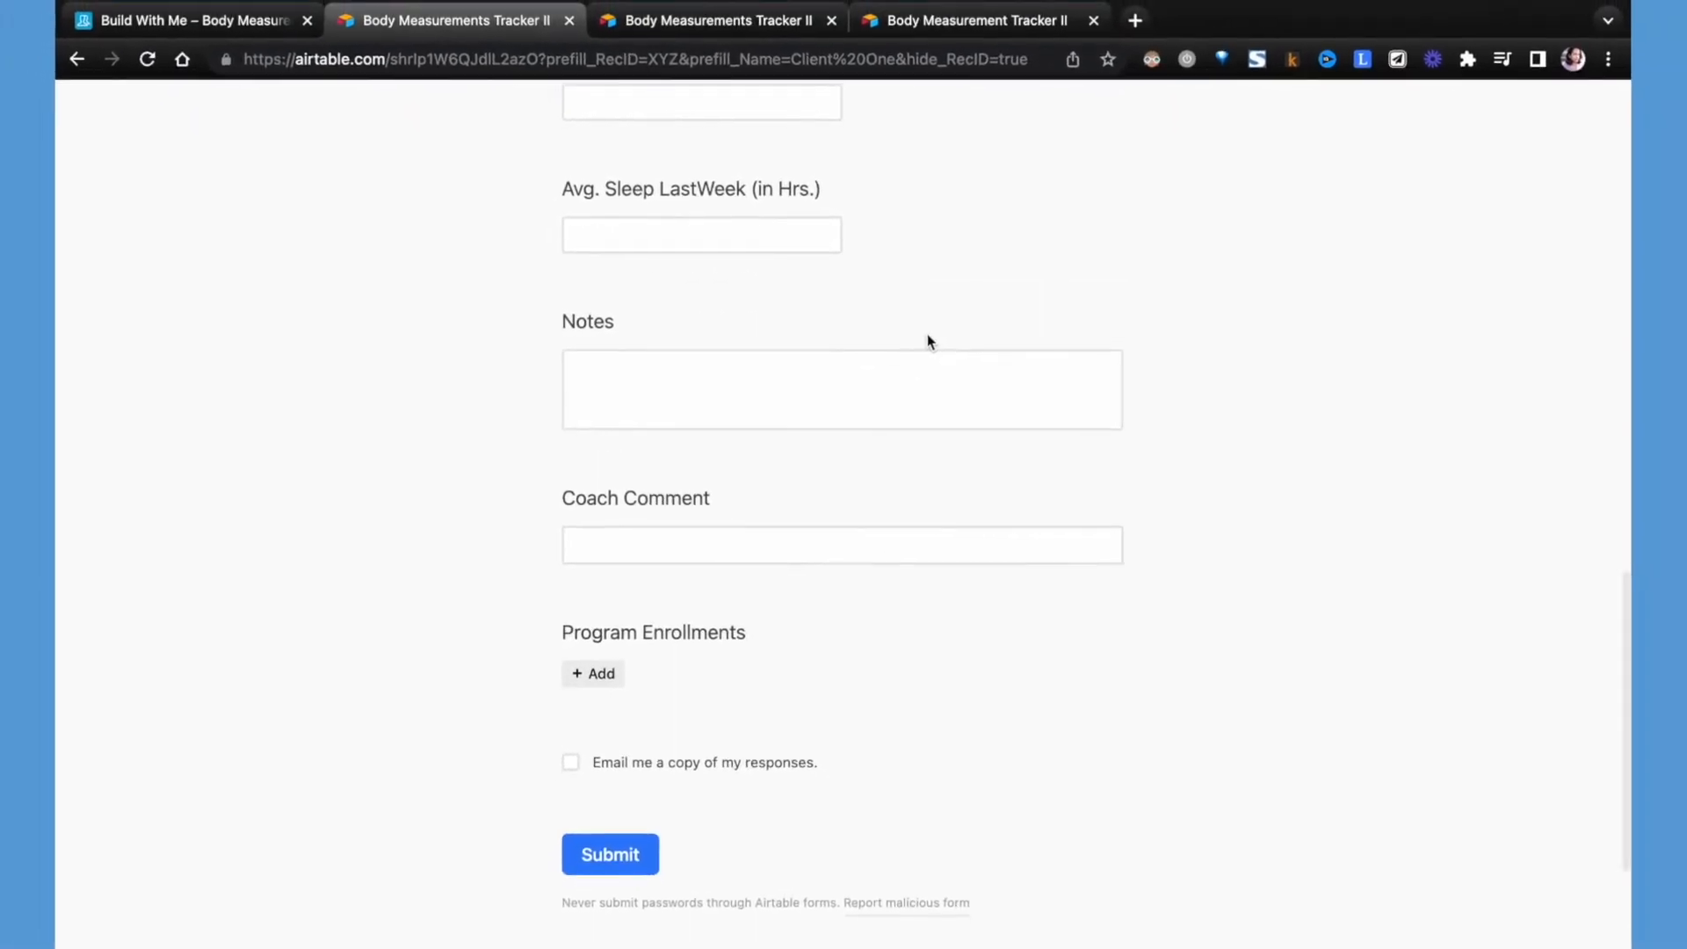
scroll(930, 342, "up", 1)
scroll(930, 343, "up", 8)
- Copy the full form URL and start a new Formula field named Tracker_URL in the Program Enrollments table
left_click(719, 64)
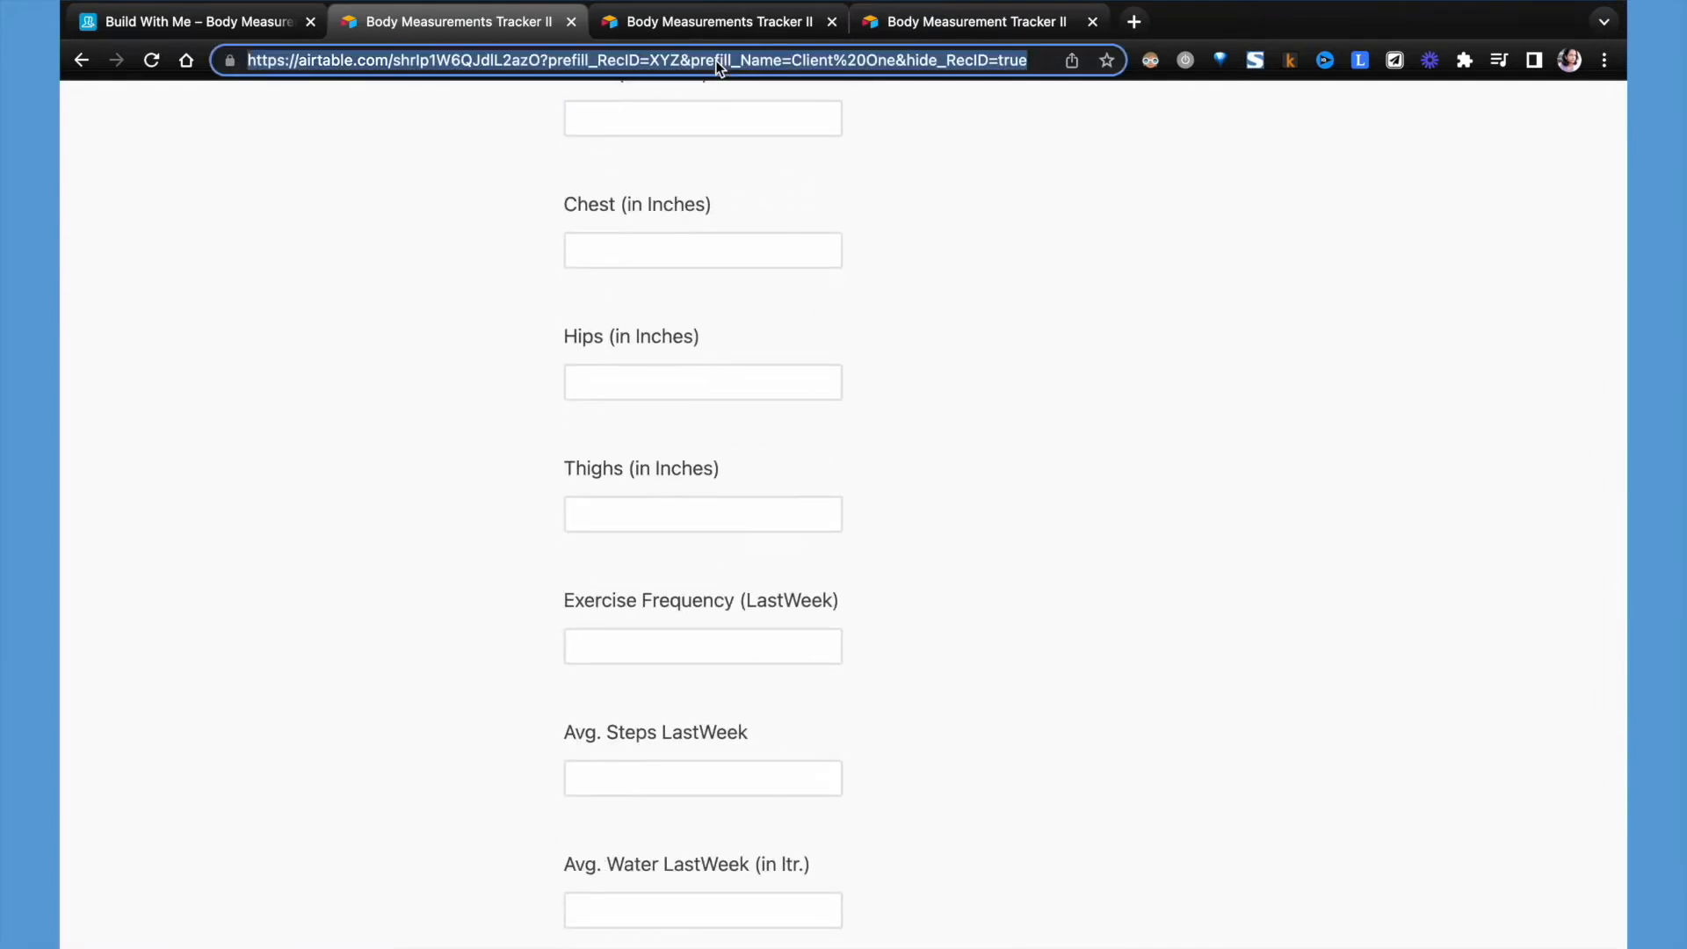
left_click(226, 19)
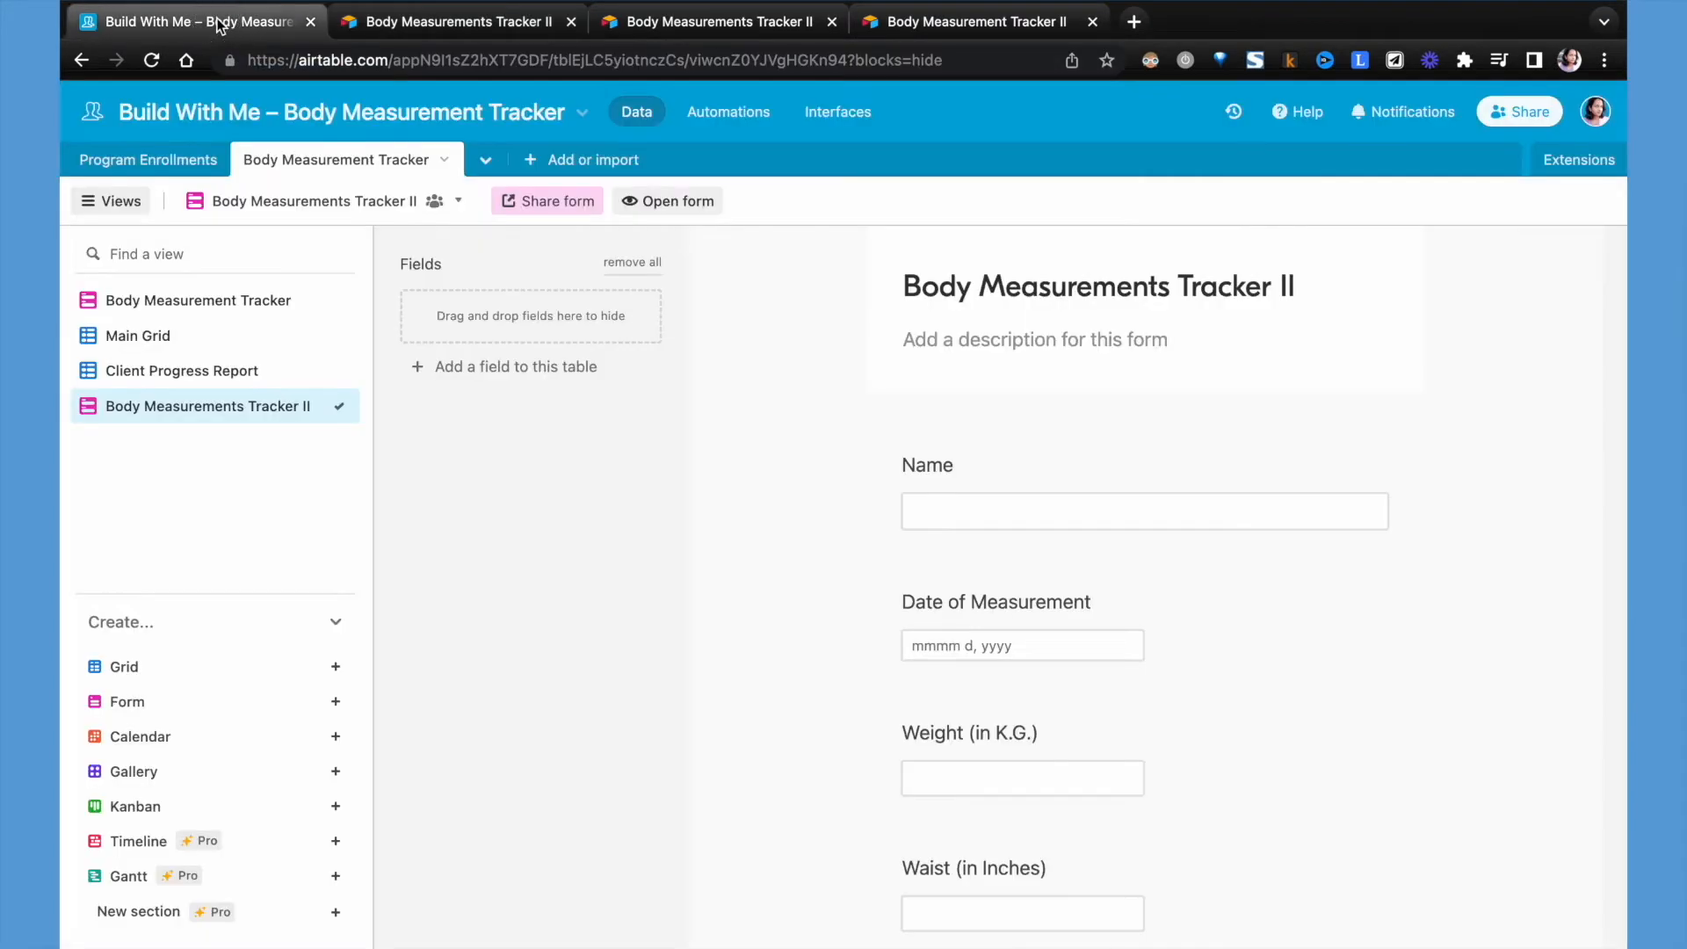
left_click(176, 175)
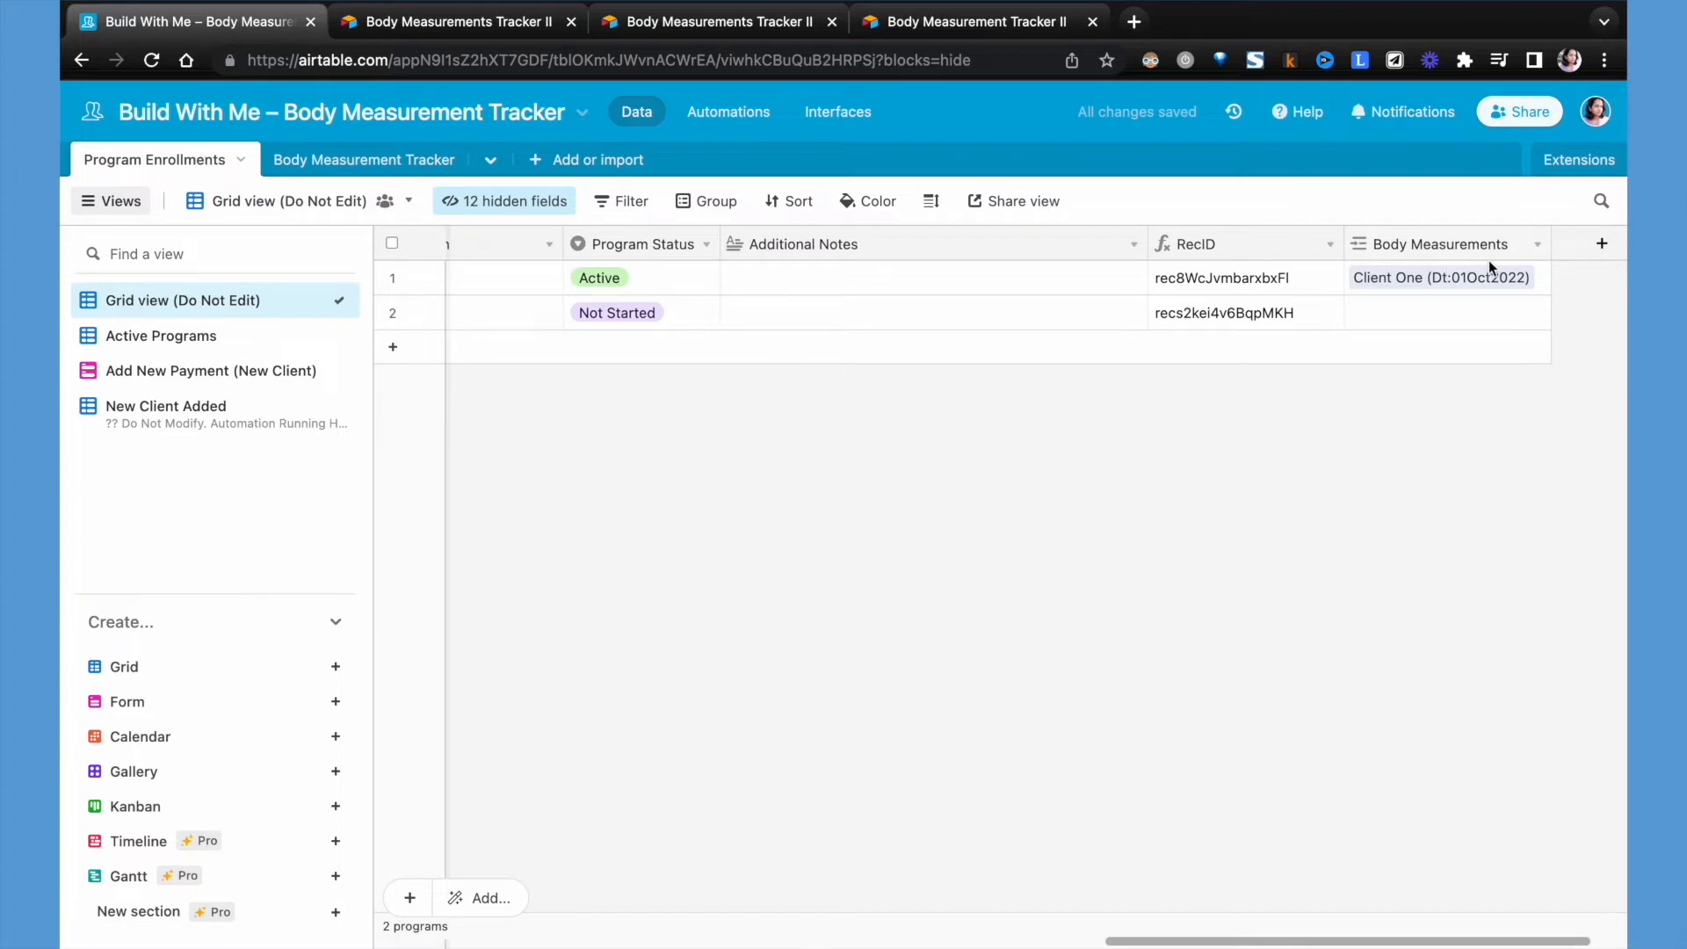
left_click(1603, 247)
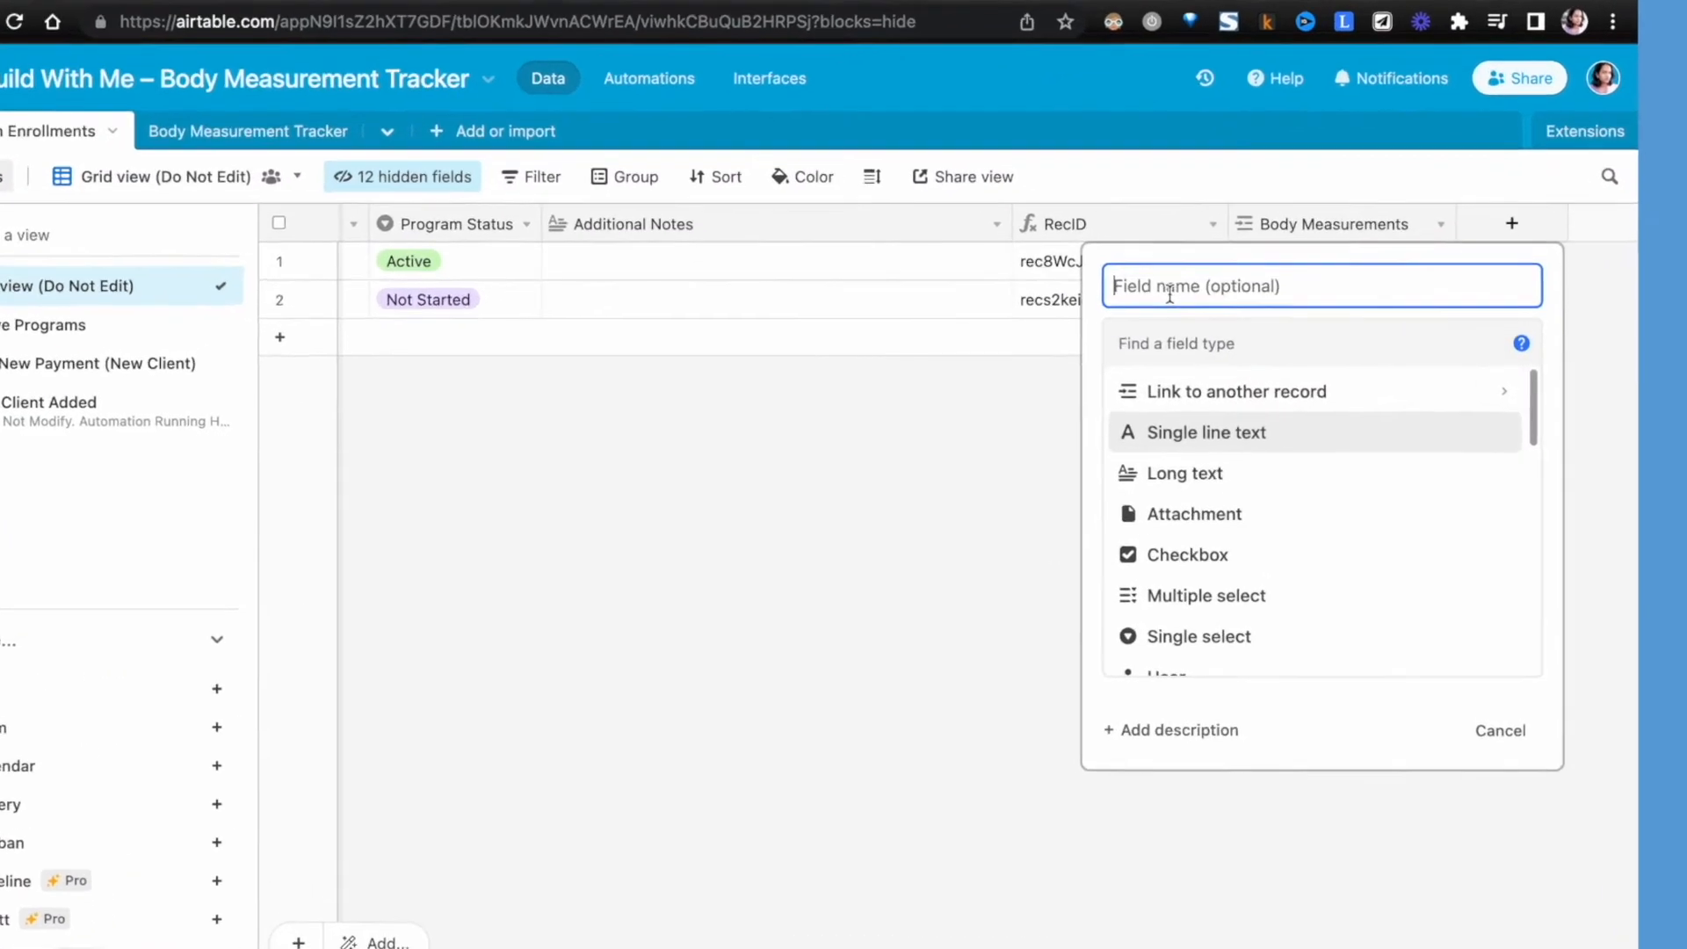
type("Tracker_URL")
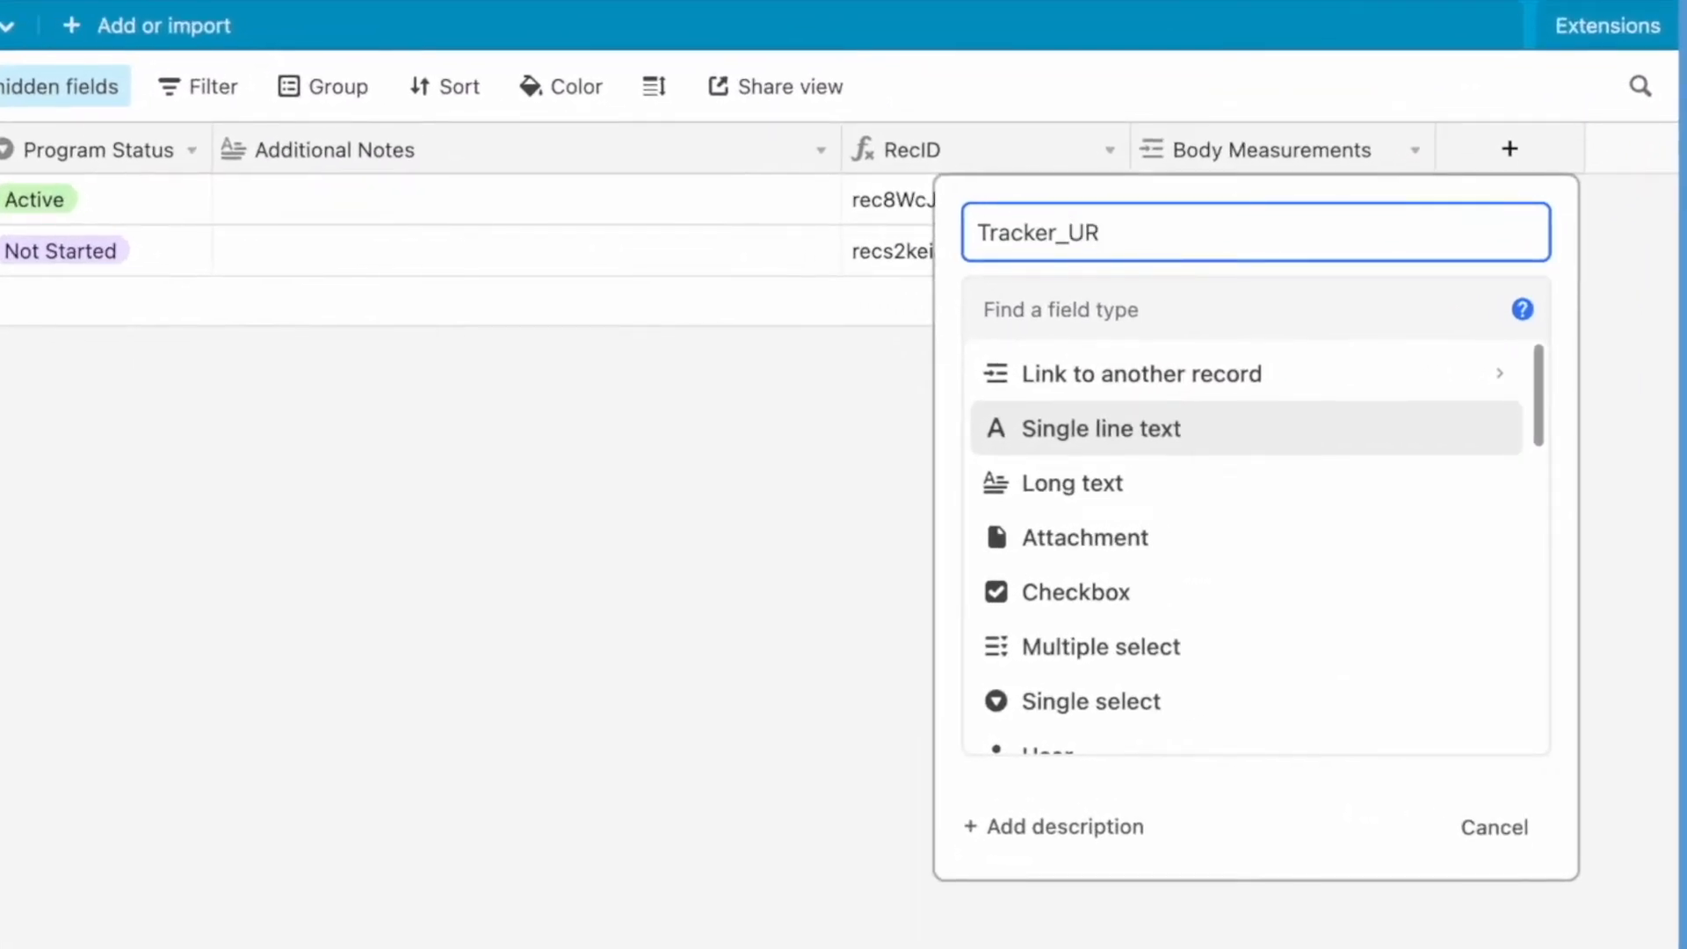
key("Tab")
type("for")
key("Return")
left_click(1009, 535)
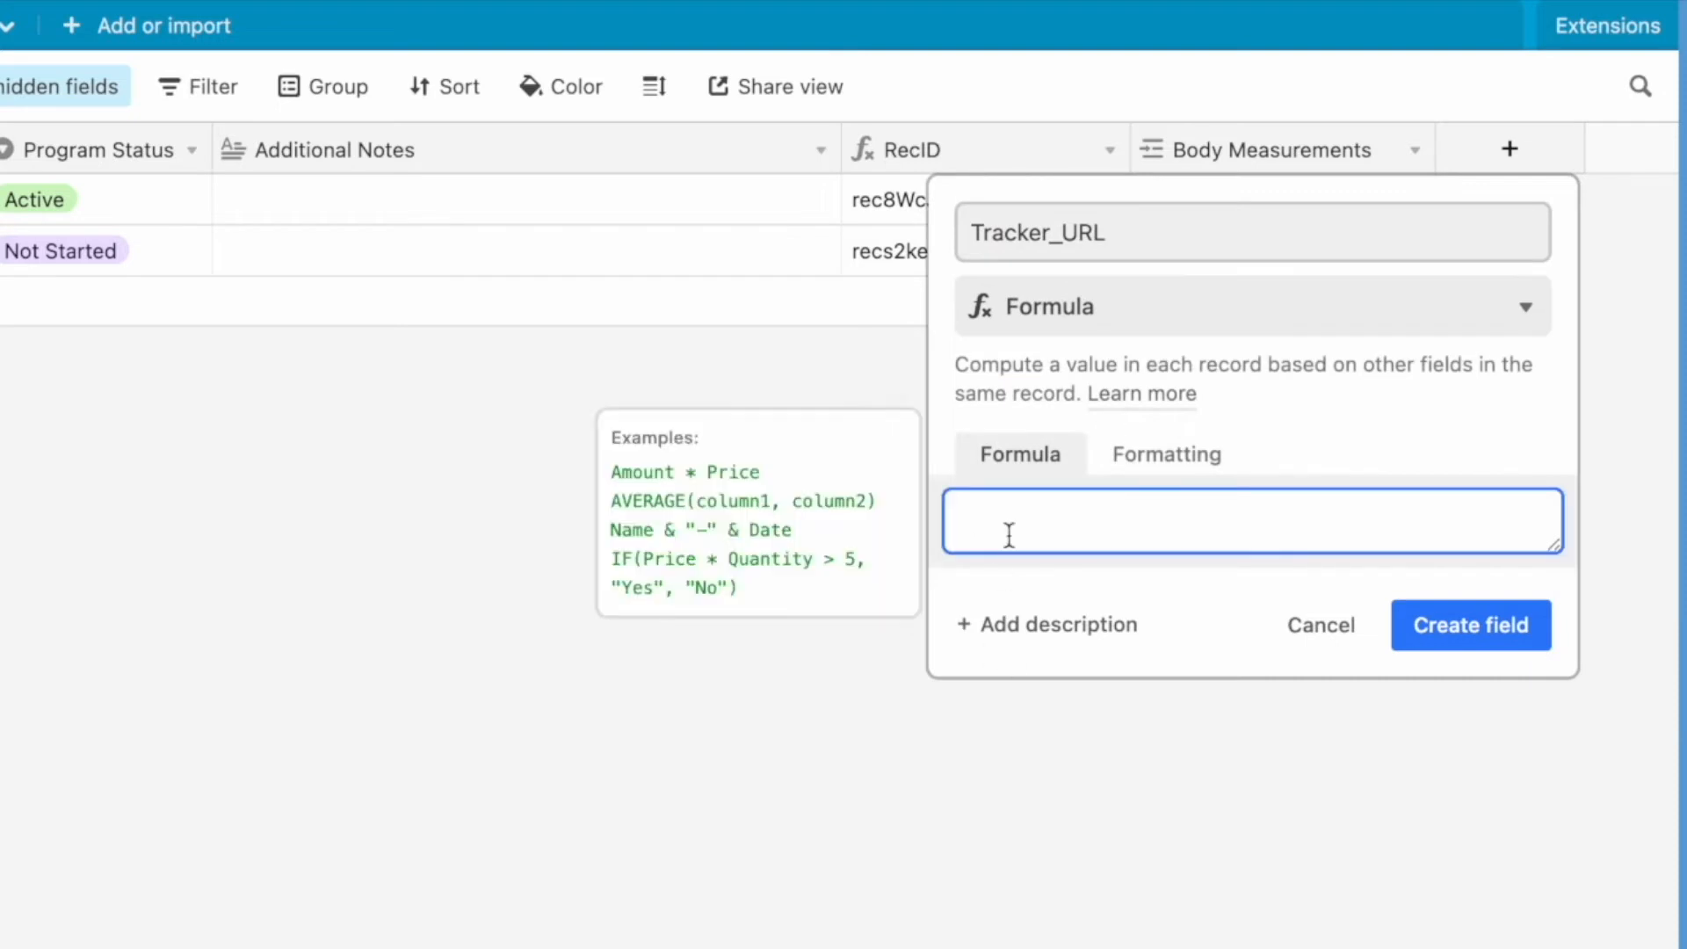
- Enter a CONCATENATE function in the Tracker_URL formula with the copied form URL as its quoted text
type("conca")
left_click(1062, 610)
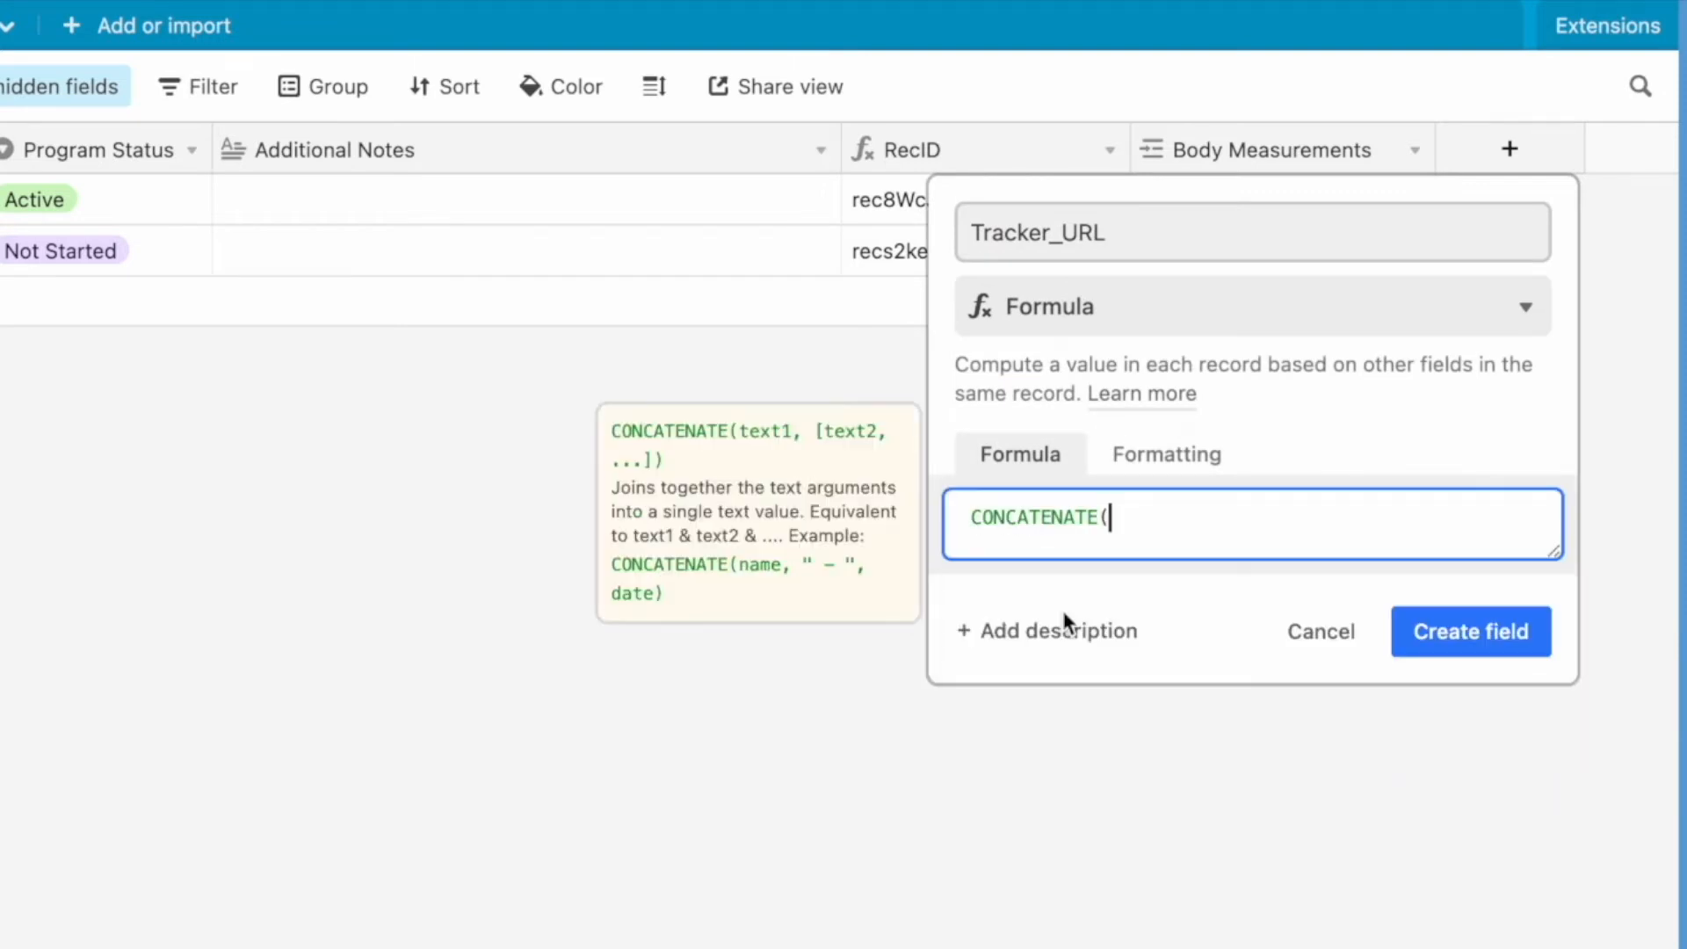
type("\"")
- Replace XYZ in the formula's URL with a reference to the RecID field, splitting the quoted text around it with commas
left_click(1342, 546)
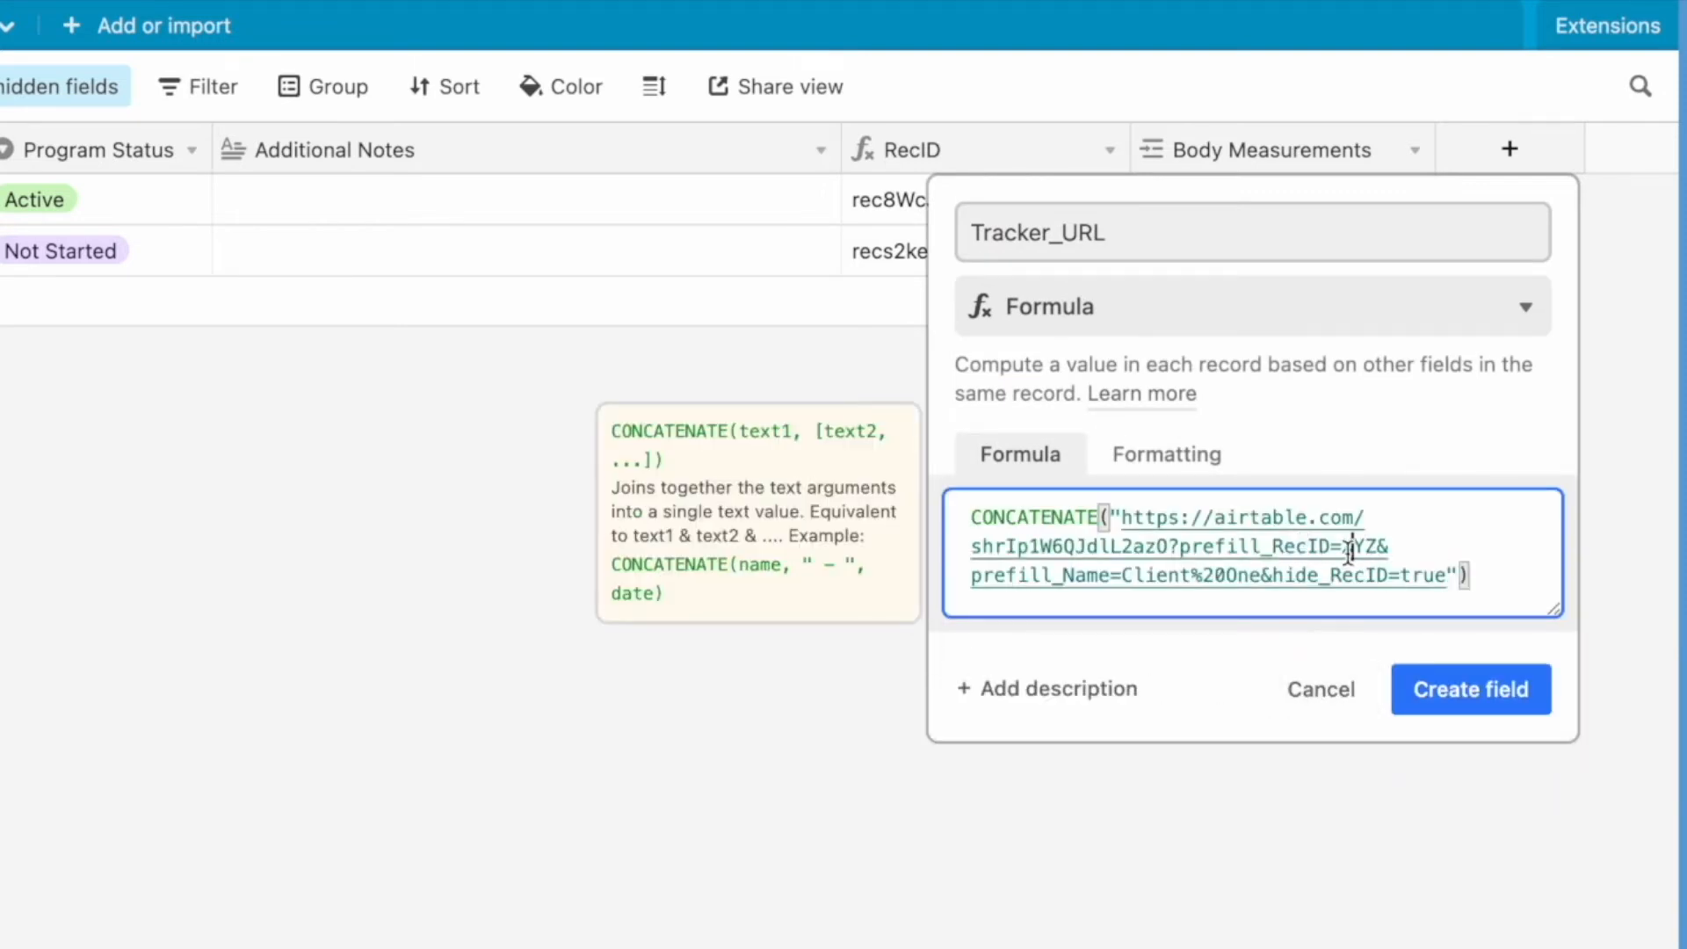
left_click_drag(1342, 547, 1377, 546)
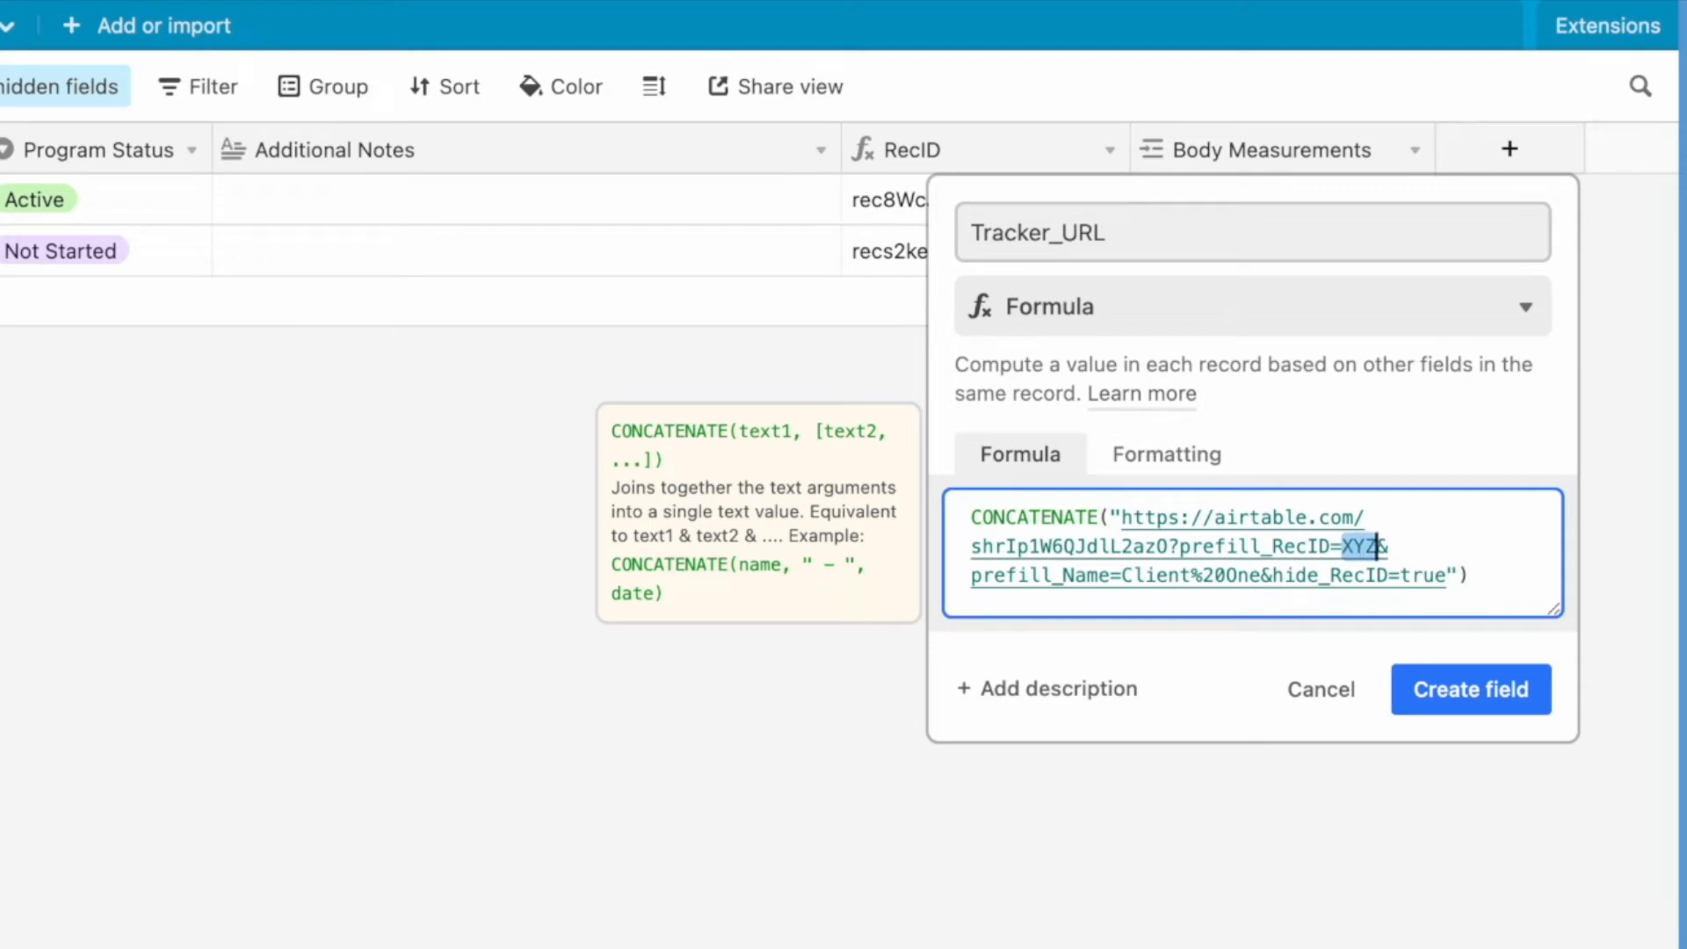
key("Left")
type("\"")
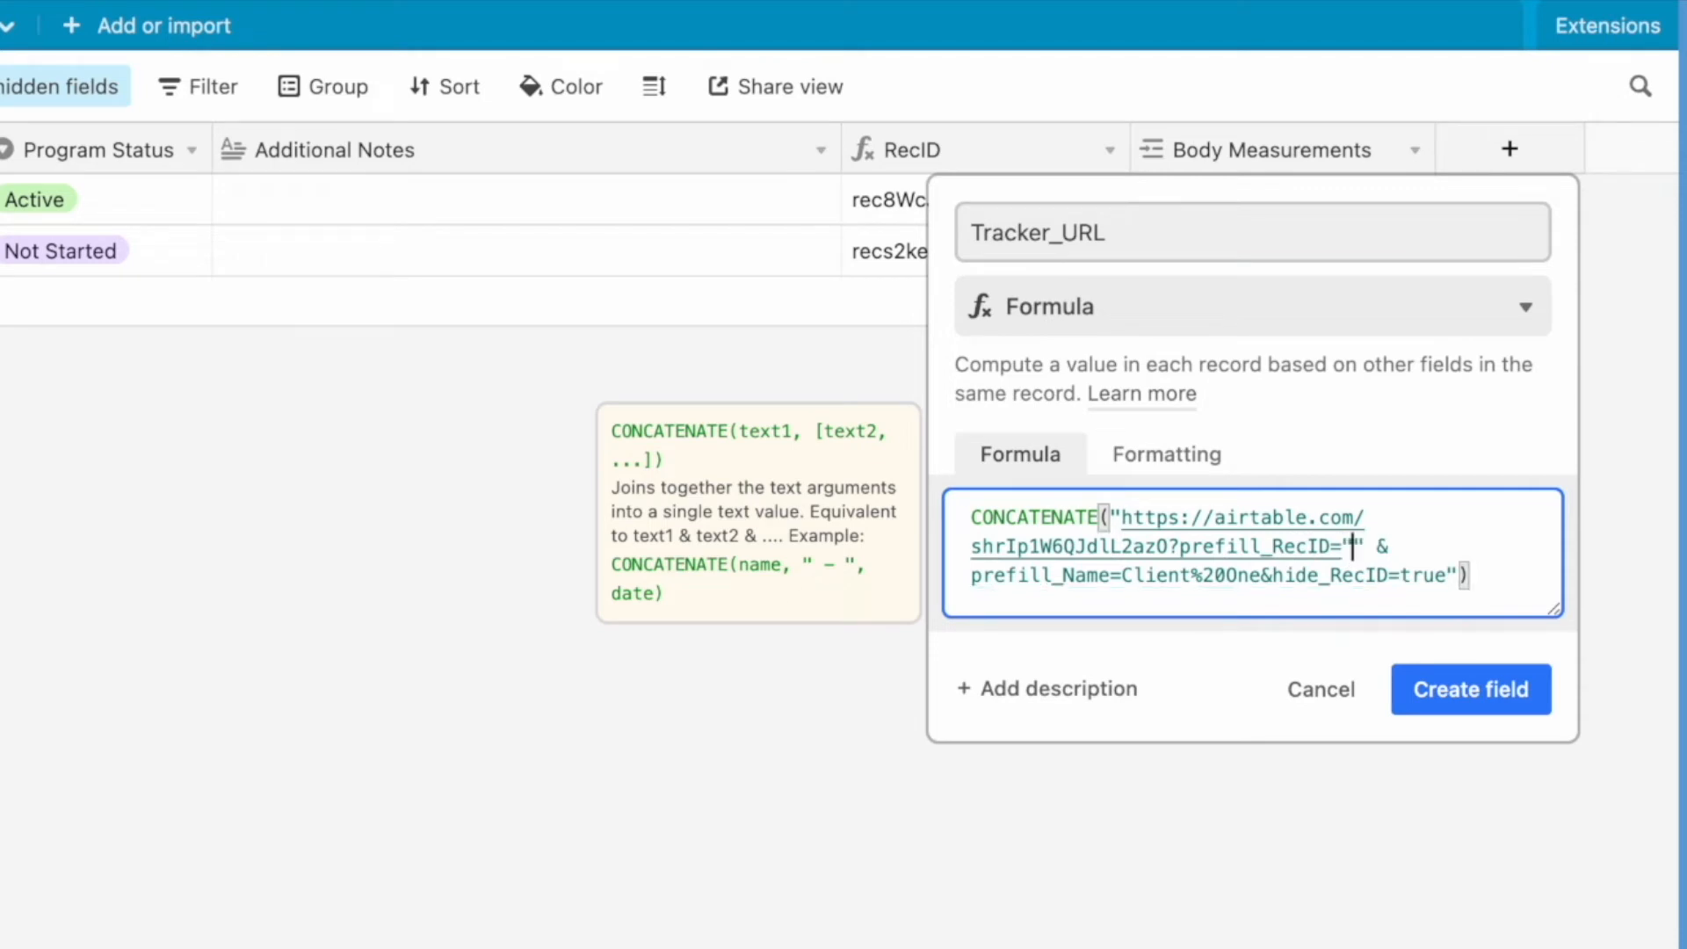
key("Delete")
type(",,")
key("Left")
type("re")
key("BackSpace")
key("BackSpace")
type("RecID")
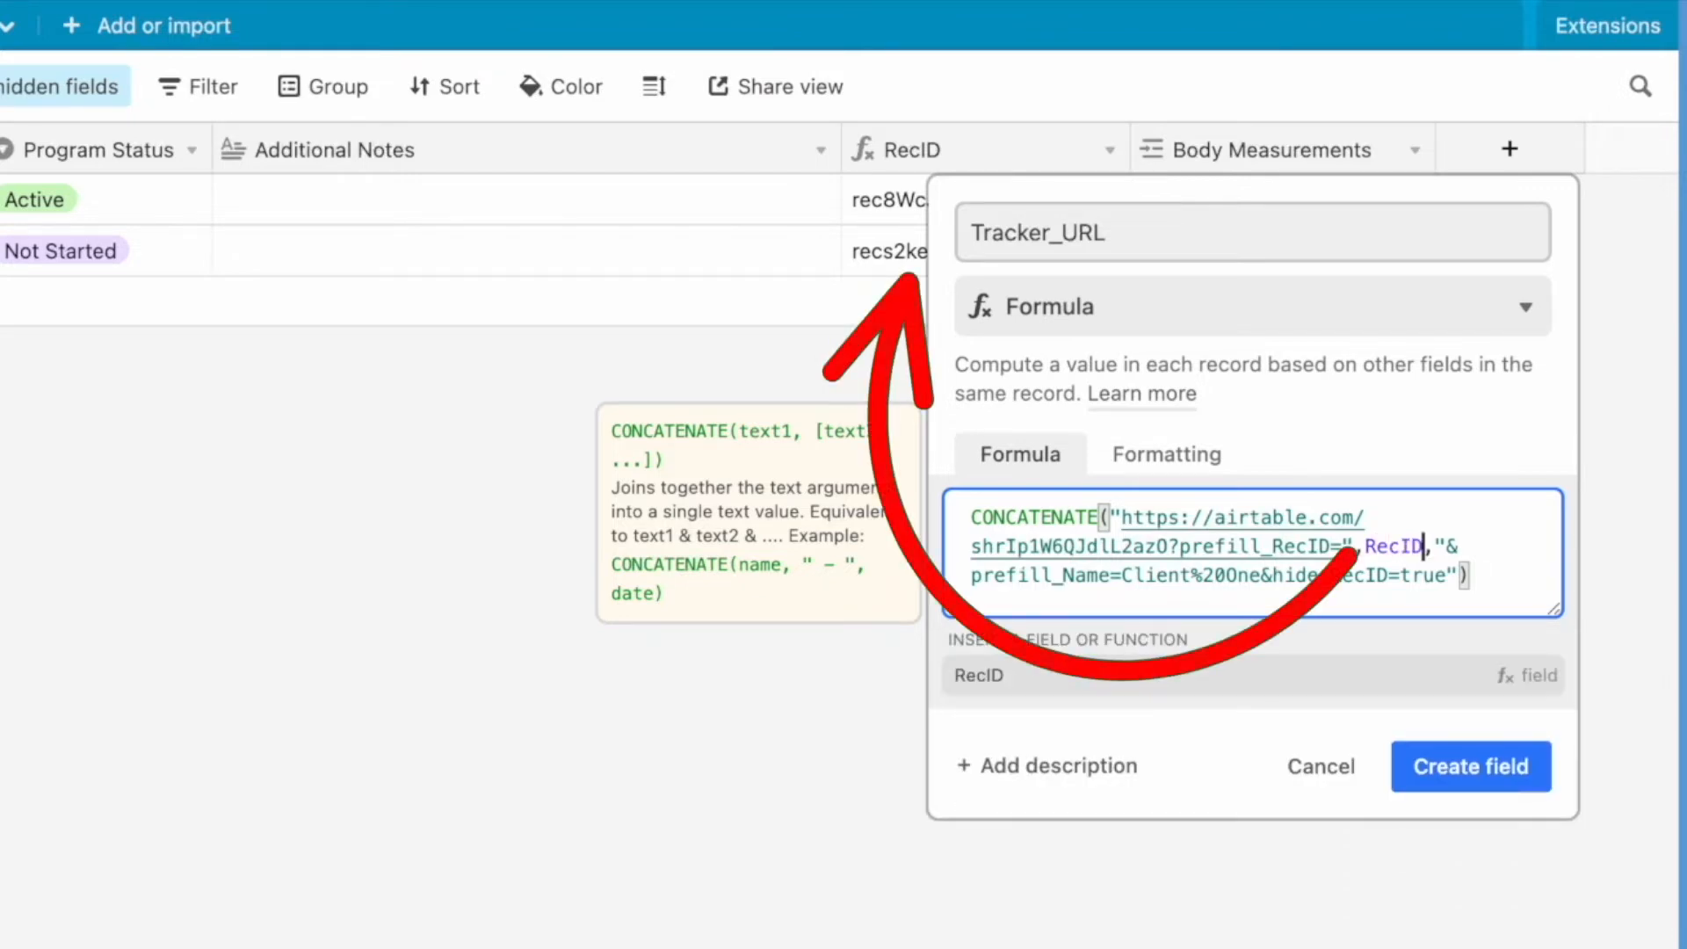
left_click(1335, 677)
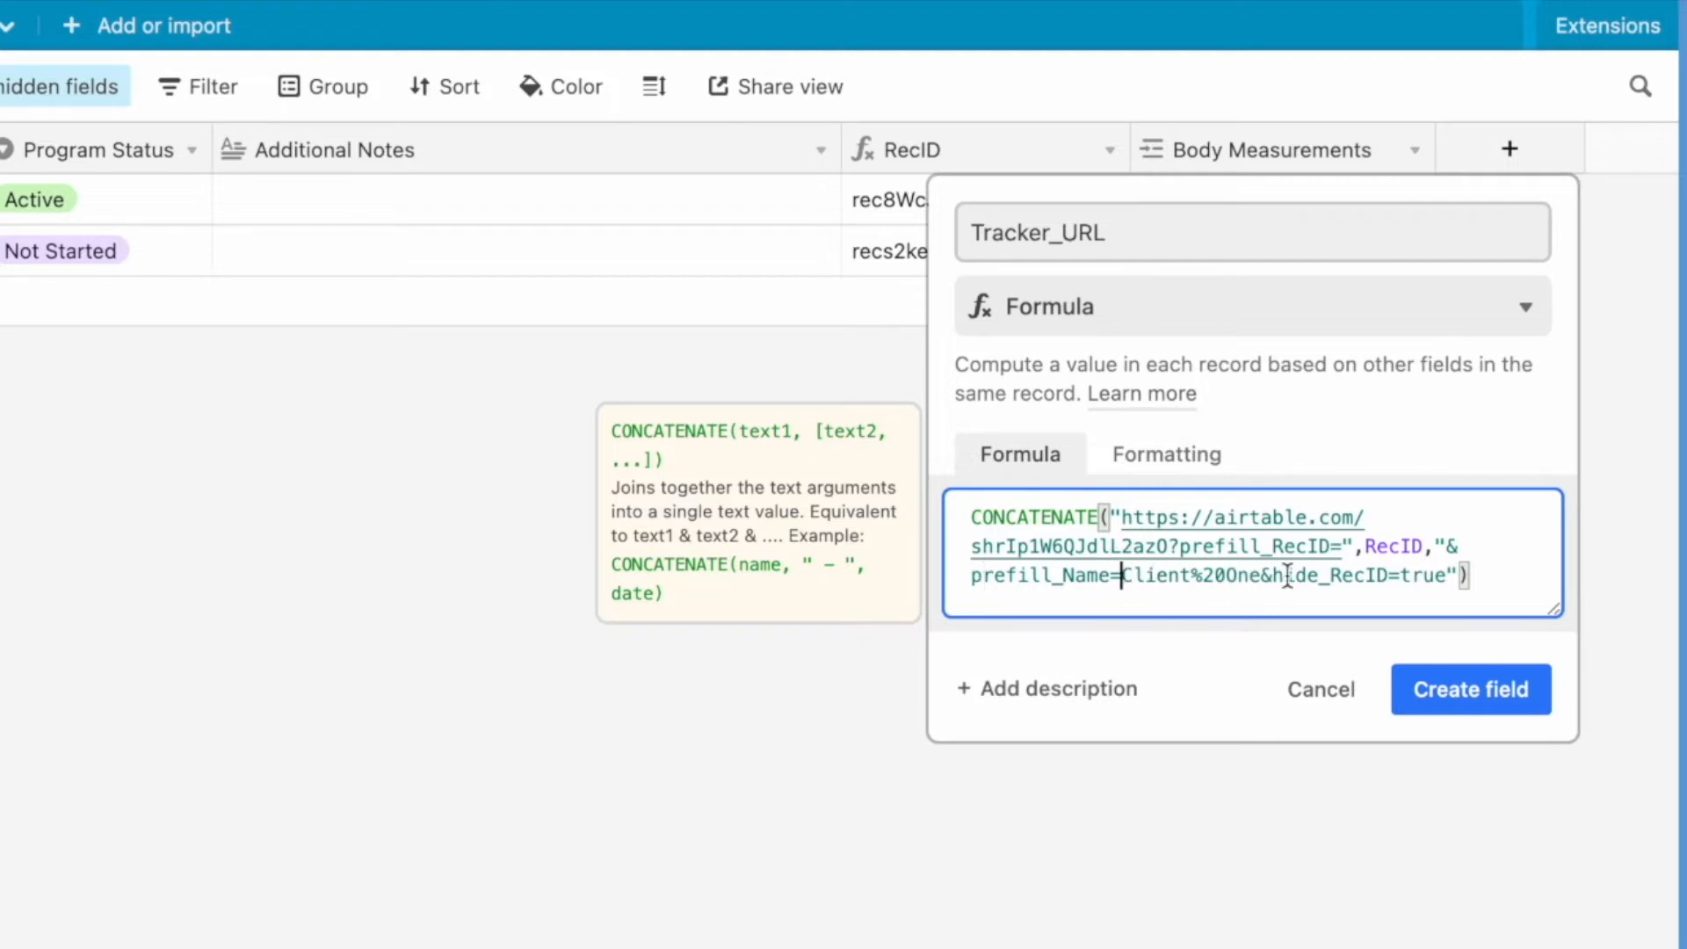
- Replace Client%20One in the formula with a reference to {Full Name}, splitting the quoted text around it with commas
left_click_drag(1263, 575, 1121, 576)
key("BackSpace")
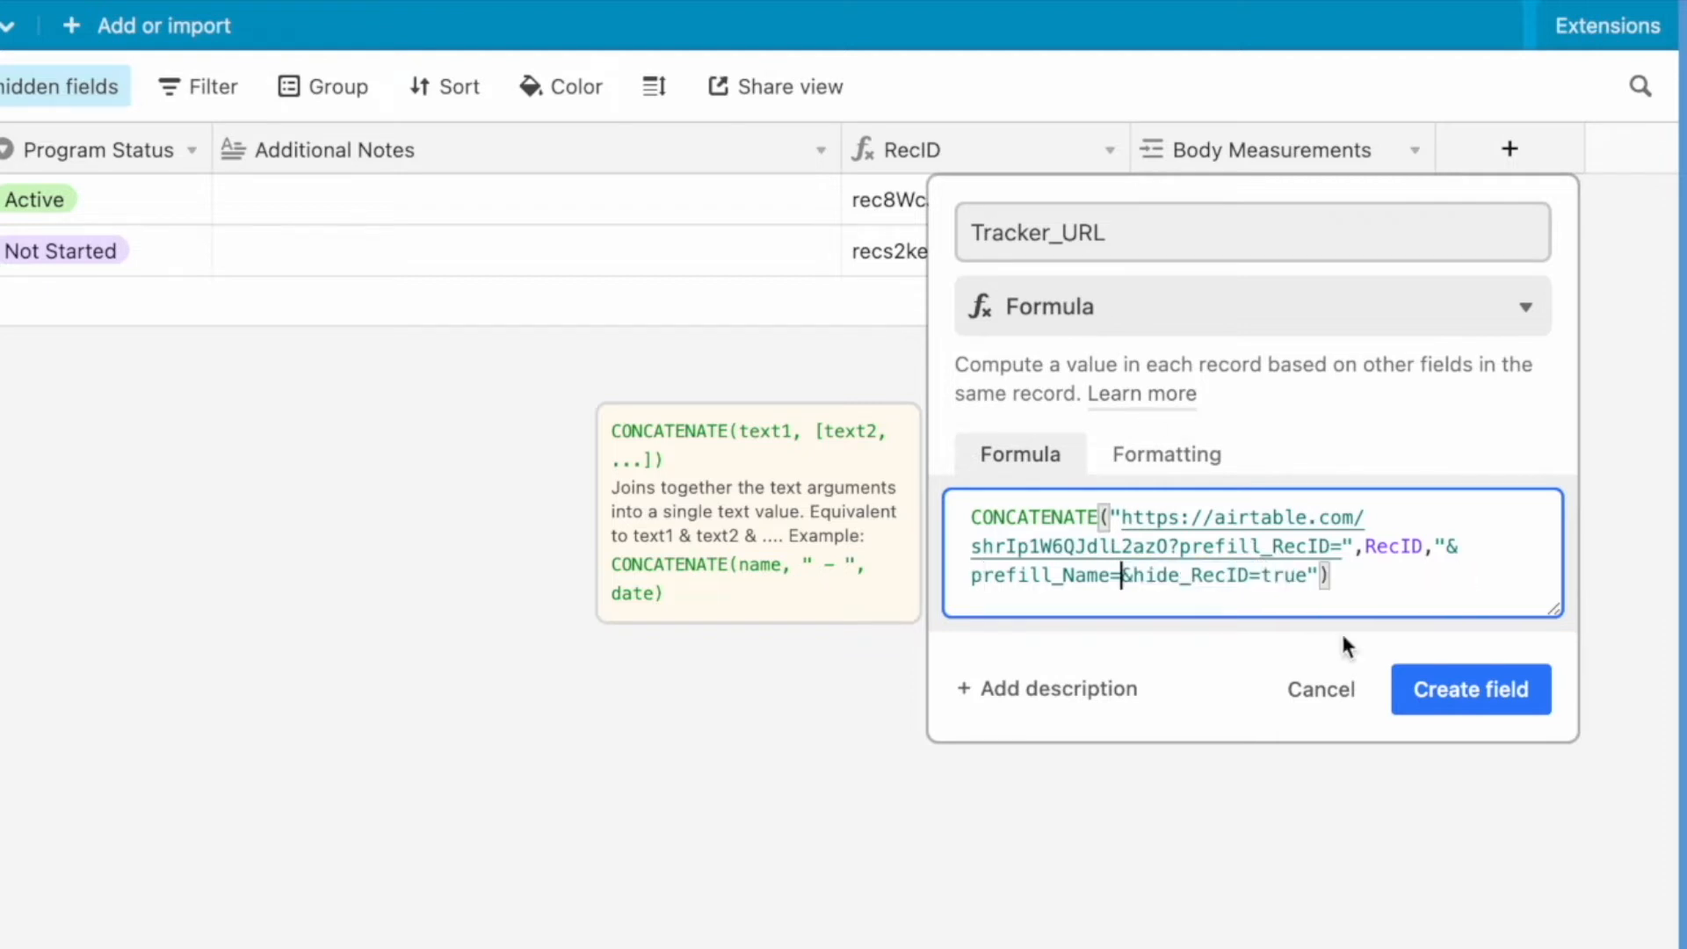
type("full")
key("BackSpace")
key("BackSpace")
key("BackSpace")
key("BackSpace")
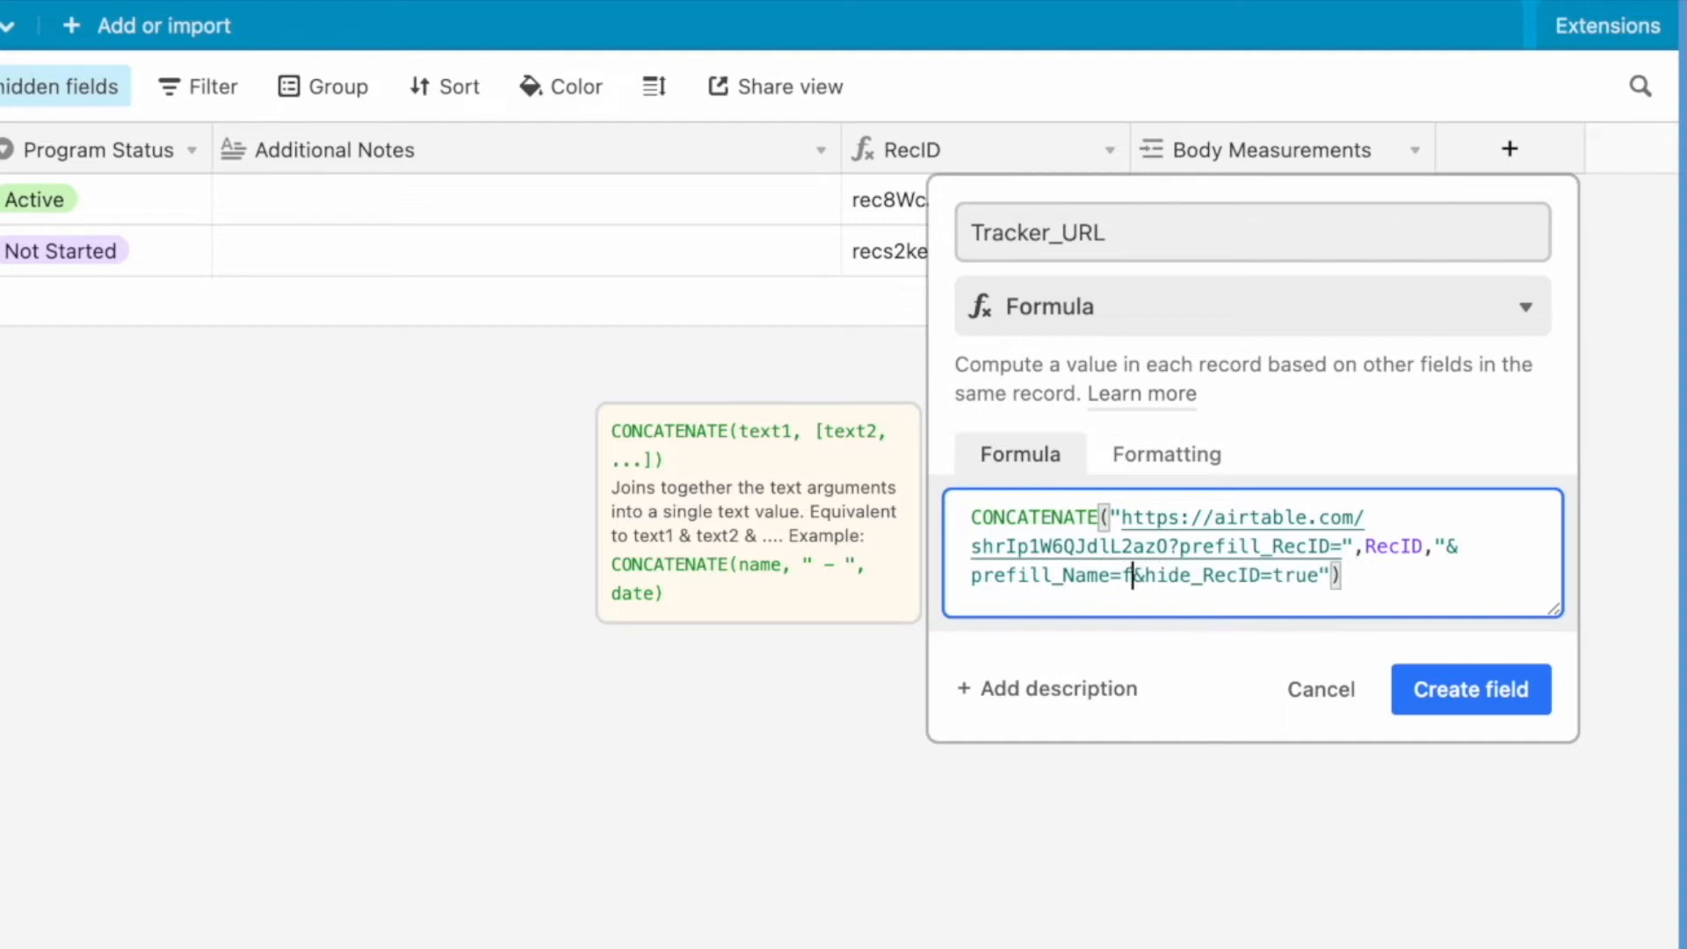
type("\",,\"")
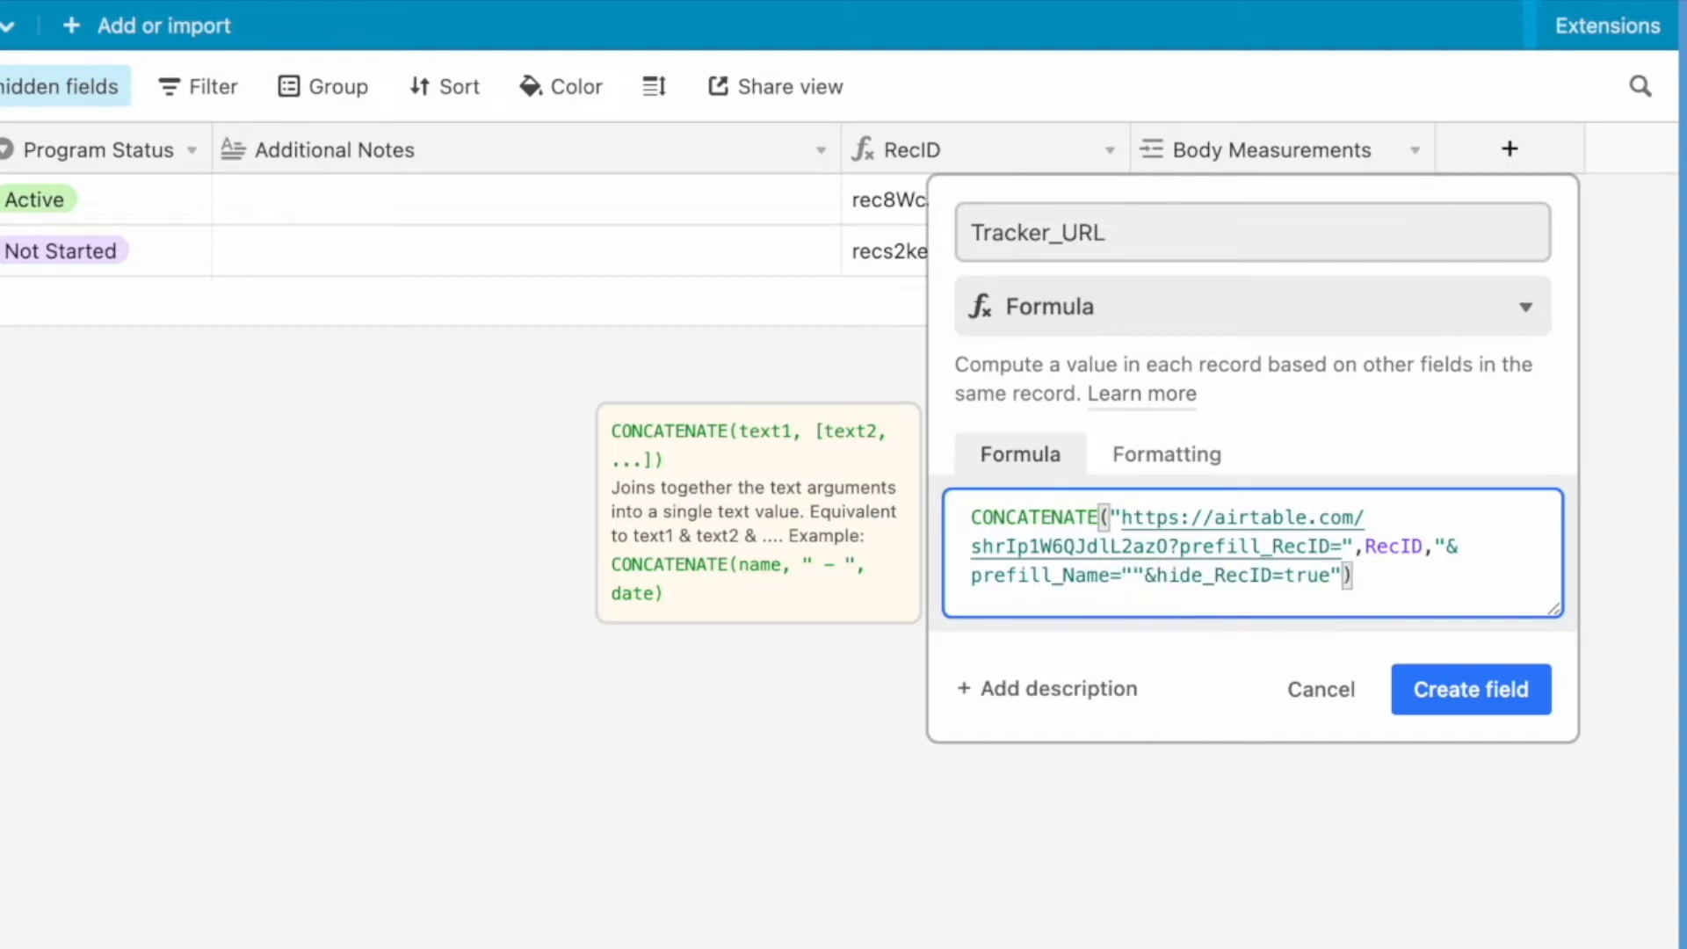
key("Left")
type("full")
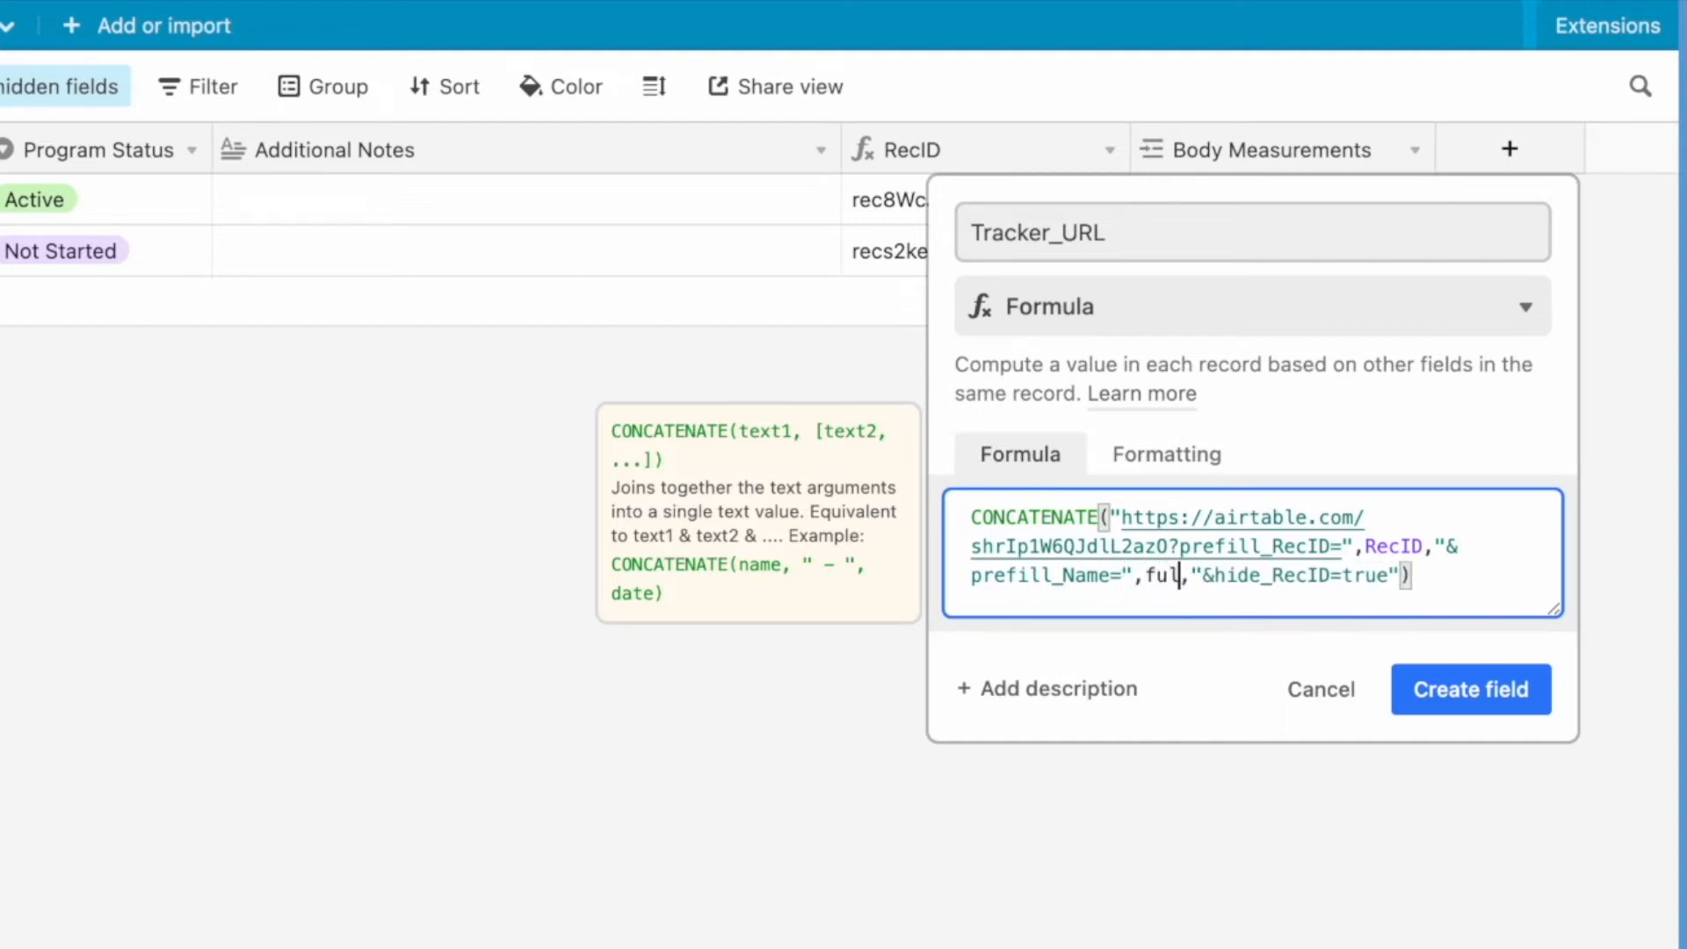
key("Return")
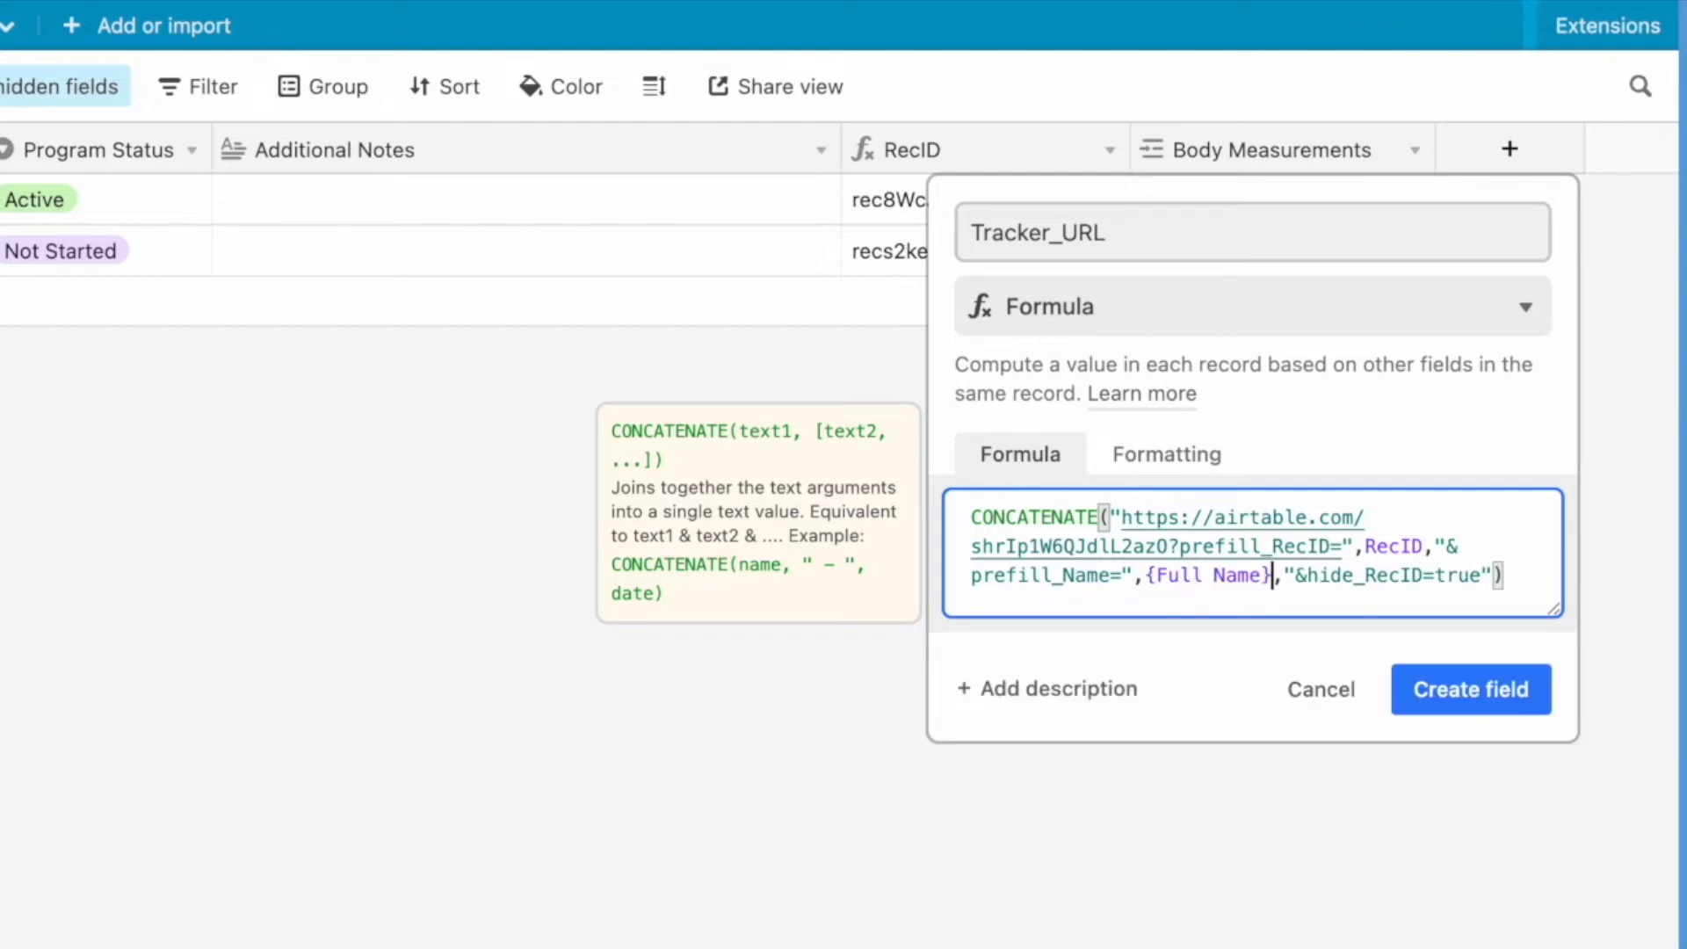
- Wrap {Full Name} in ENCODE_URL_COMPONENT() and create the Tracker_URL field
double_click(1147, 576)
key("ctrl+c")
key("BackSpace")
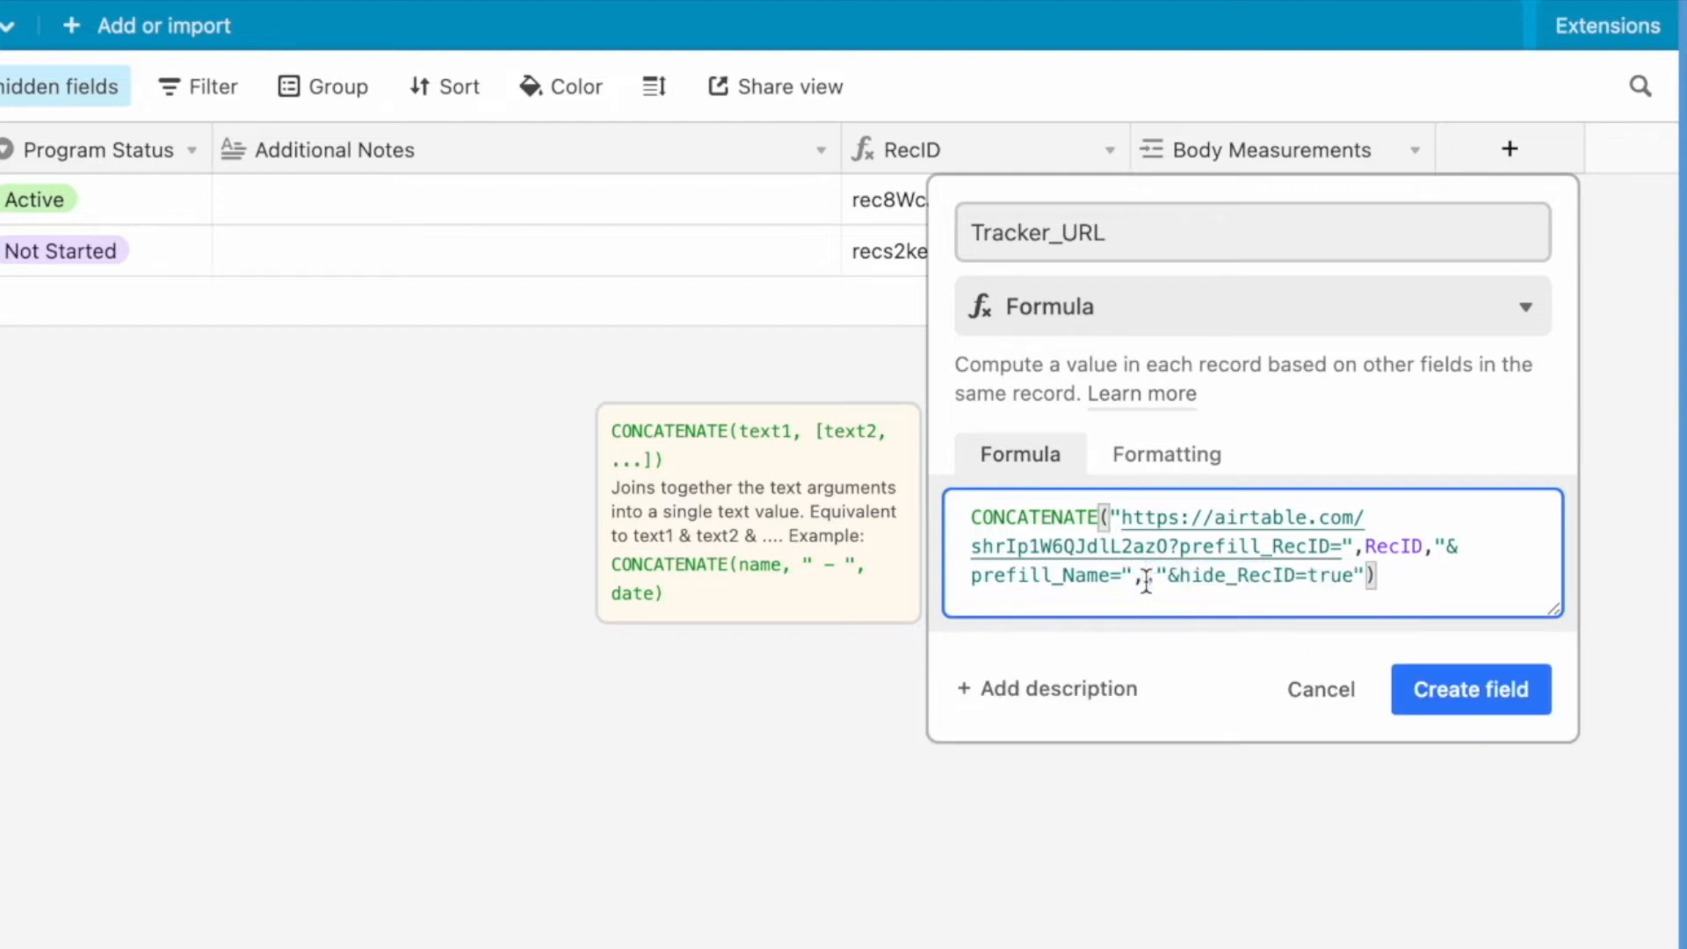
type("encode")
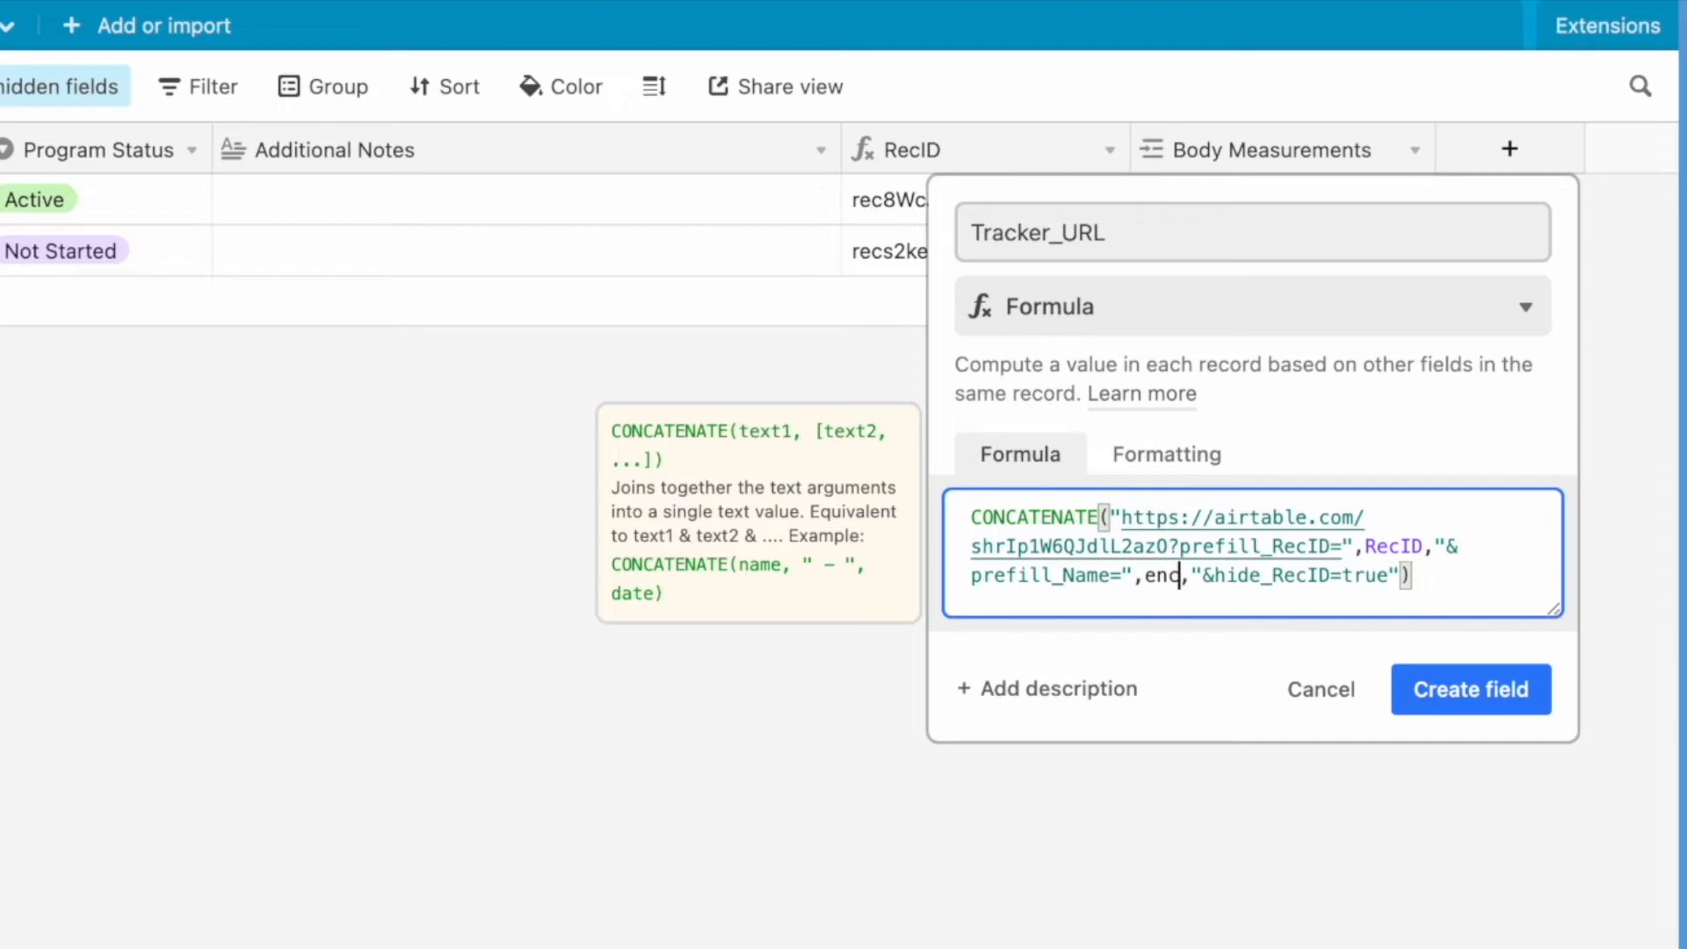
left_click(1151, 677)
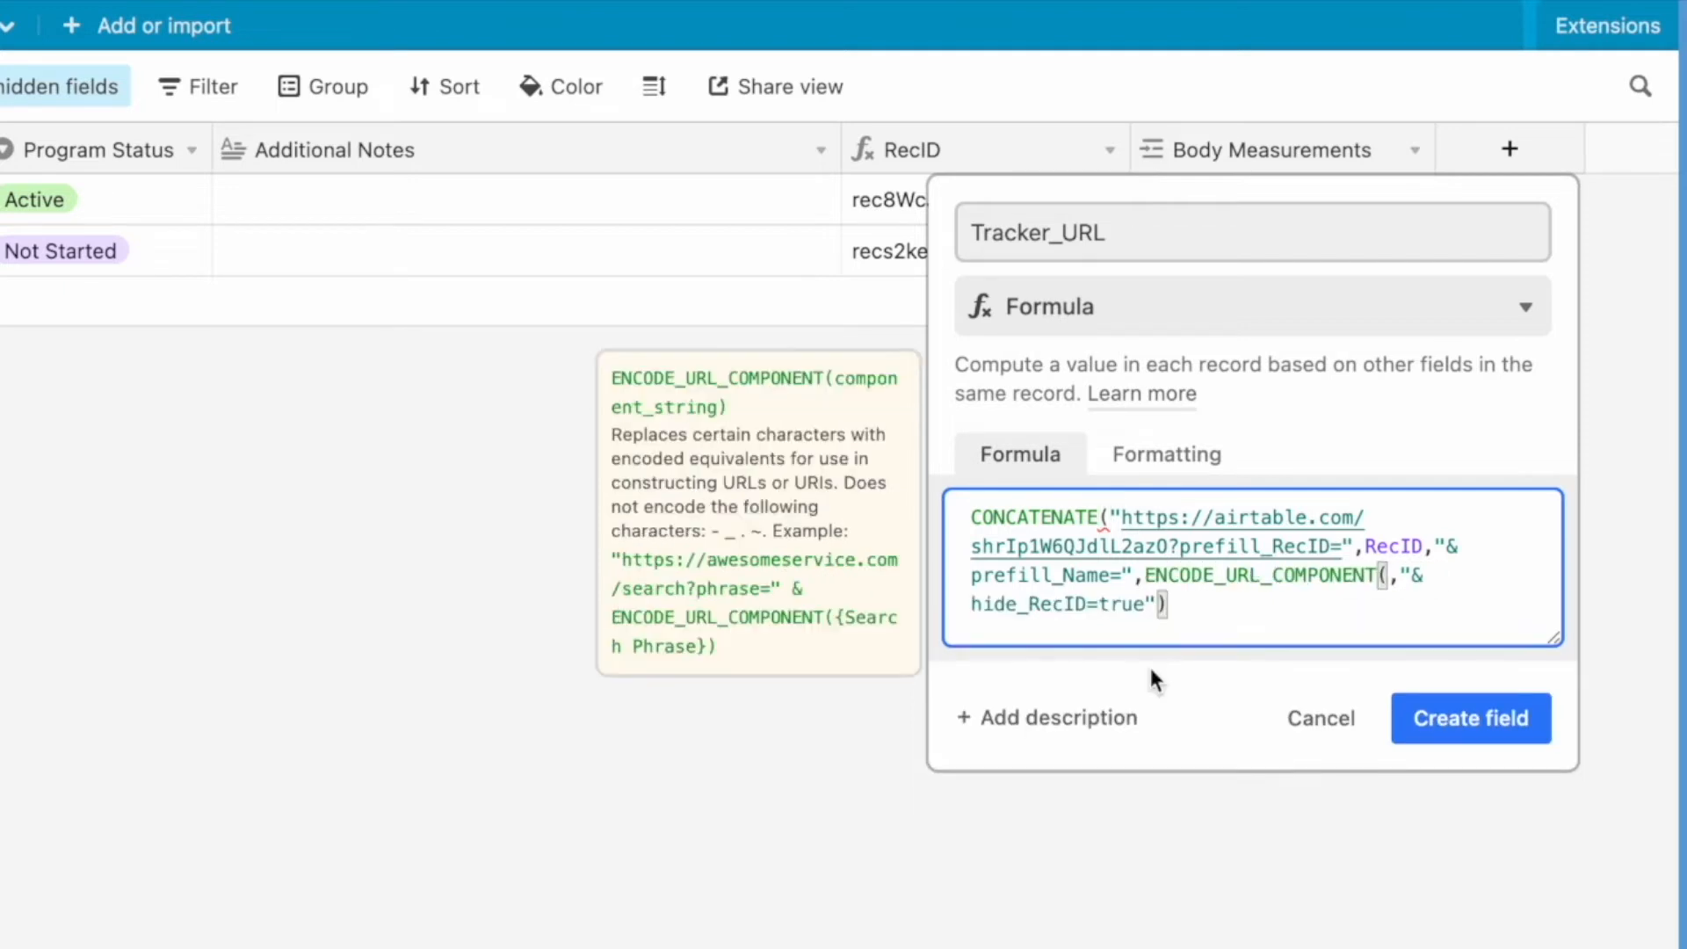
type(")")
key("Left")
key("ctrl+v")
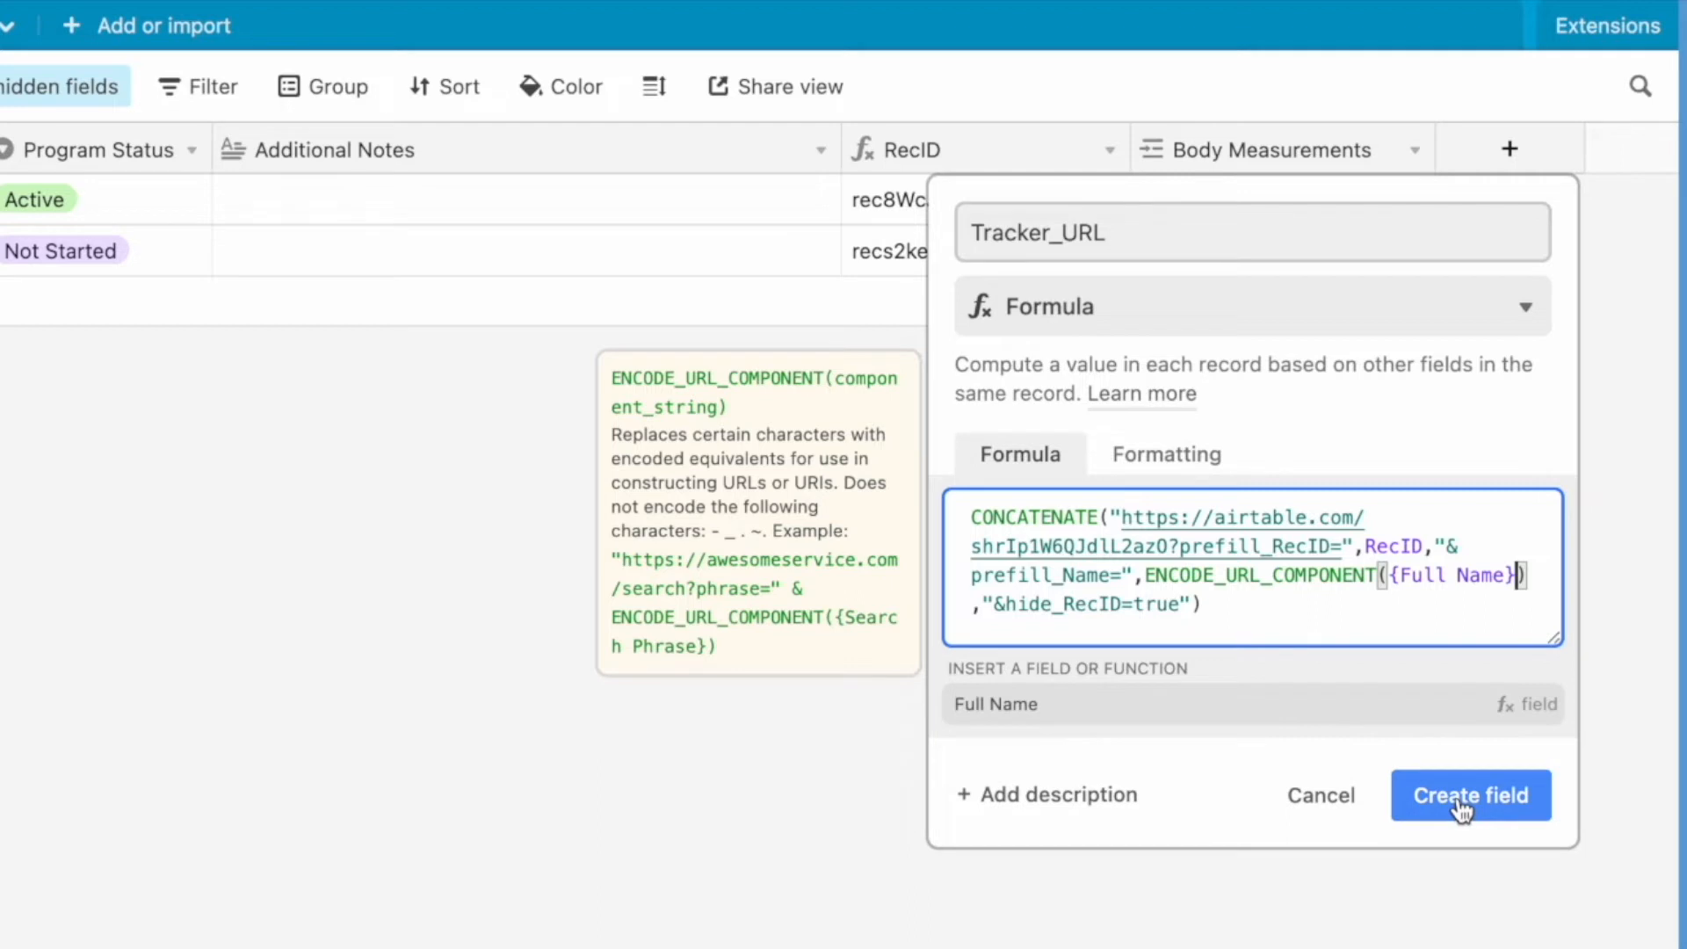
left_click(1377, 629)
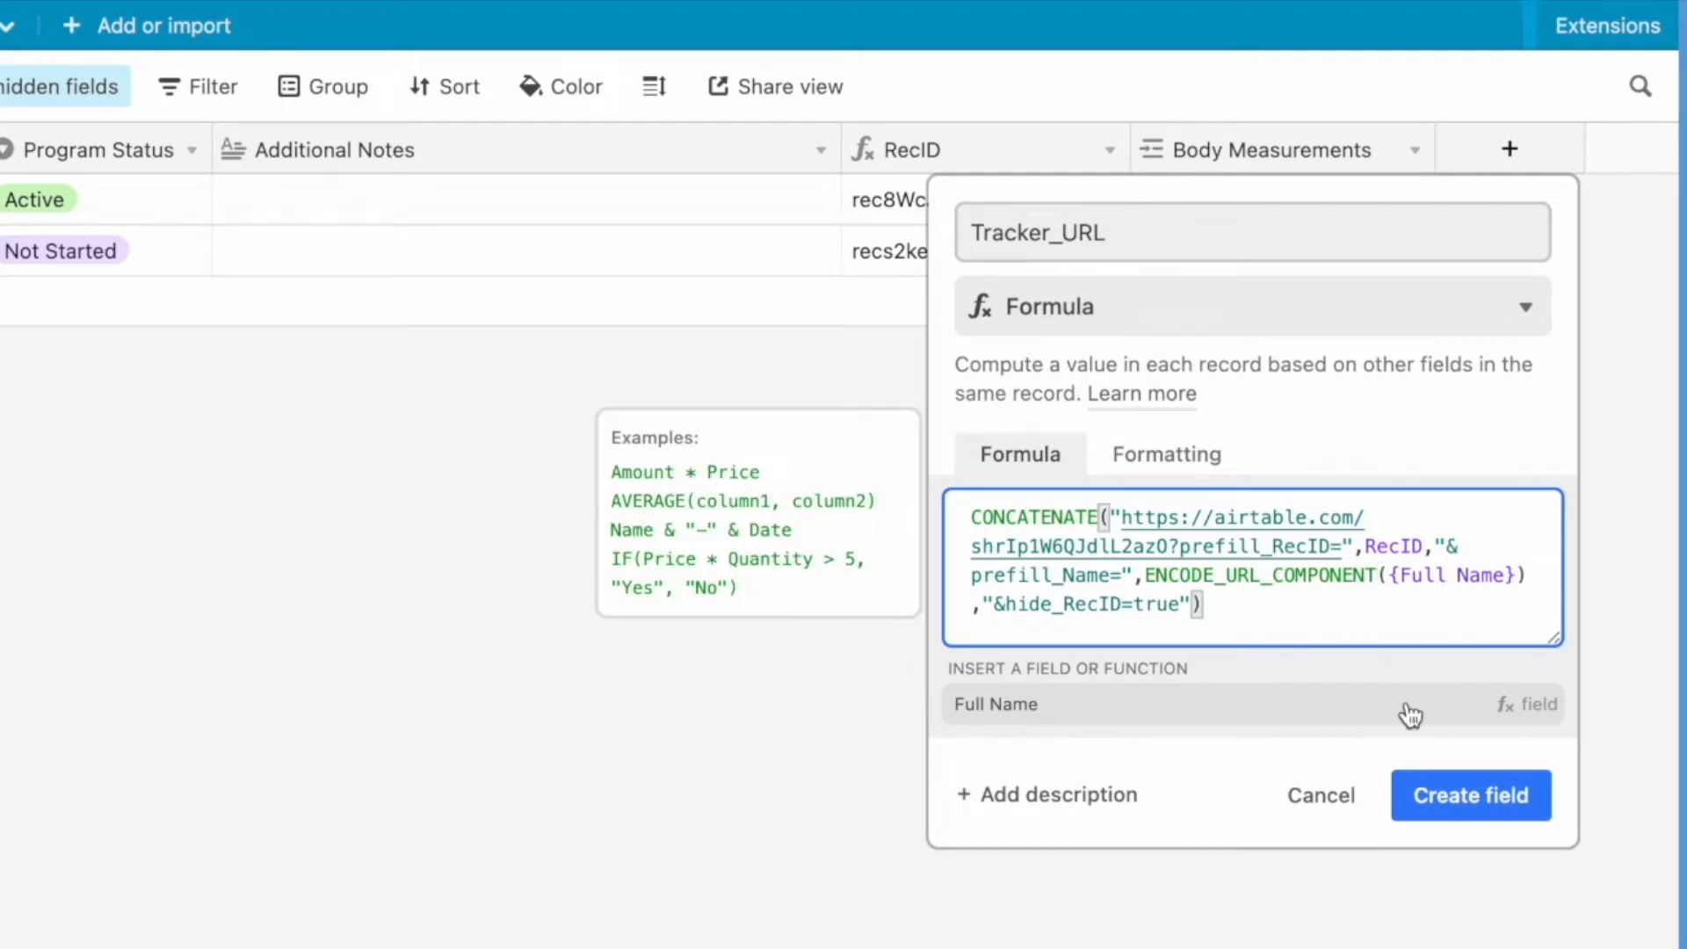
left_click(1448, 809)
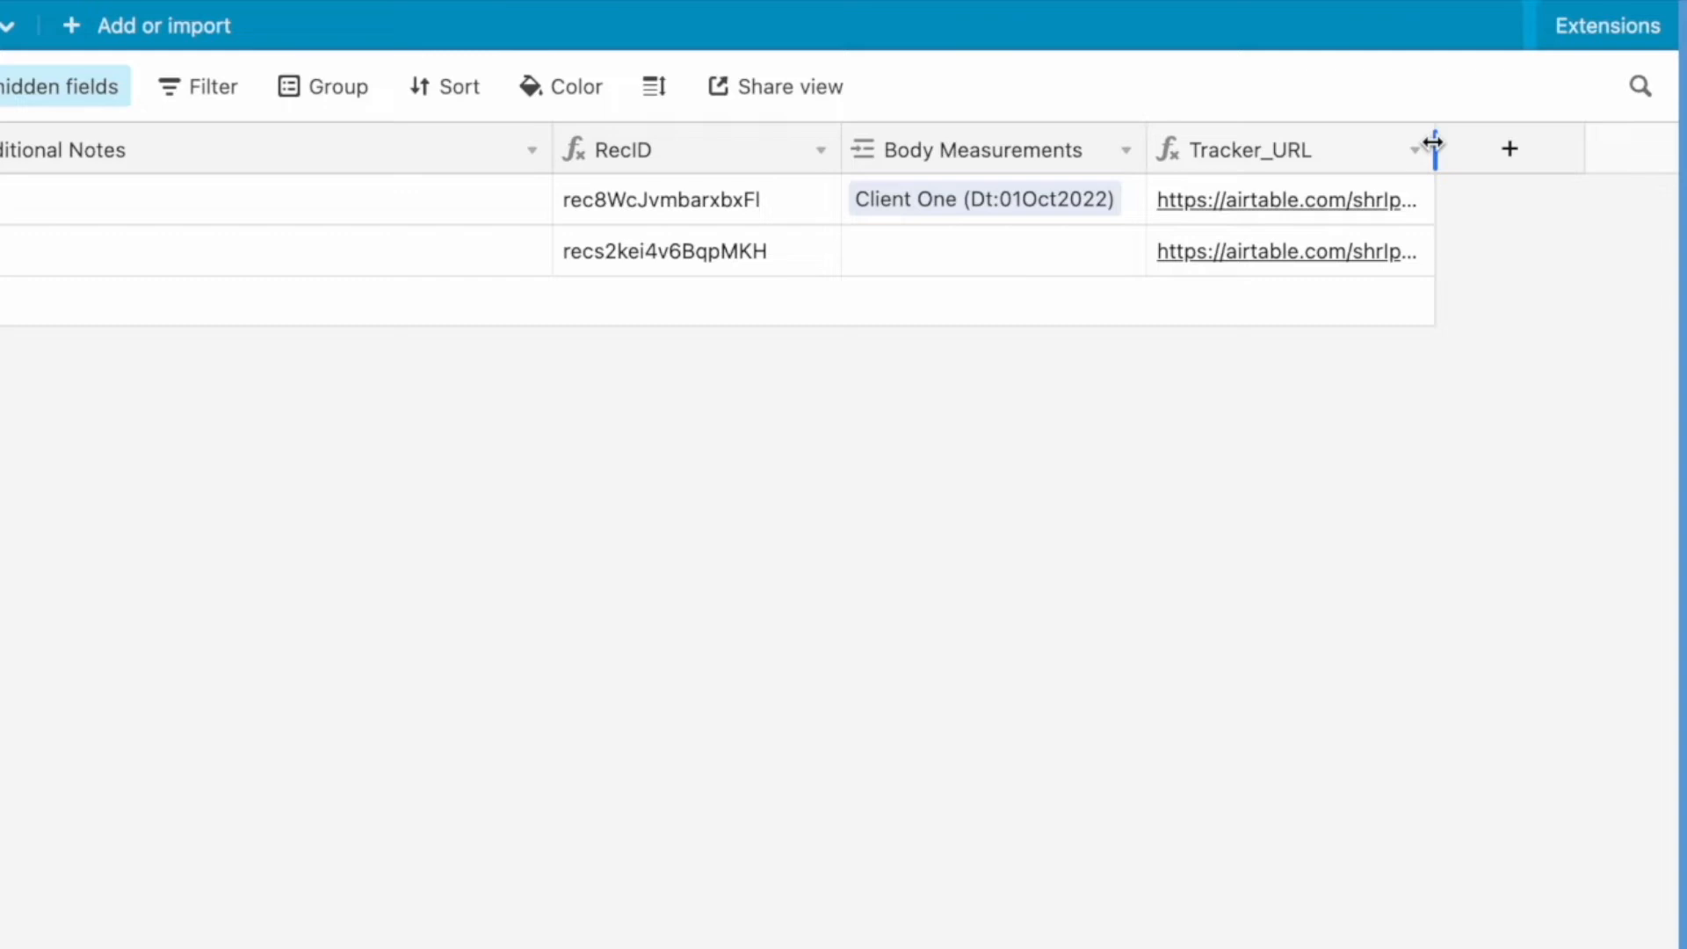
- Widen the Tracker_URL column slightly and open the first record's link to check the prefilled form
left_click_drag(1433, 143, 1508, 143)
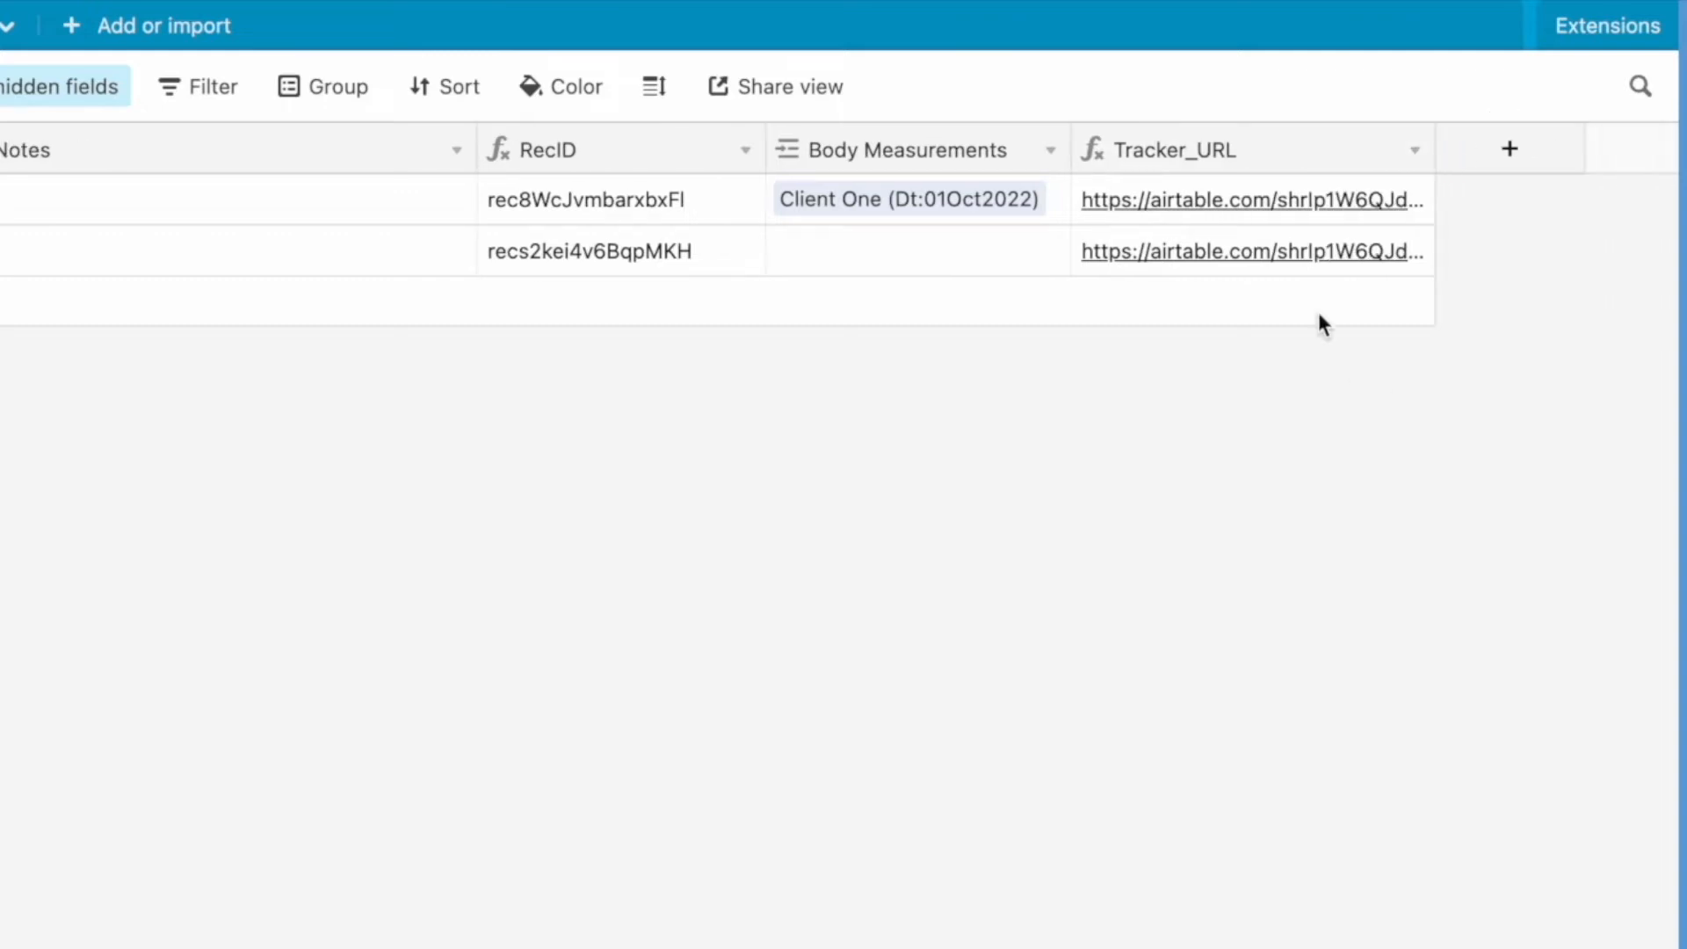
left_click(1268, 200)
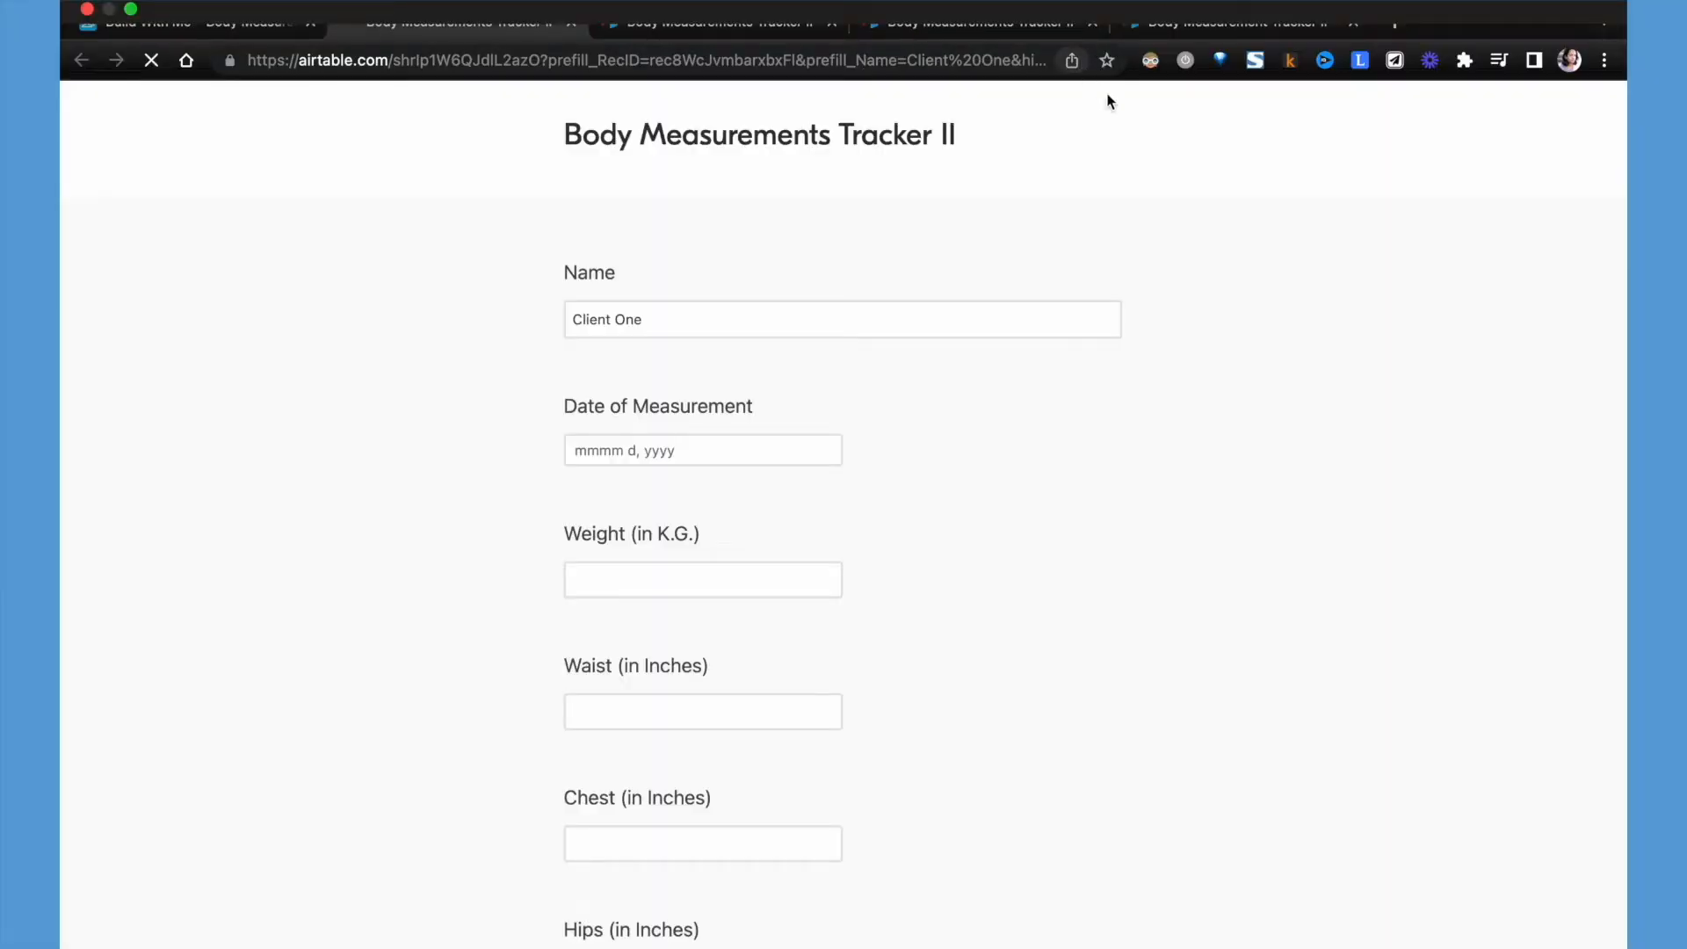
scroll(1189, 610, "down", 3)
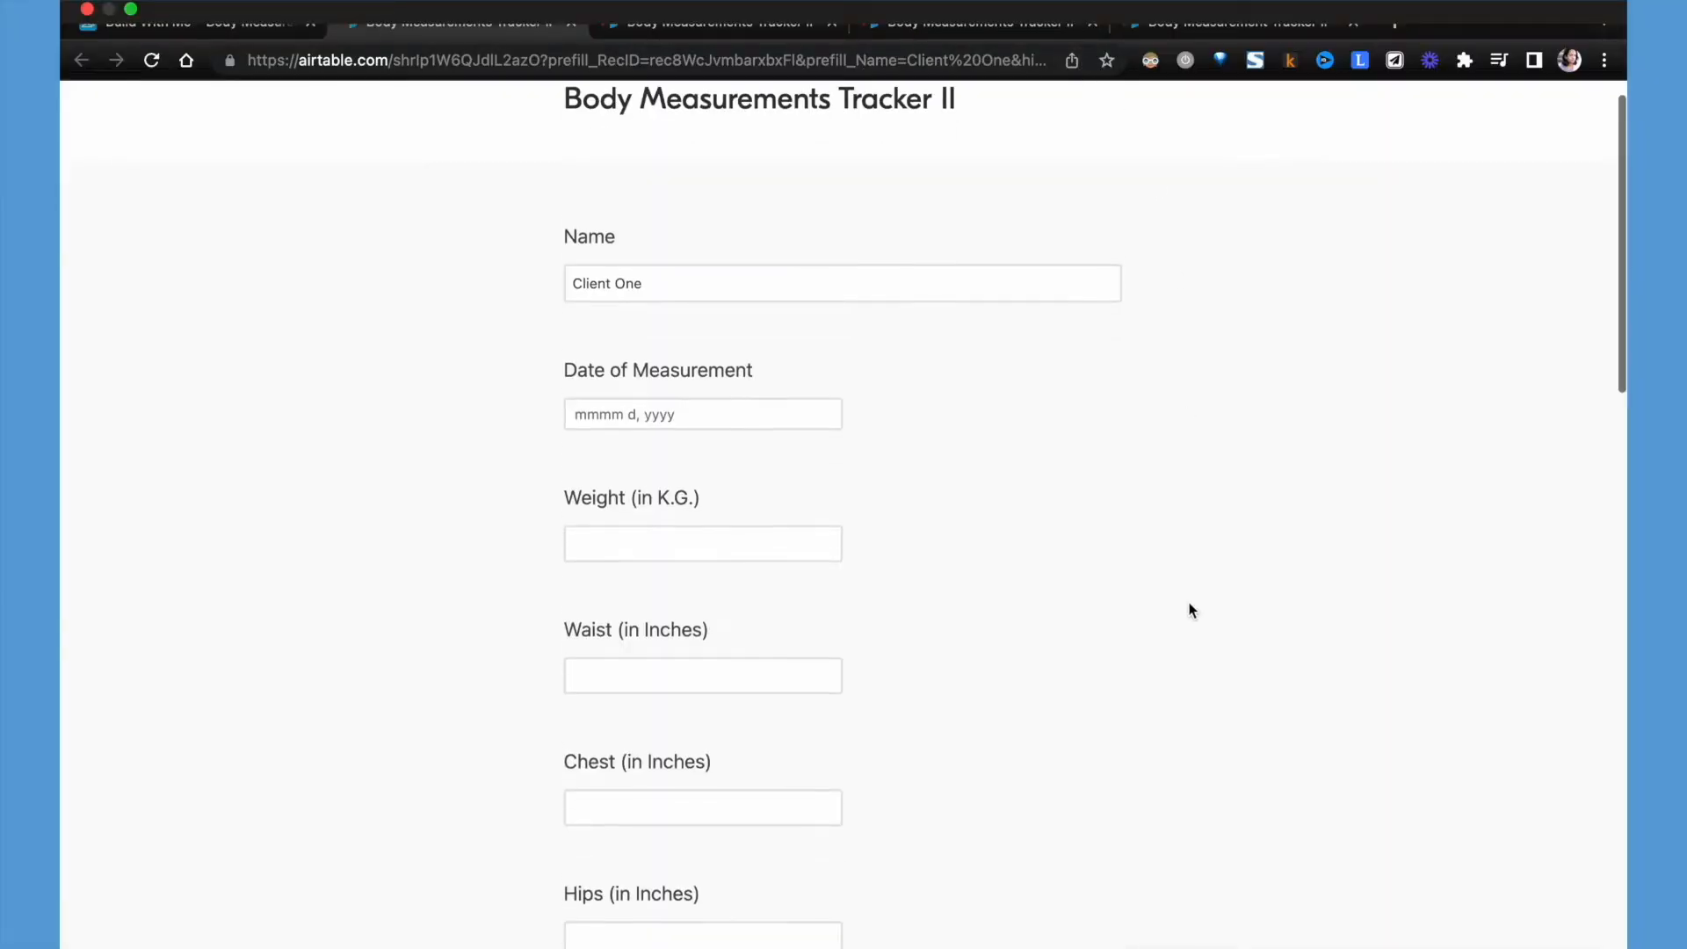
- Open the second enrollment record's Tracker_URL link and check the prefilled form
left_click(246, 28)
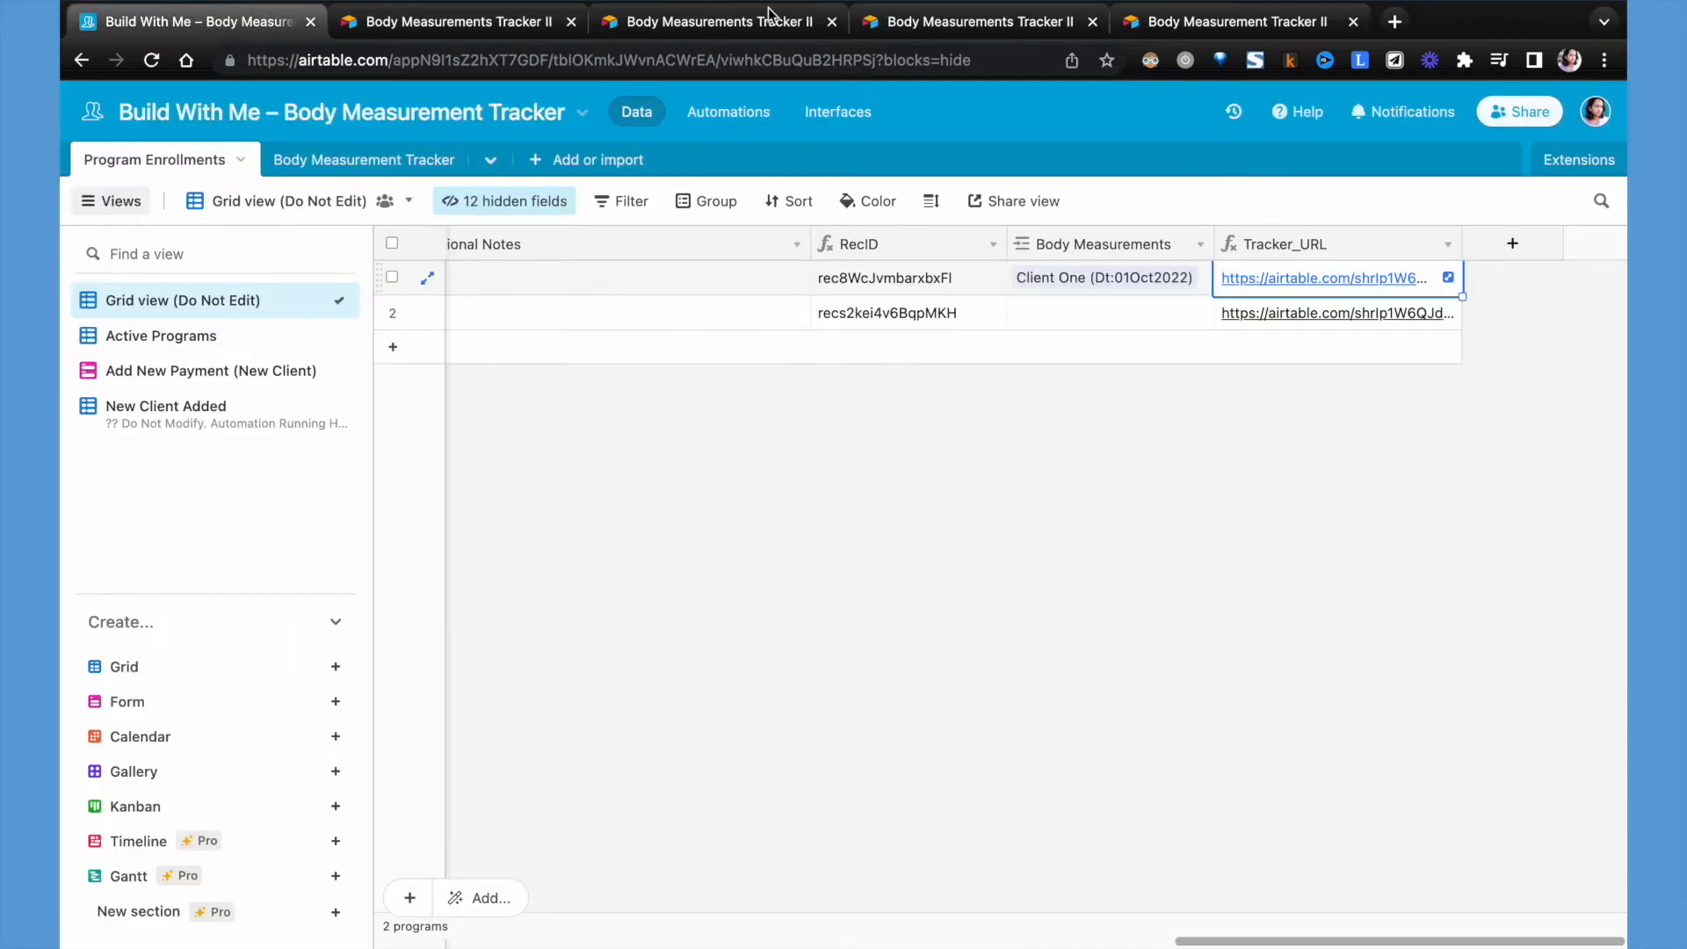
left_click(1373, 319)
left_click(1373, 314)
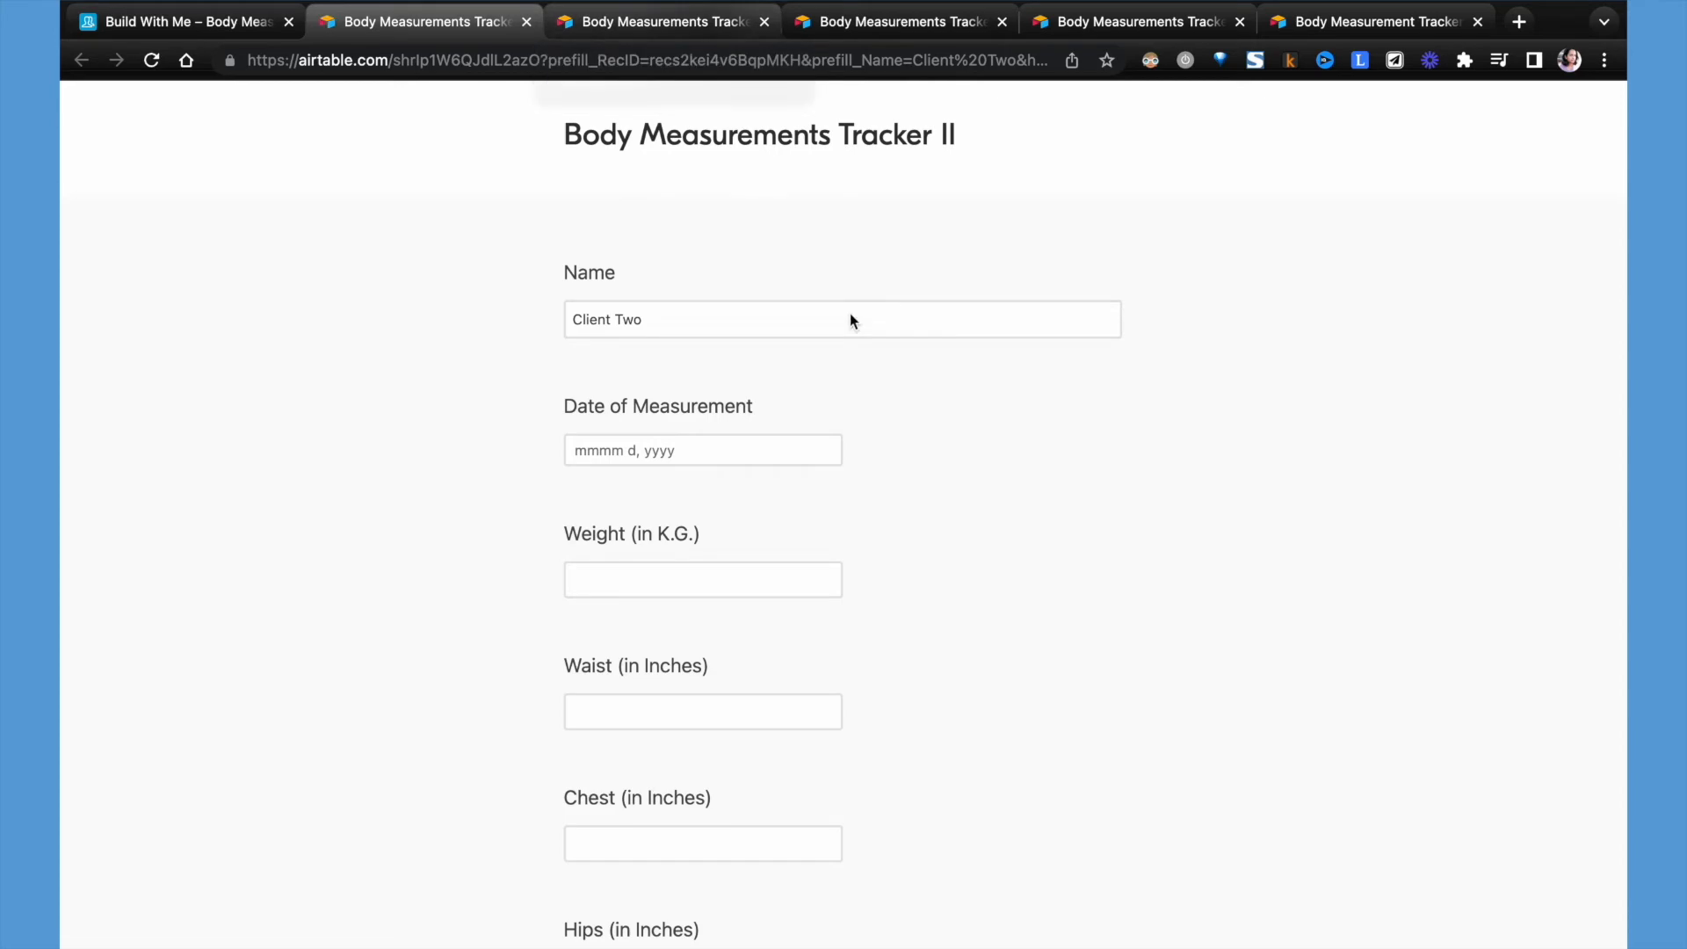
scroll(998, 851, "down", 5)
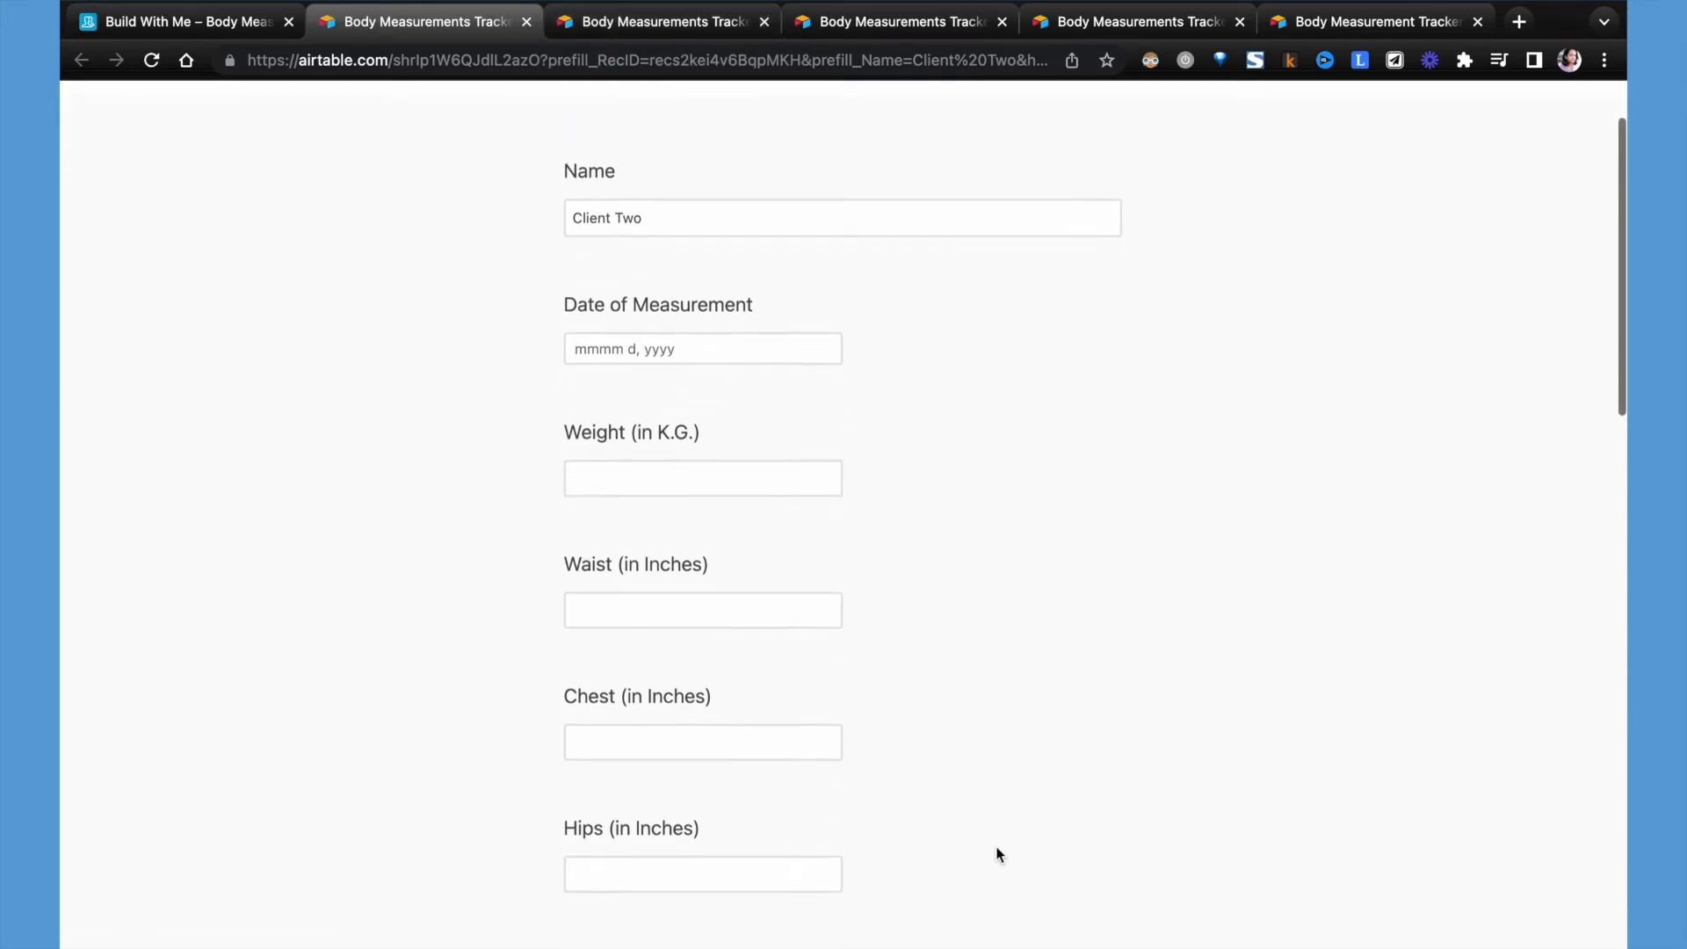
scroll(998, 852, "down", 4)
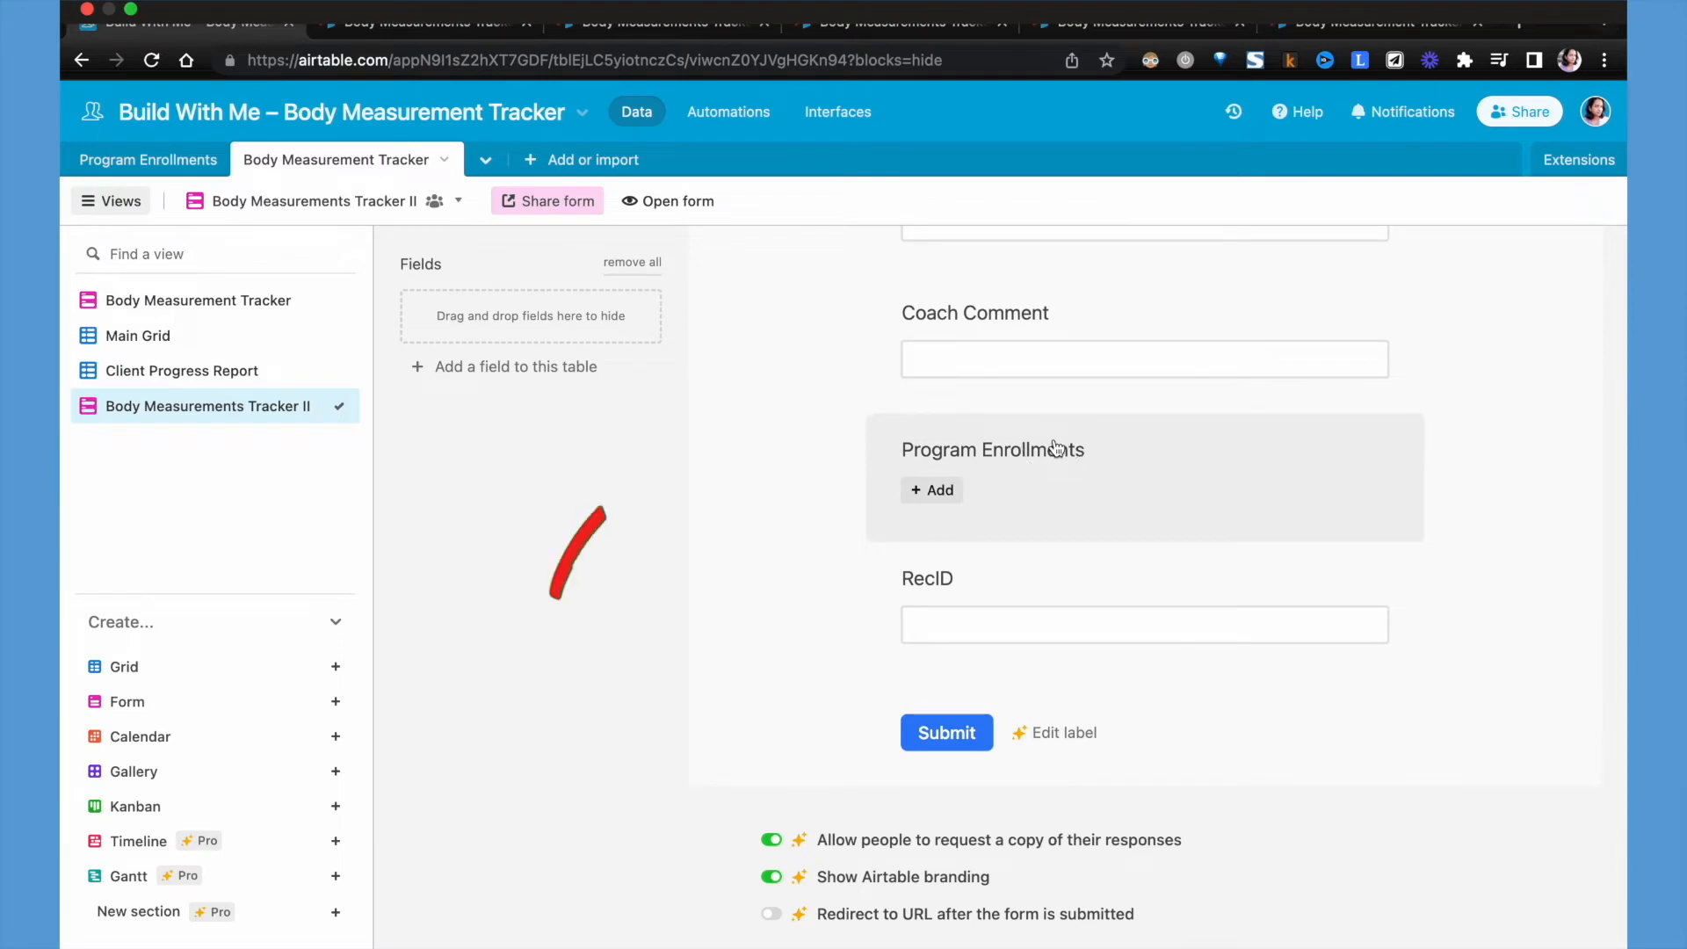
- Remove the Program Enrollments field from the Body Measurements Tracker II form
left_click(1054, 448)
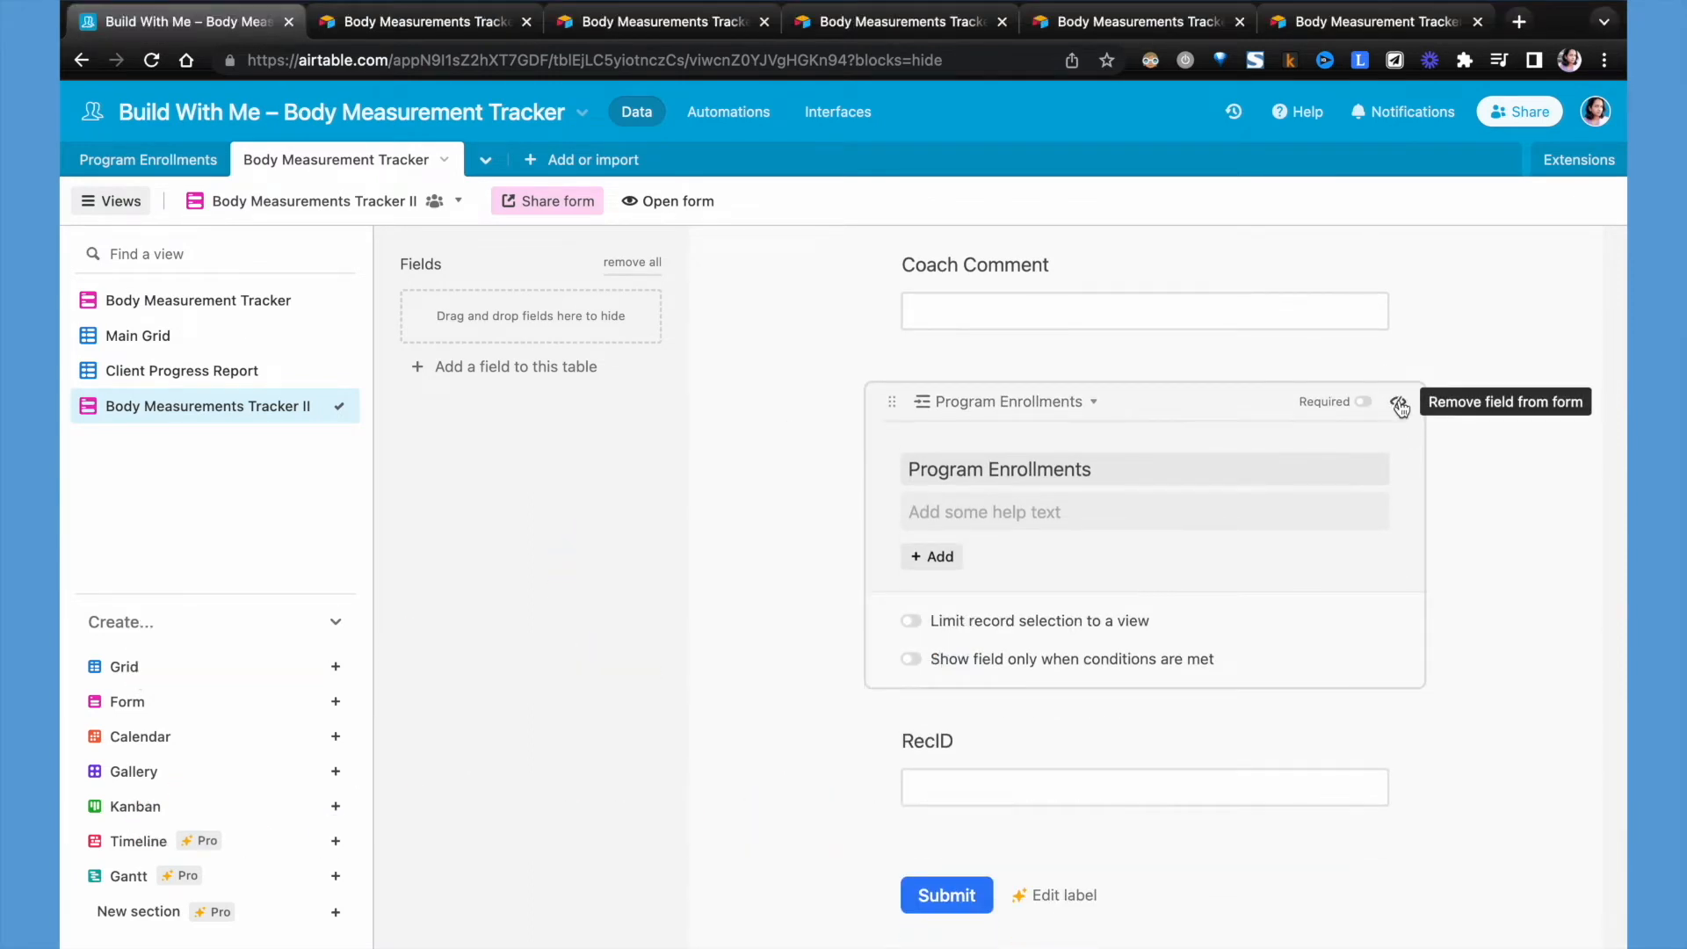
left_click(1401, 406)
scroll(789, 390, "up", 15)
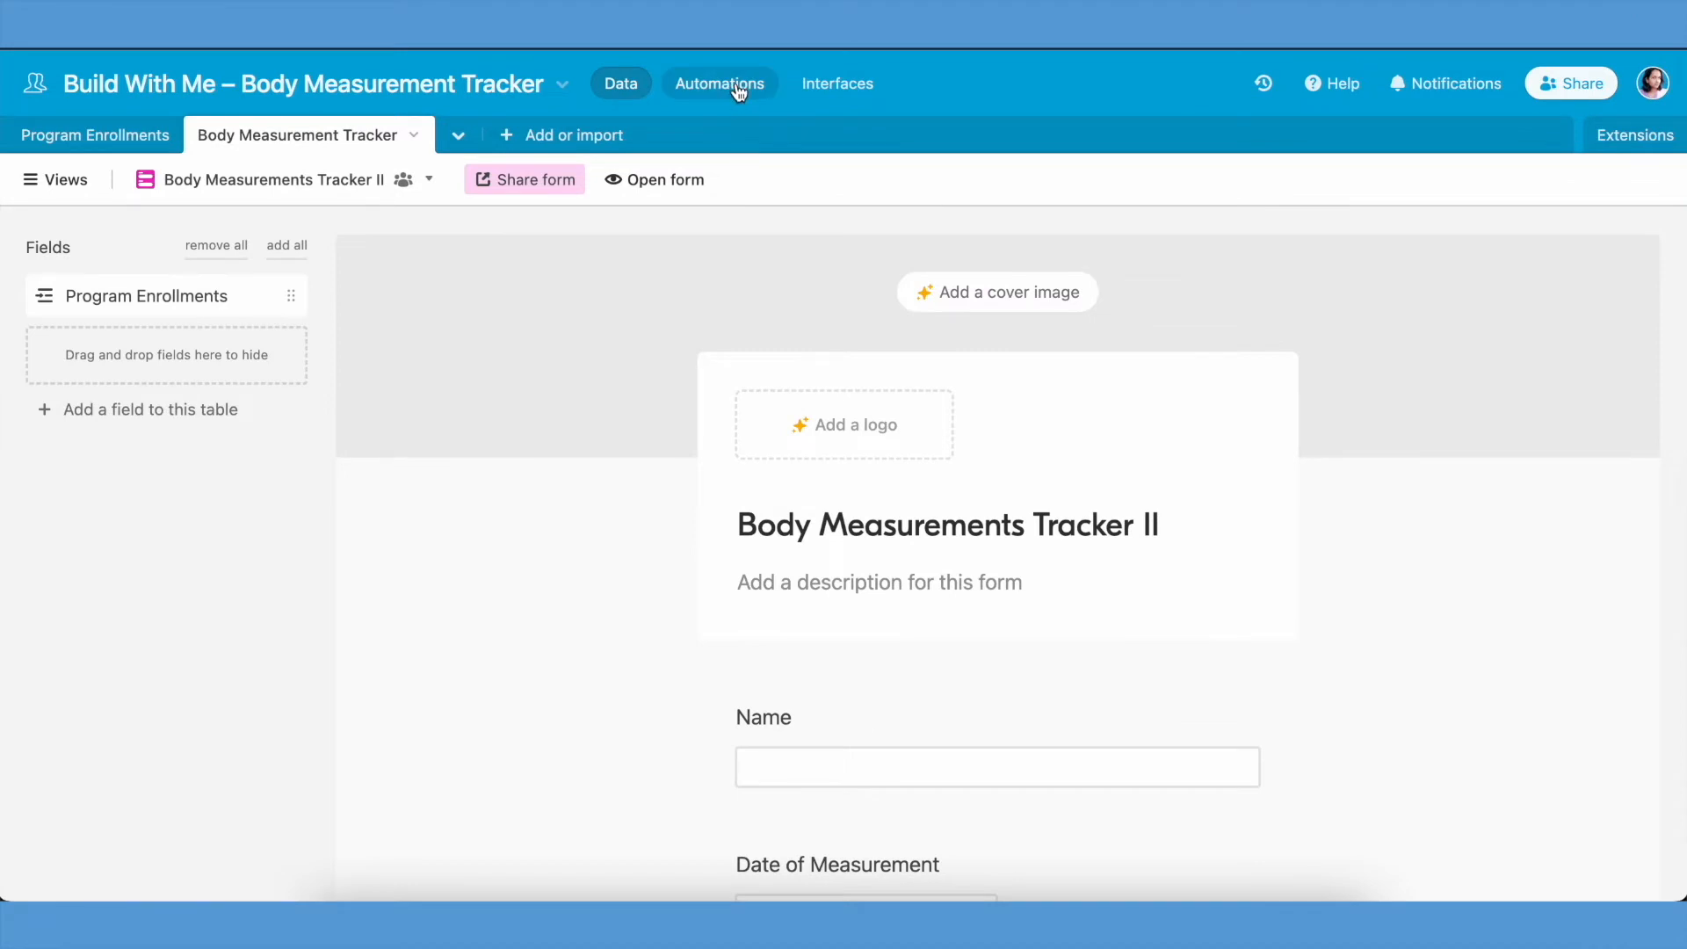
- Create a new automation with the trigger "When a form is submitted"
left_click(738, 85)
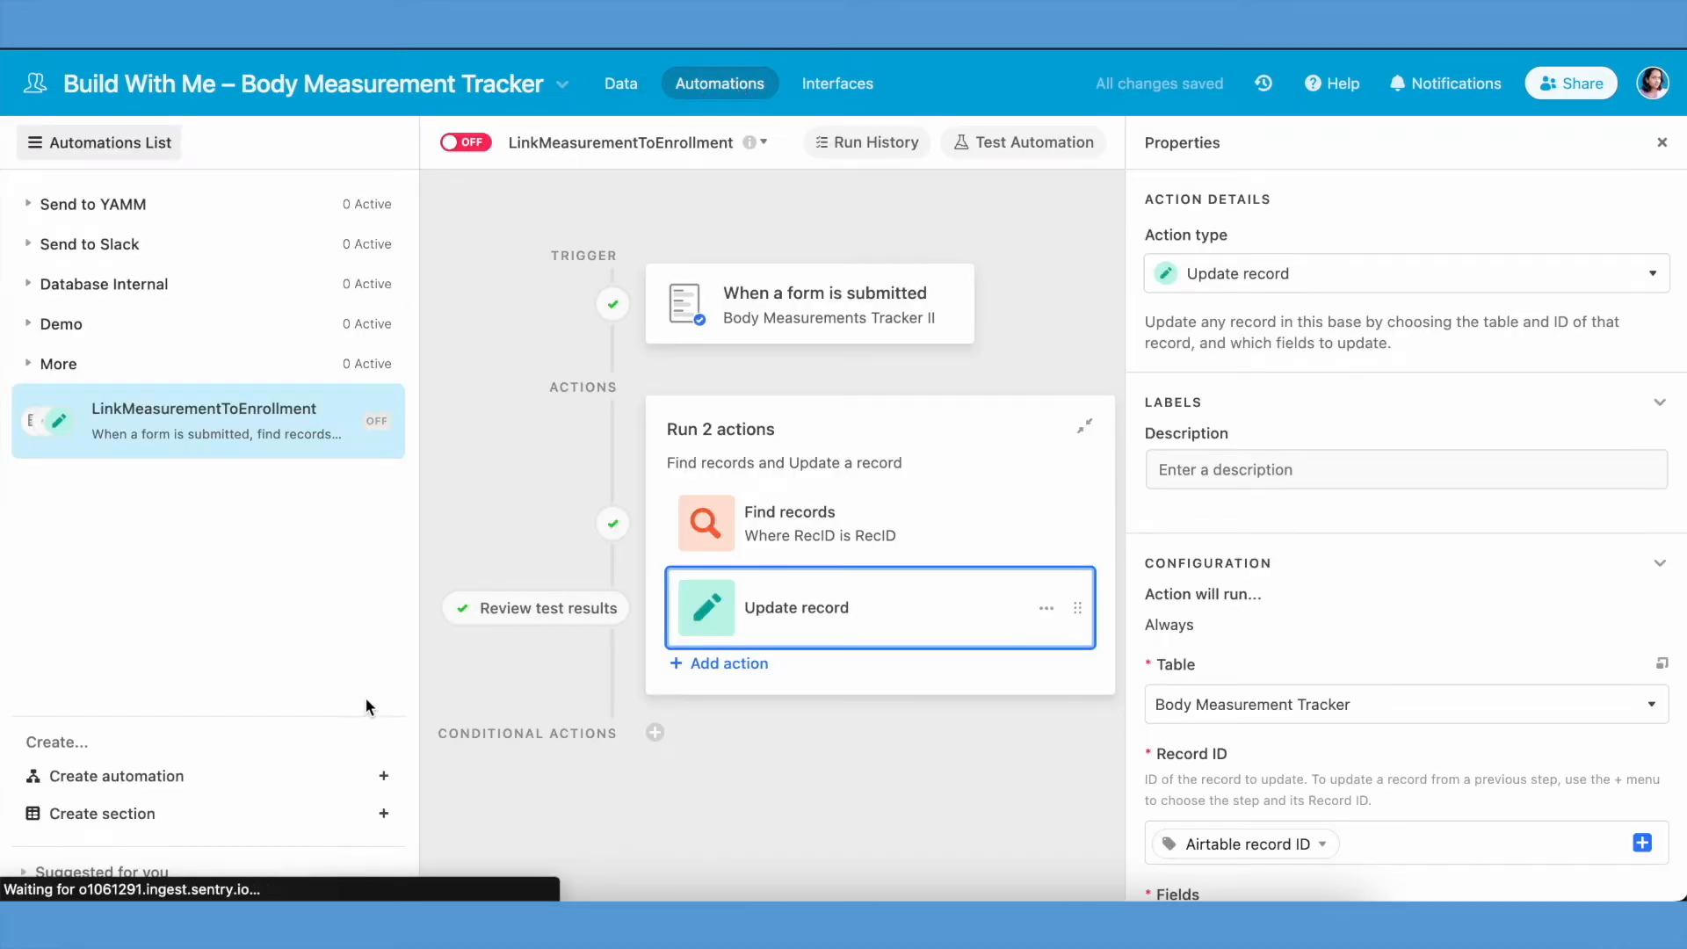
left_click(383, 775)
left_click(1081, 307)
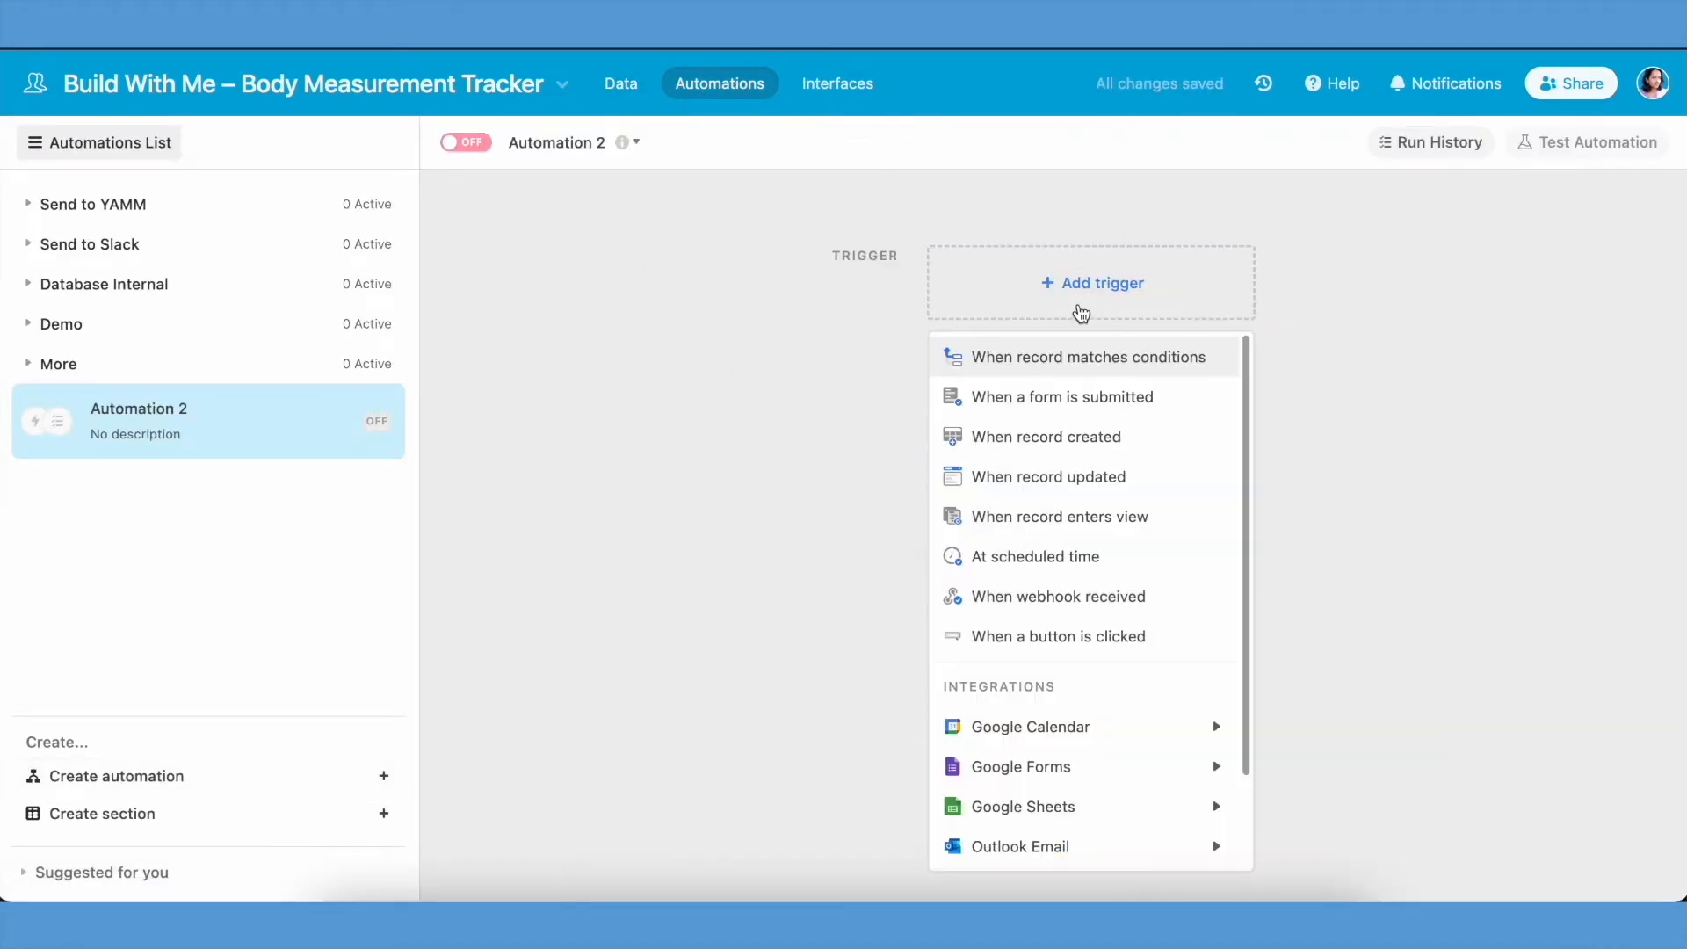
left_click(1074, 394)
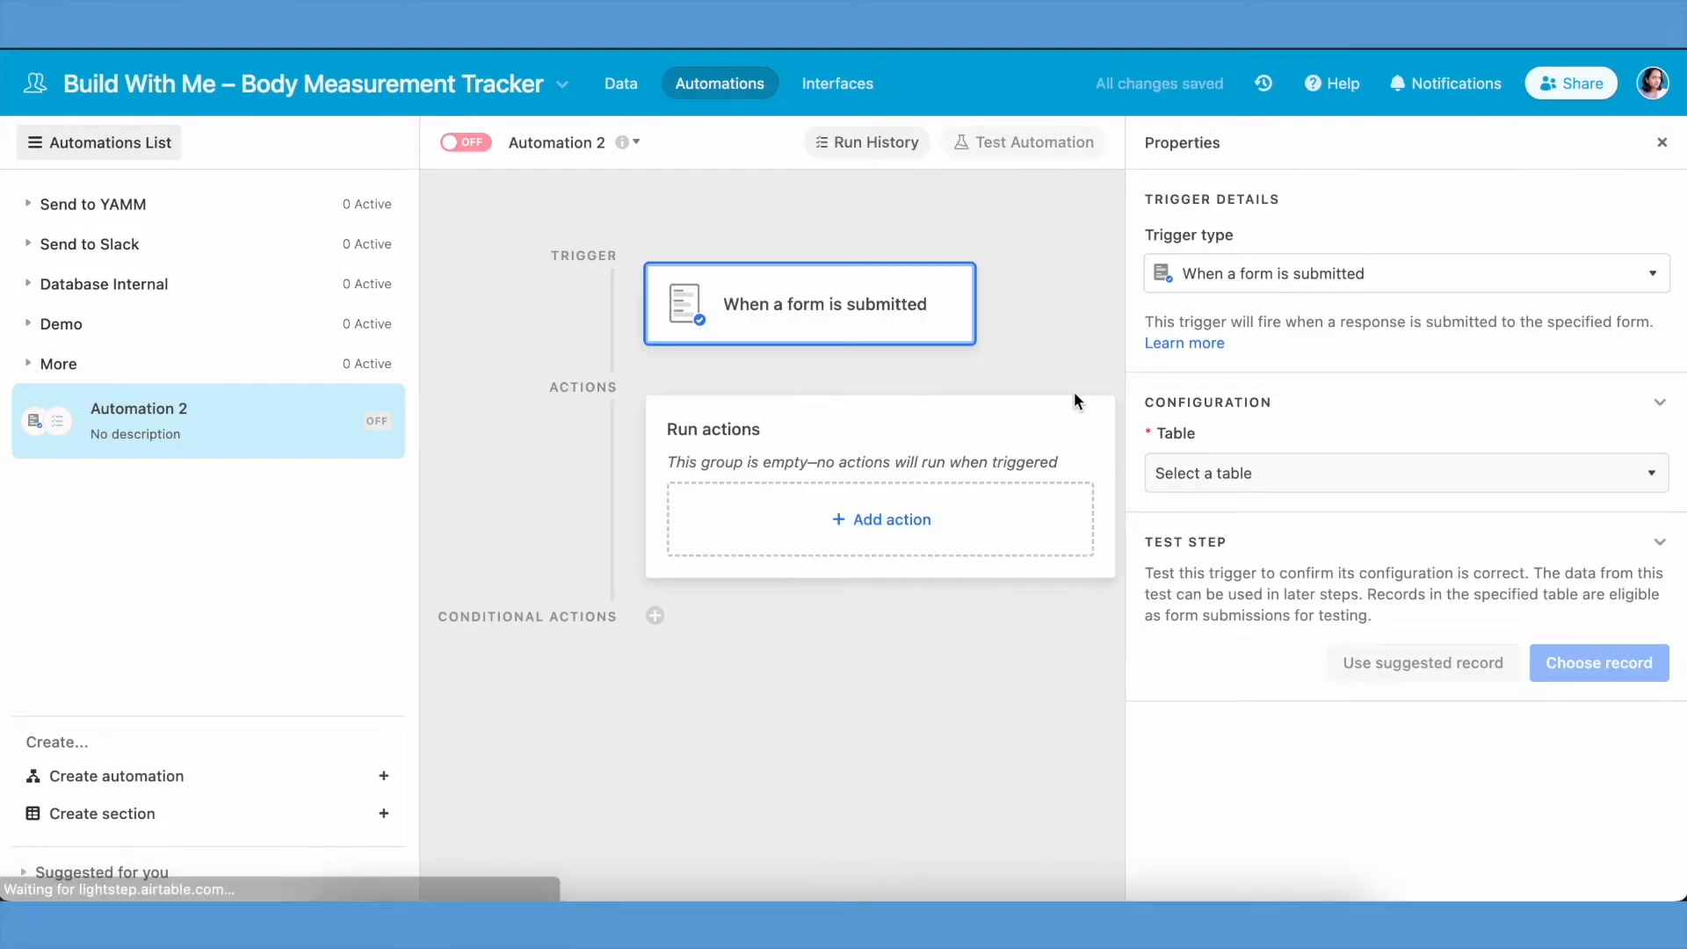
- Point the trigger to the Body Measurement Tracker table and Body Measurements Tracker II form, and test it with the unnamed record
left_click(1310, 483)
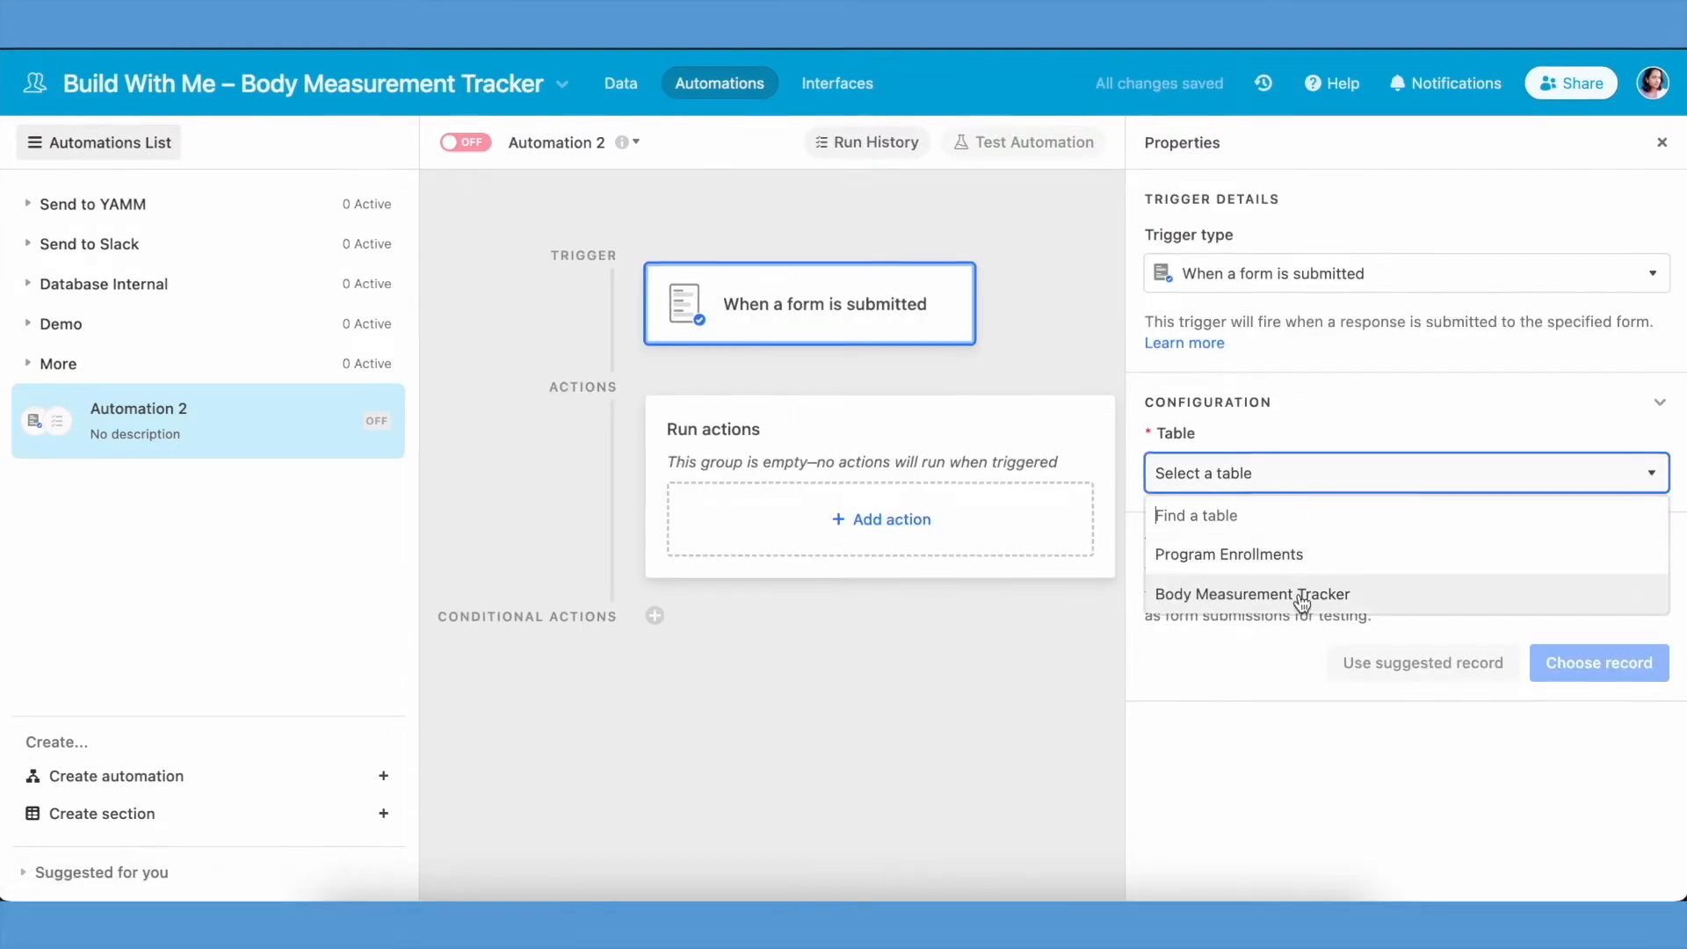
left_click(1306, 590)
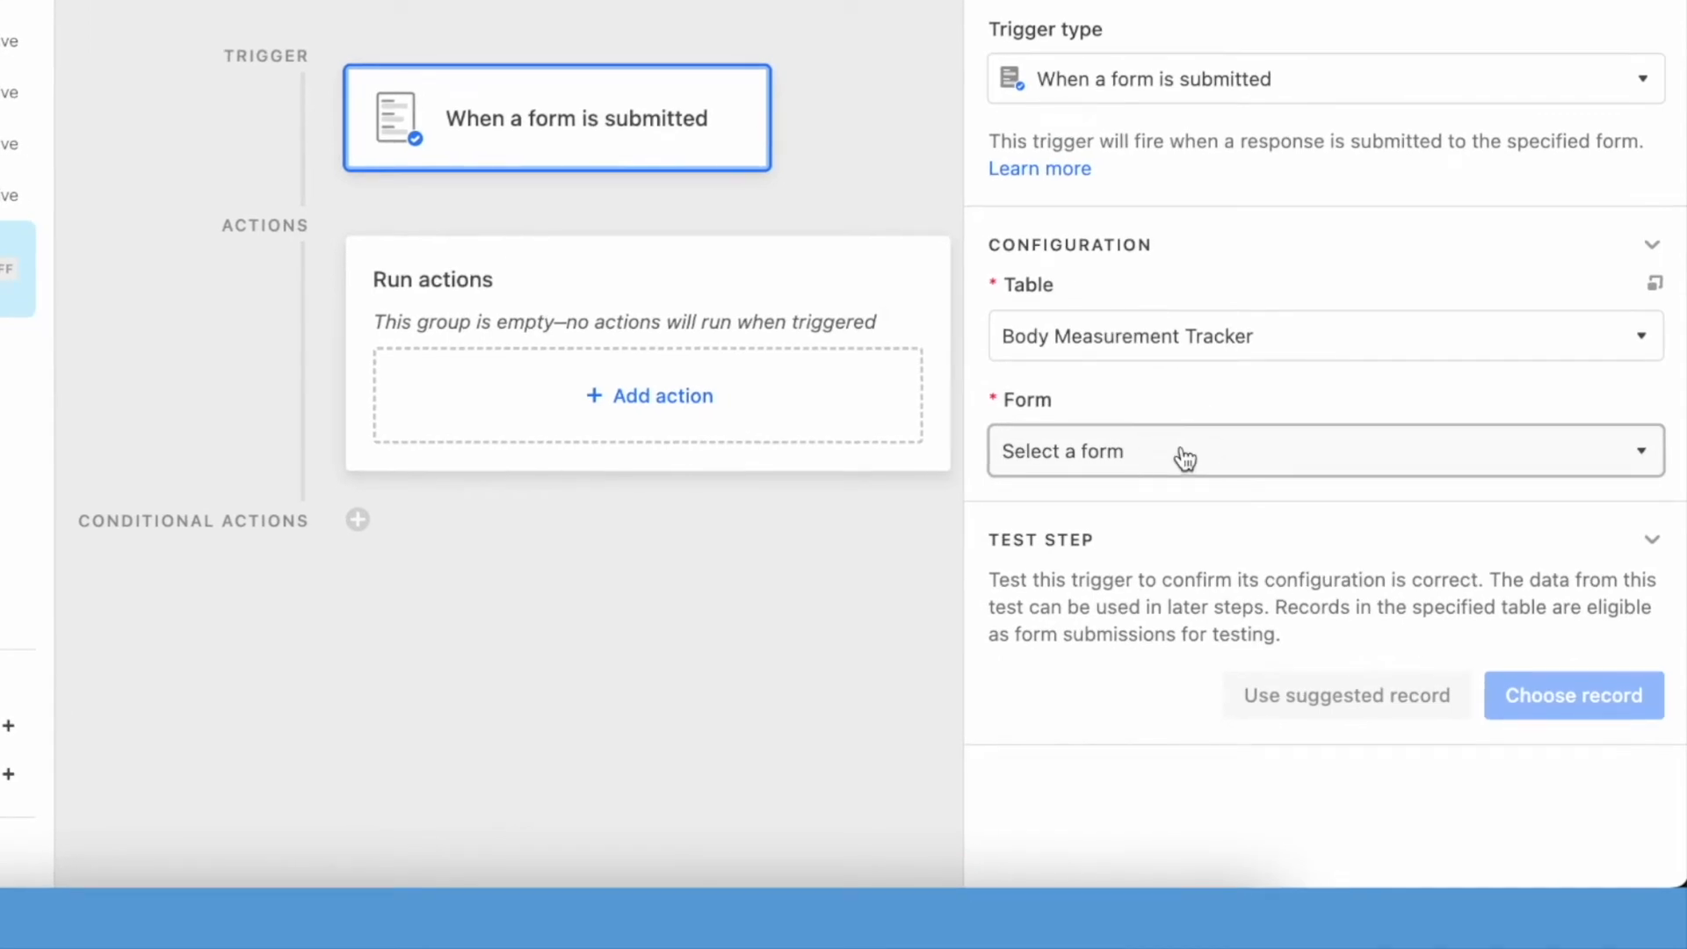
left_click(1184, 455)
left_click(1203, 601)
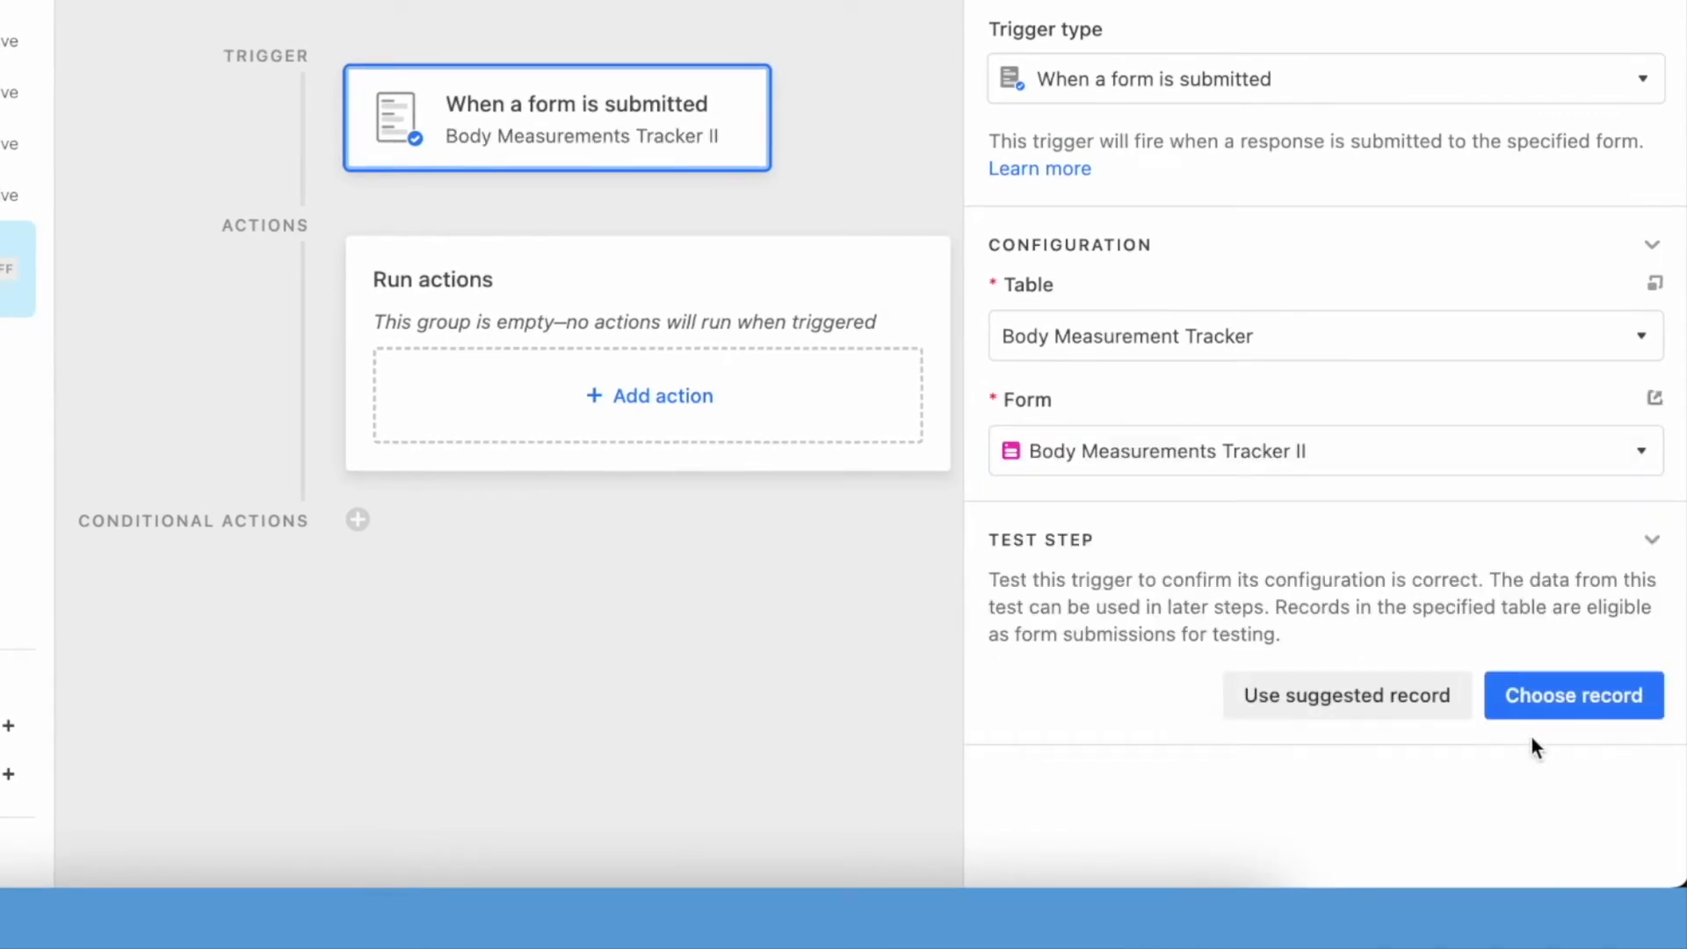
left_click(1540, 698)
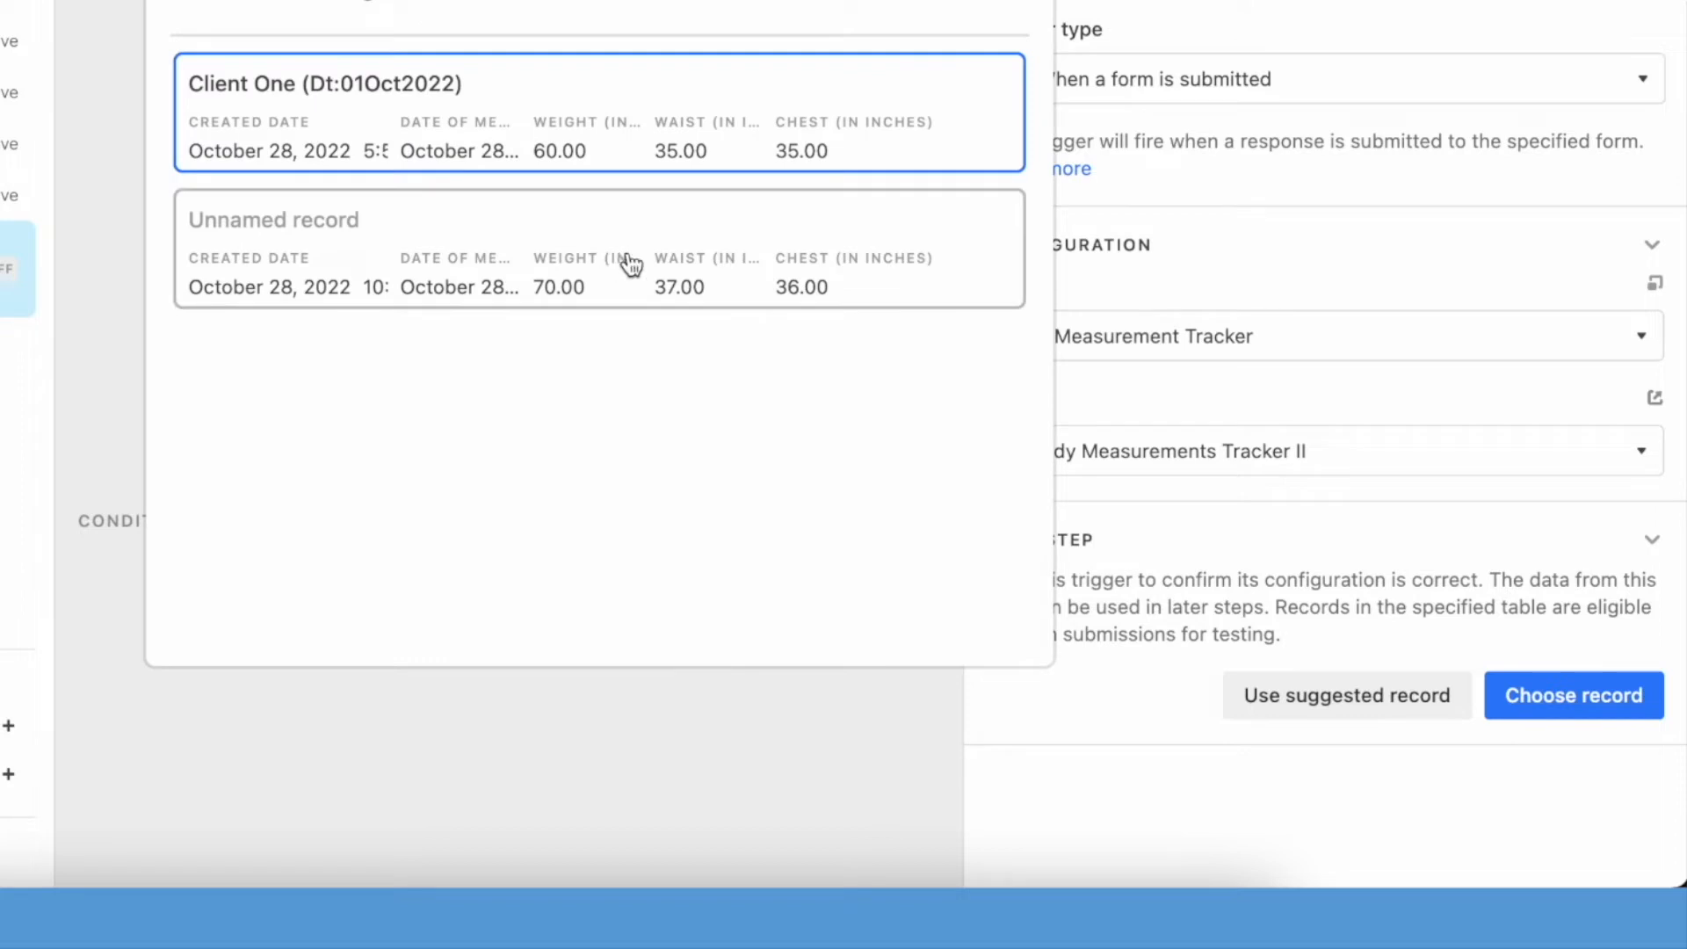
left_click(561, 290)
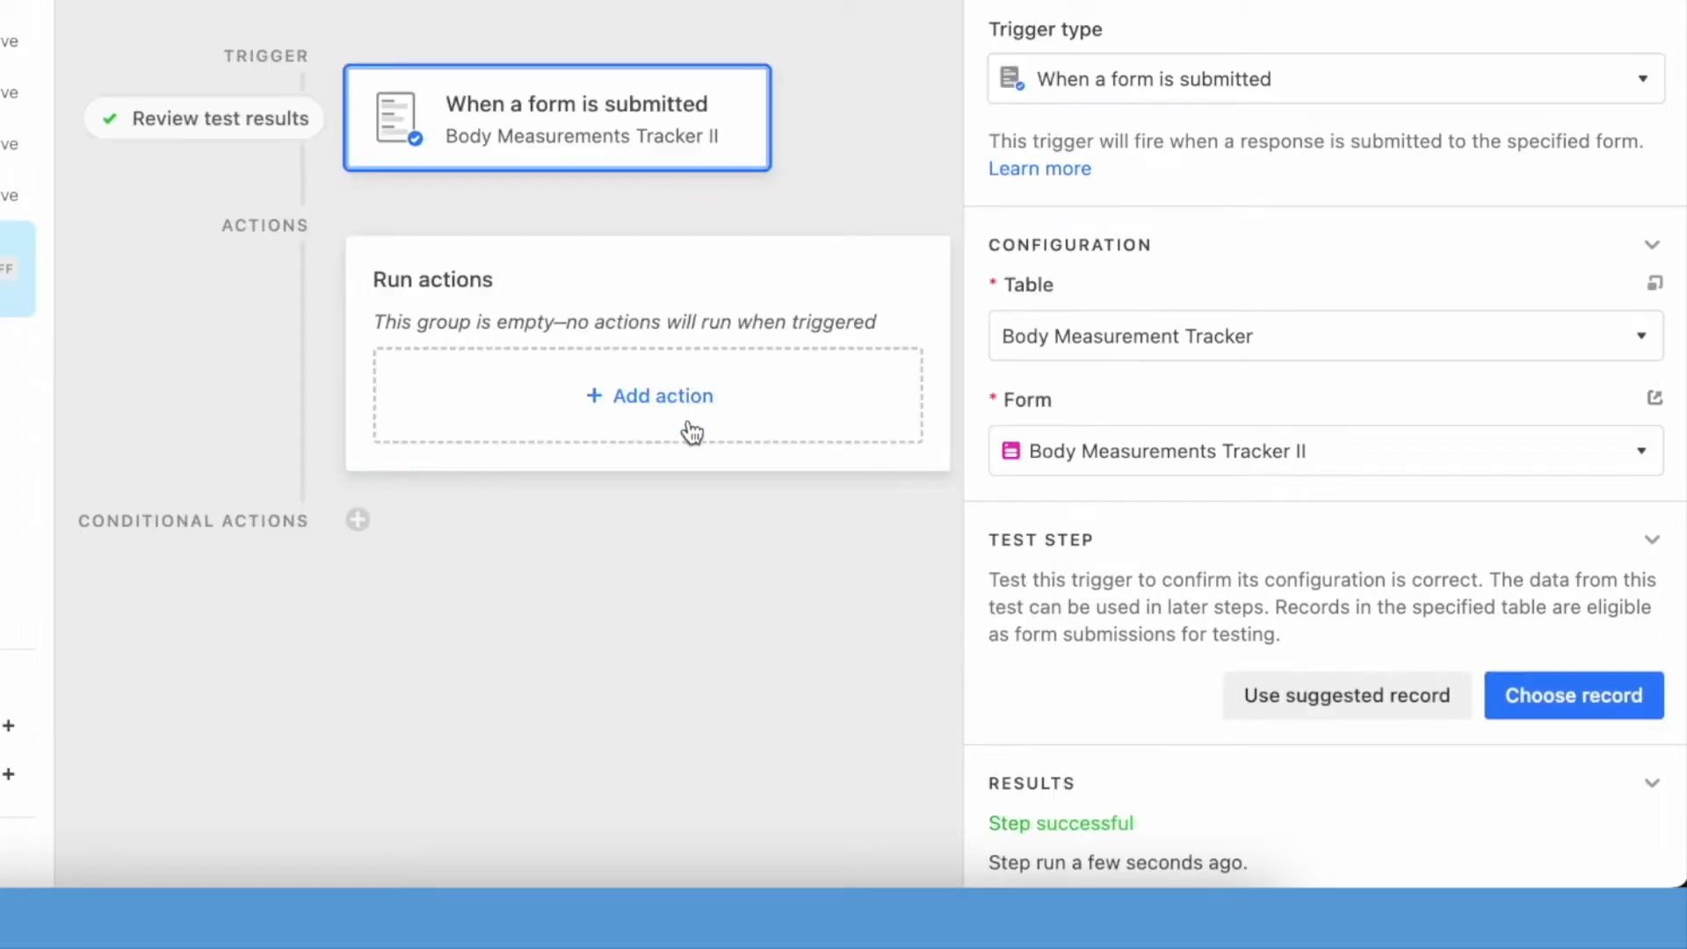
- Add a Find records action that searches the Program Enrollments table based on a condition
left_click(689, 430)
left_click(494, 641)
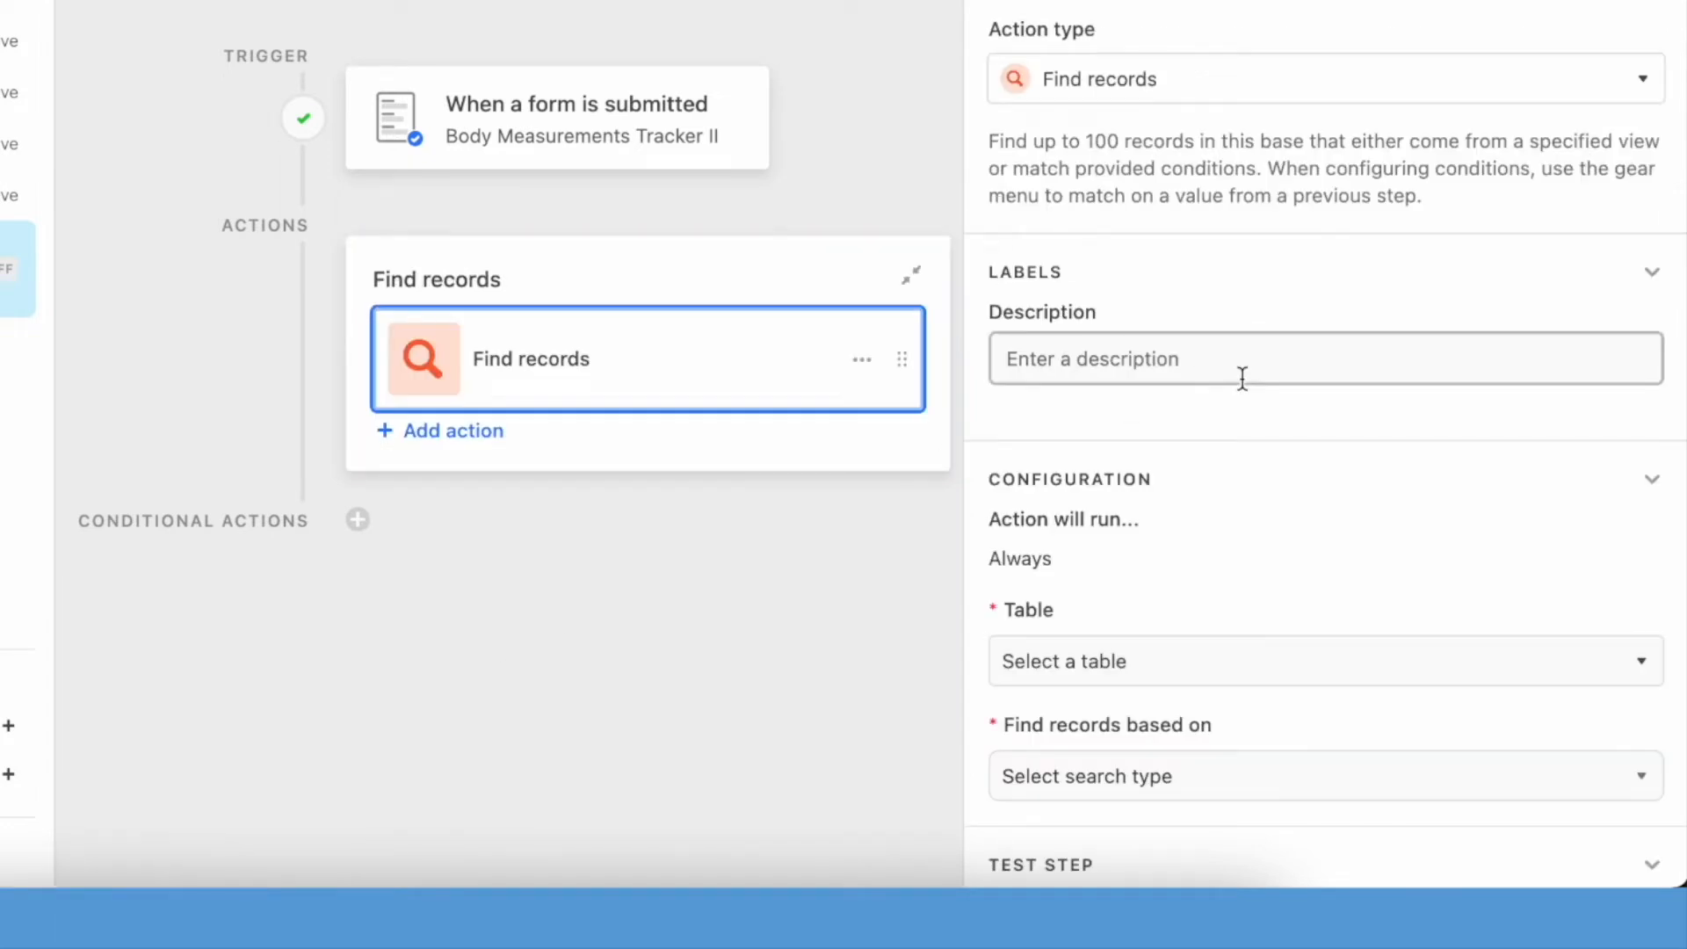
left_click(1235, 661)
left_click(1212, 765)
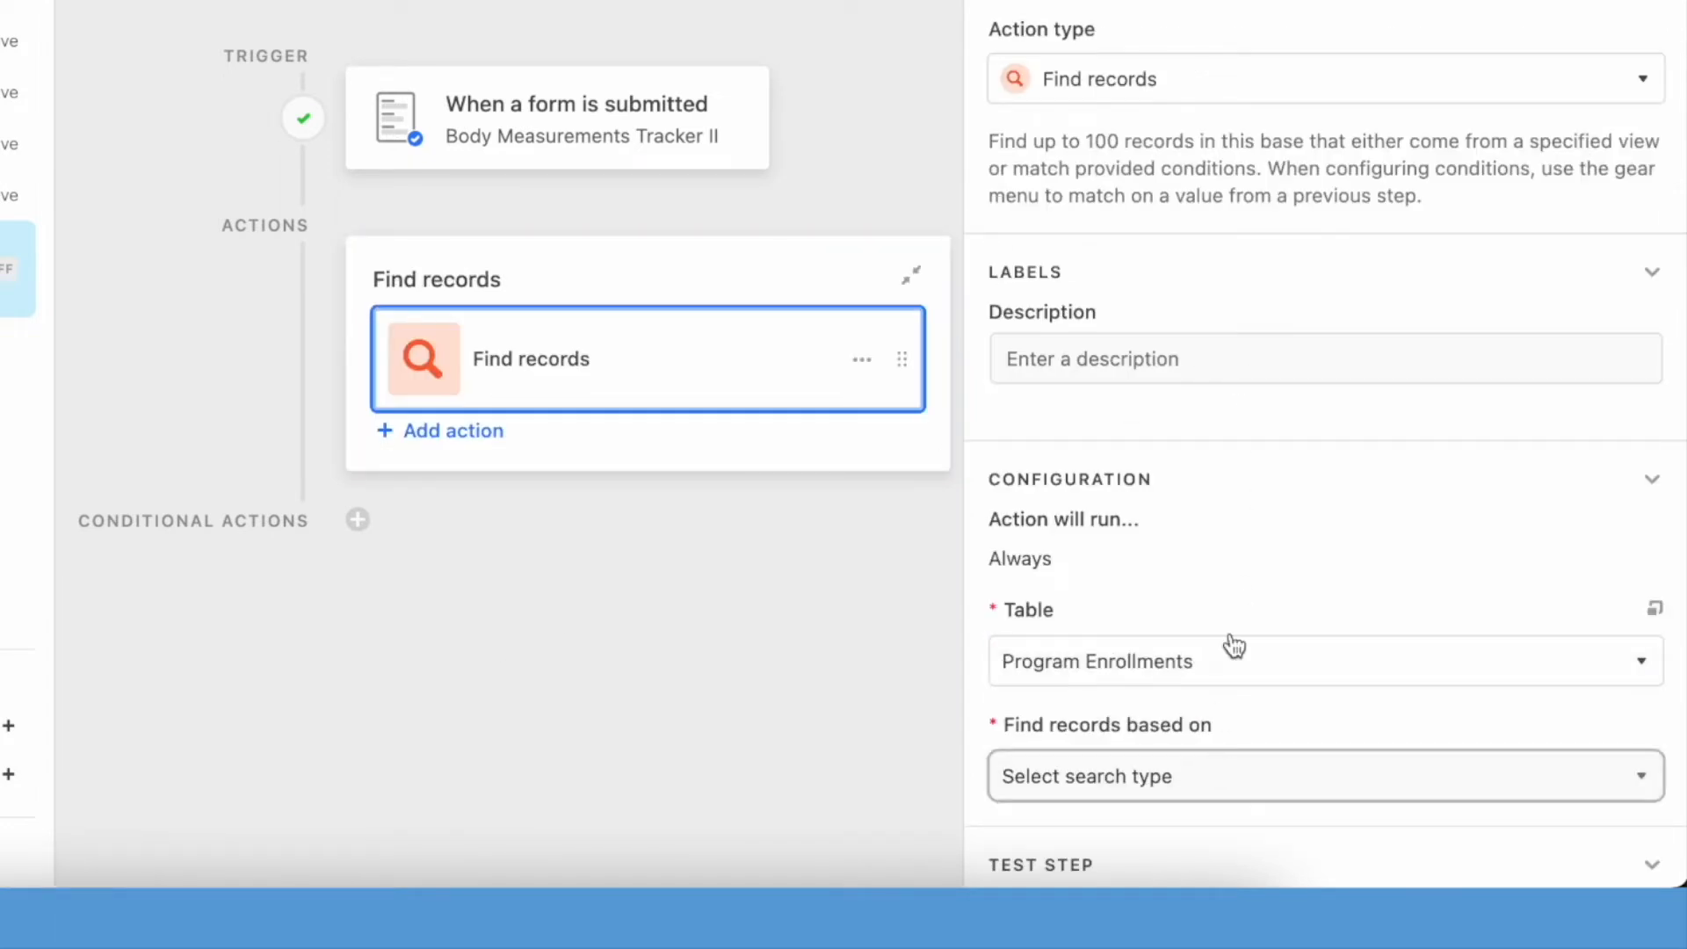
scroll(1257, 540, "down", 3)
left_click(1271, 573)
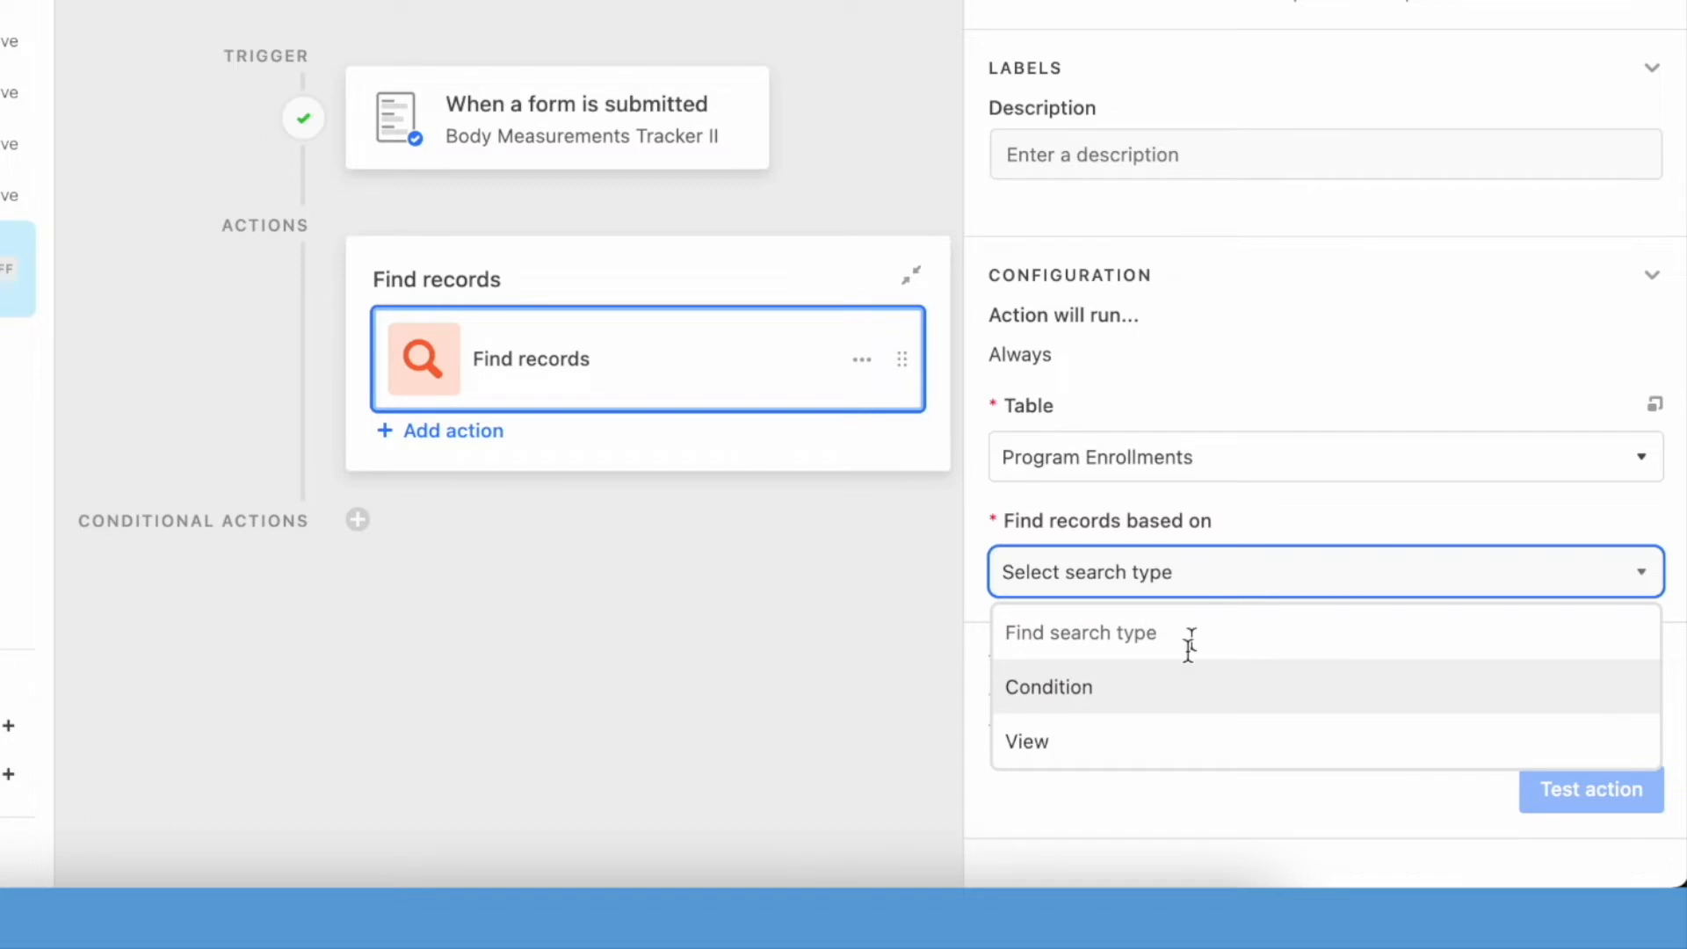
left_click(1192, 703)
scroll(1143, 633, "down", 2)
- Define the search condition as RecID contains the dynamic RecID value from the submitted form
left_click(1120, 575)
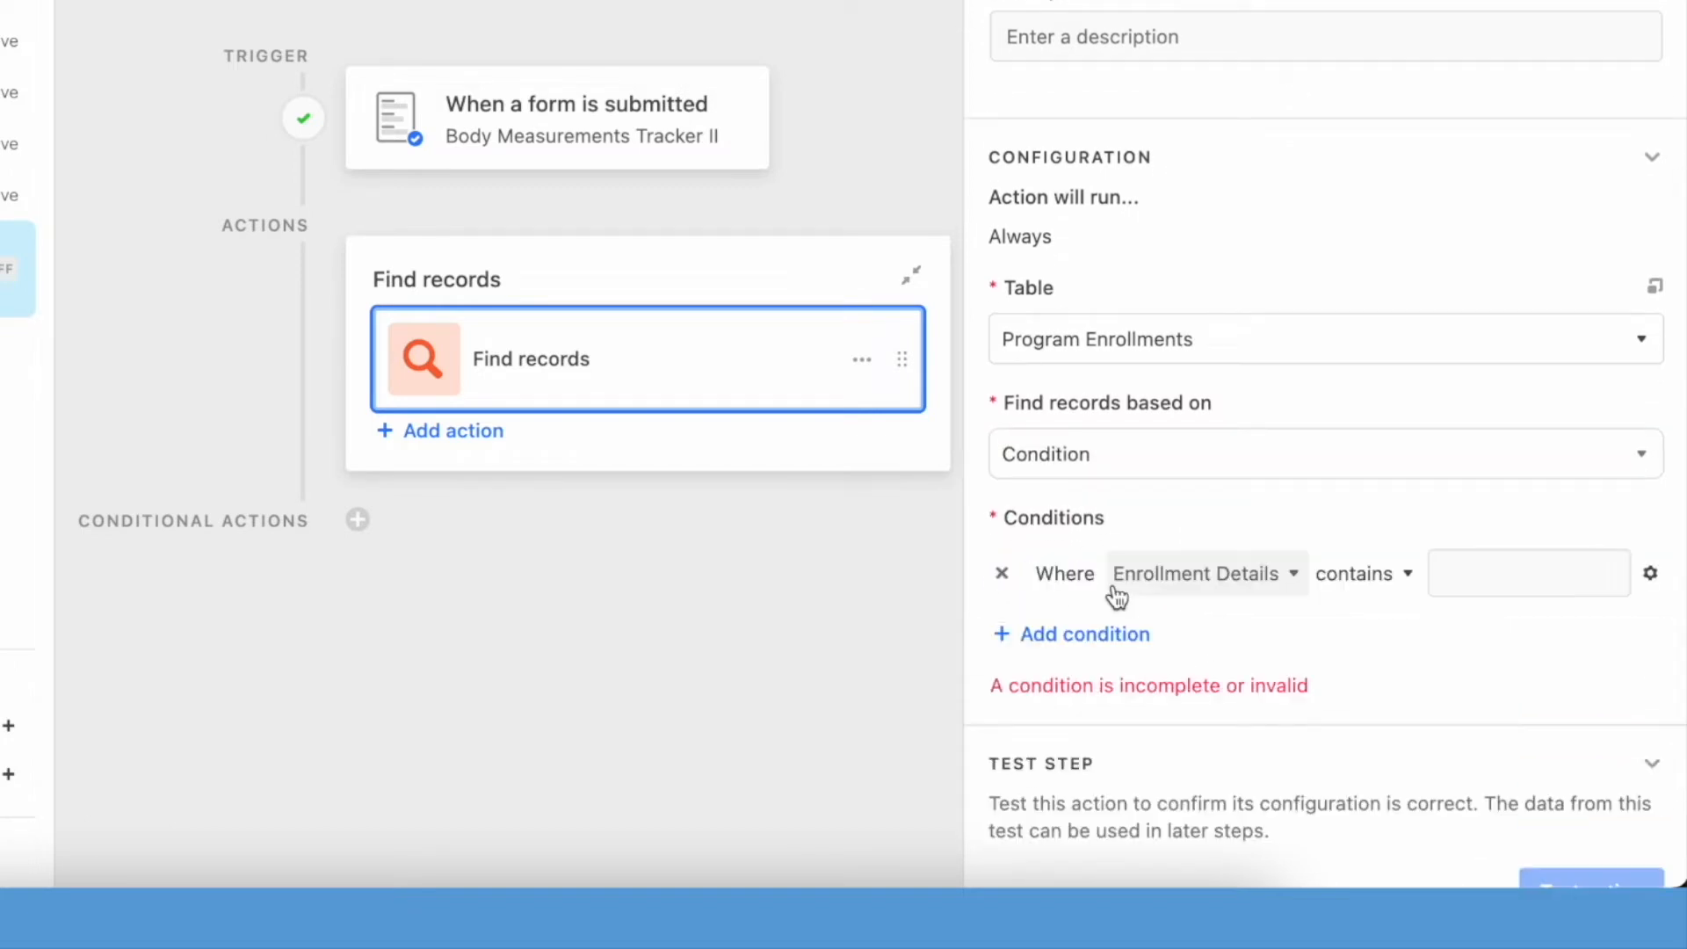
left_click(1219, 577)
type("rec")
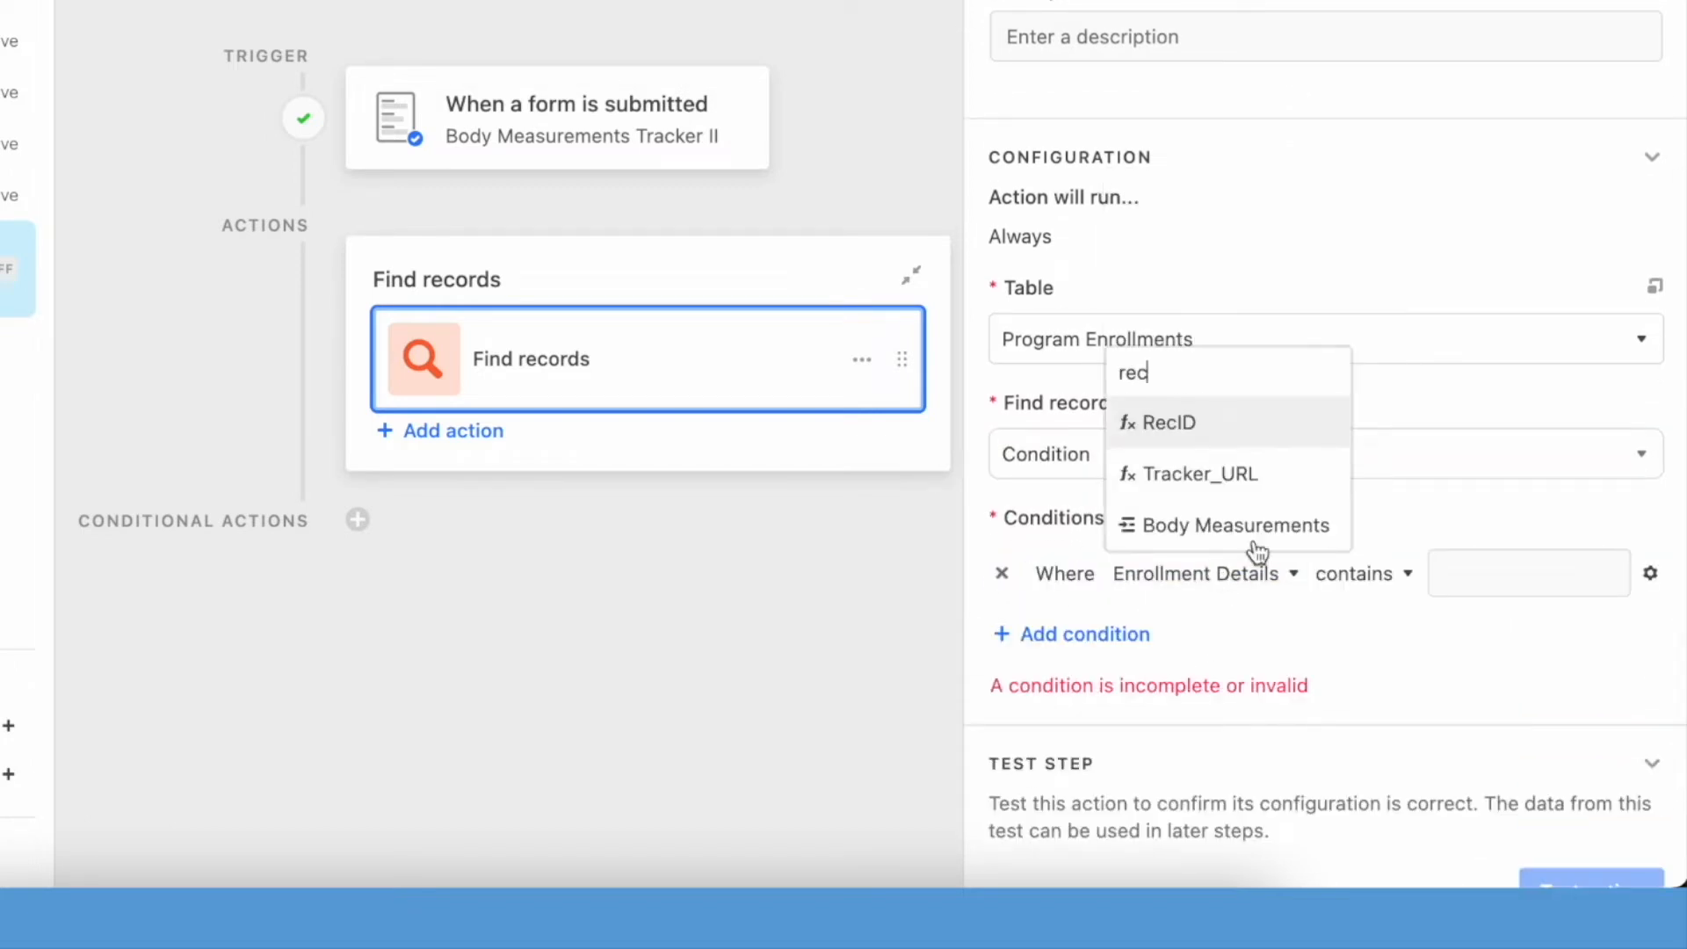
left_click(1250, 431)
left_click(1382, 576)
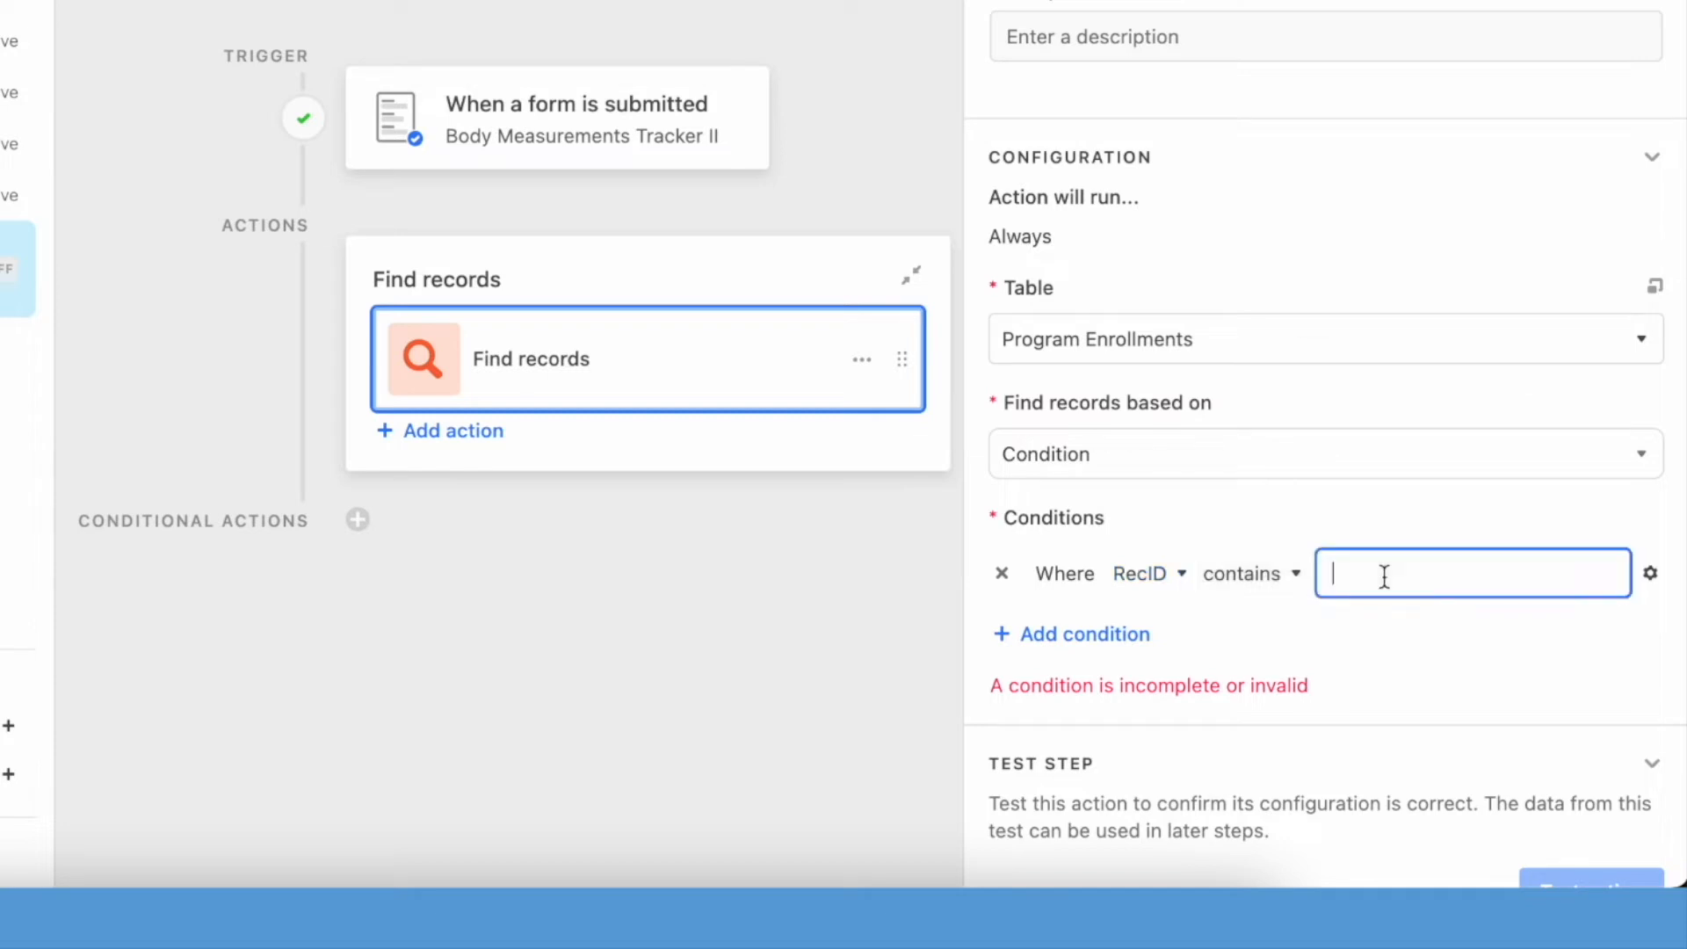
left_click(1651, 580)
left_click(1412, 795)
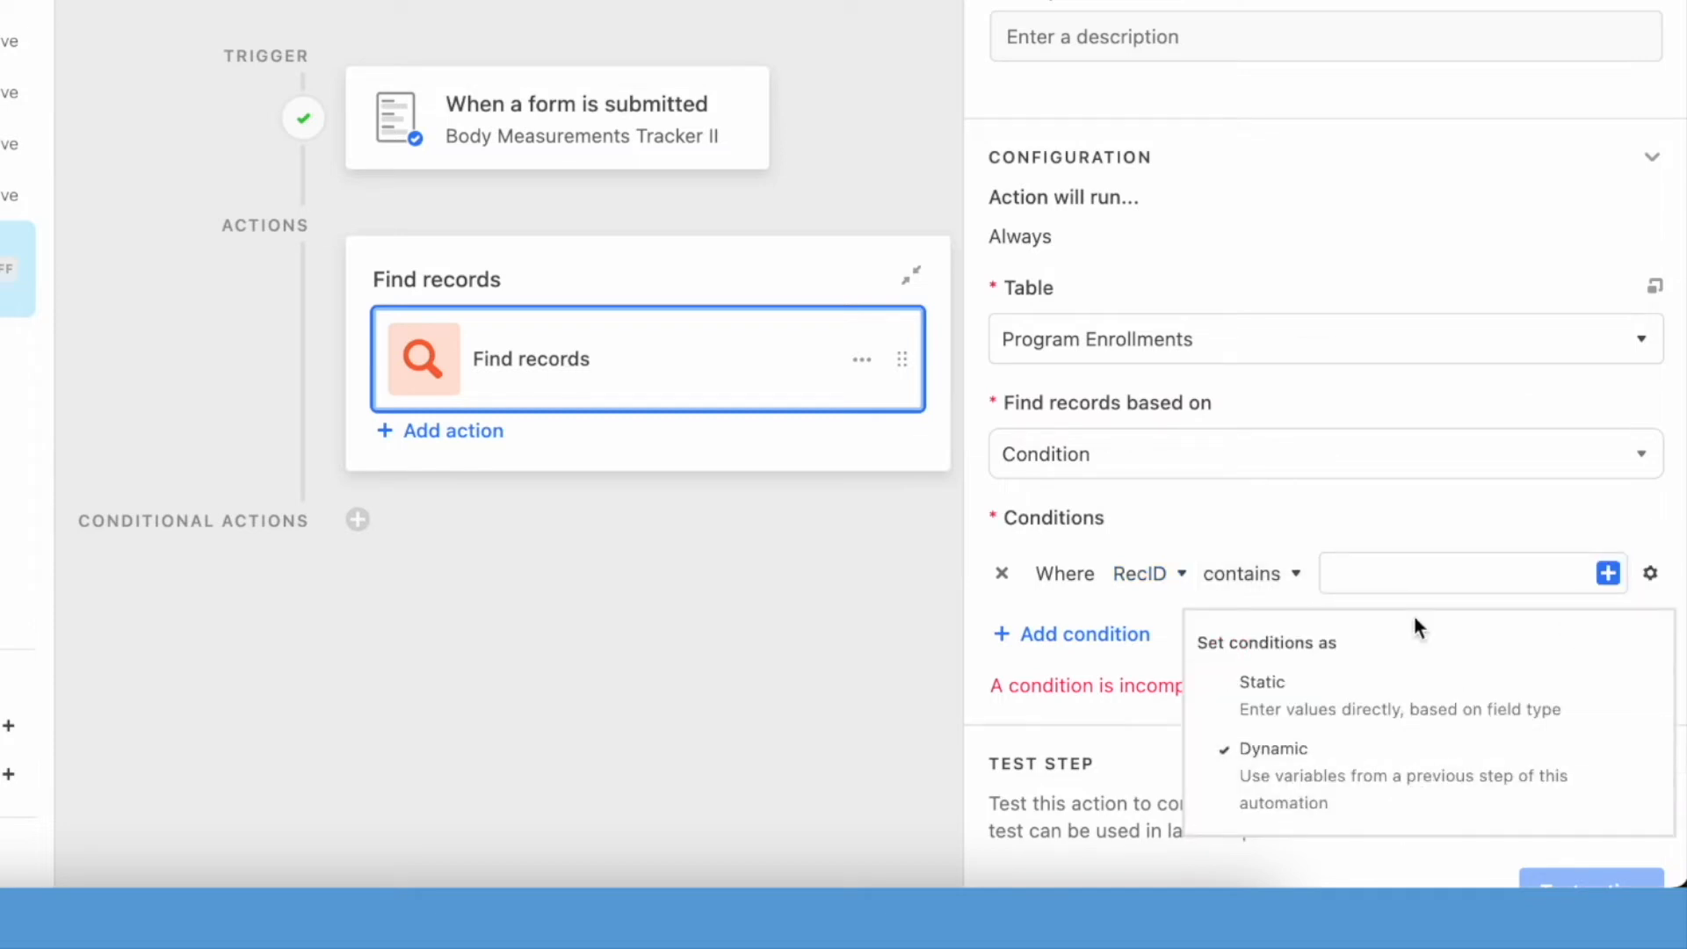
left_click(1608, 573)
type("rec")
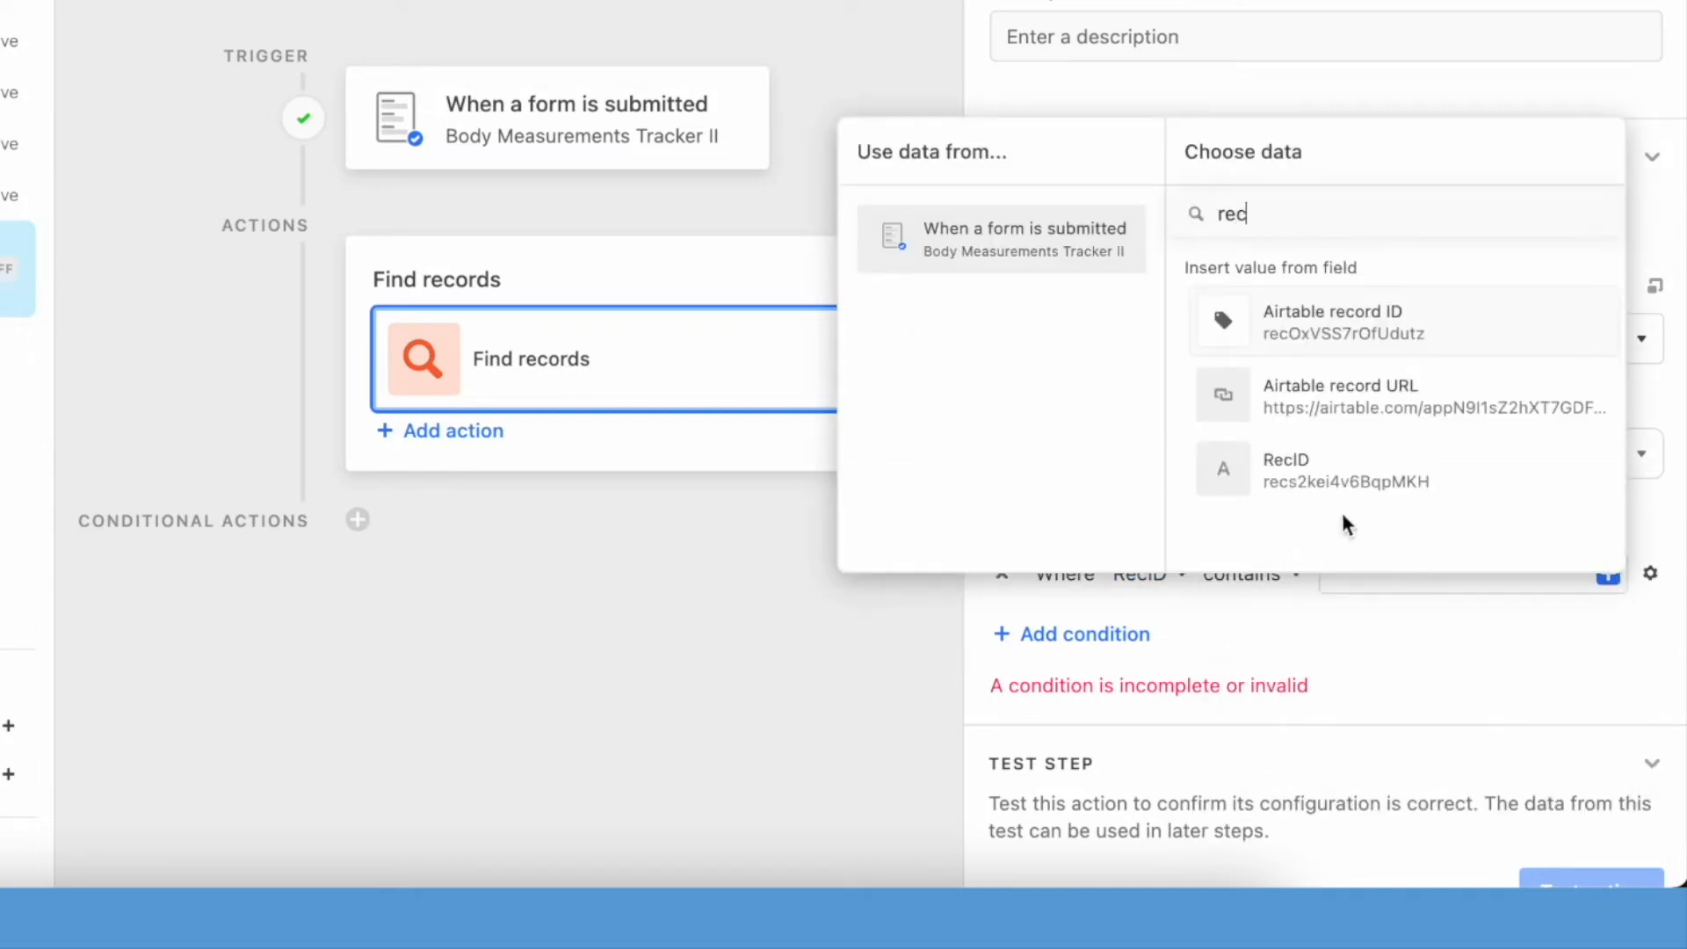
left_click(1318, 474)
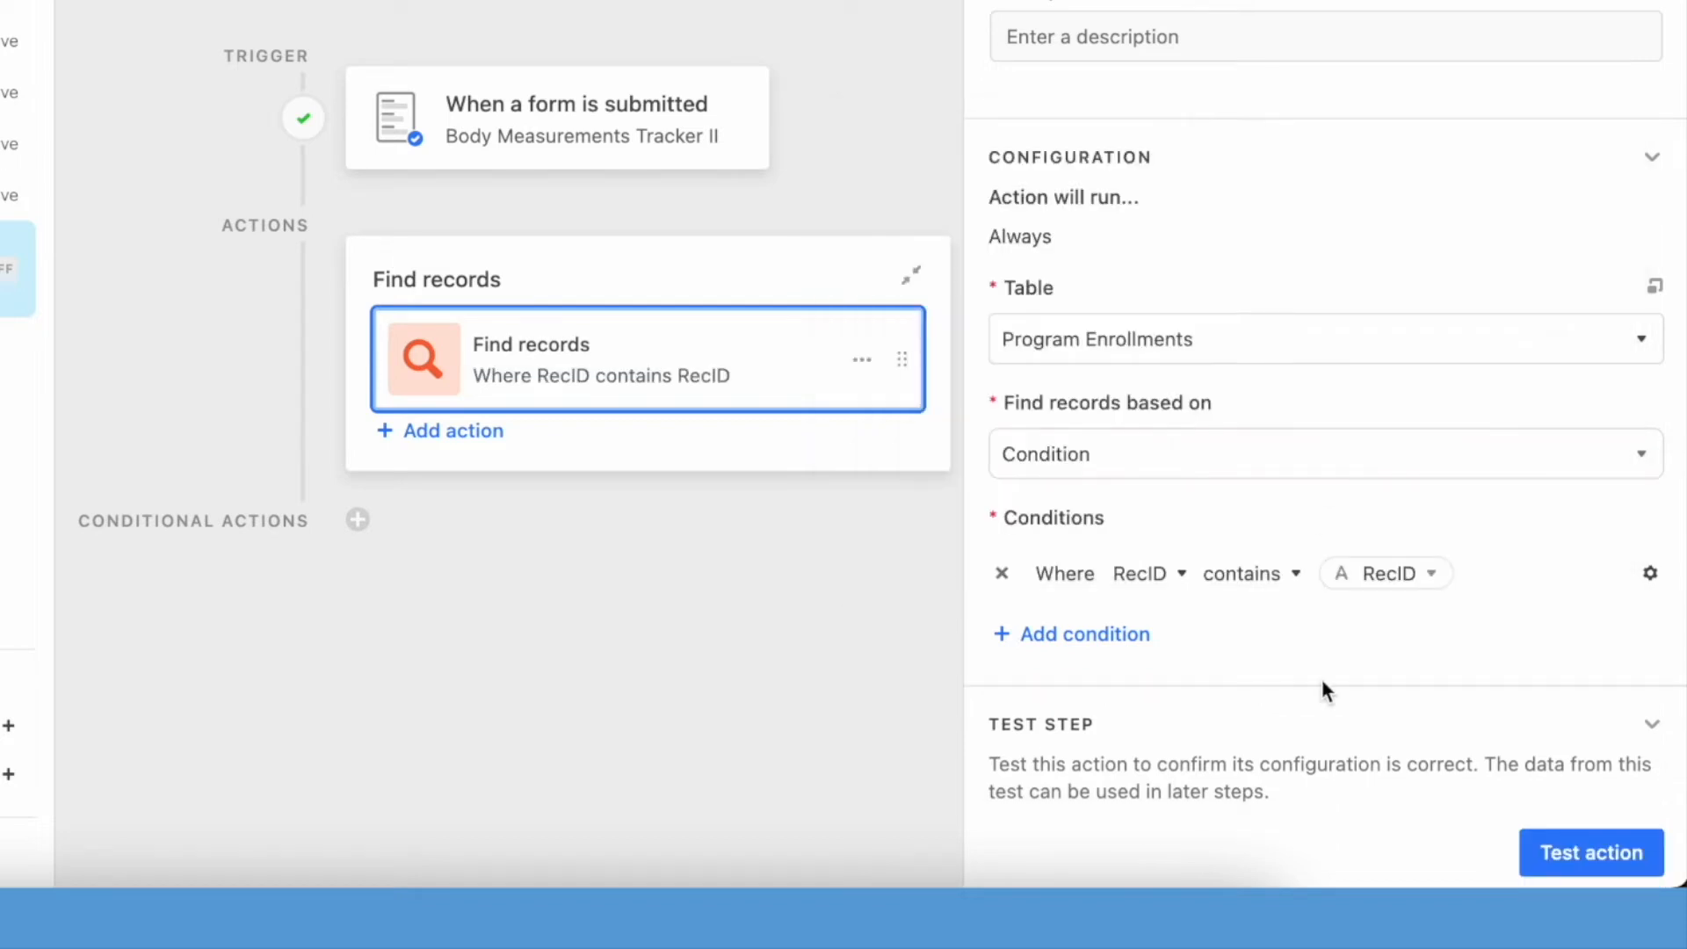
- Retest the trigger with the unnamed record, and test the Find records action to review its found records
left_click(679, 137)
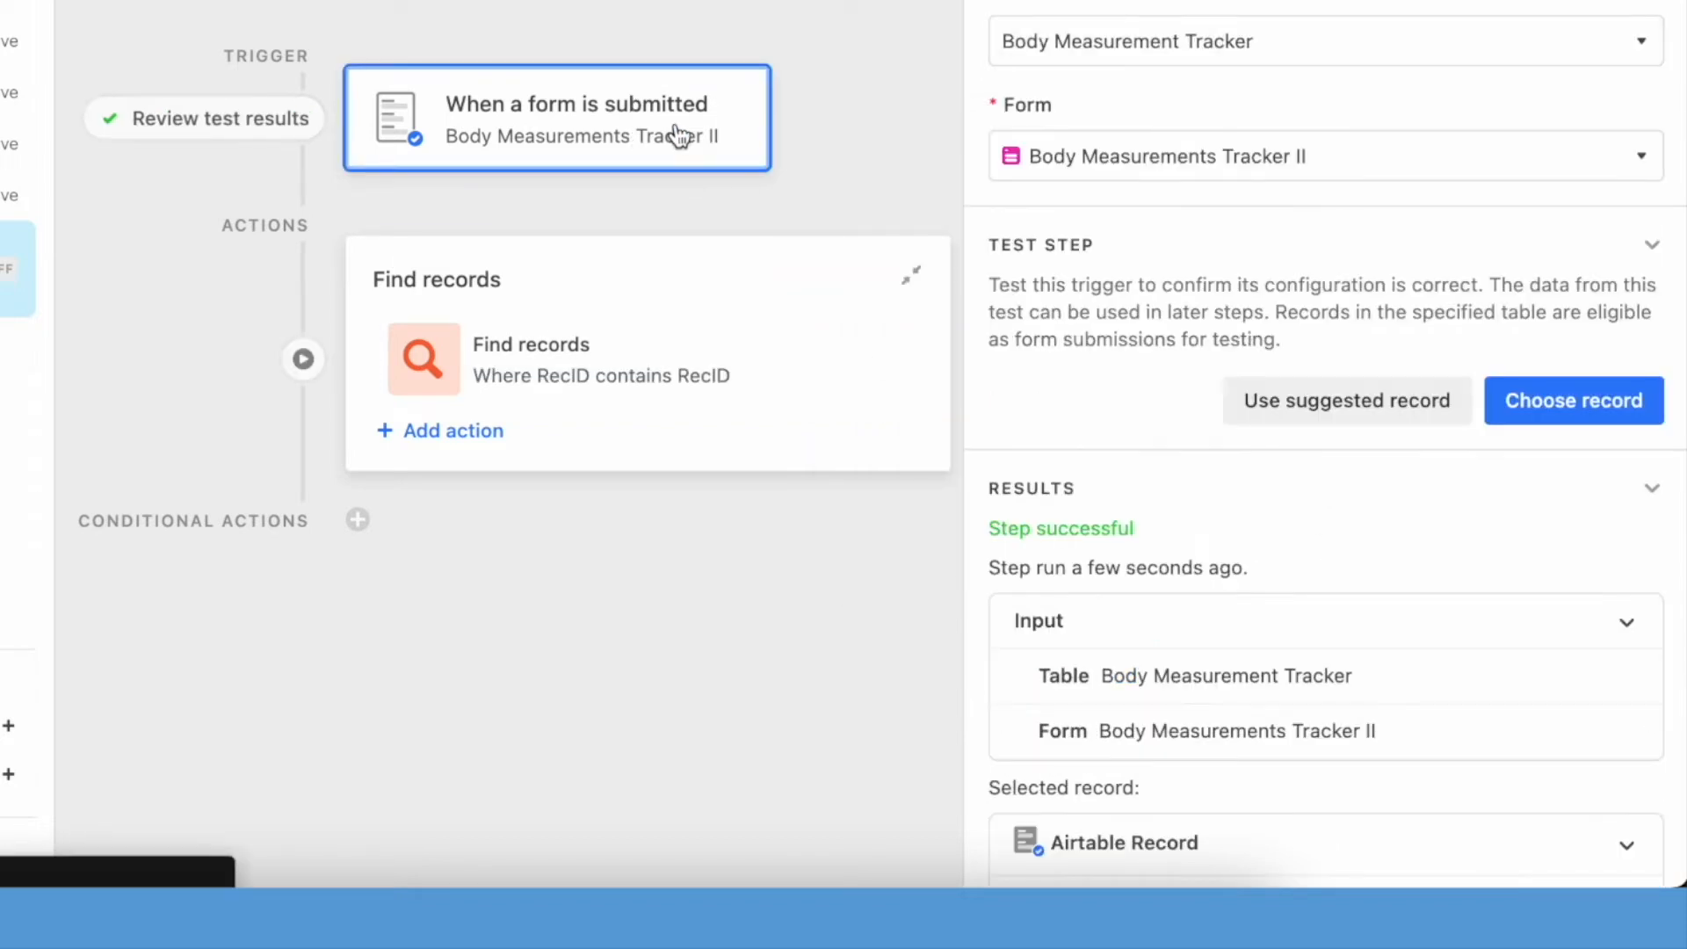
left_click(1574, 399)
left_click(638, 254)
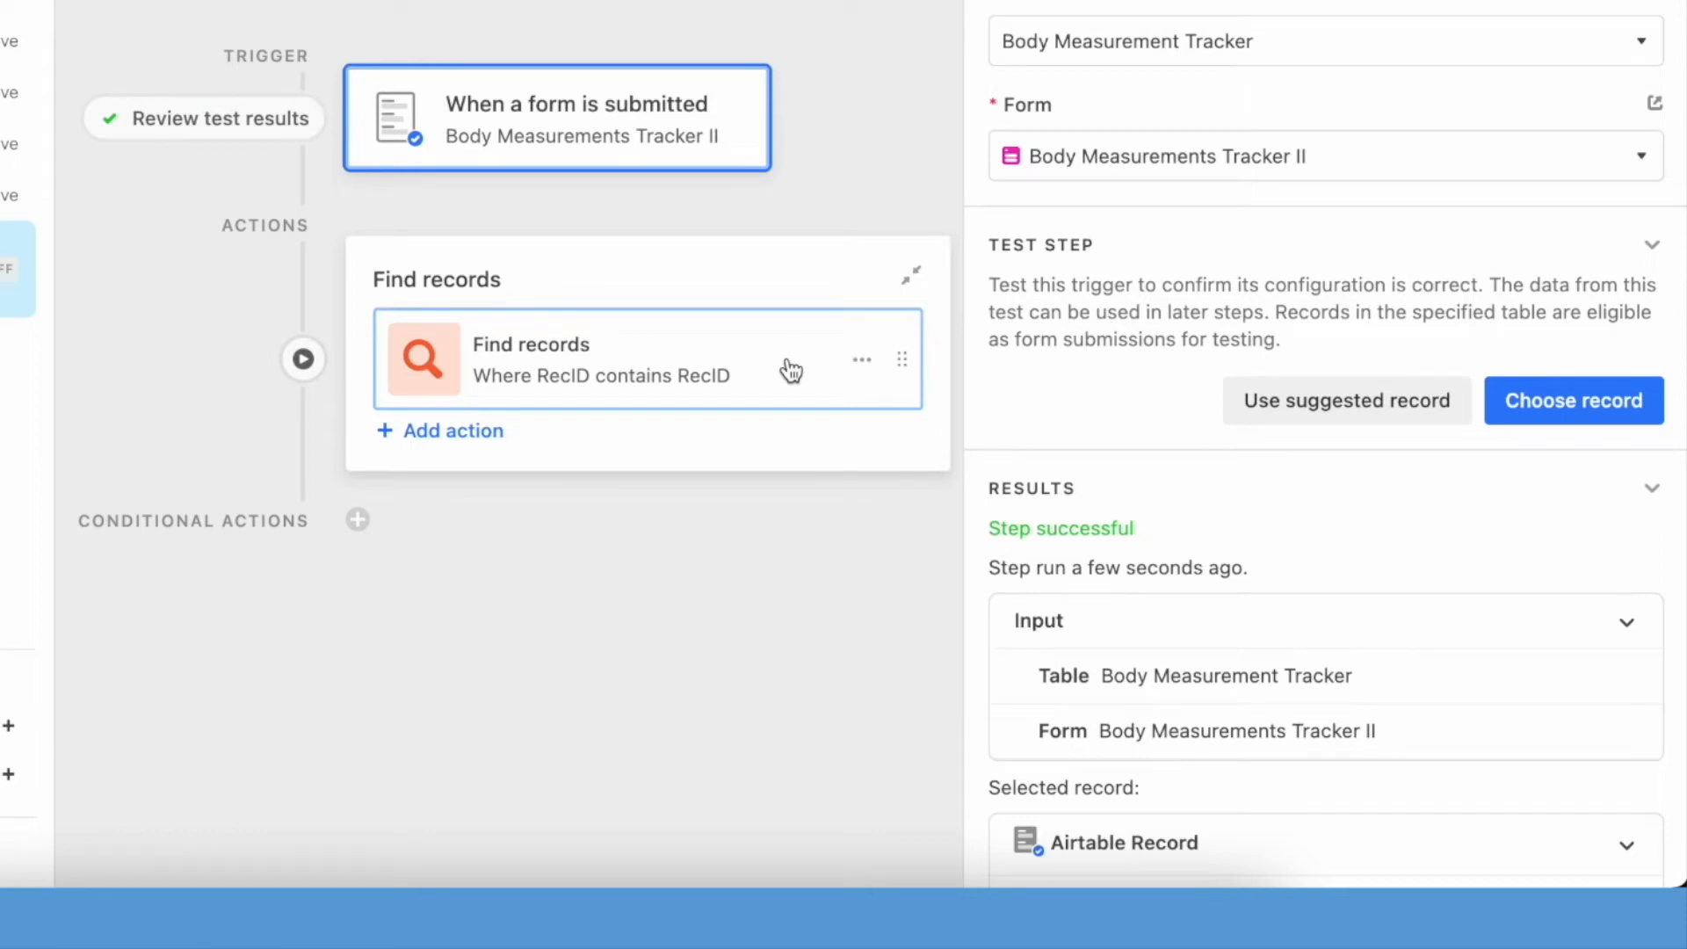
left_click(791, 371)
scroll(1423, 703, "down", 1)
left_click(1572, 795)
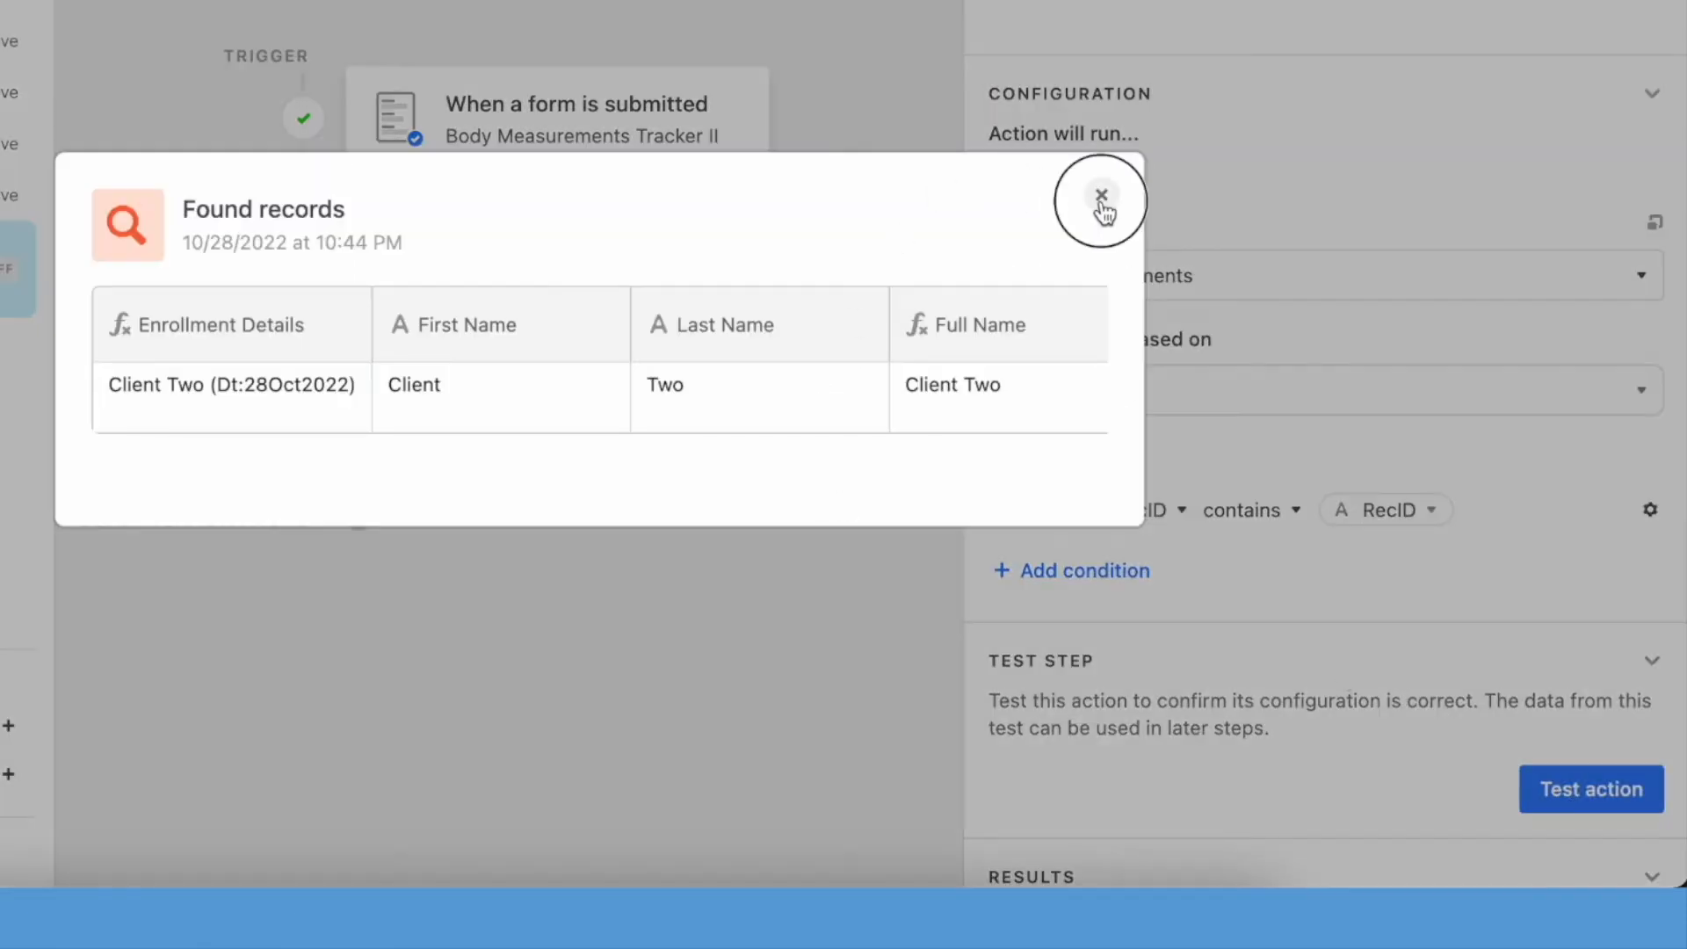
left_click(1101, 196)
- Add an Update record action on the Body Measurement Tracker table, using the submitted form's Airtable record ID as the Record ID
left_click(456, 437)
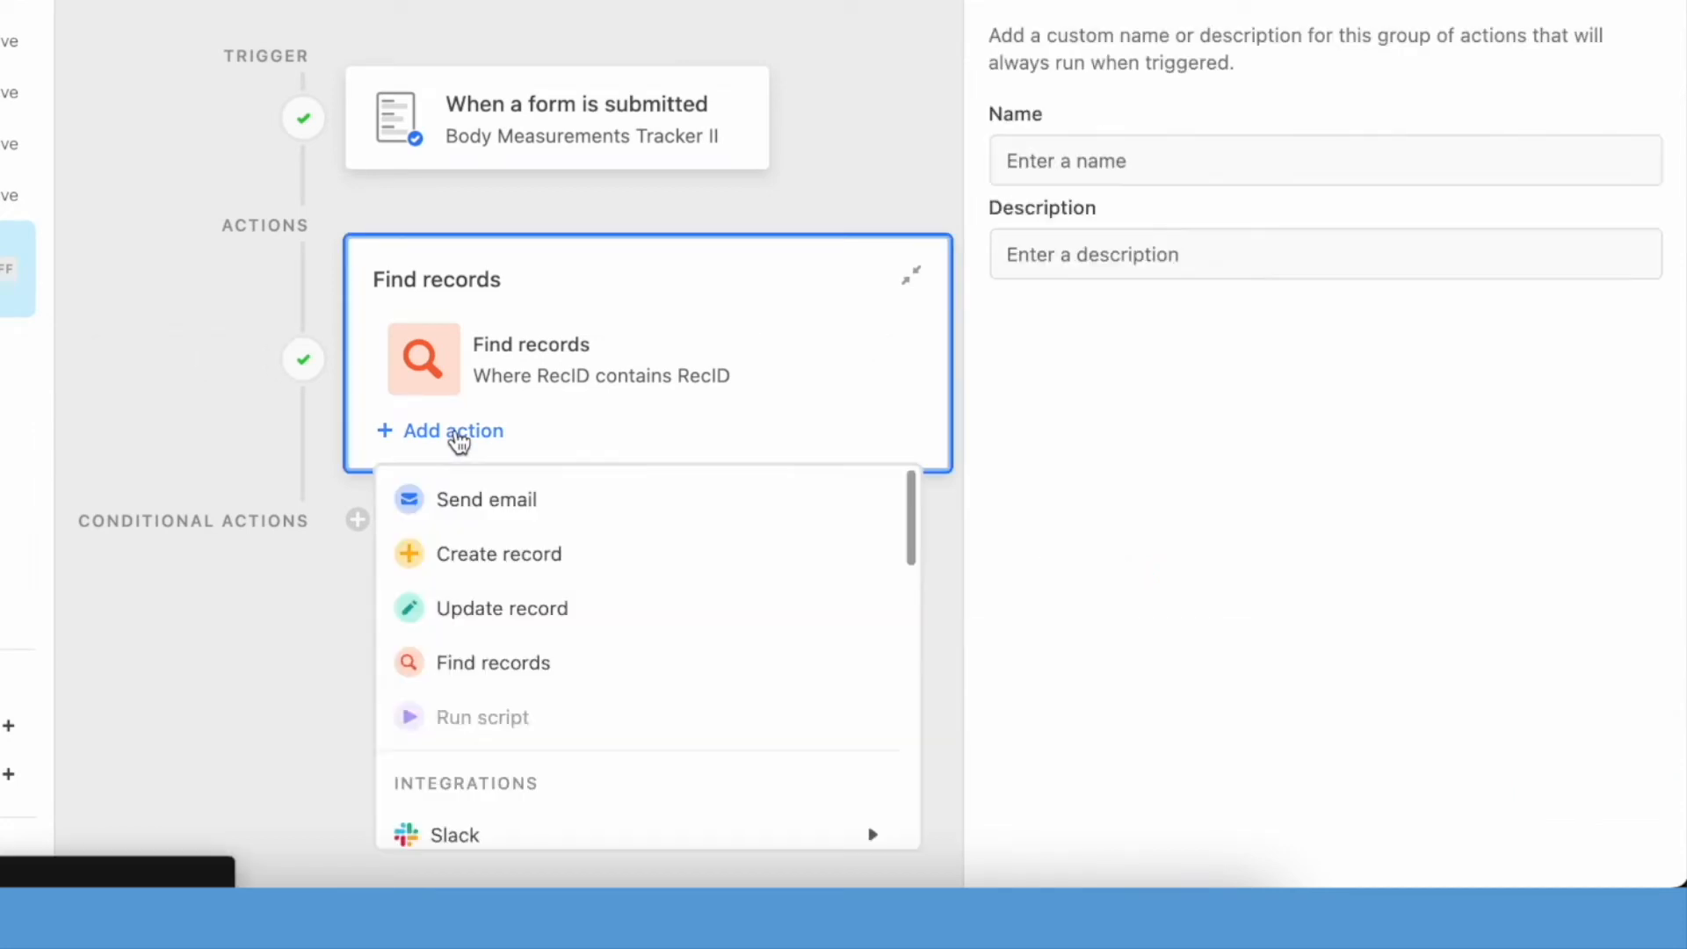
left_click(531, 619)
left_click(1095, 633)
left_click(1194, 791)
scroll(1195, 791, "down", 3)
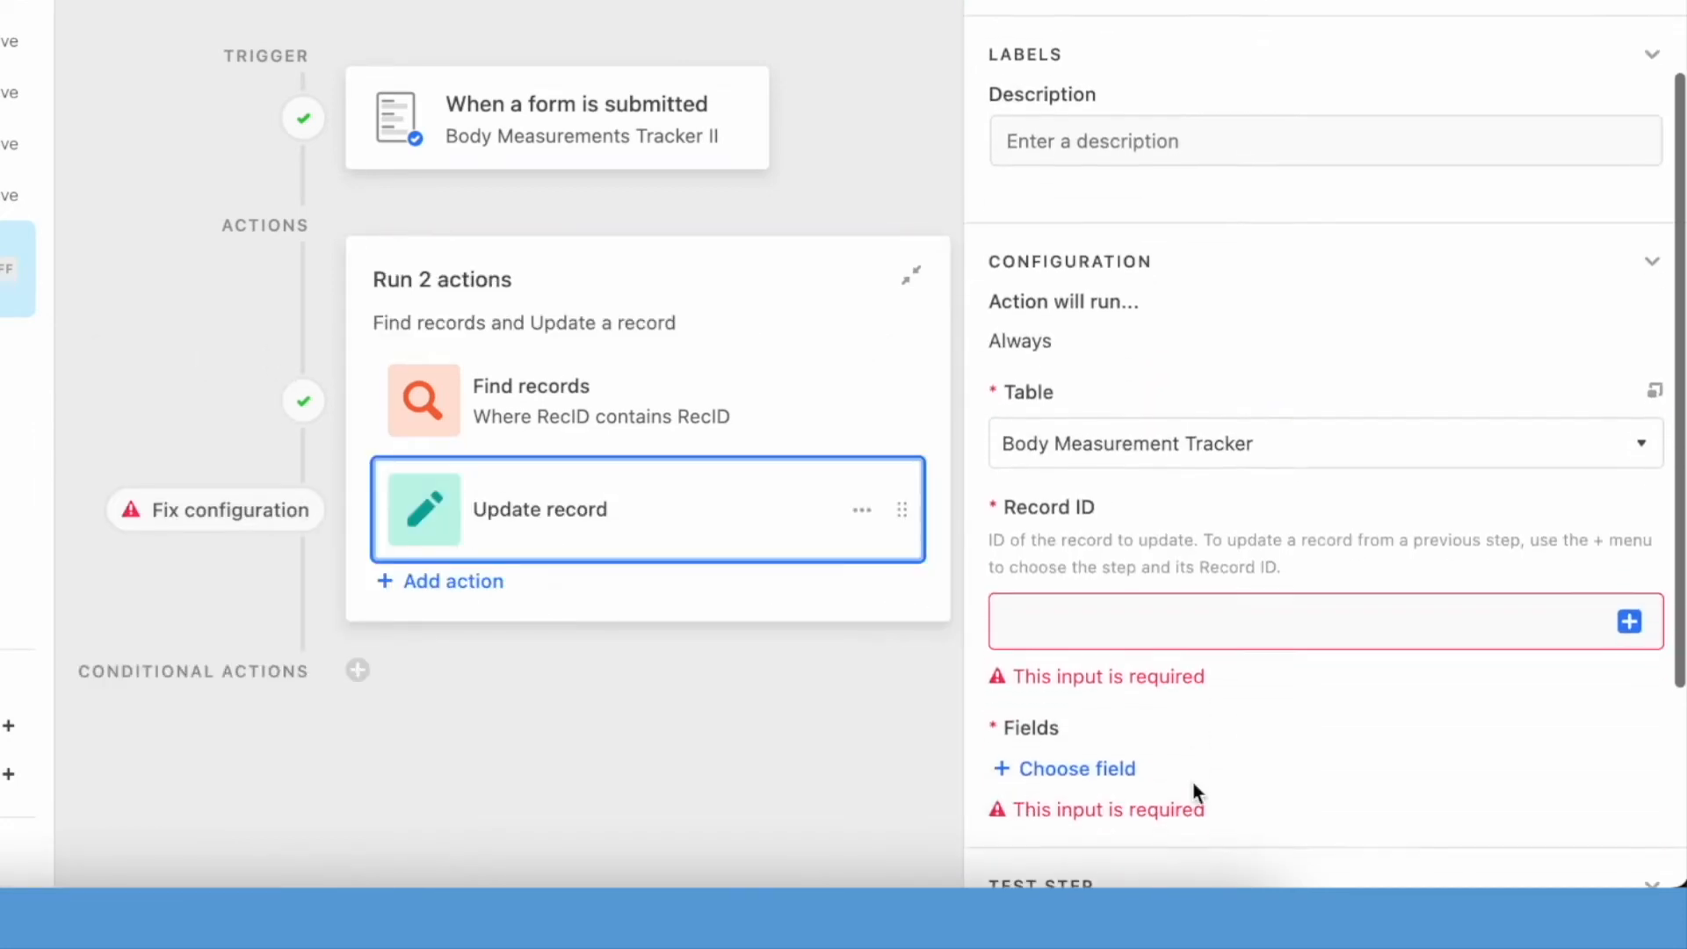
left_click(1635, 621)
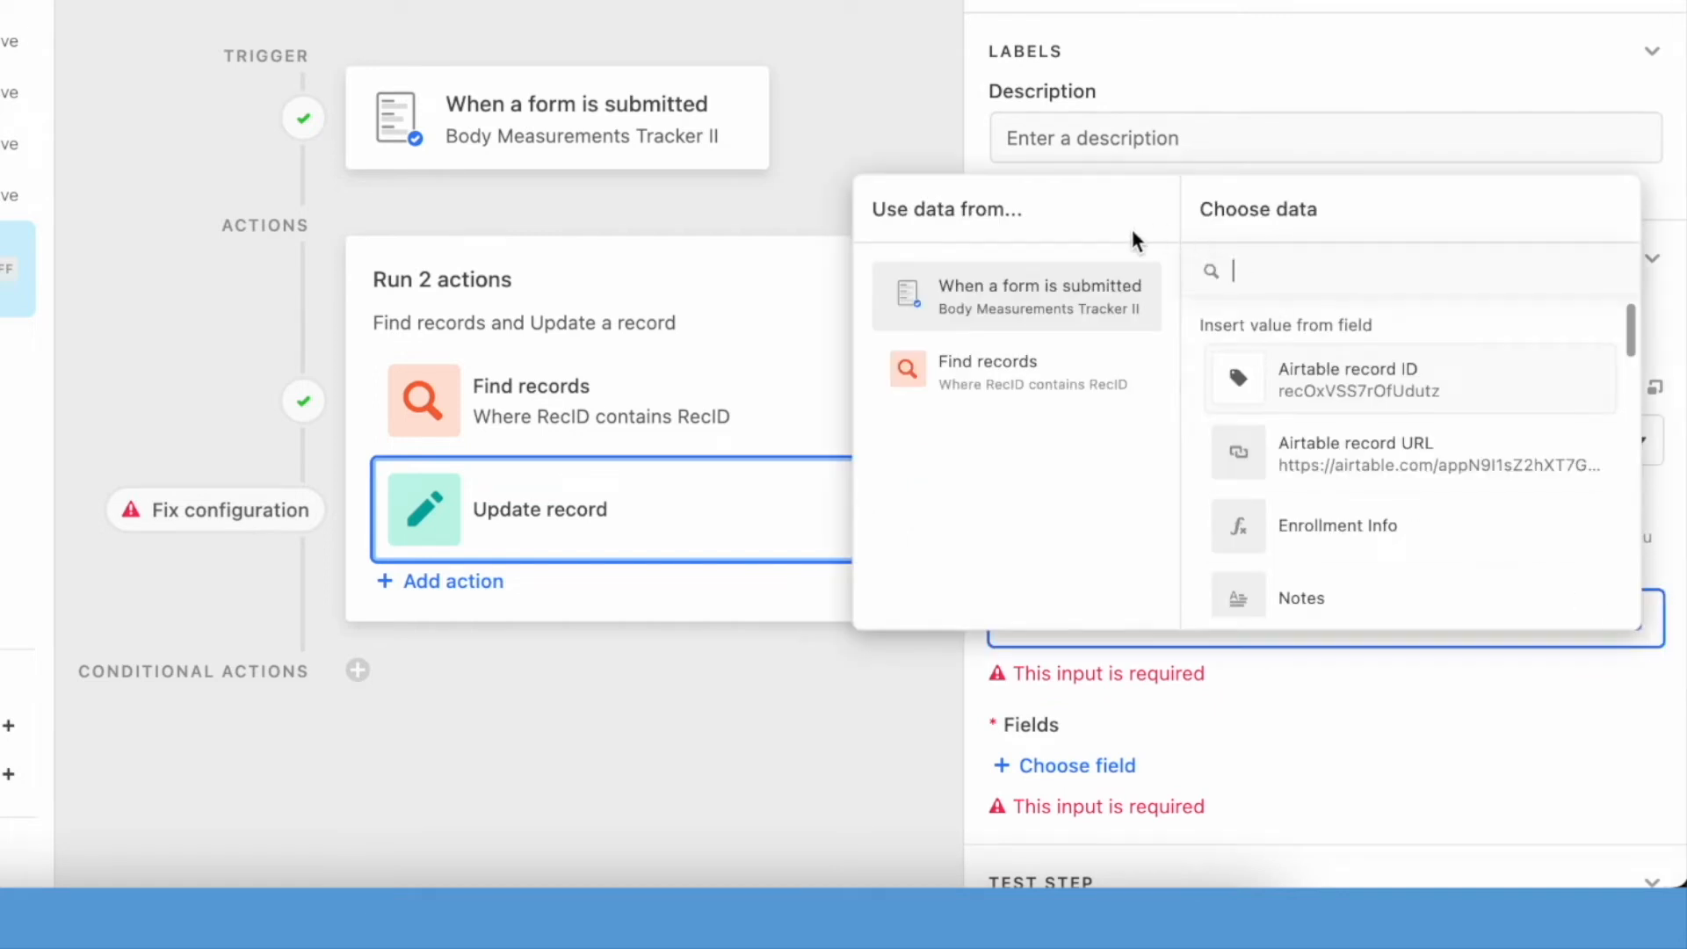
left_click(1416, 382)
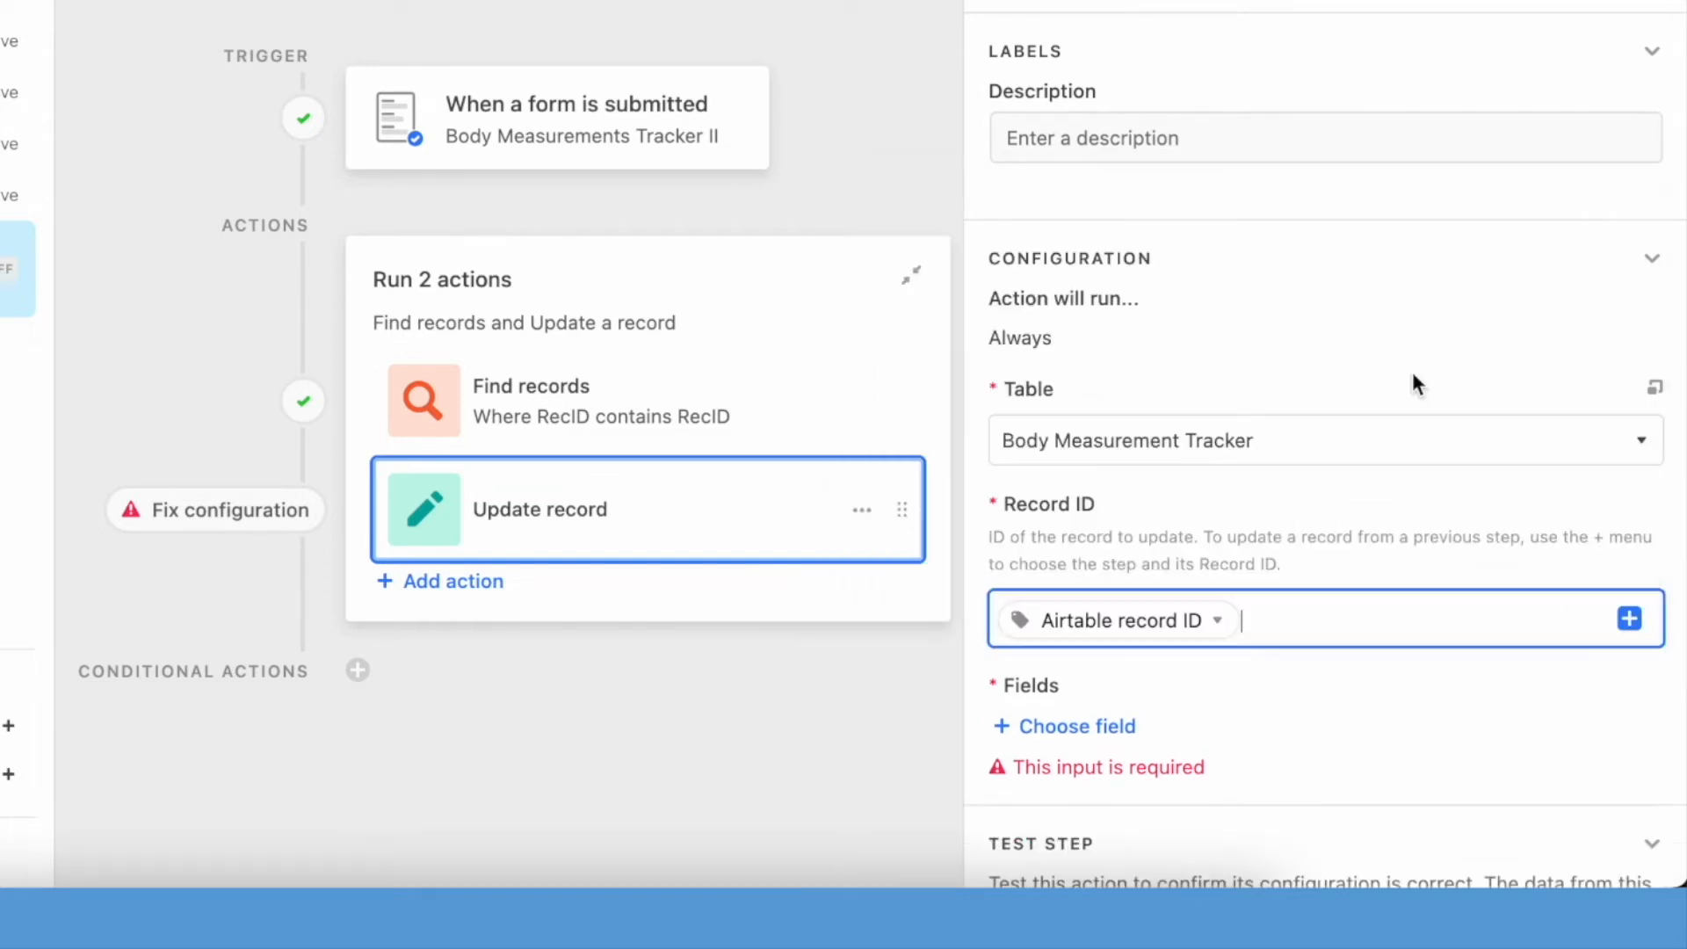
left_click(1639, 621)
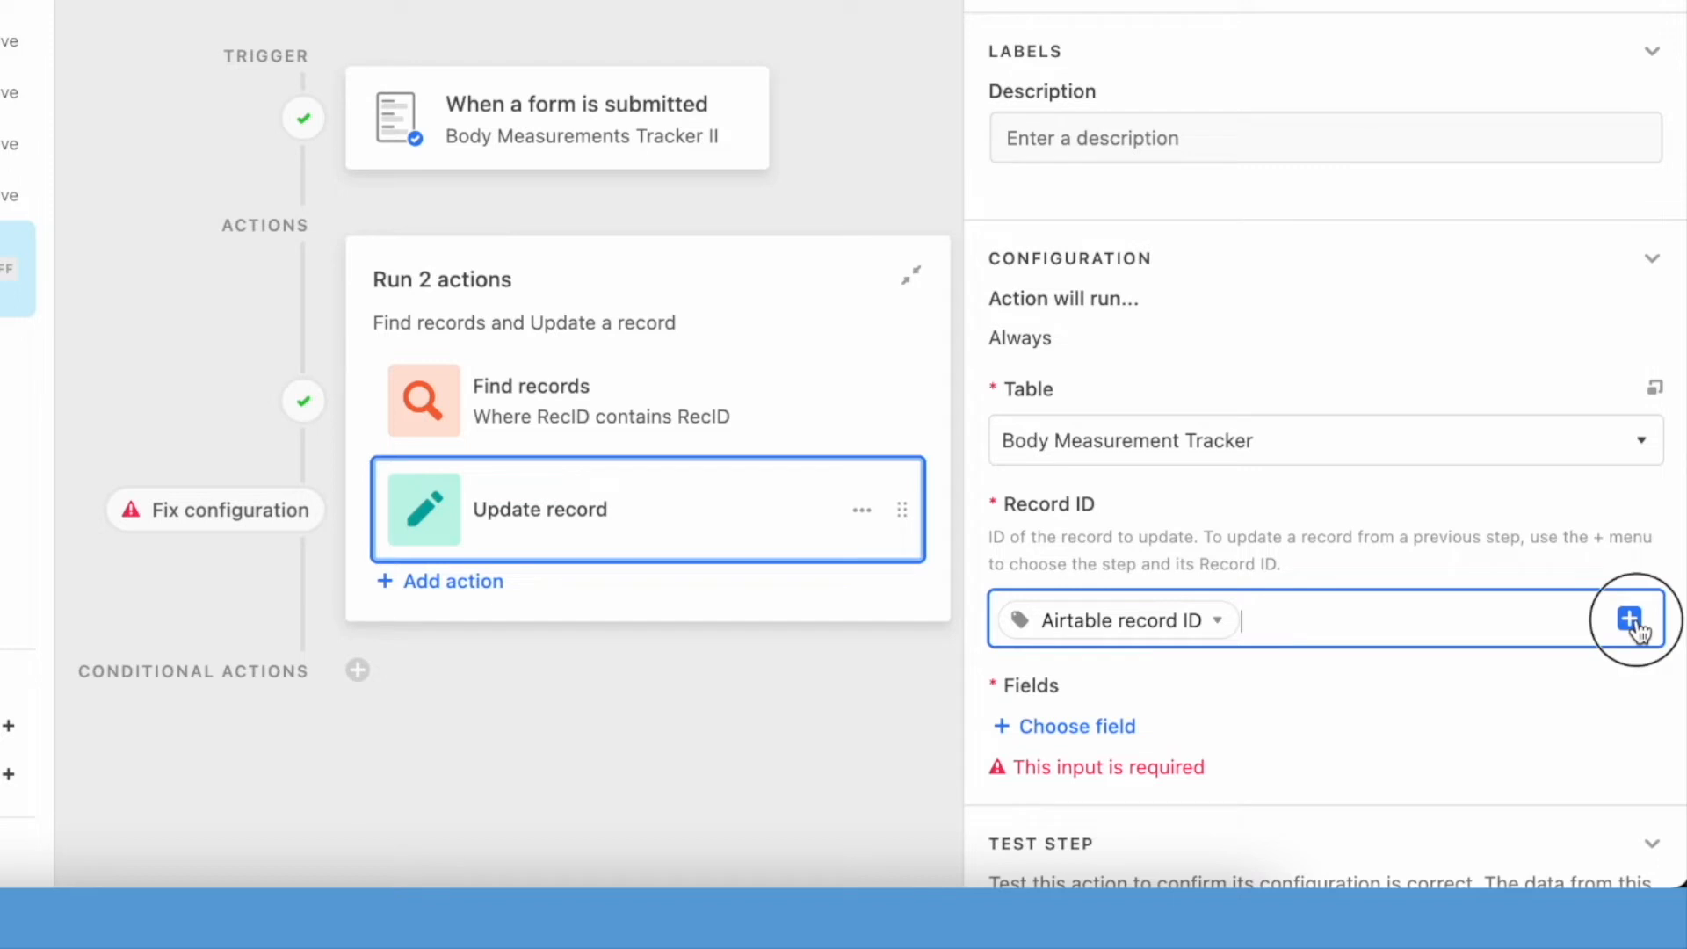
left_click(1105, 305)
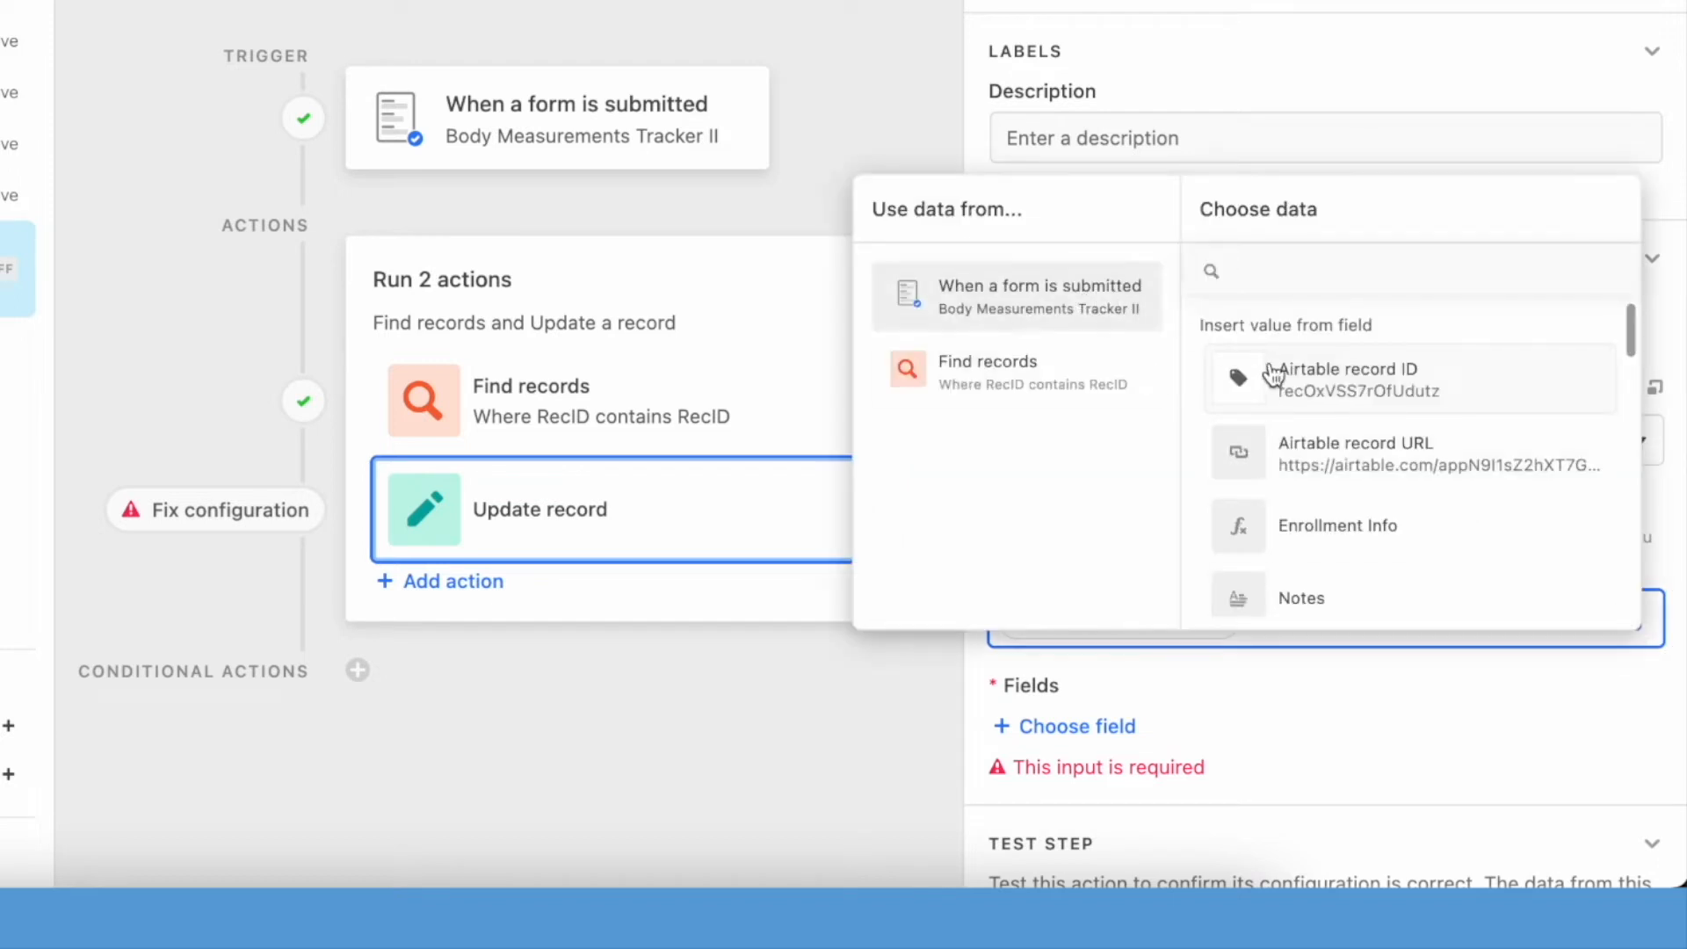
left_click(1358, 400)
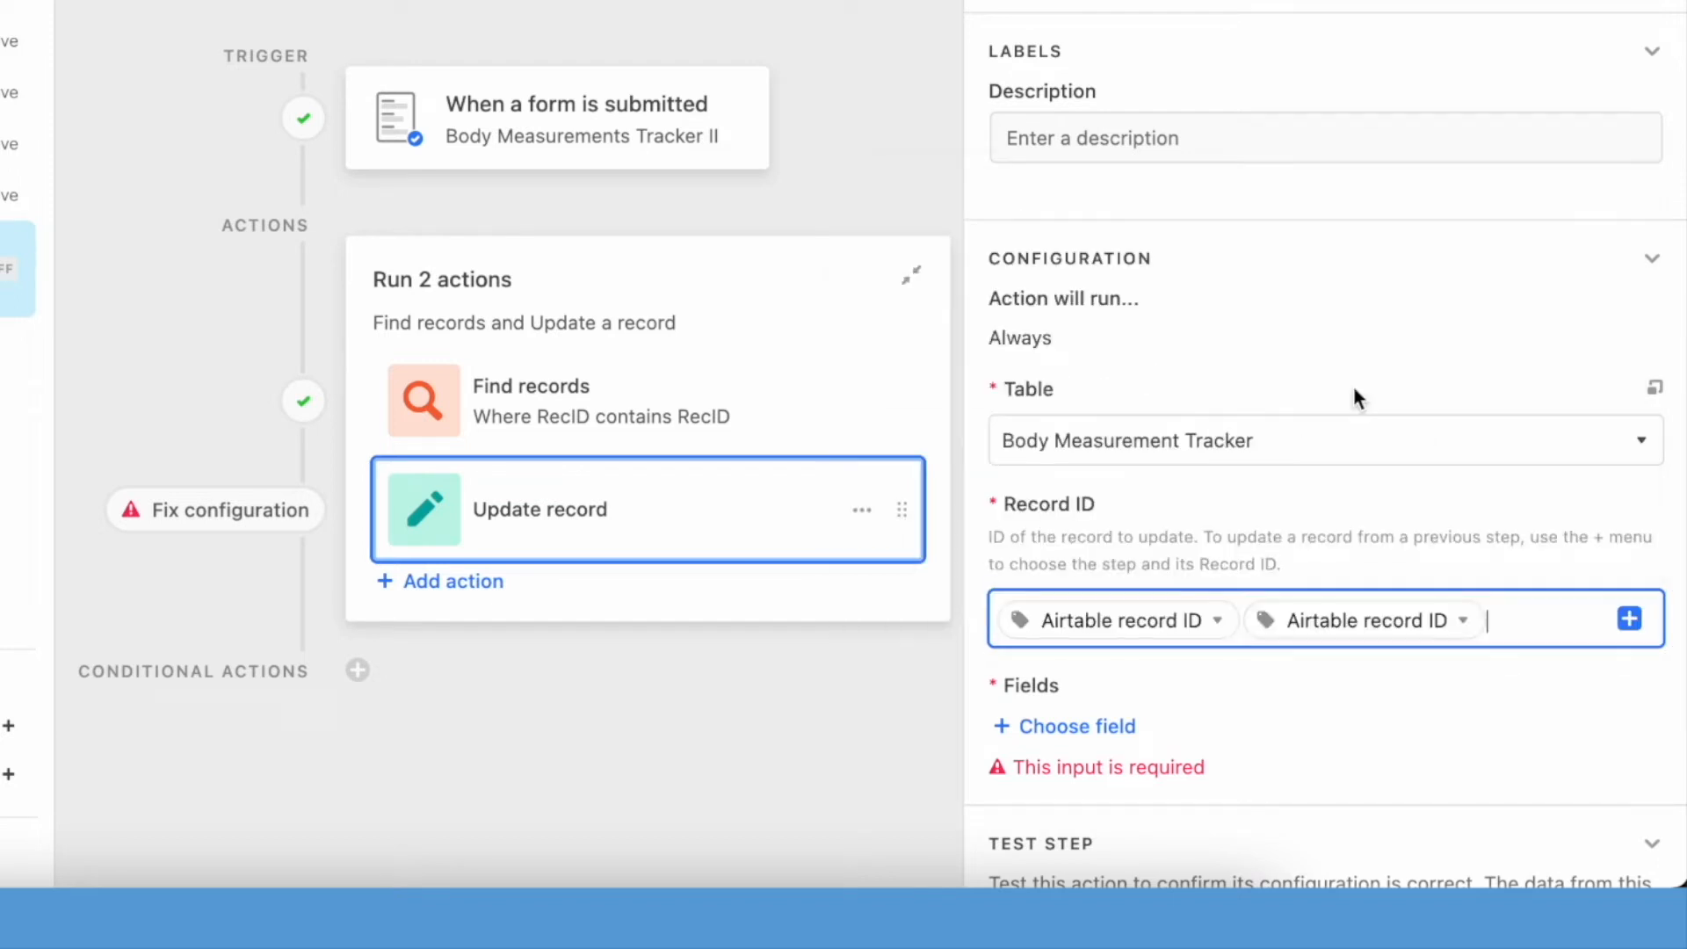
scroll(1369, 689, "down", 2)
key("BackSpace")
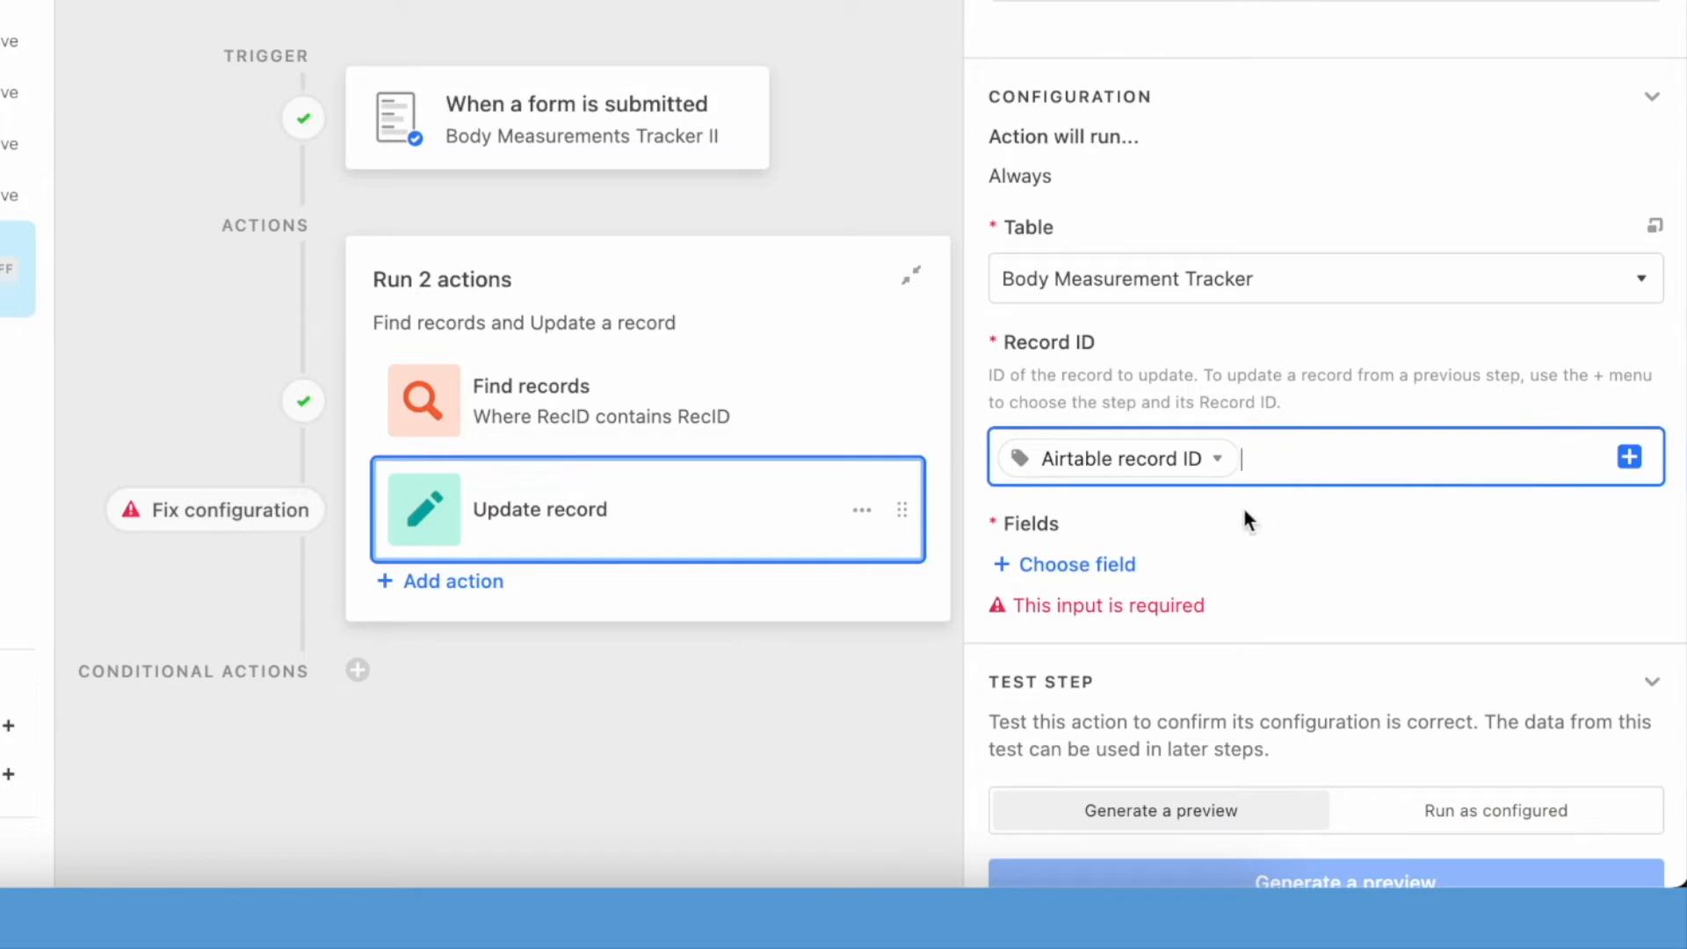
- Set the Program Enrollments field to update with the list of Airtable record IDs from the Find records step
left_click(1108, 566)
type("en")
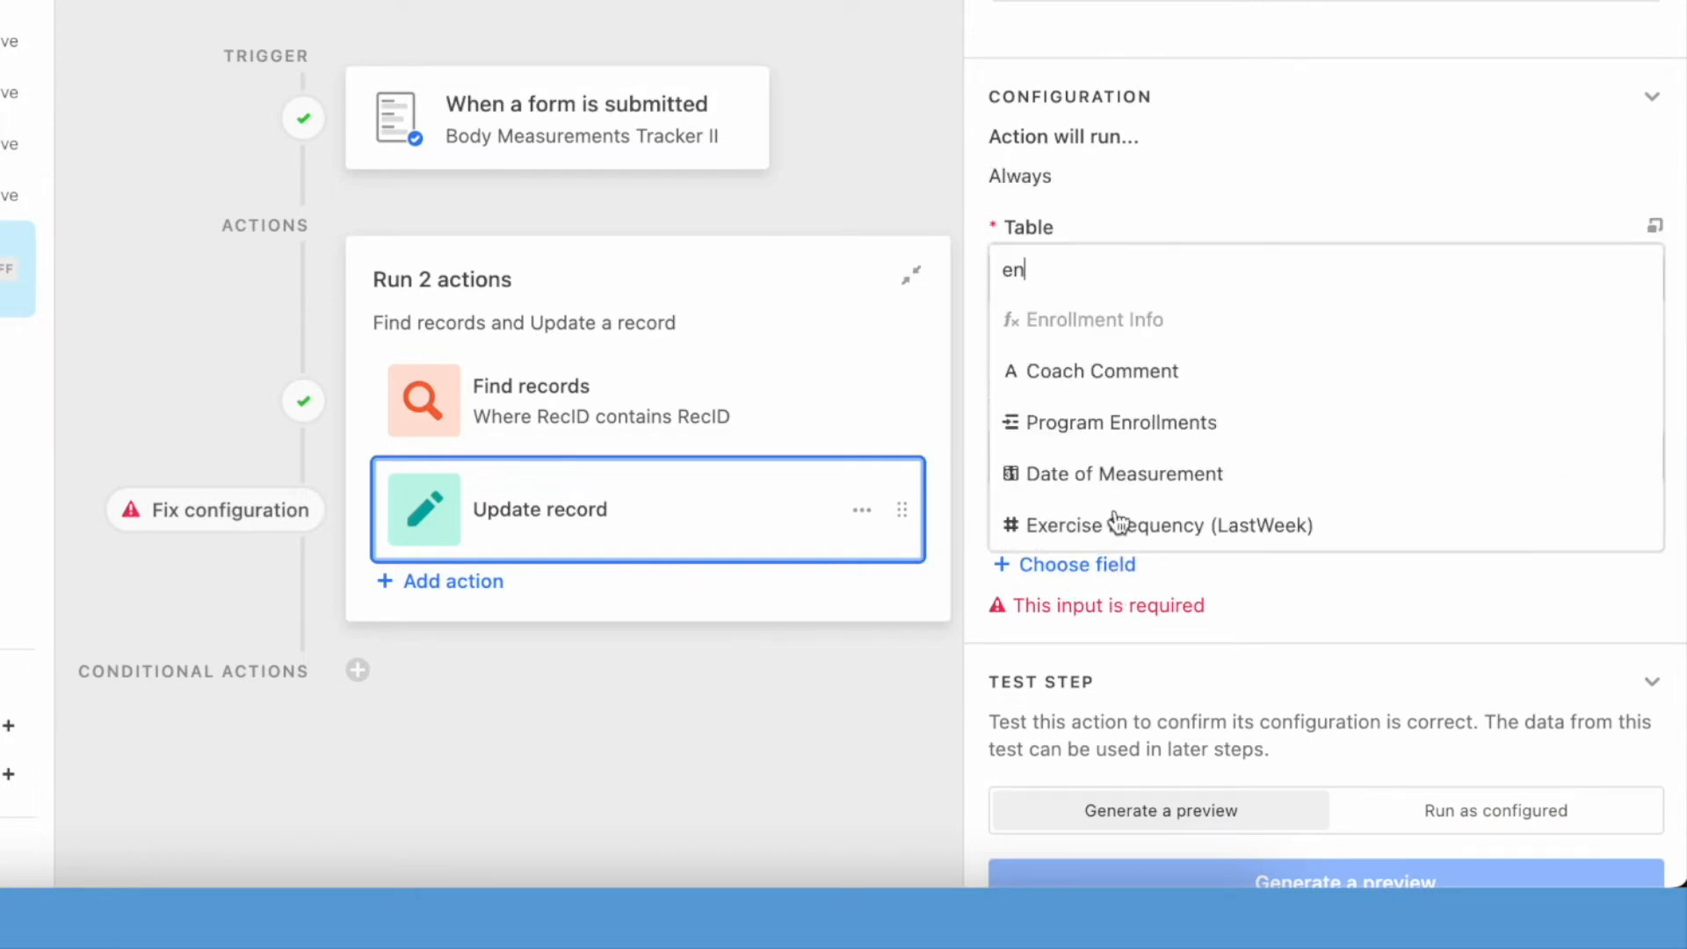
left_click(1216, 438)
left_click(1633, 653)
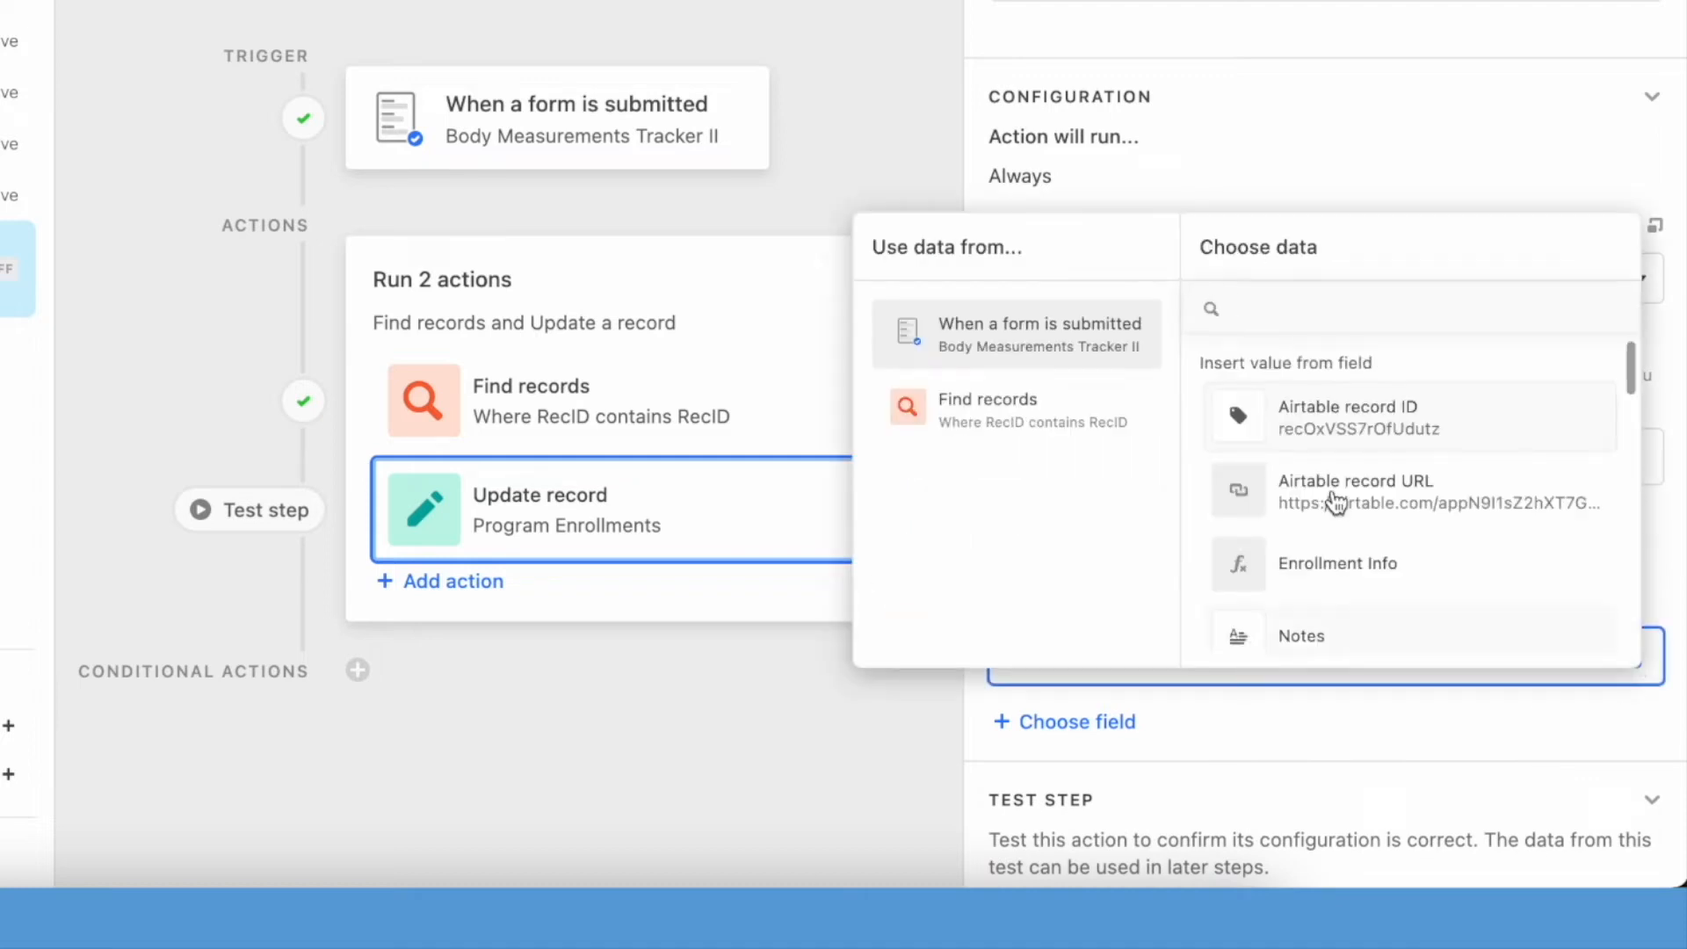
left_click(992, 439)
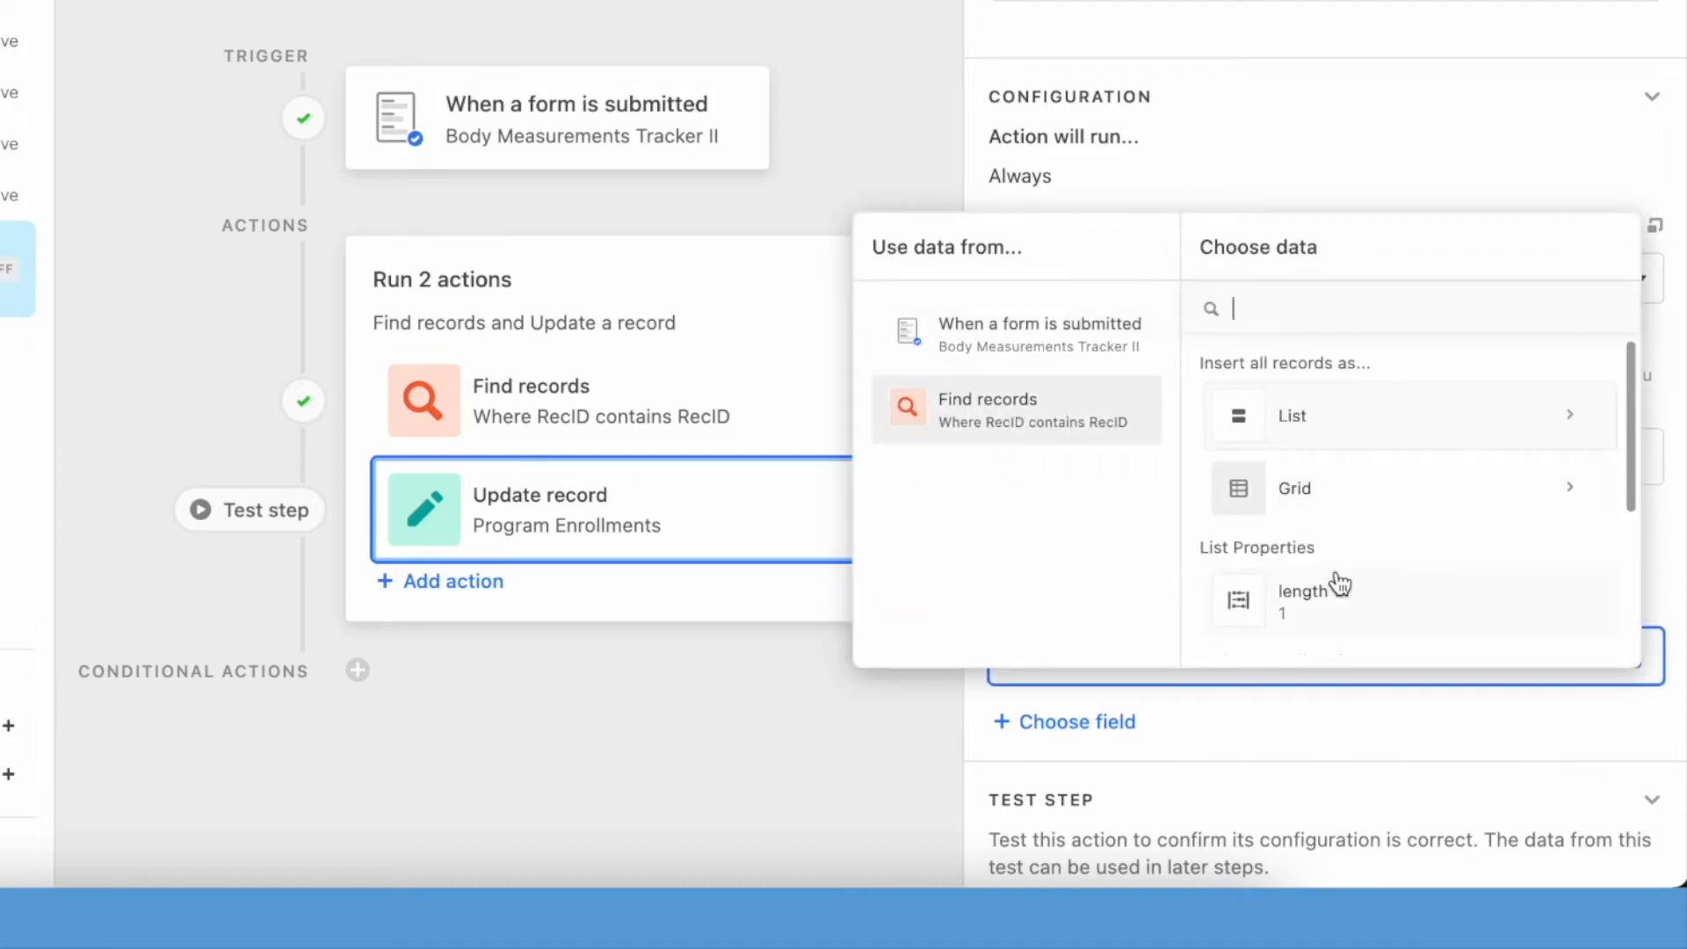
scroll(1399, 590, "down", 3)
left_click(1397, 587)
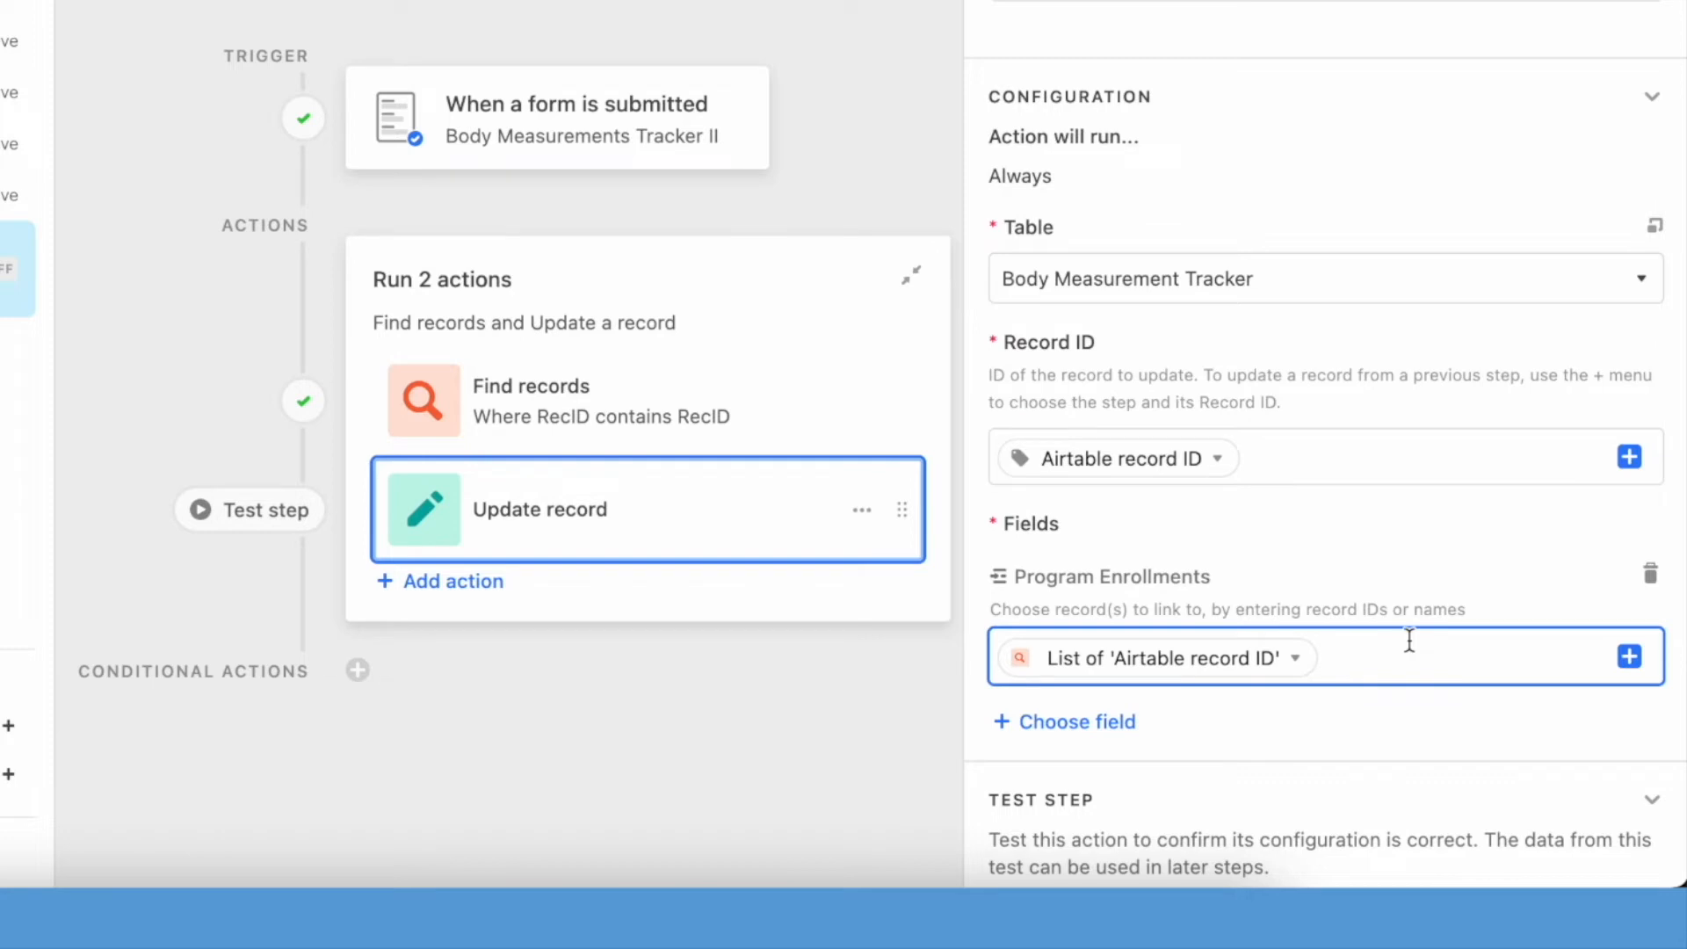
- Generate a preview of the Update record action, review the linked enrollment, and turn the automation on
scroll(1404, 713, "down", 3)
left_click(1355, 528)
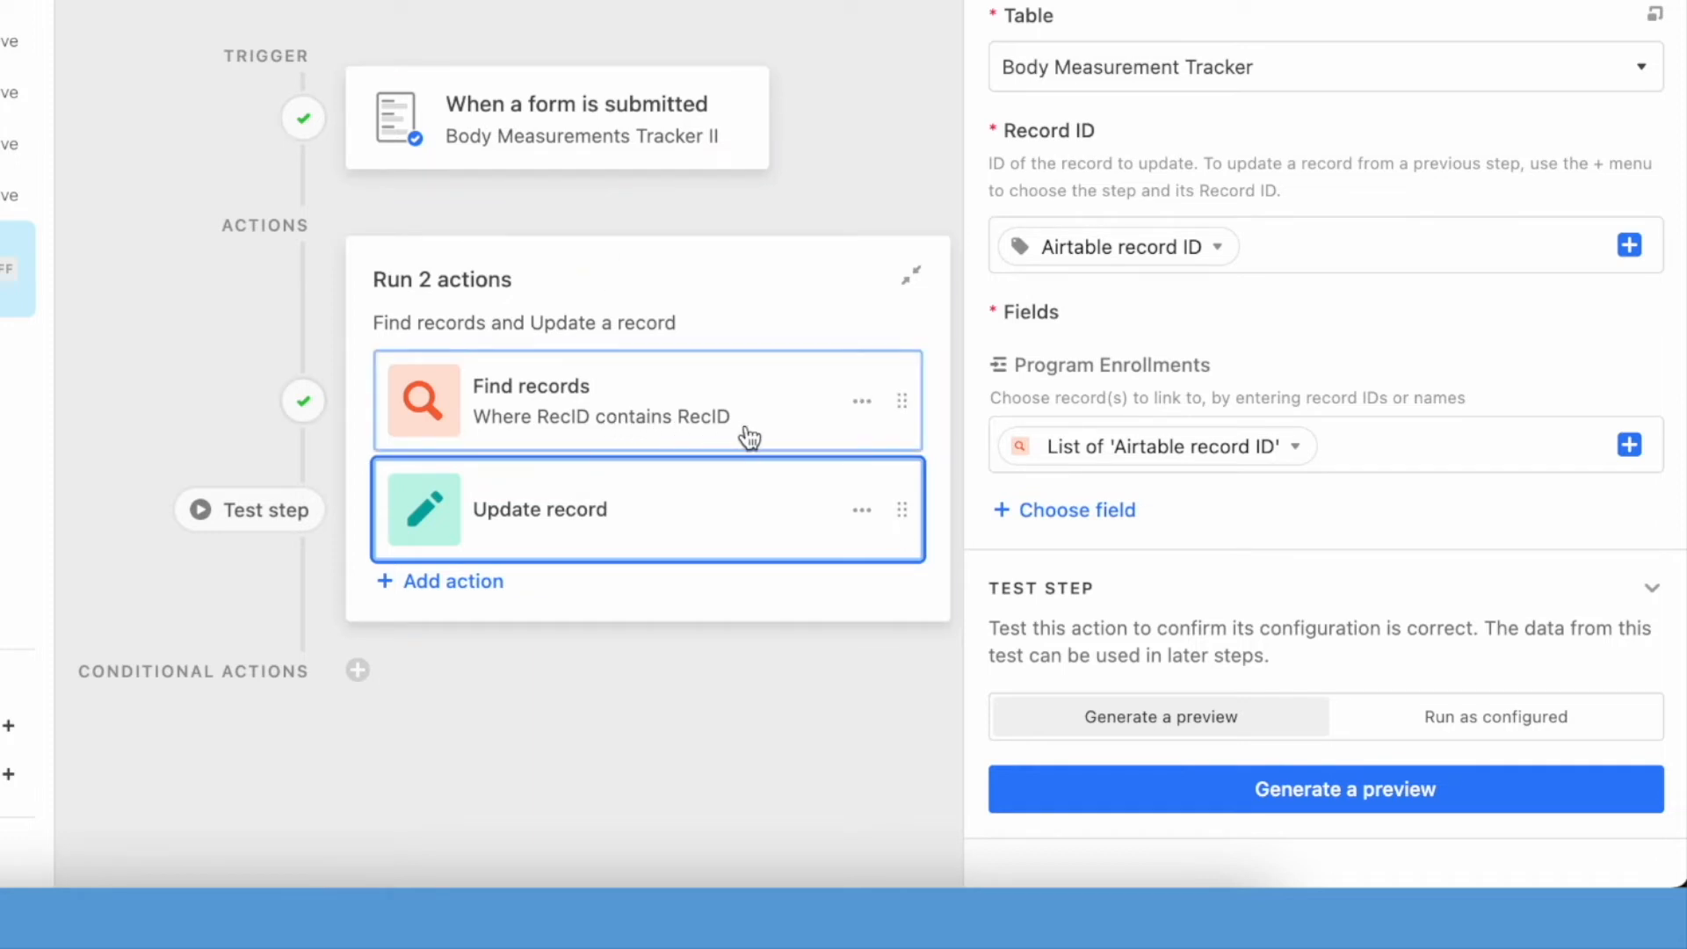
left_click(730, 562)
left_click(735, 556)
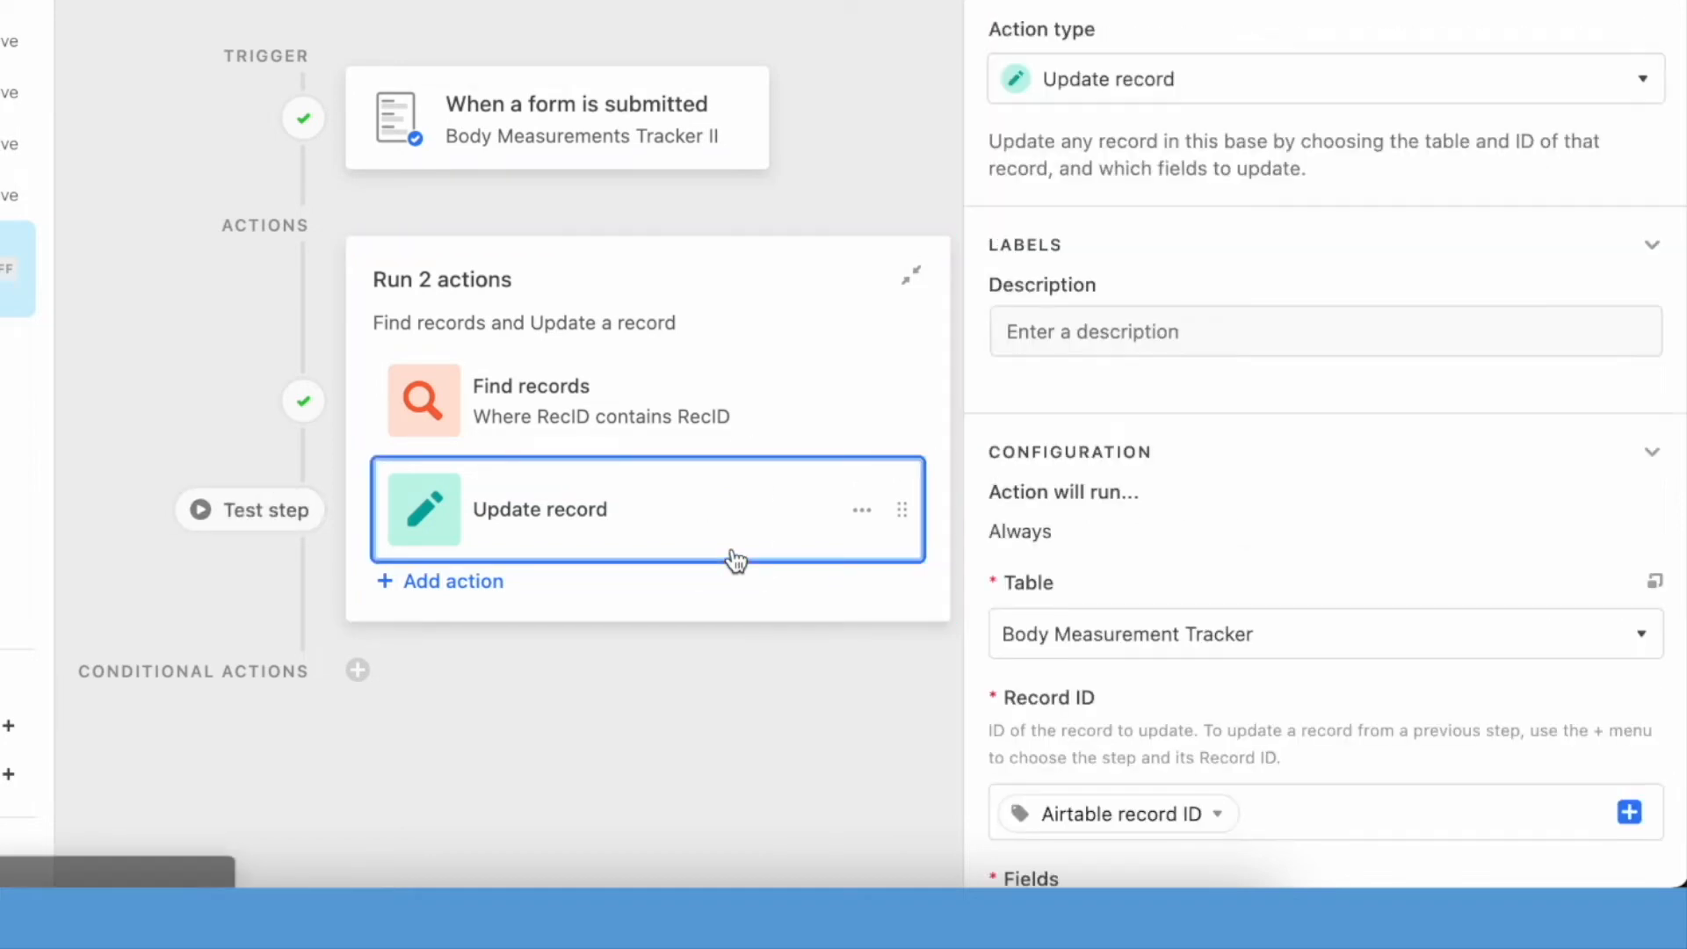
scroll(1181, 604, "down", 4)
scroll(1181, 604, "down", 3)
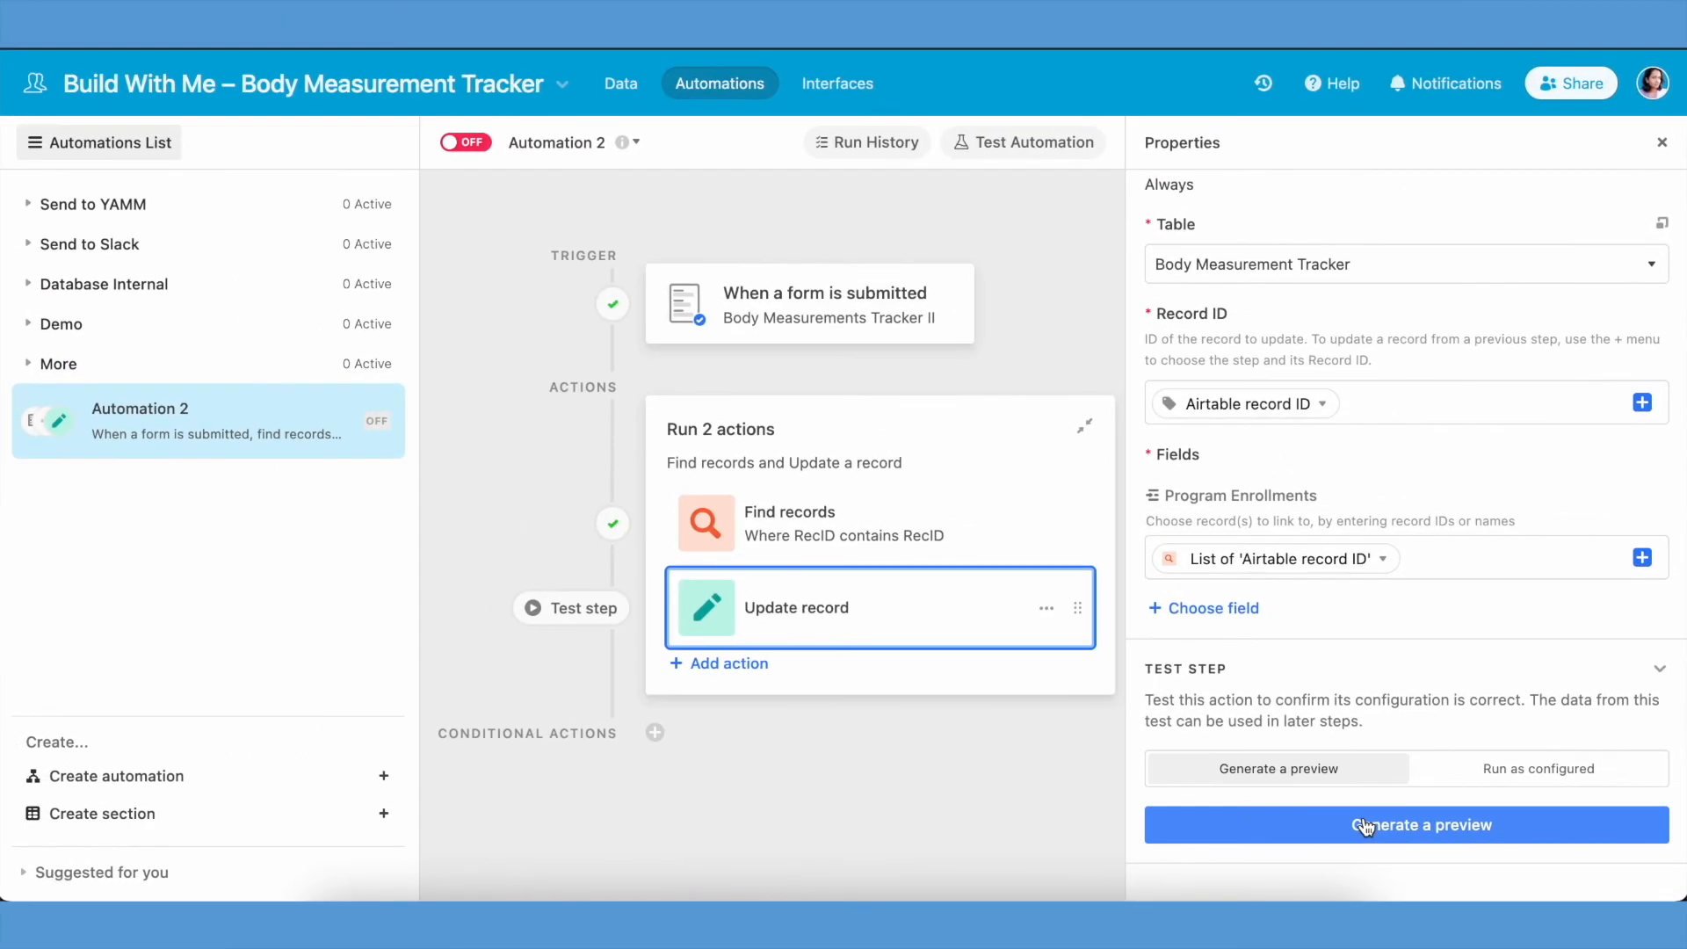
left_click(1365, 826)
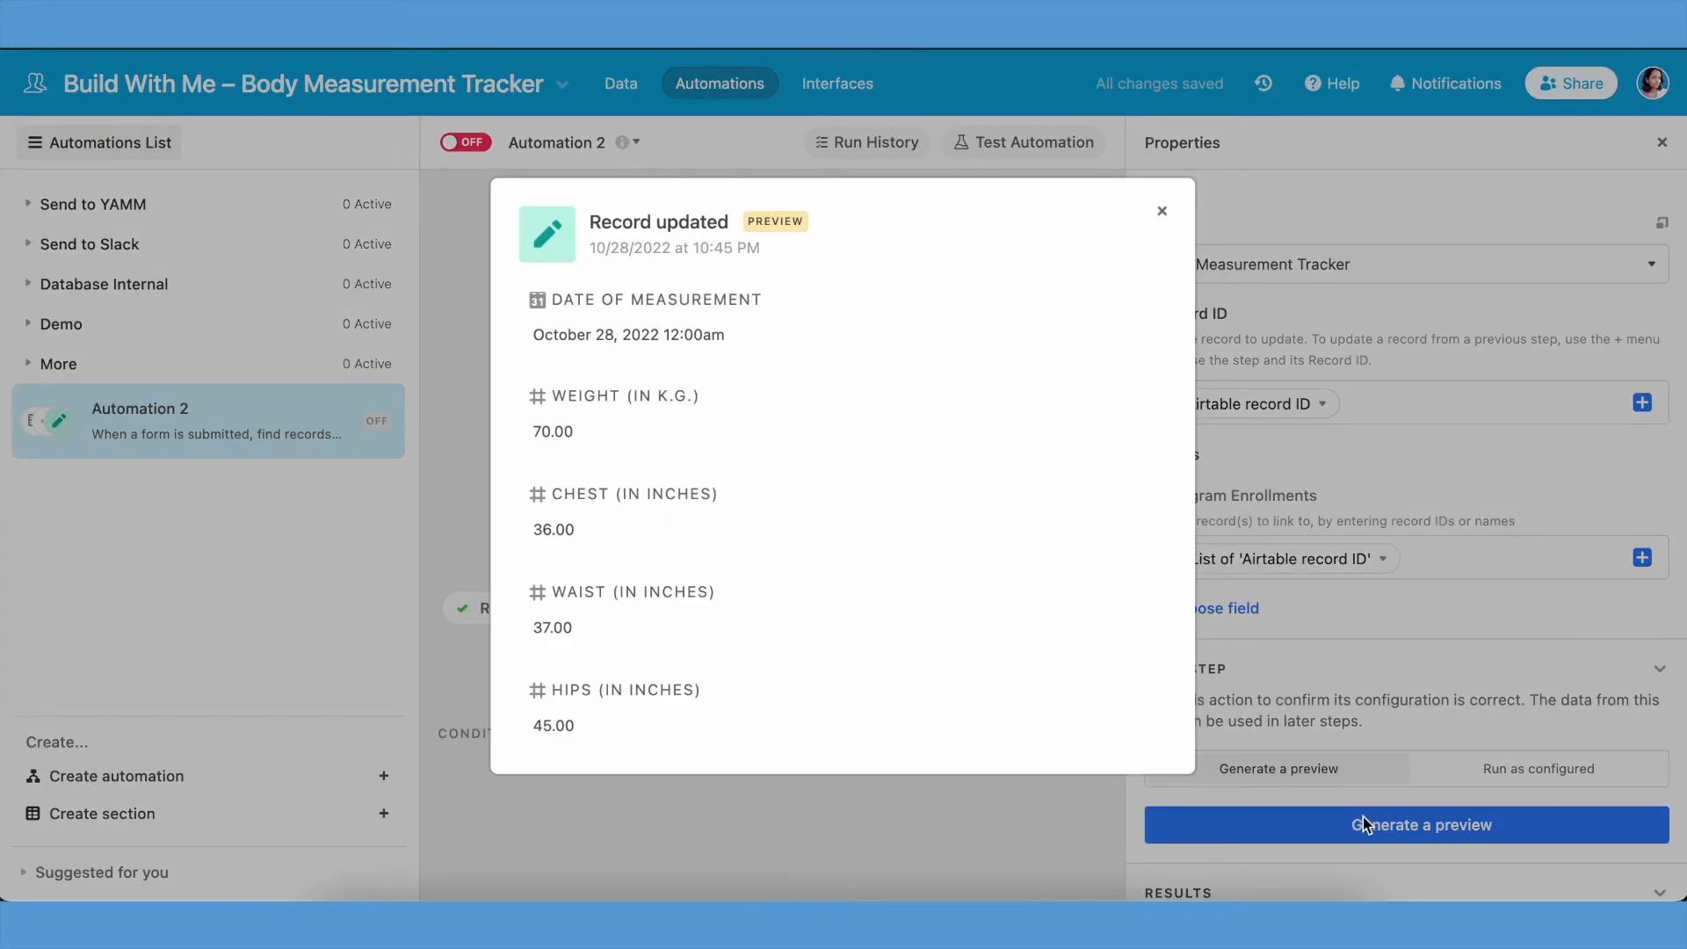
scroll(998, 510, "down", 10)
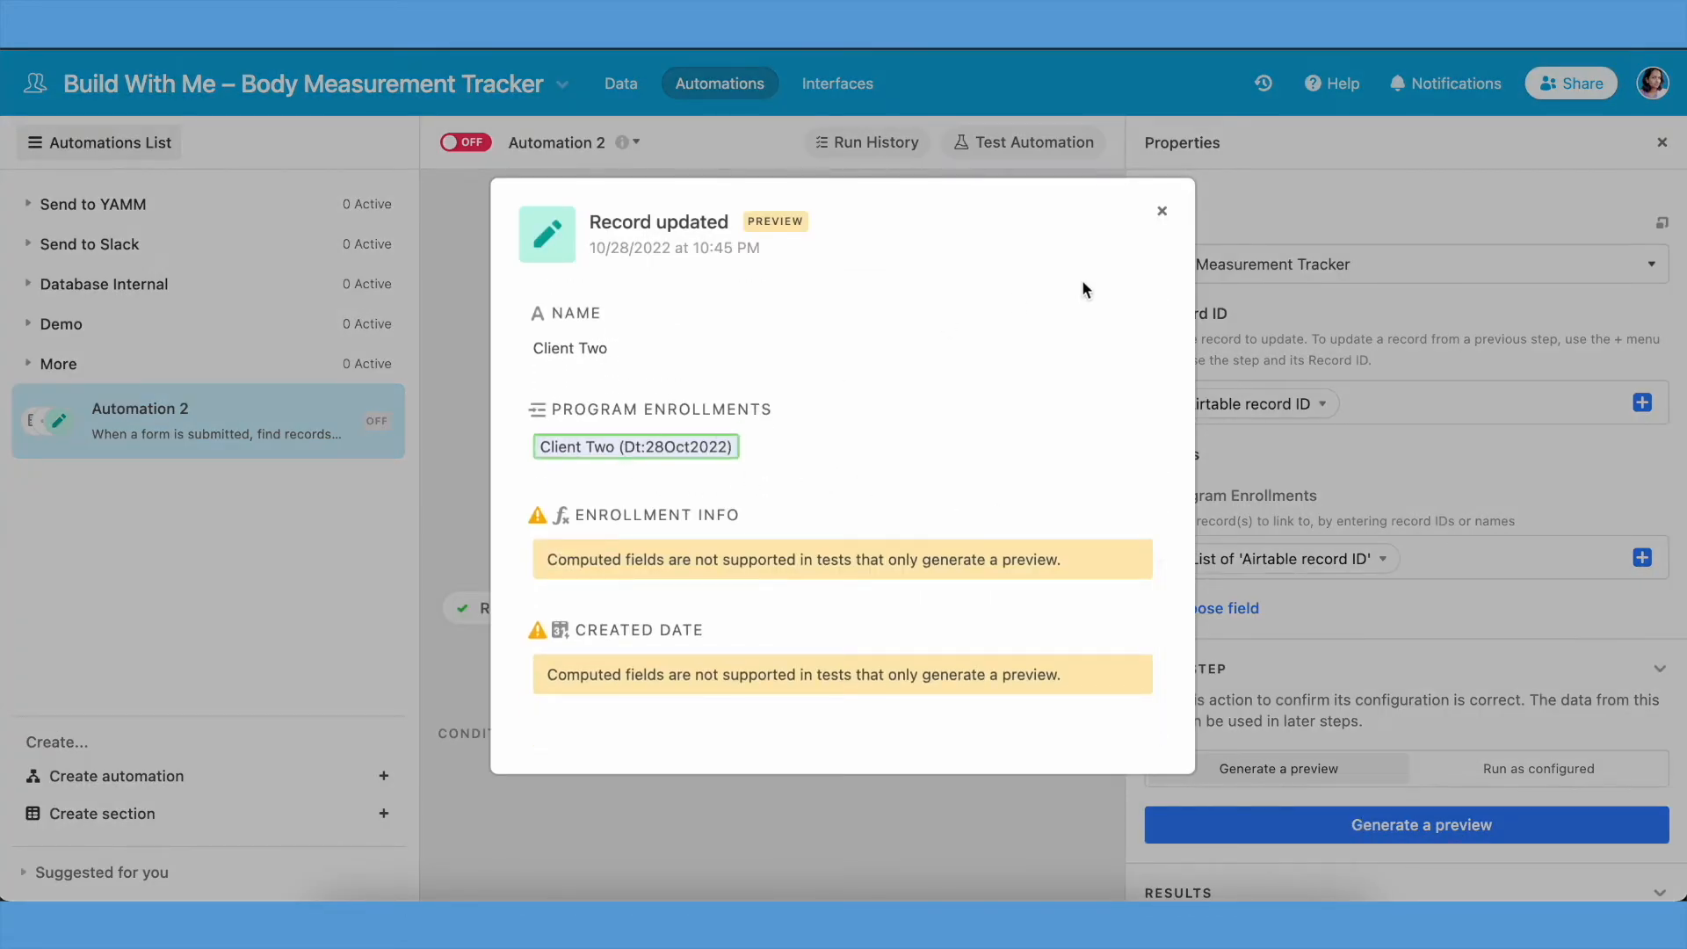
left_click(1161, 214)
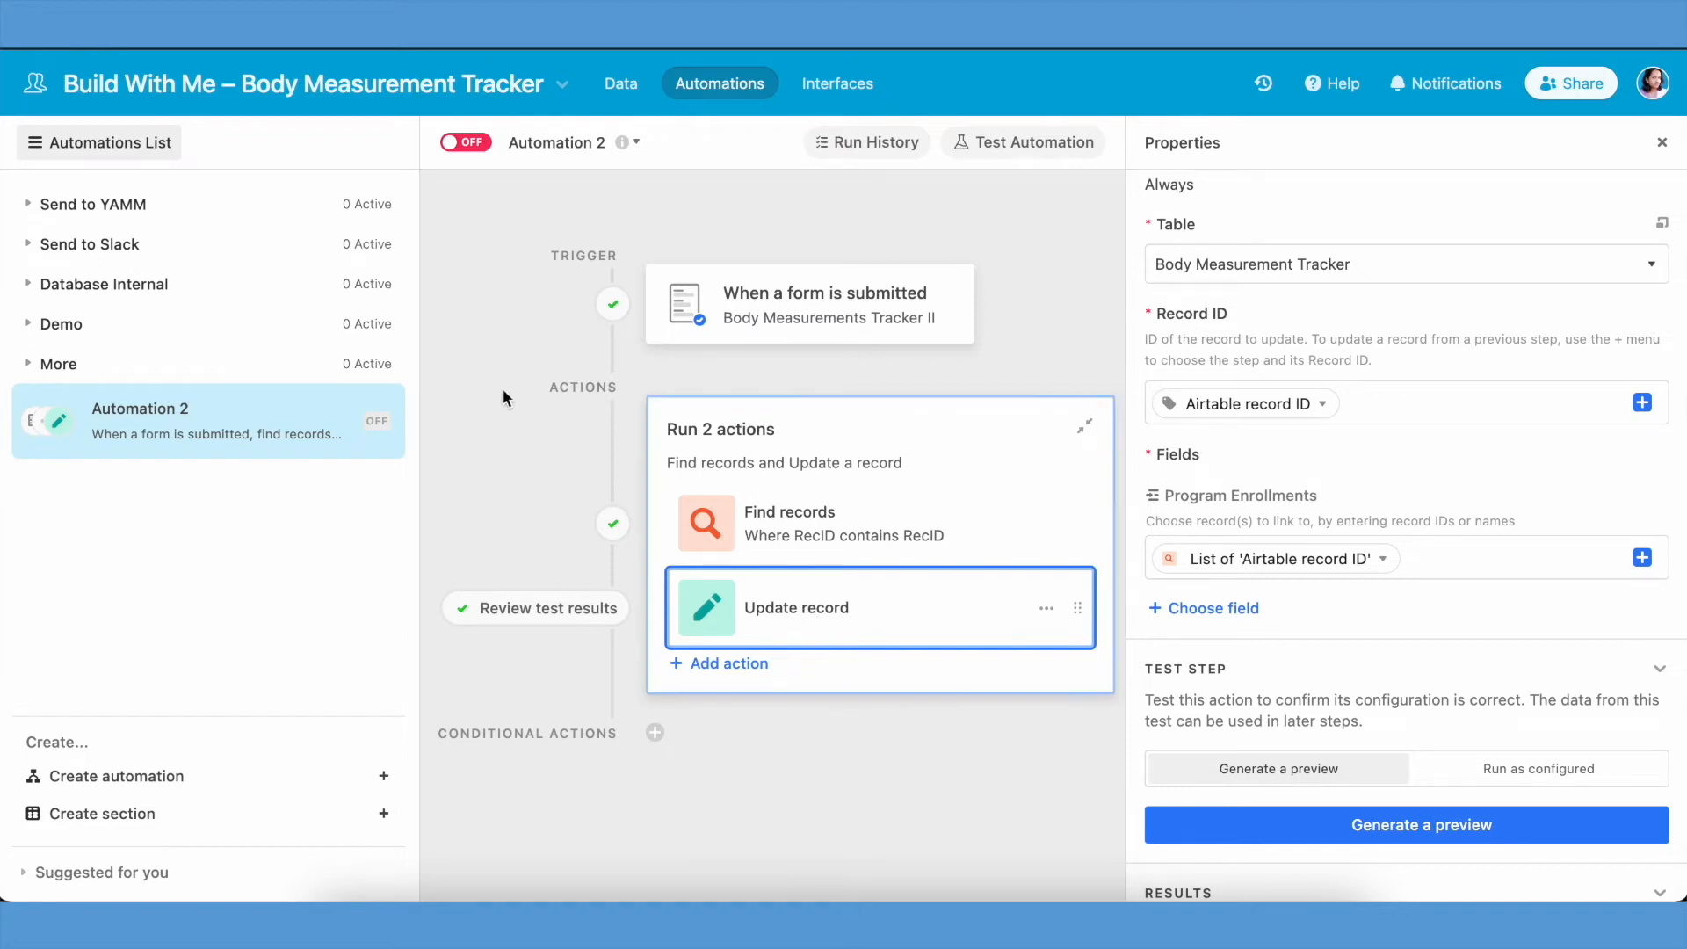
left_click(479, 145)
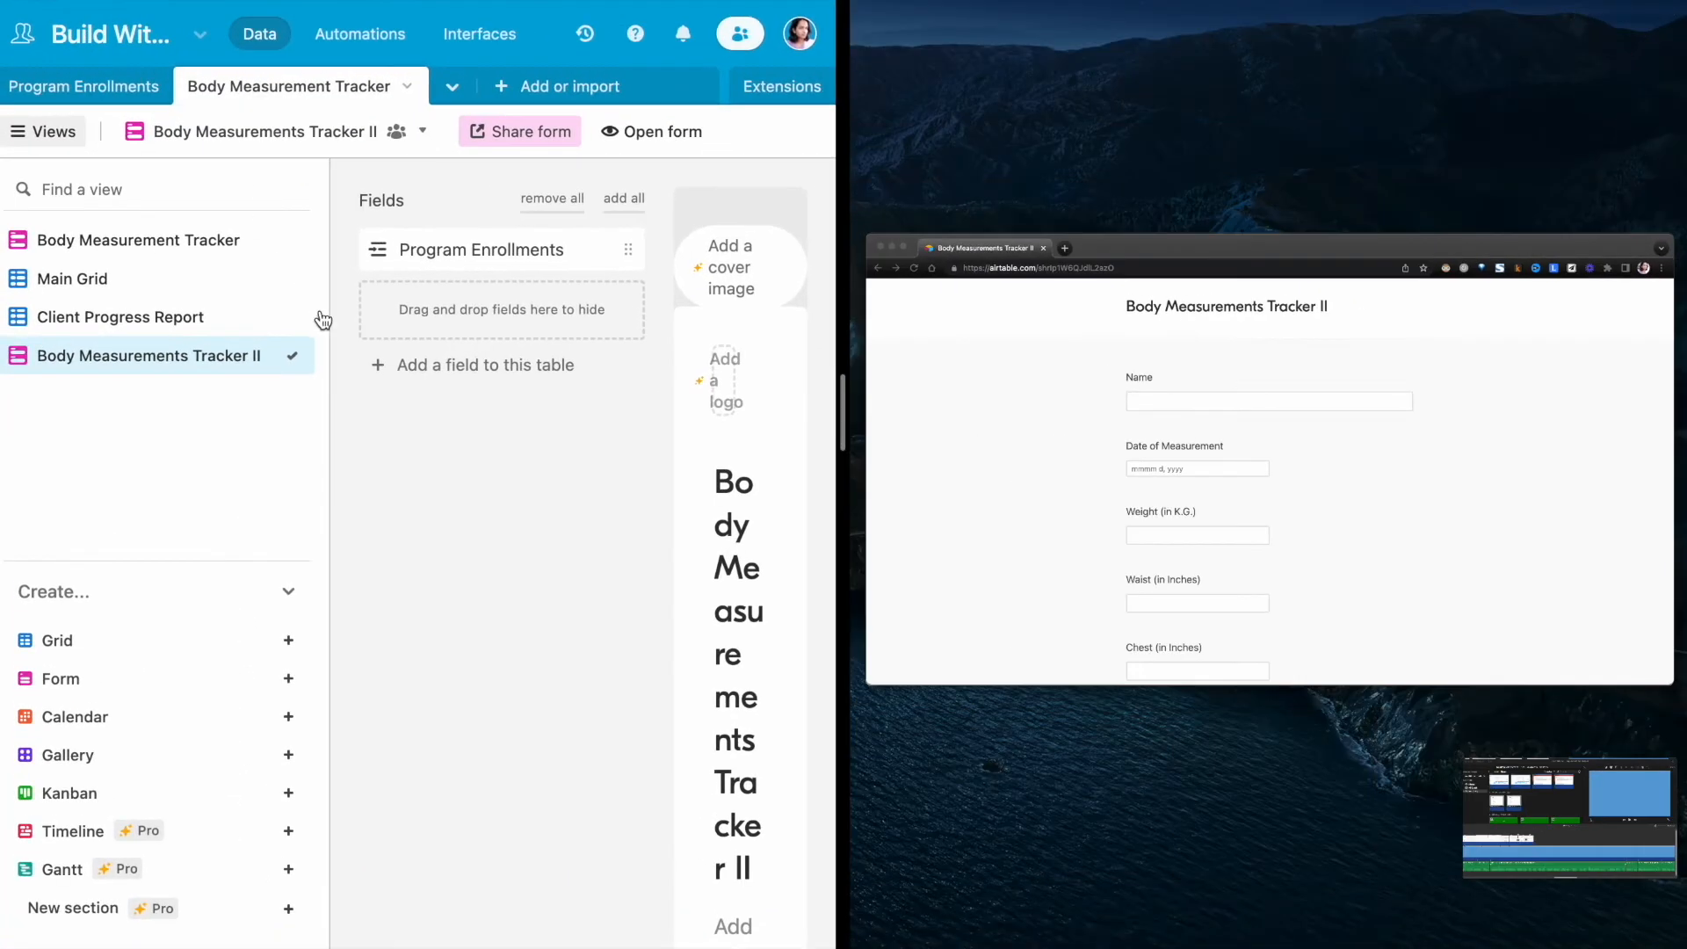
- Place the public form beside the base and load the Client Two enrollment's Tracker_URL in the form window
left_click(966, 508)
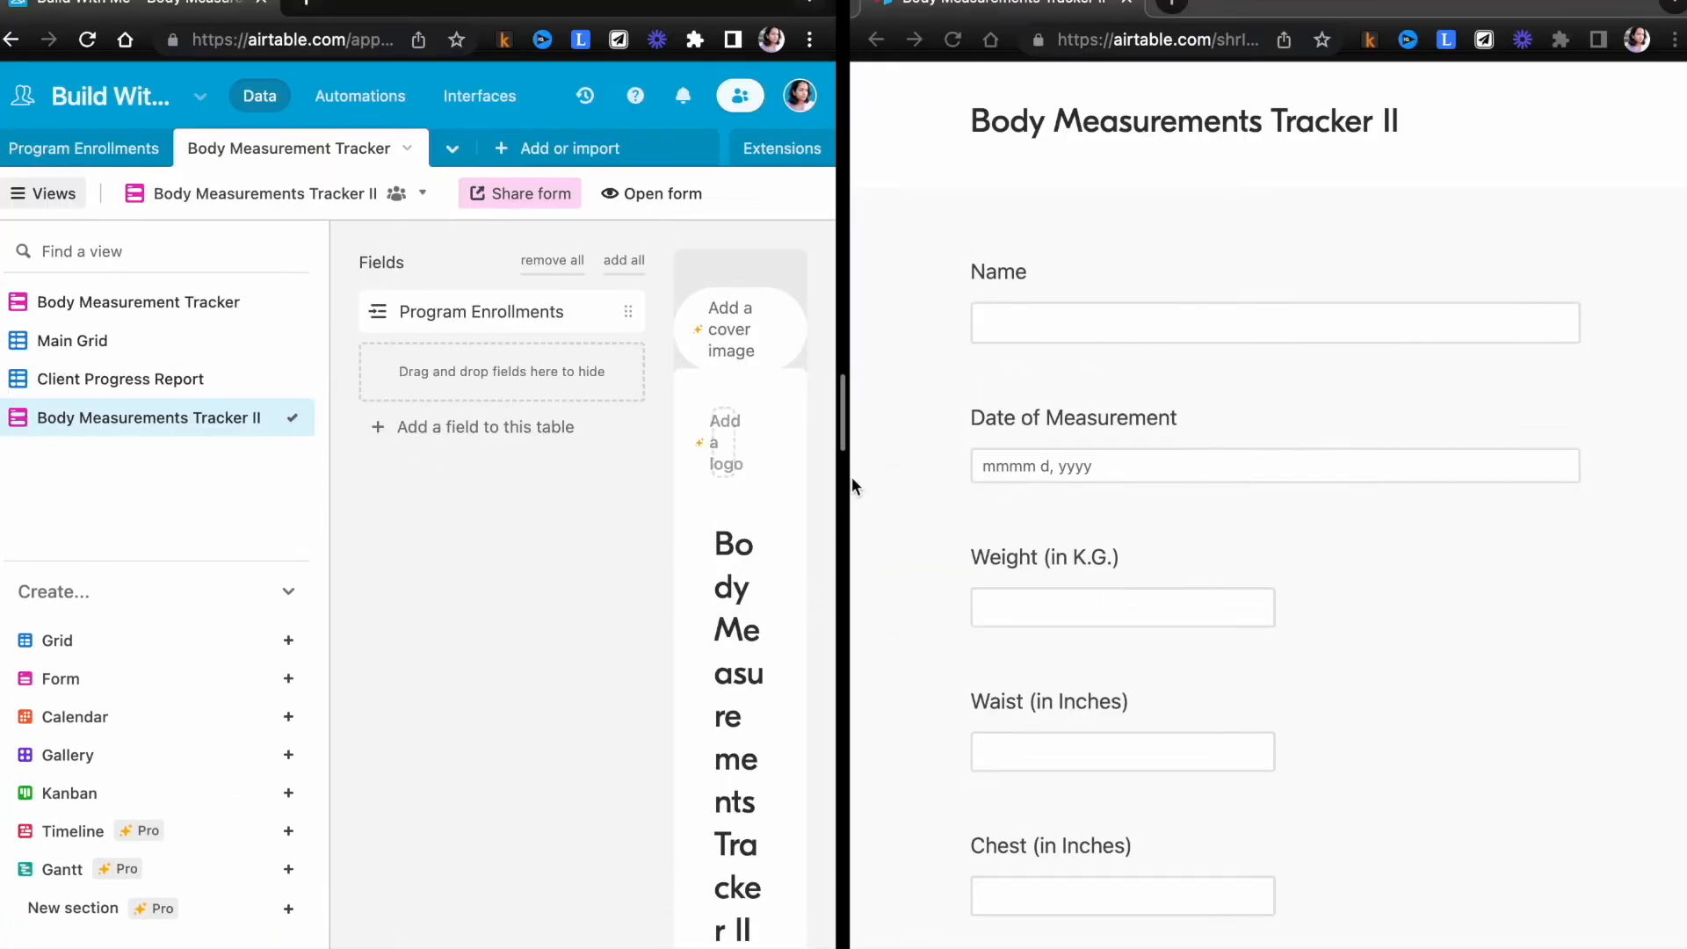
left_click_drag(850, 479, 1022, 475)
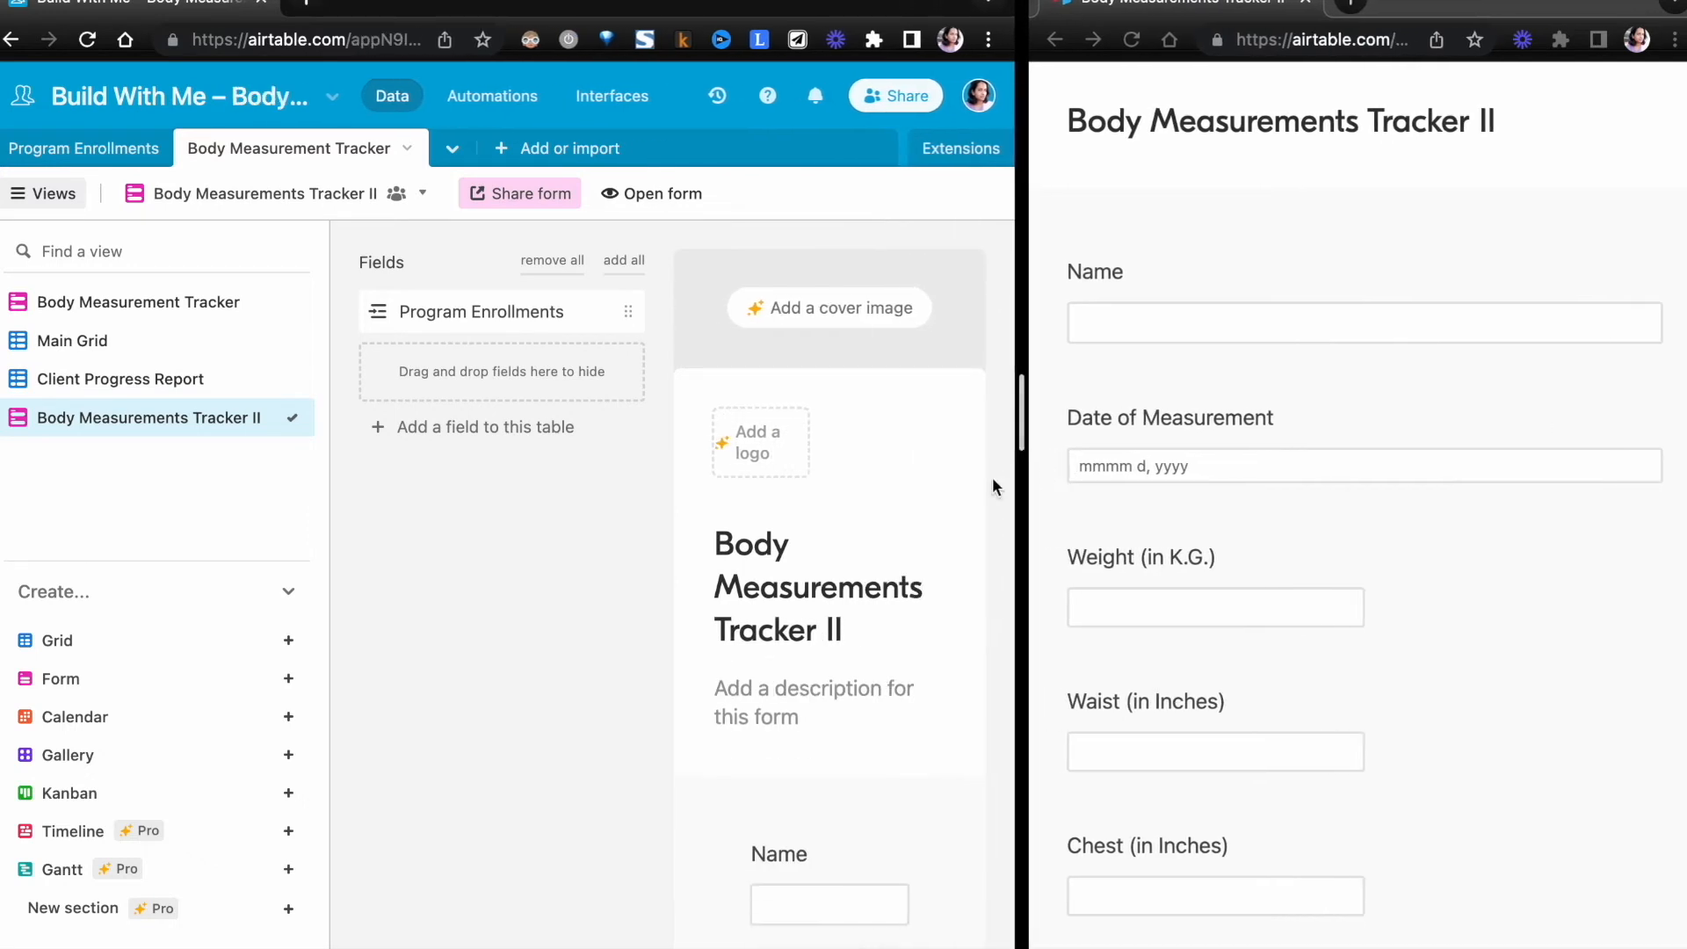
left_click(106, 158)
scroll(644, 312, "right", 5)
left_click(701, 325)
left_click(546, 3)
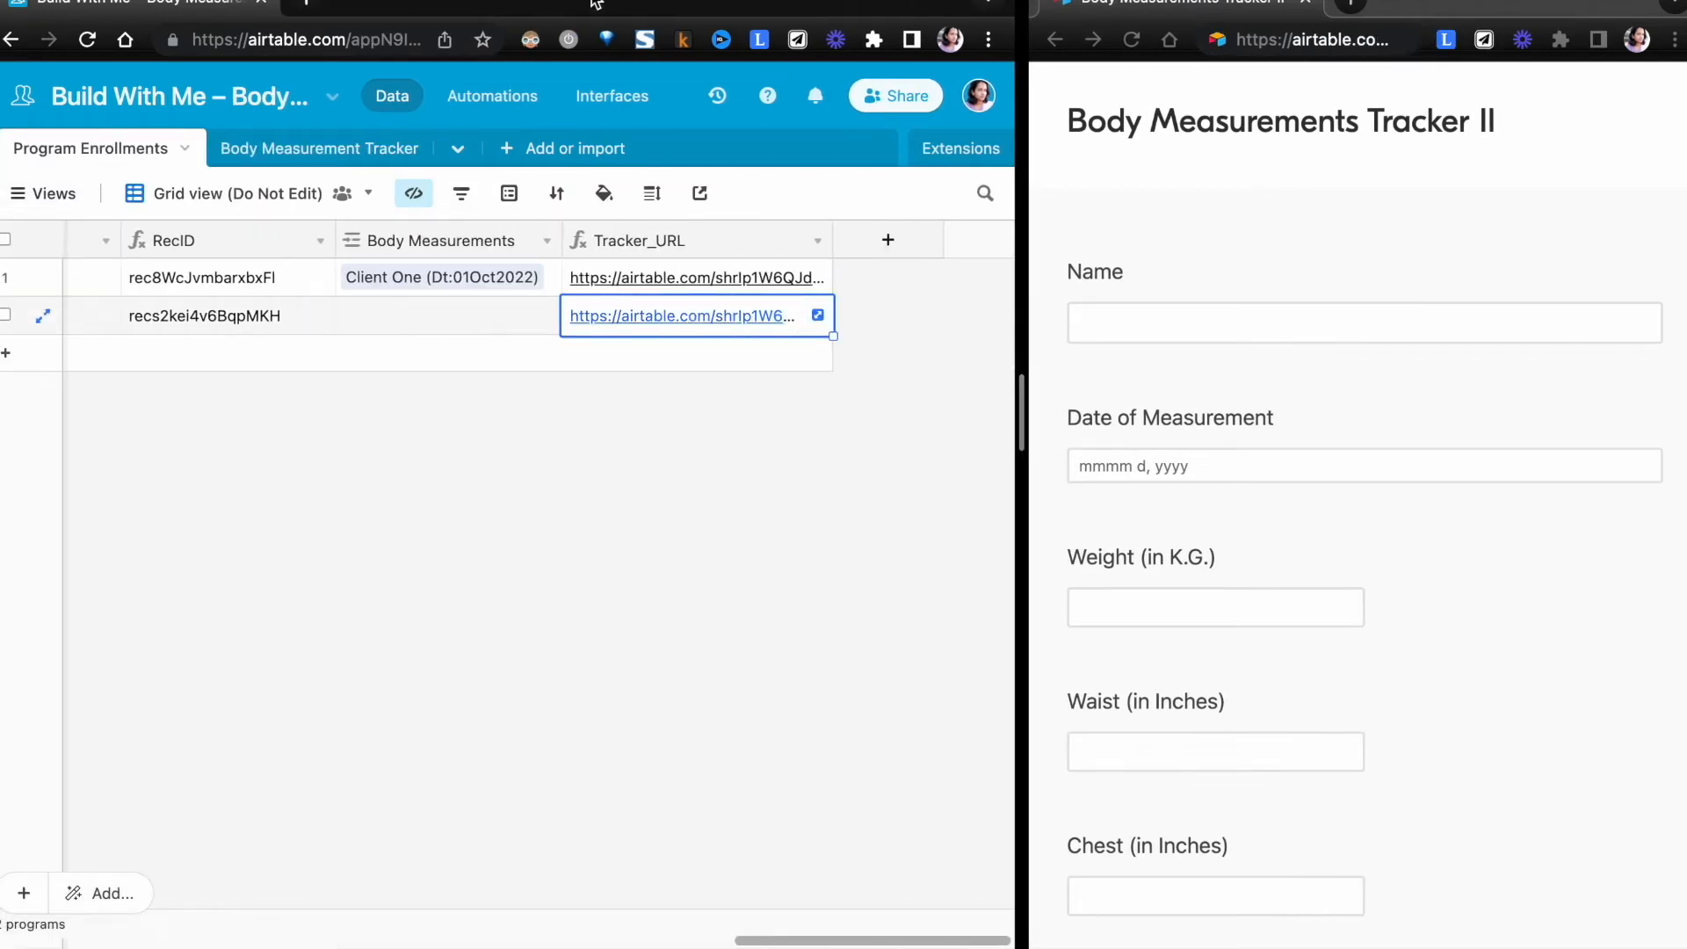
left_click(1318, 42)
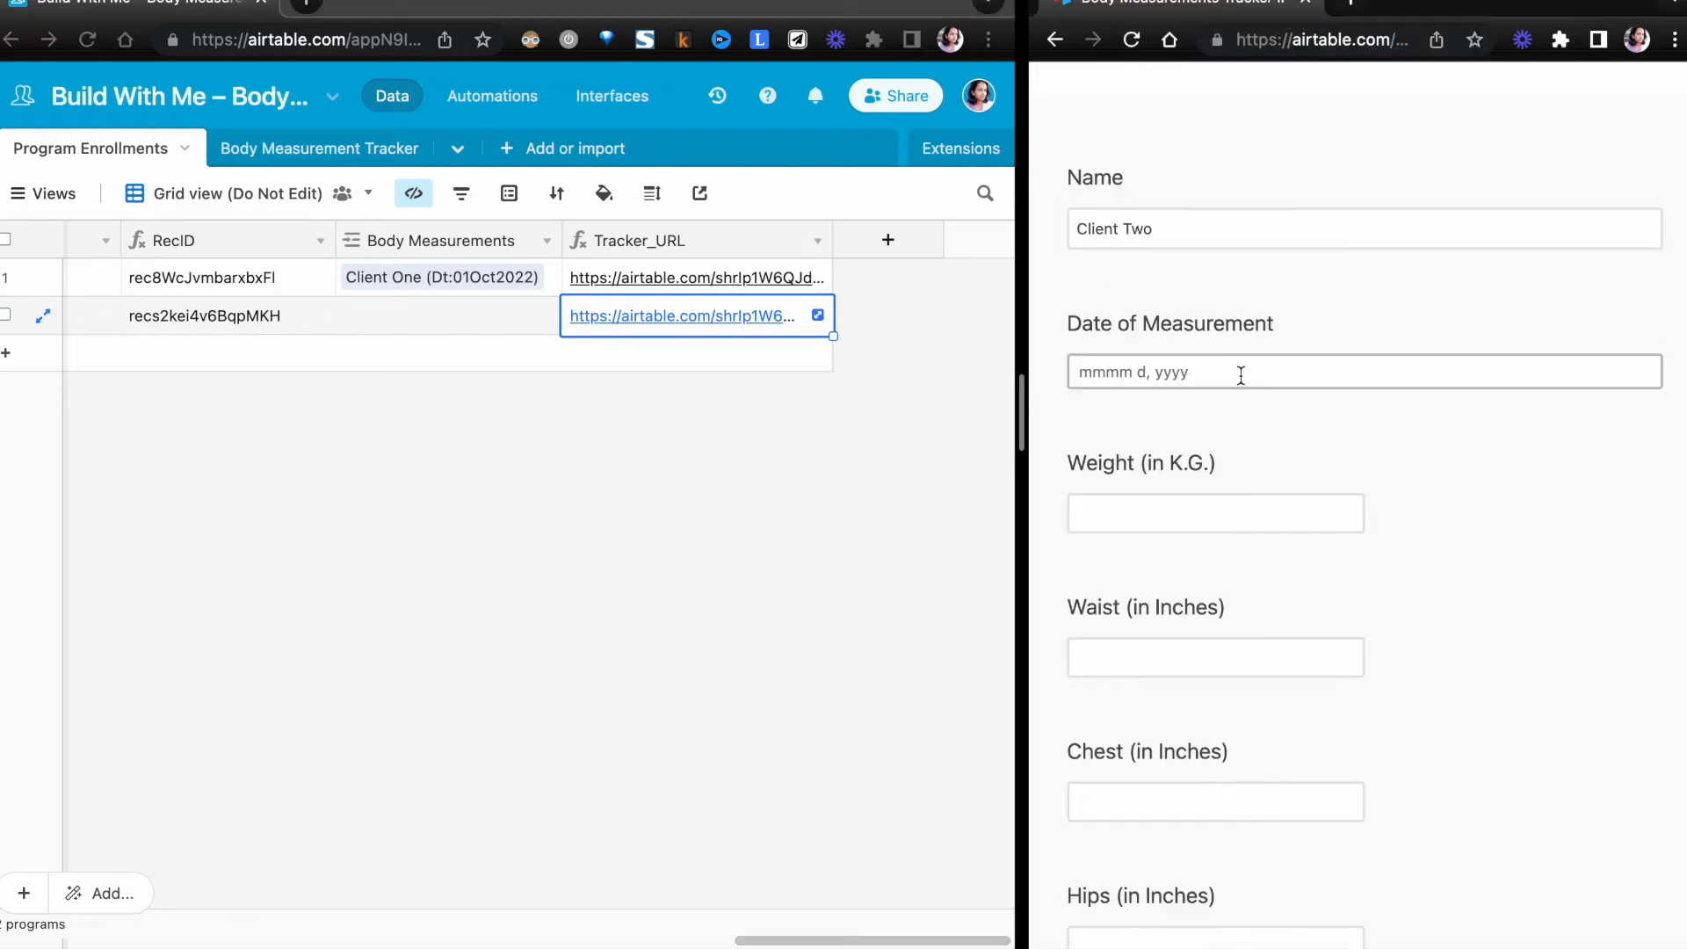
- Fill in and submit the prefilled Client Two form with October 28, 2022, weight 72, waist 34, chest 37 and hips 34
left_click(1240, 373)
scroll(567, 659, "left", 10)
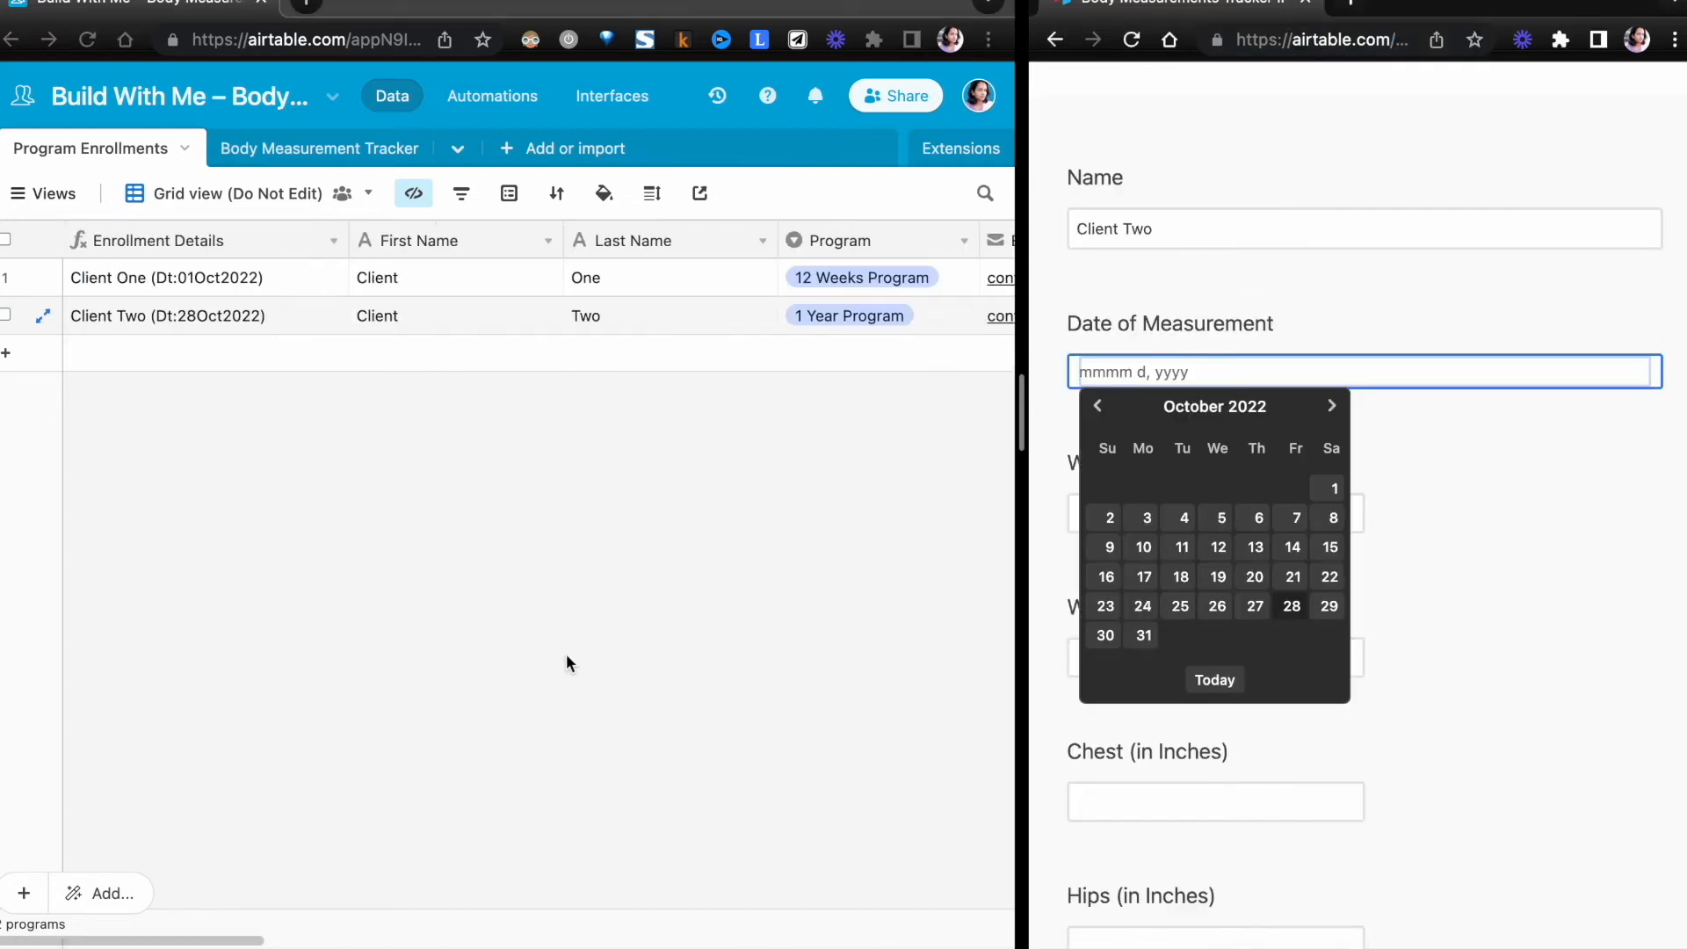
scroll(566, 656, "right", 10)
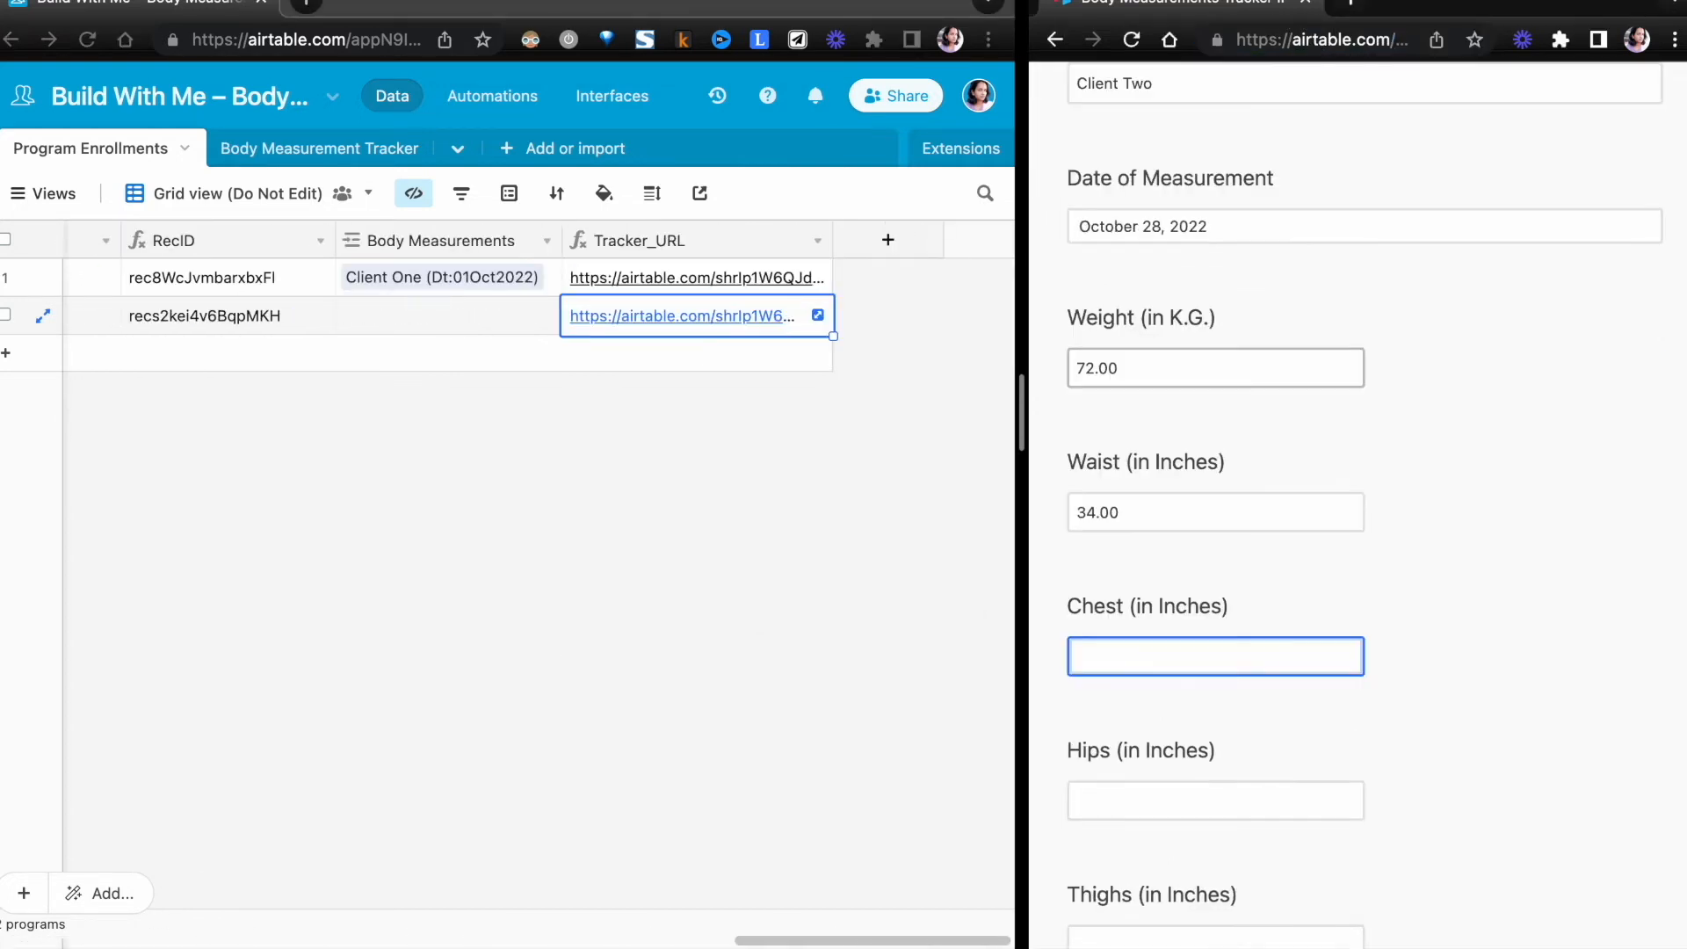
type("37")
key("Tab")
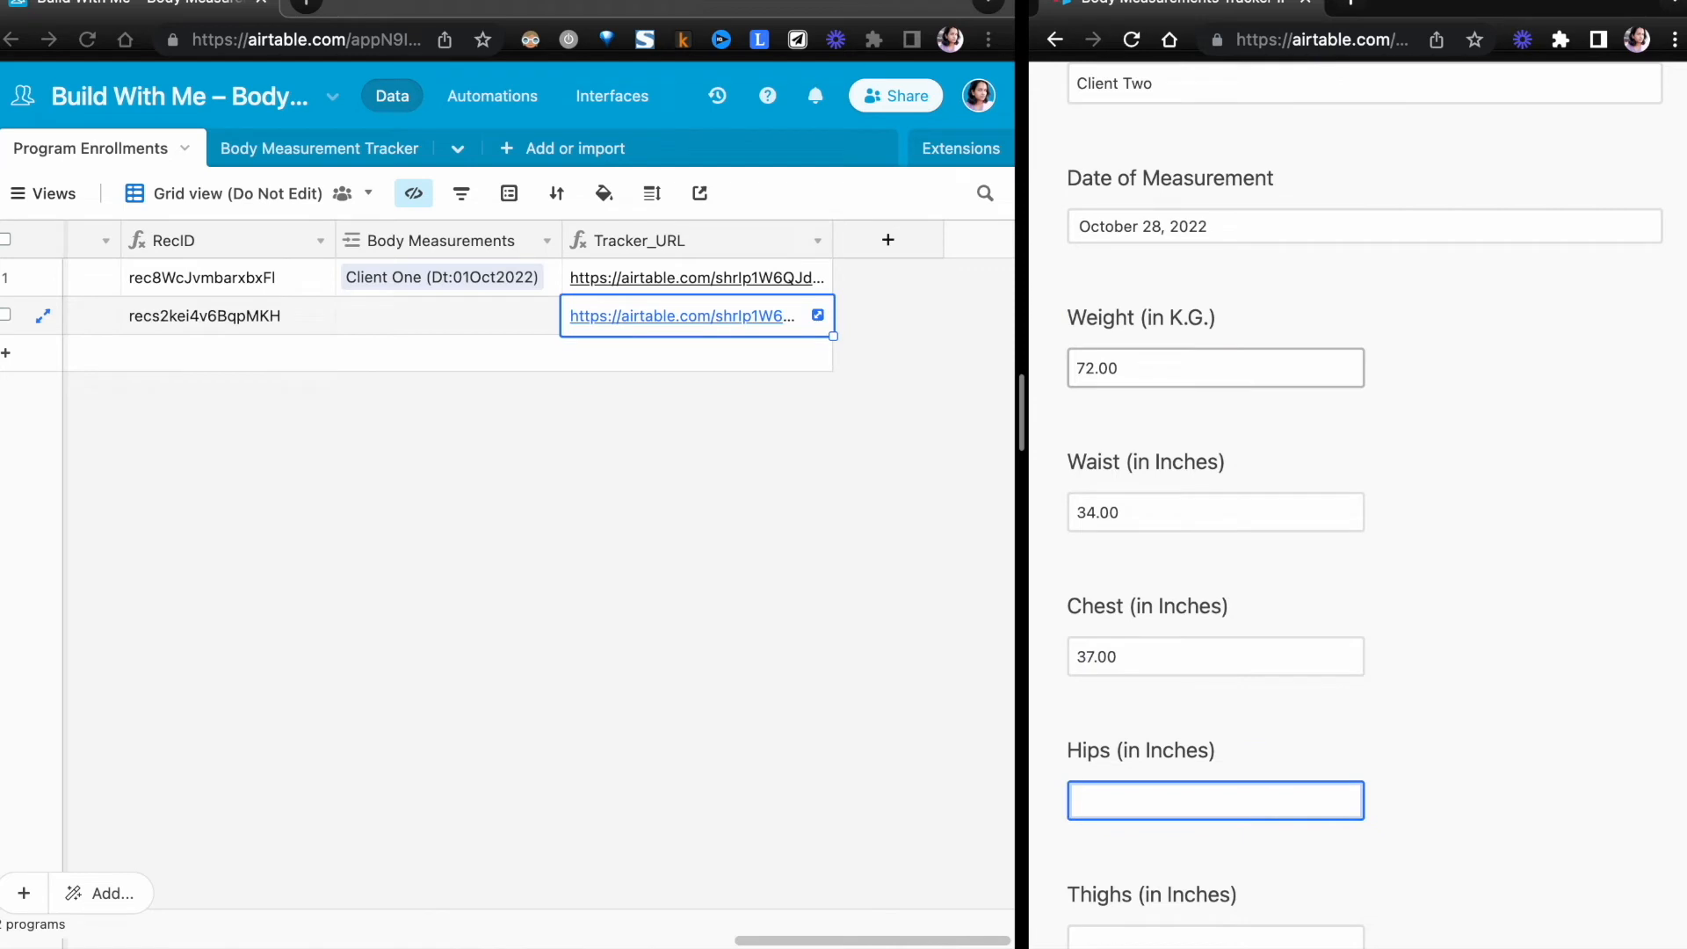
type("34")
key("Tab")
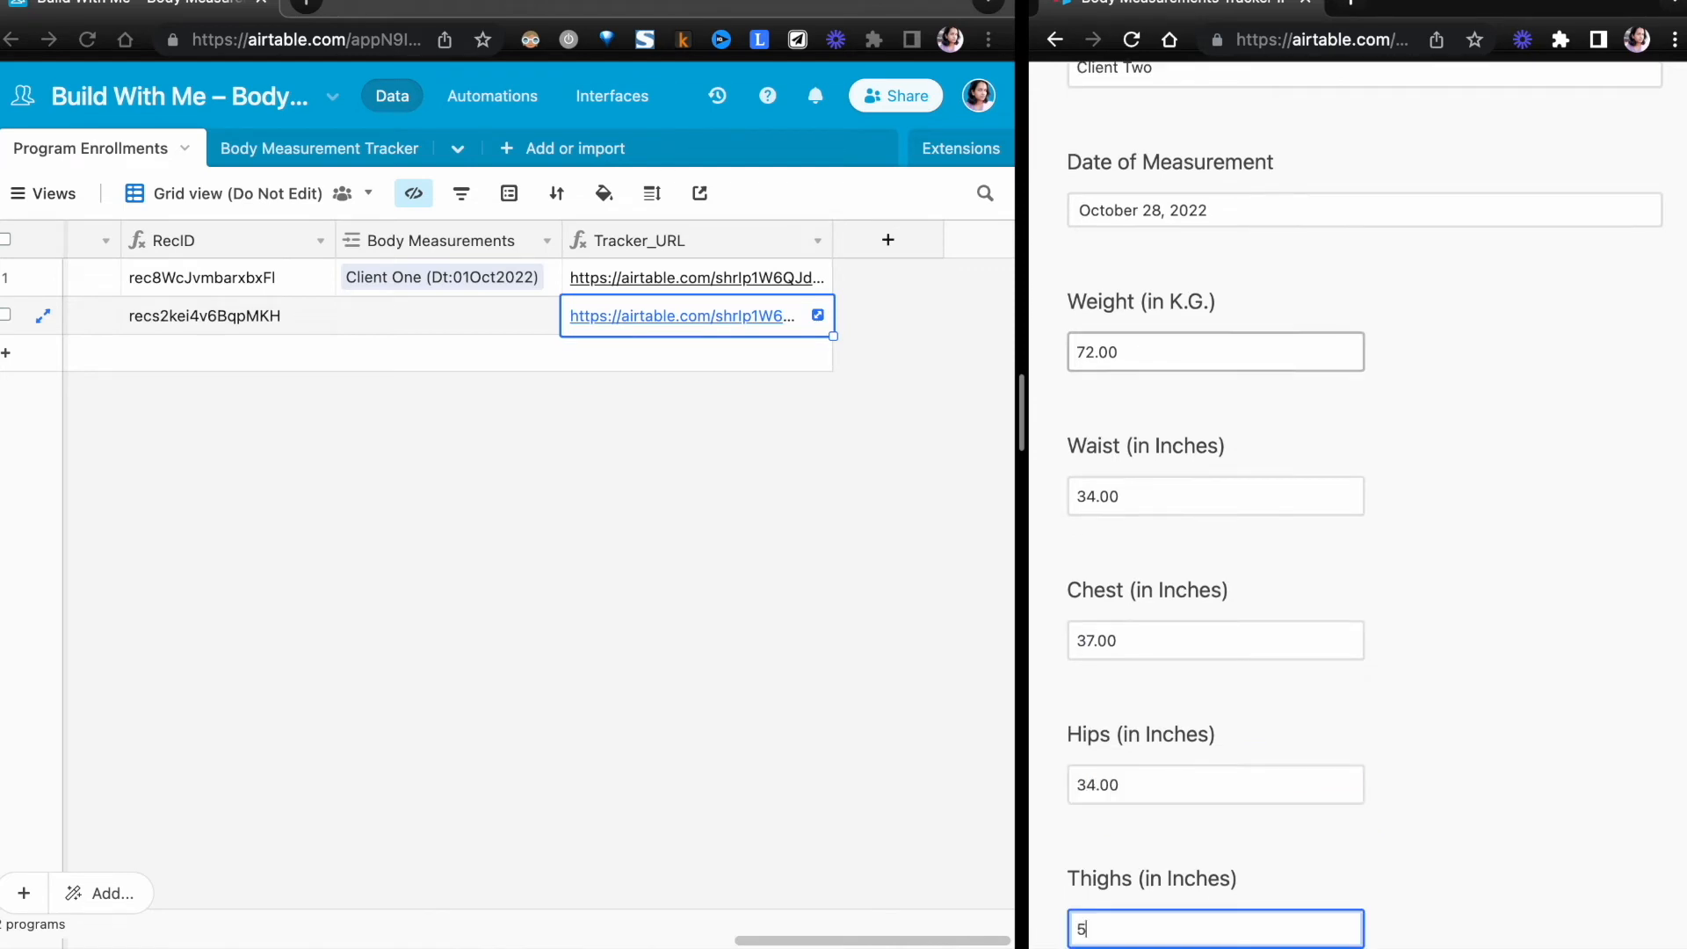
type("2")
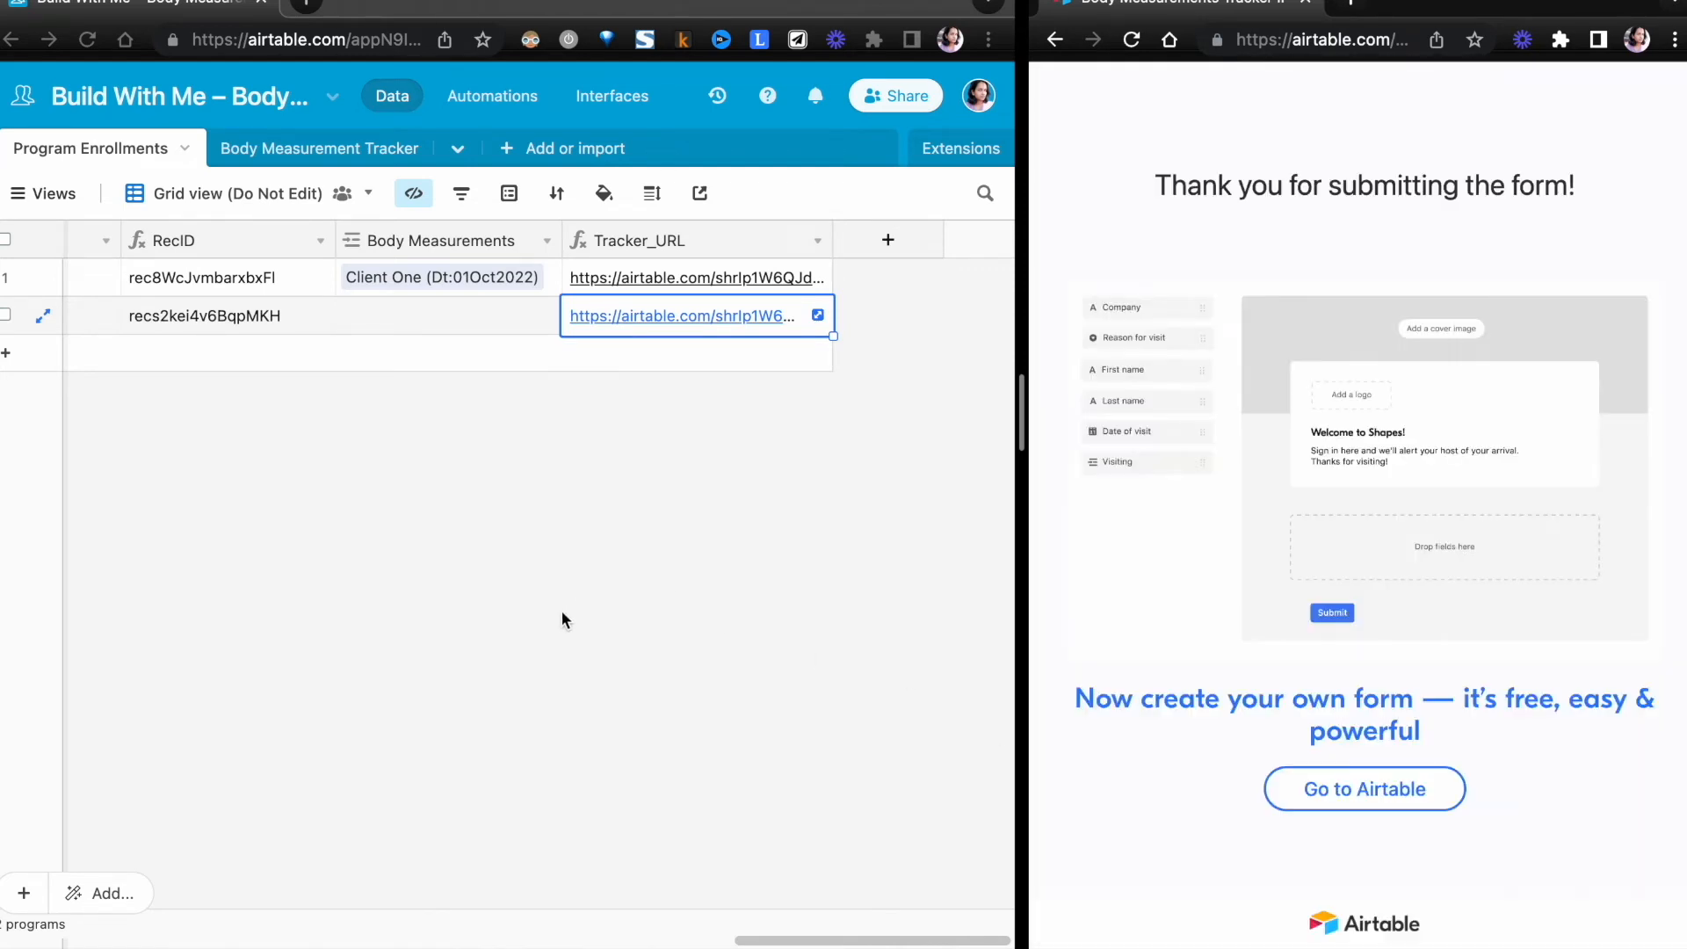
- Check the link between the new measurement and its enrollment in the Program Enrollments and Body Measurement Tracker tables
scroll(508, 394, "left", 3)
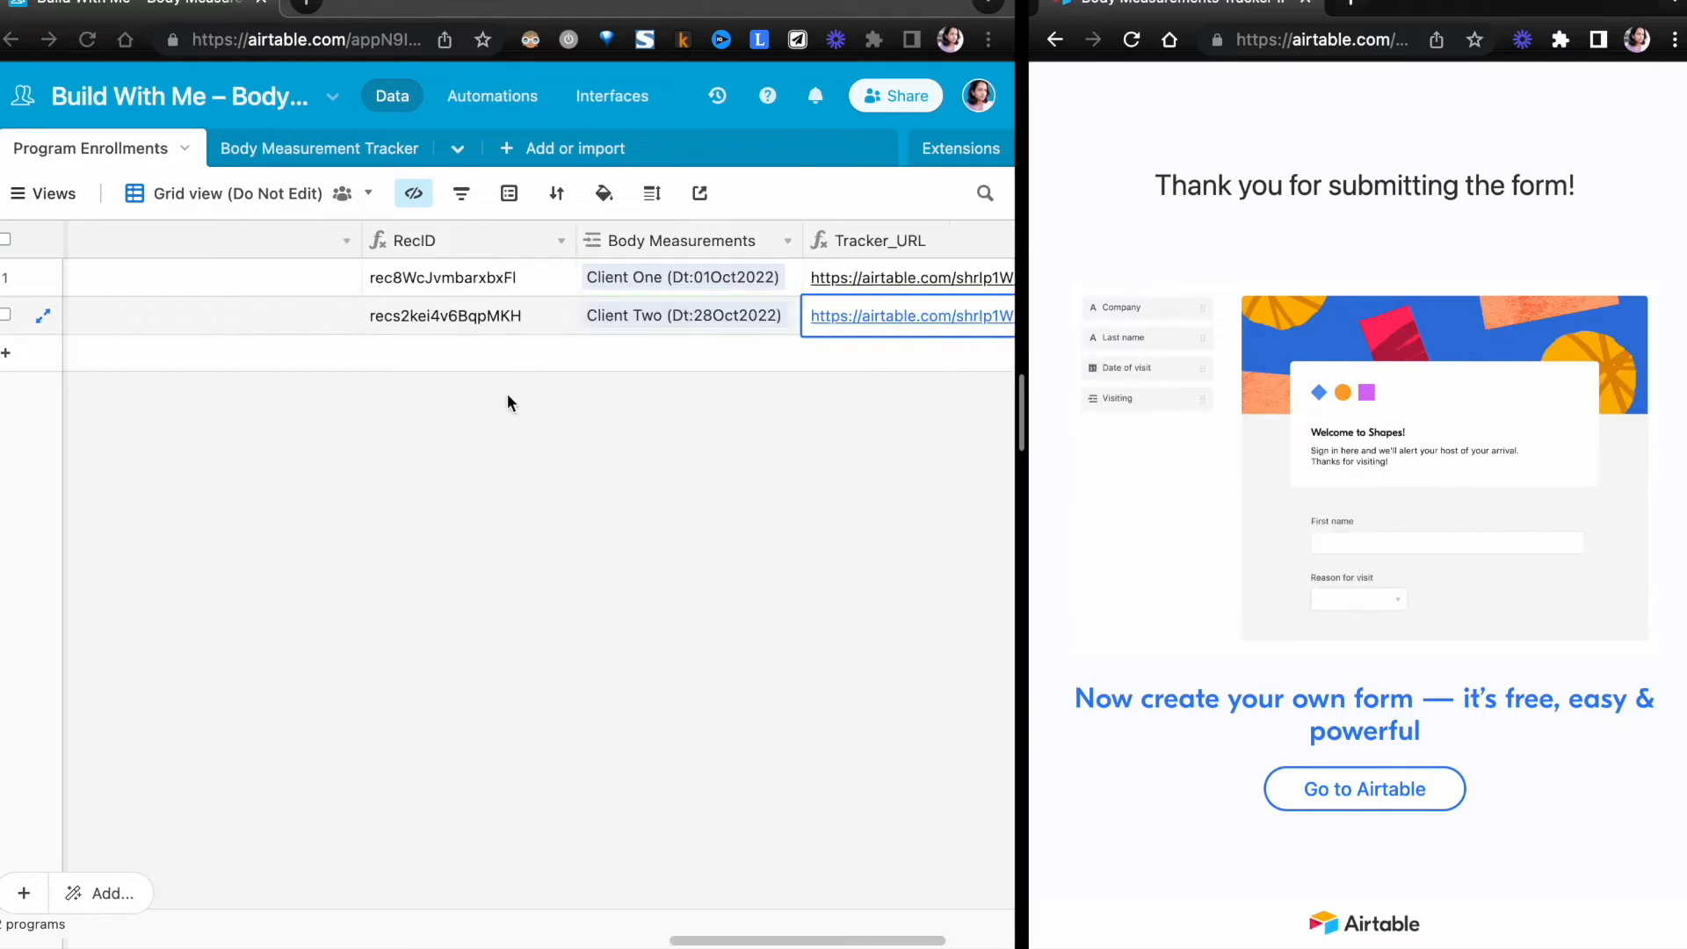
scroll(508, 404, "left", 10)
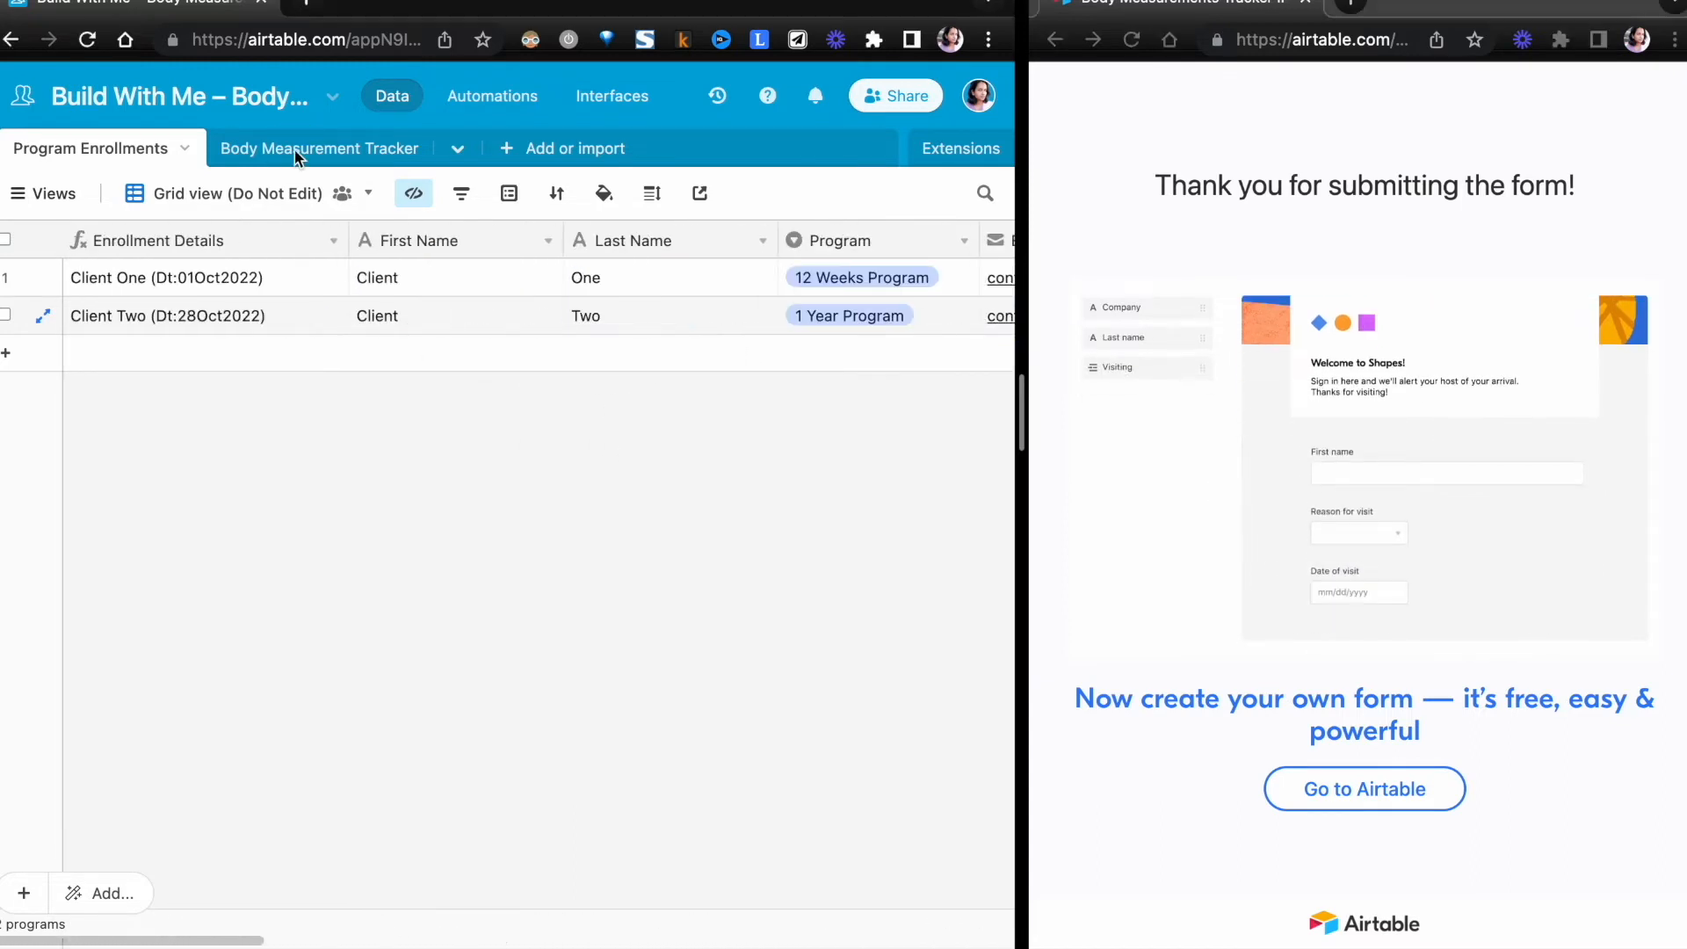
left_click(297, 156)
scroll(497, 339, "left", 3)
scroll(497, 339, "right", 3)
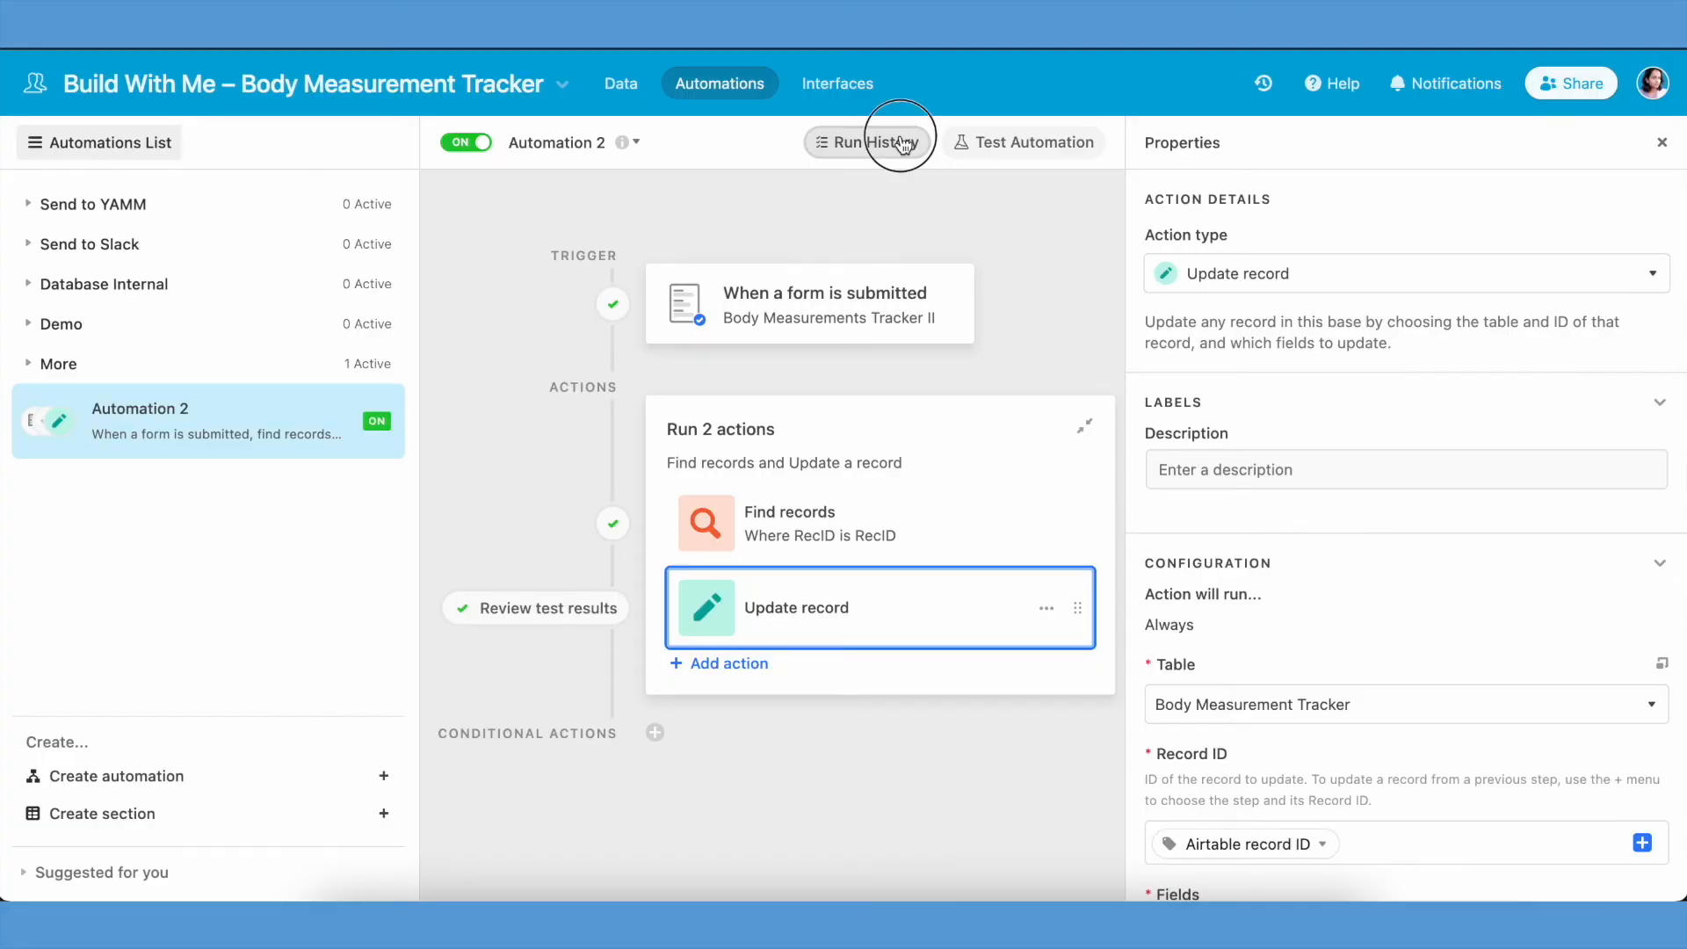
- Review the automation's run history, including the details of the Update record action in the latest run
left_click(902, 143)
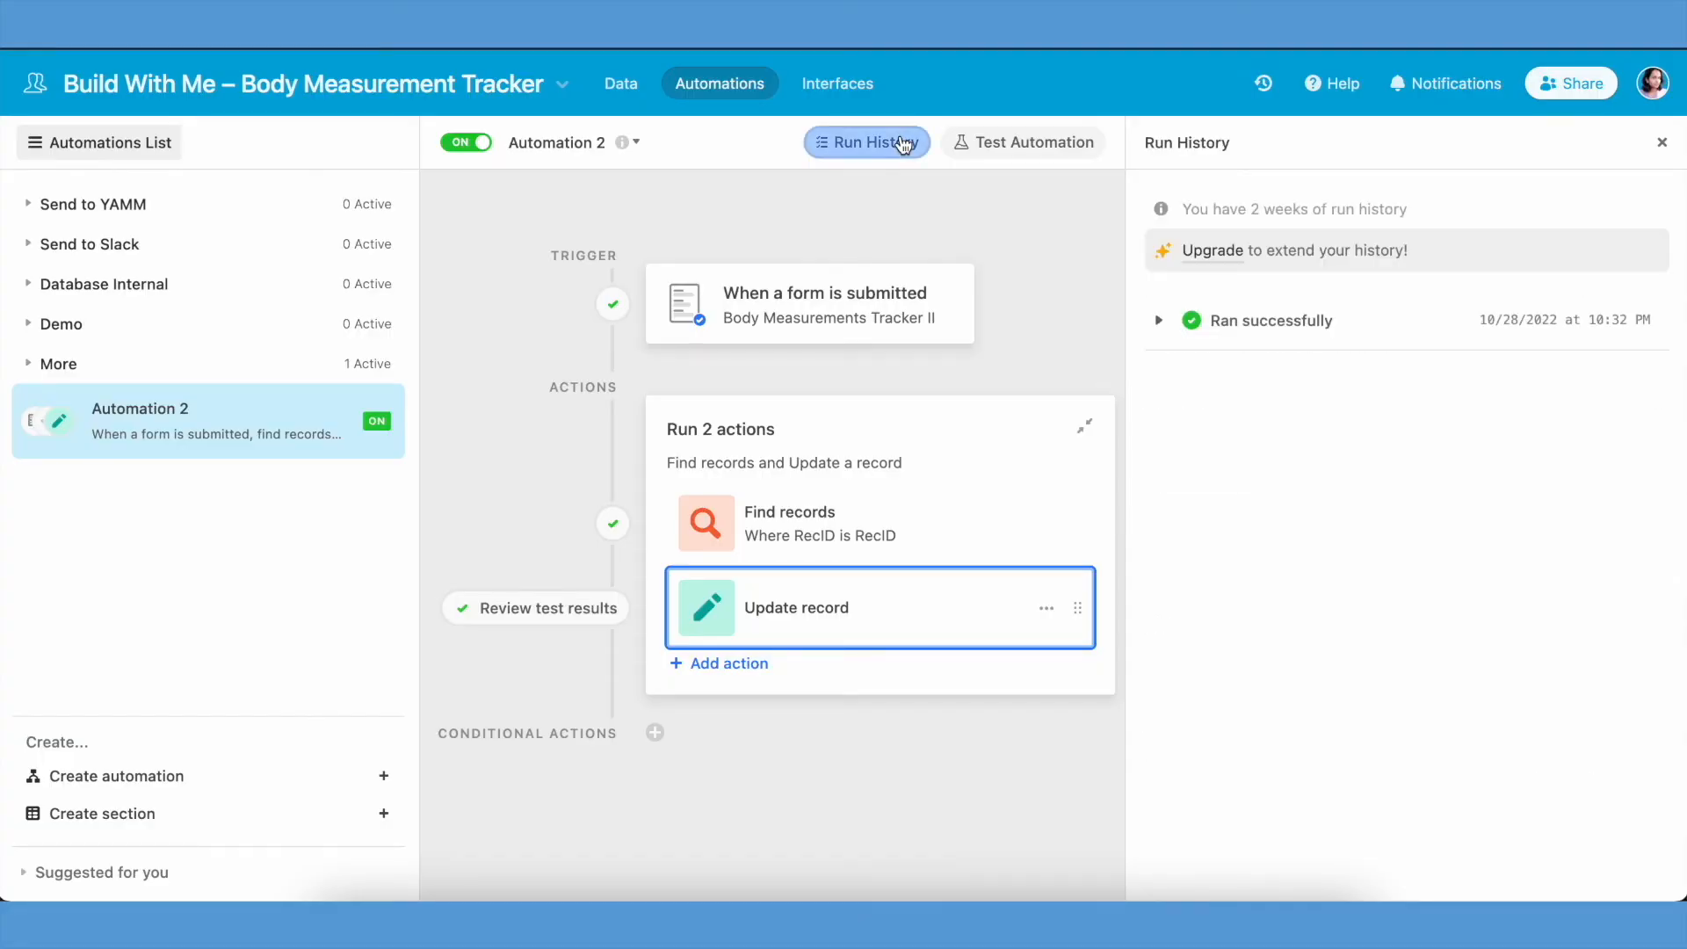
left_click(1159, 327)
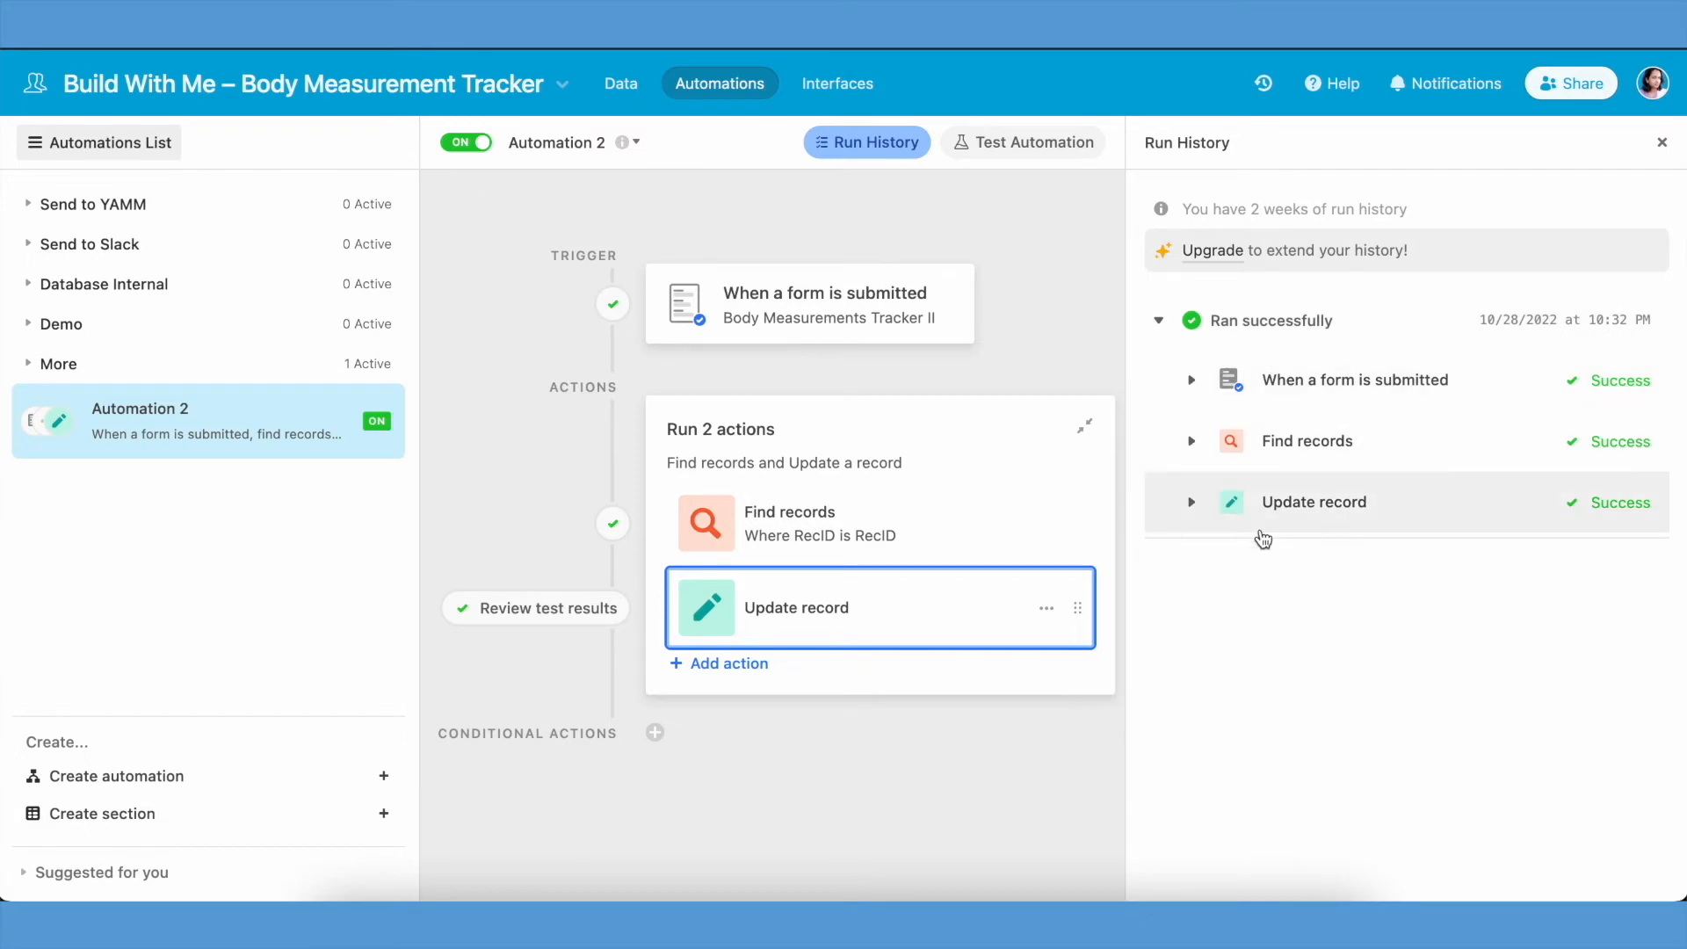
left_click(1193, 502)
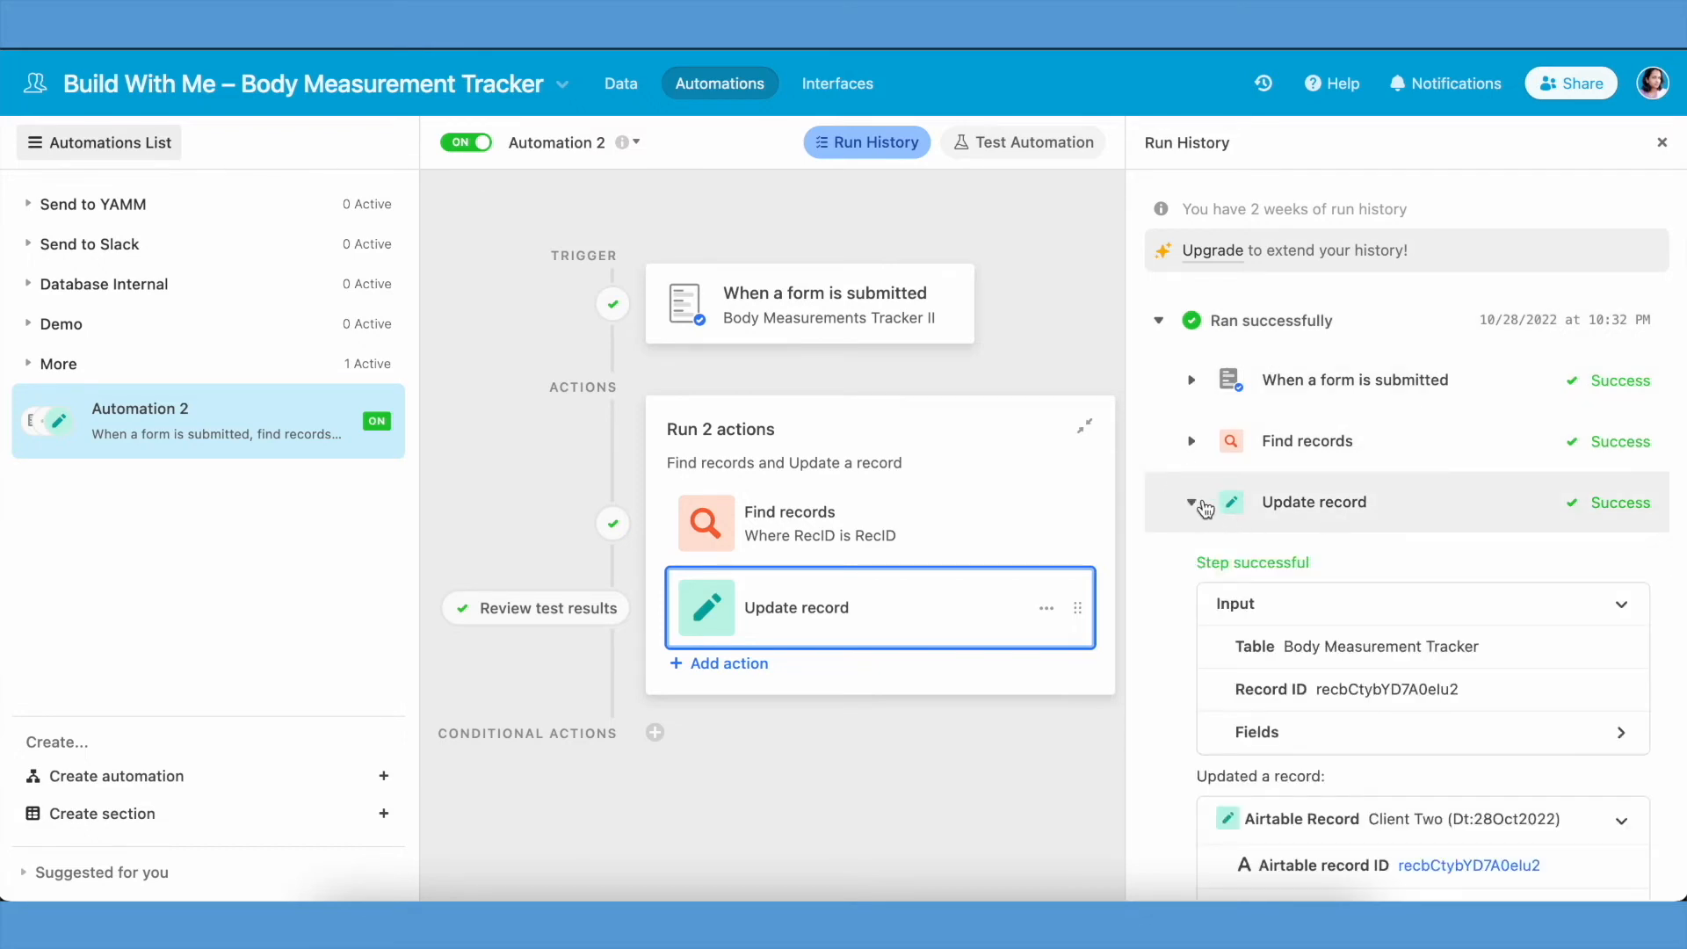
left_click(1193, 503)
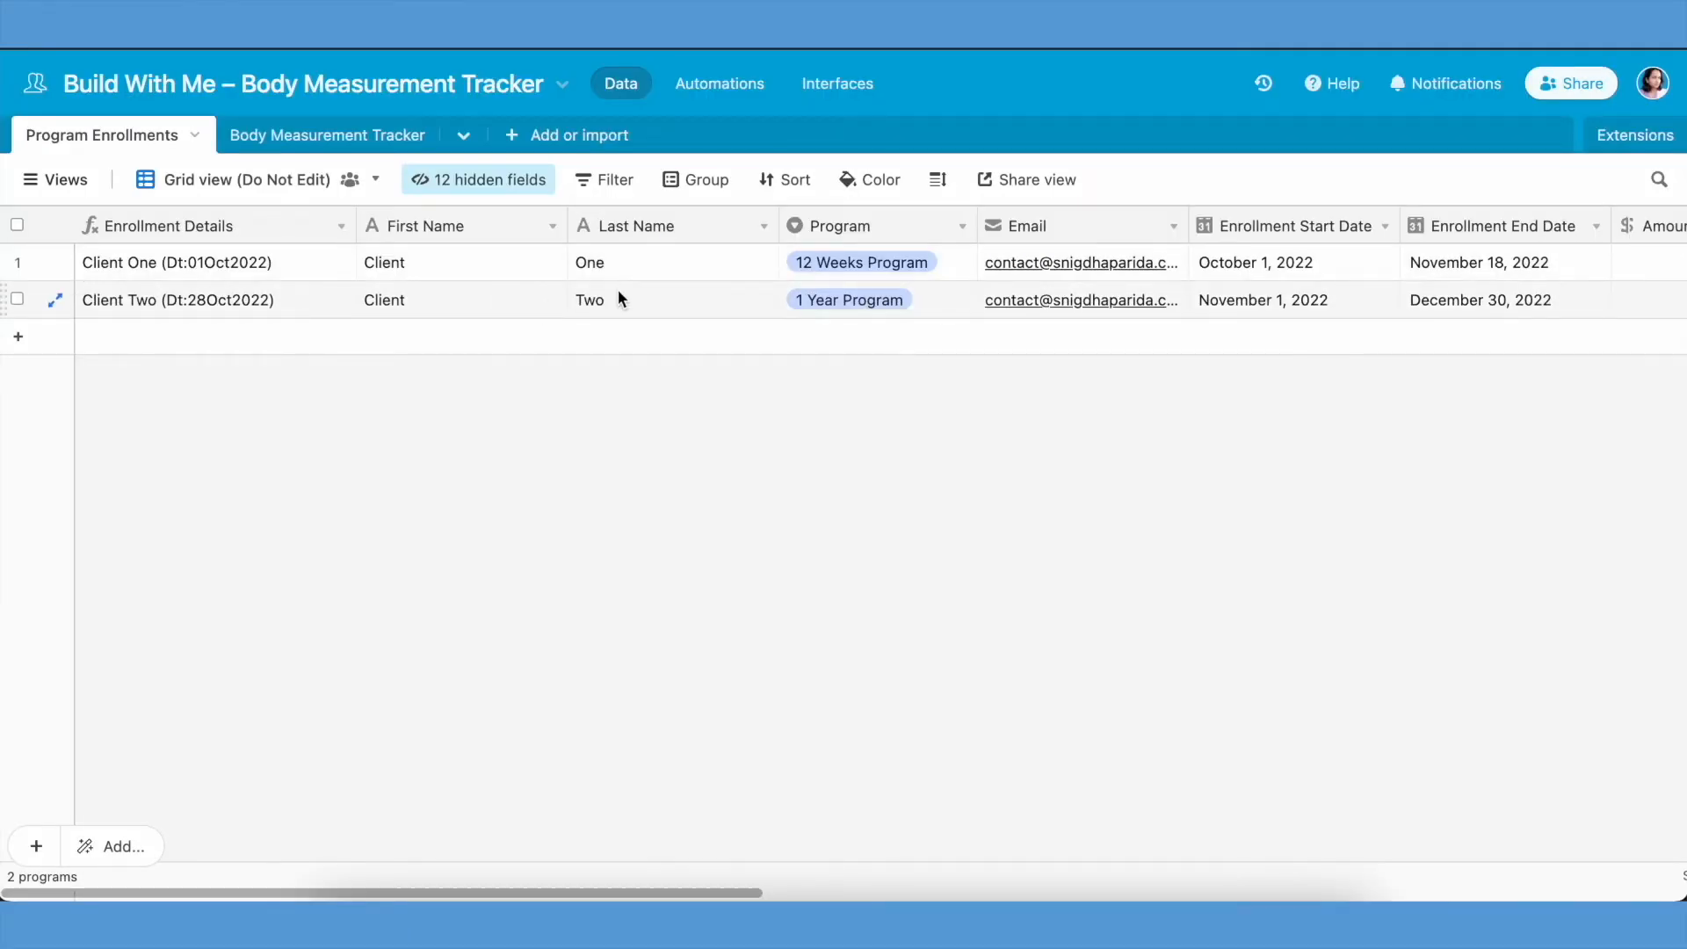
- Create a form view named Add Client in the Program Enrollments table
scroll(618, 297, "right", 5)
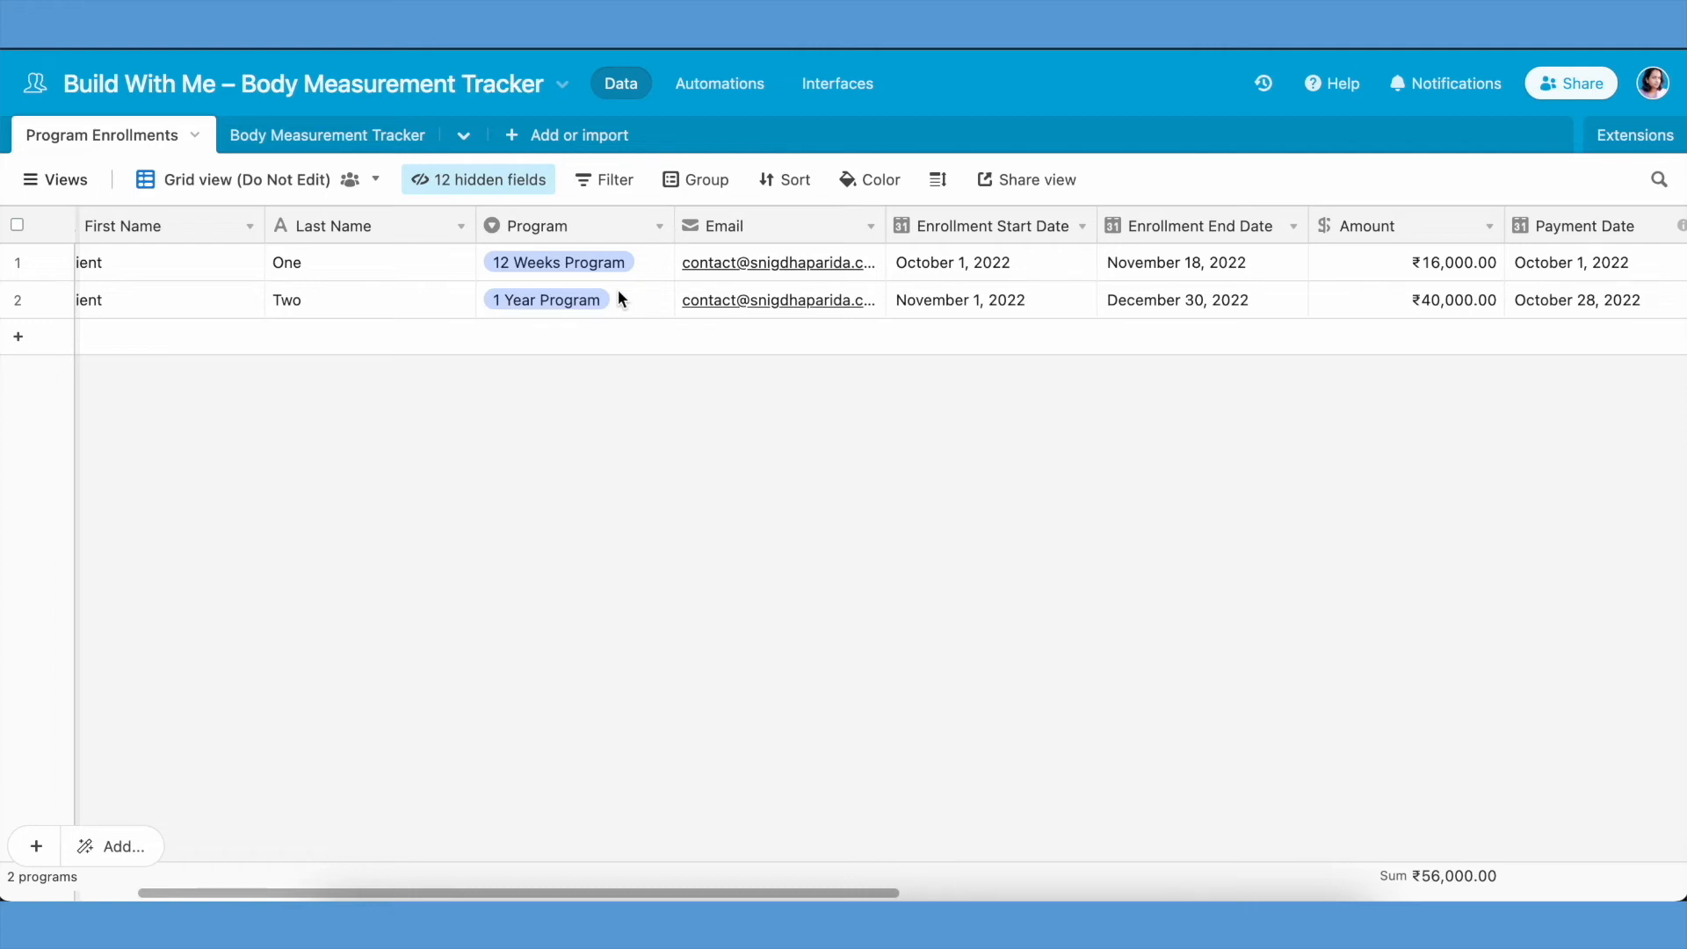
left_click(55, 179)
left_click(245, 635)
type("Add Client")
key("Return")
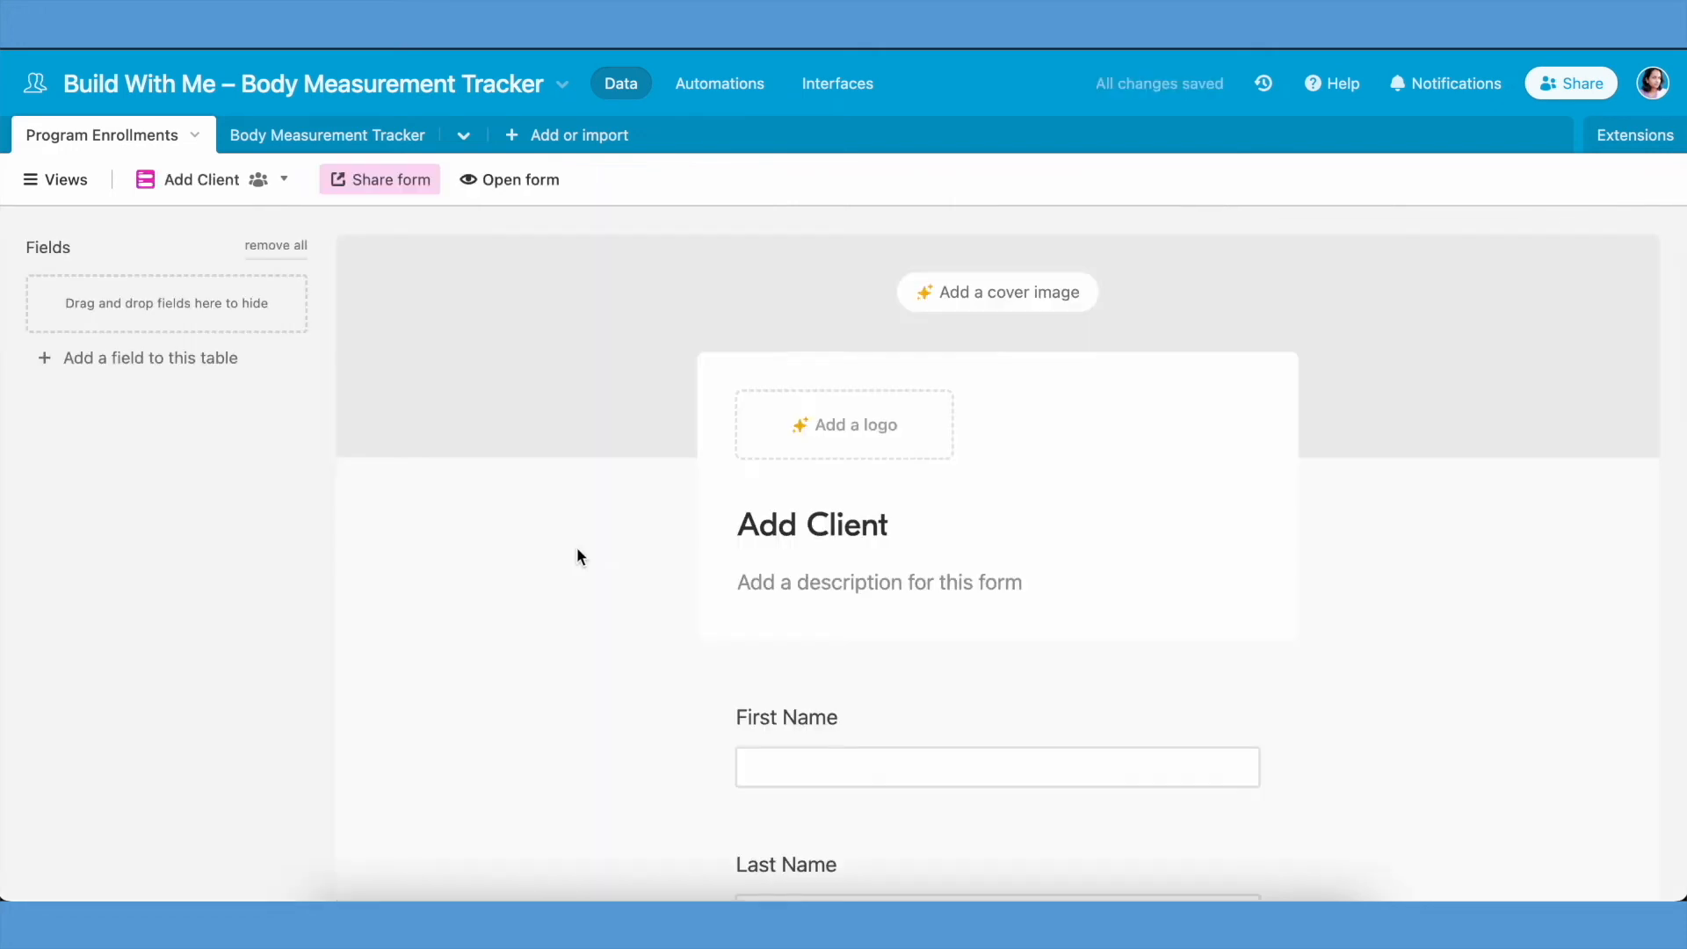
- Hide No. of Weeks Extended, Internal Notes, Coach Feedbacks, Automation Logs and Body Measurements from the Add Client form
scroll(577, 562, "down", 12)
scroll(980, 562, "down", 8)
left_click(1216, 629)
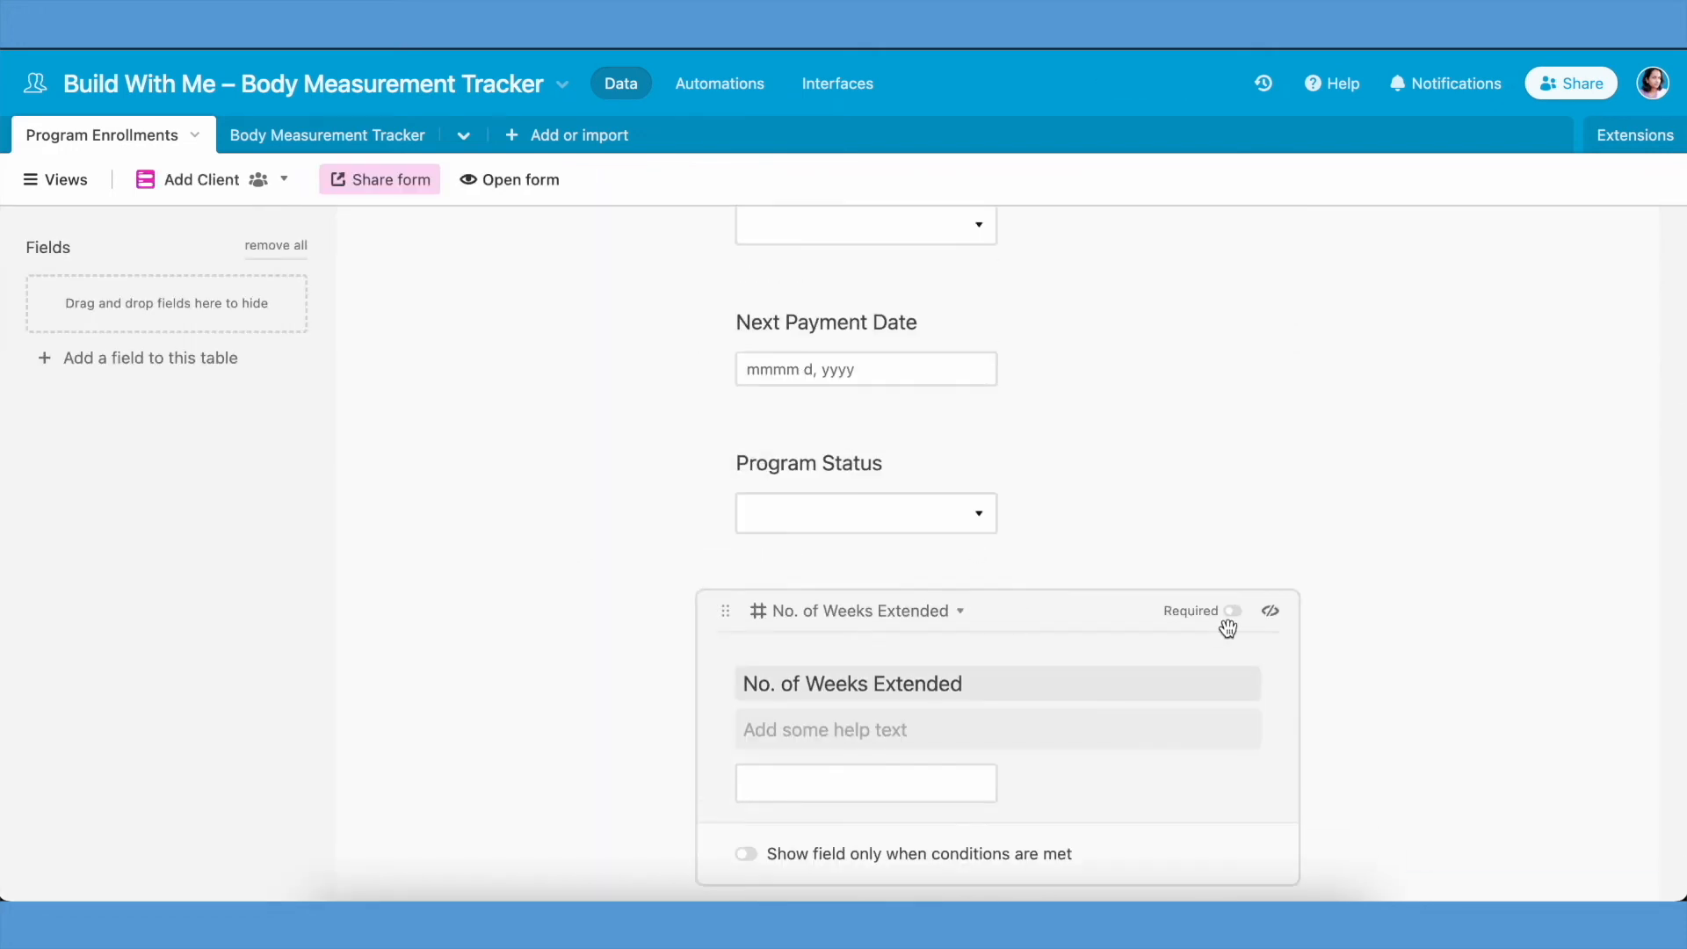
left_click(1271, 610)
scroll(1231, 492, "down", 4)
left_click(1254, 580)
left_click(1270, 554)
scroll(1388, 602, "down", 2)
scroll(1389, 603, "down", 2)
left_click(1188, 489)
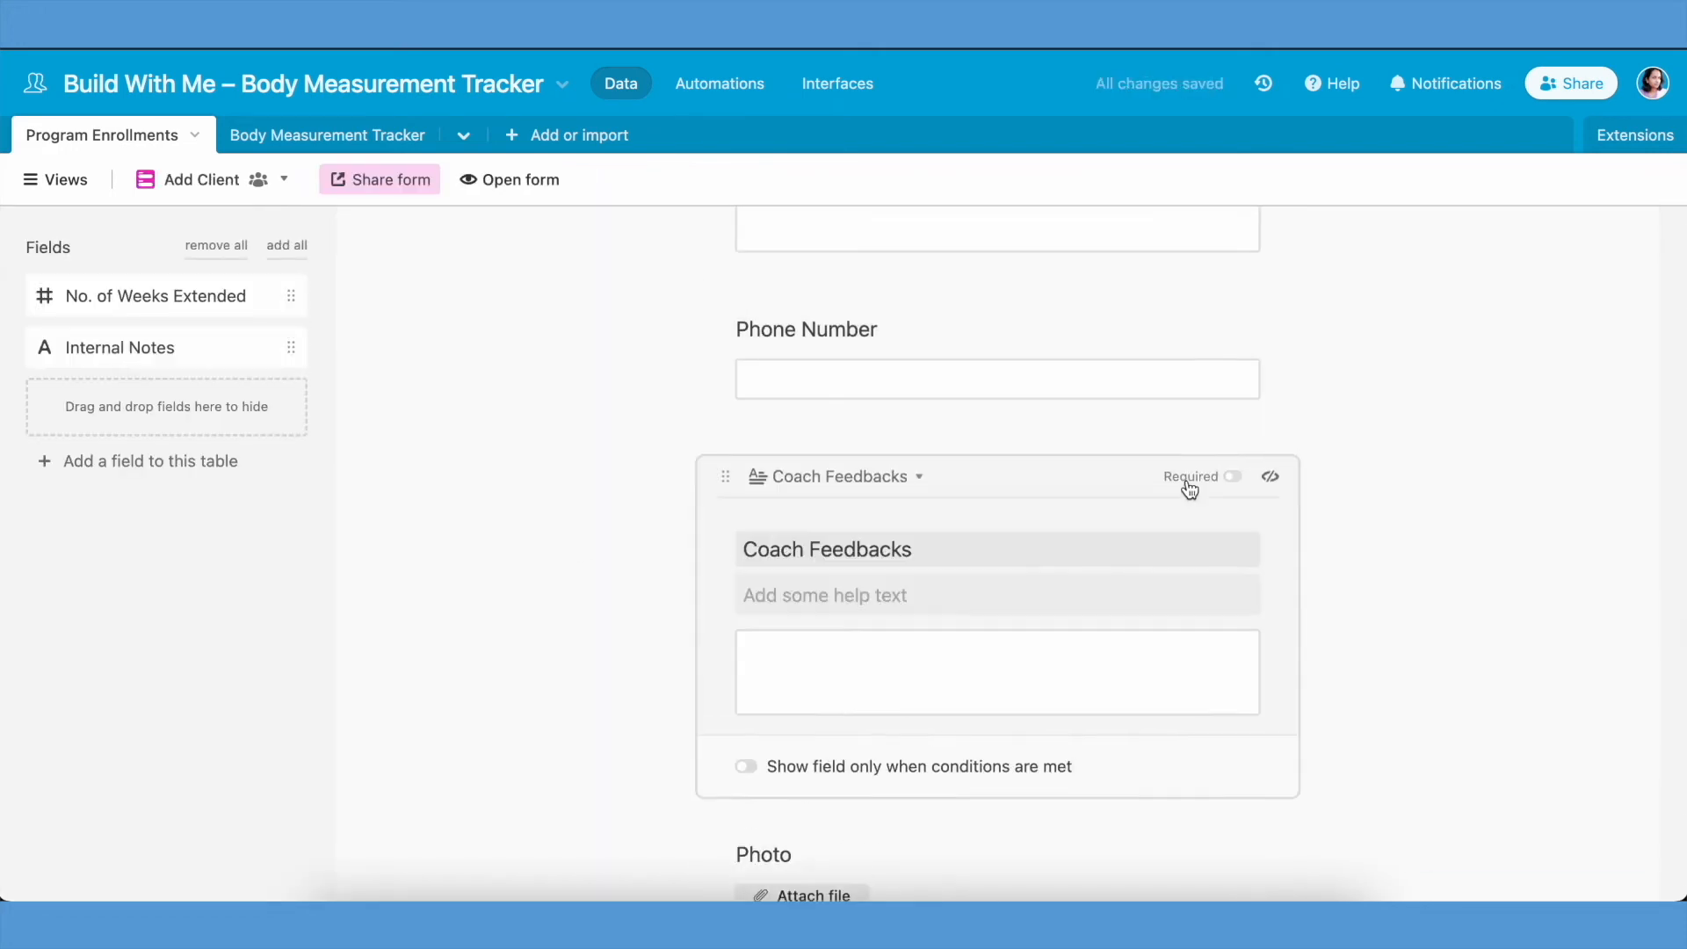
left_click(1271, 472)
scroll(1142, 545, "down", 2)
left_click(1090, 565)
left_click(1271, 535)
scroll(1147, 633, "up", 1)
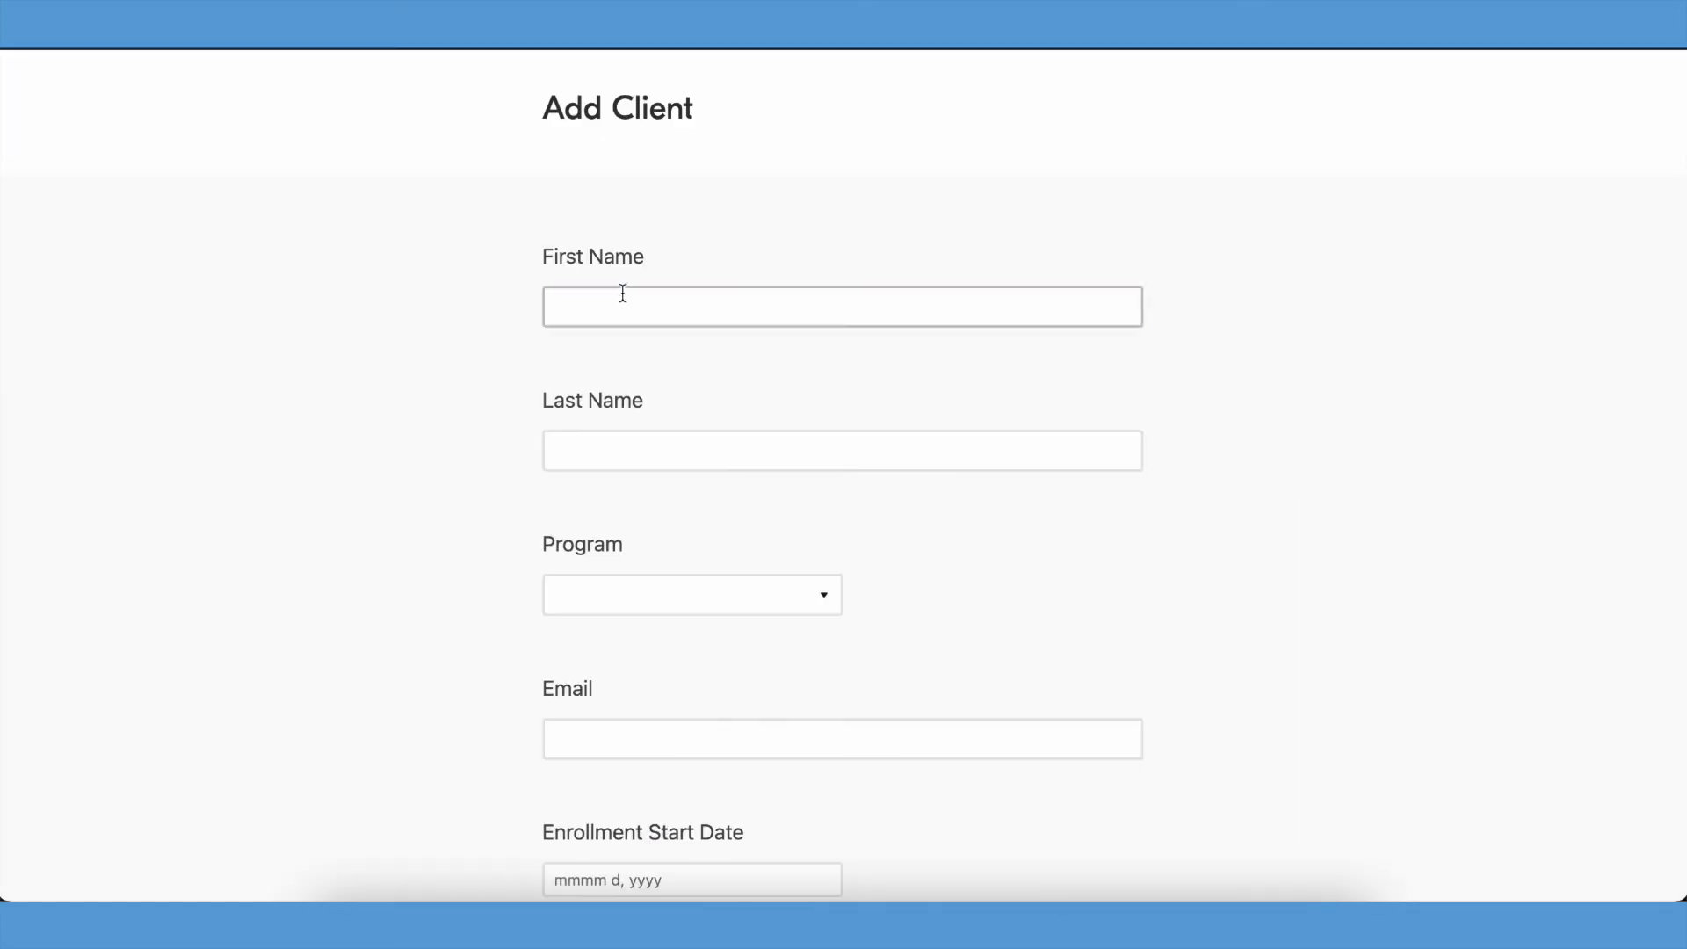
- Enter a test client in the Add Client form with first name Client, last name Three and the client's e-mail
left_click(621, 299)
type("Client")
key("Tab")
type("Three")
key("Tab")
key("Down")
left_click(700, 734)
type("contact+testclient")
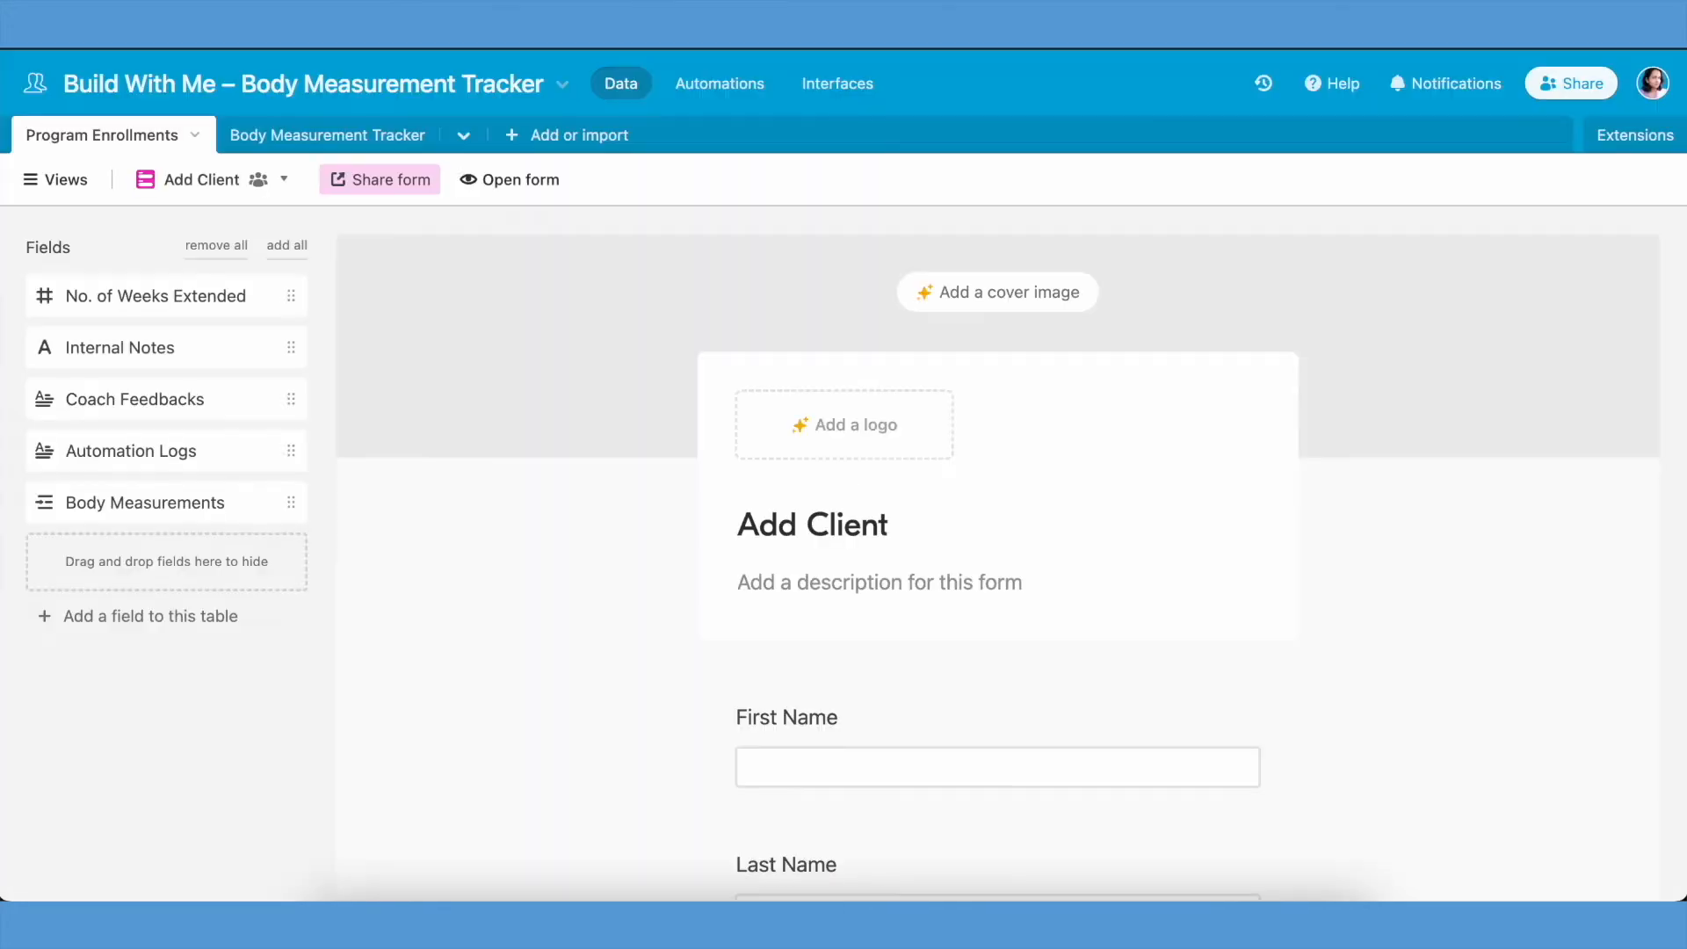
- Start a new automation with the trigger When a record enters a view
left_click(720, 83)
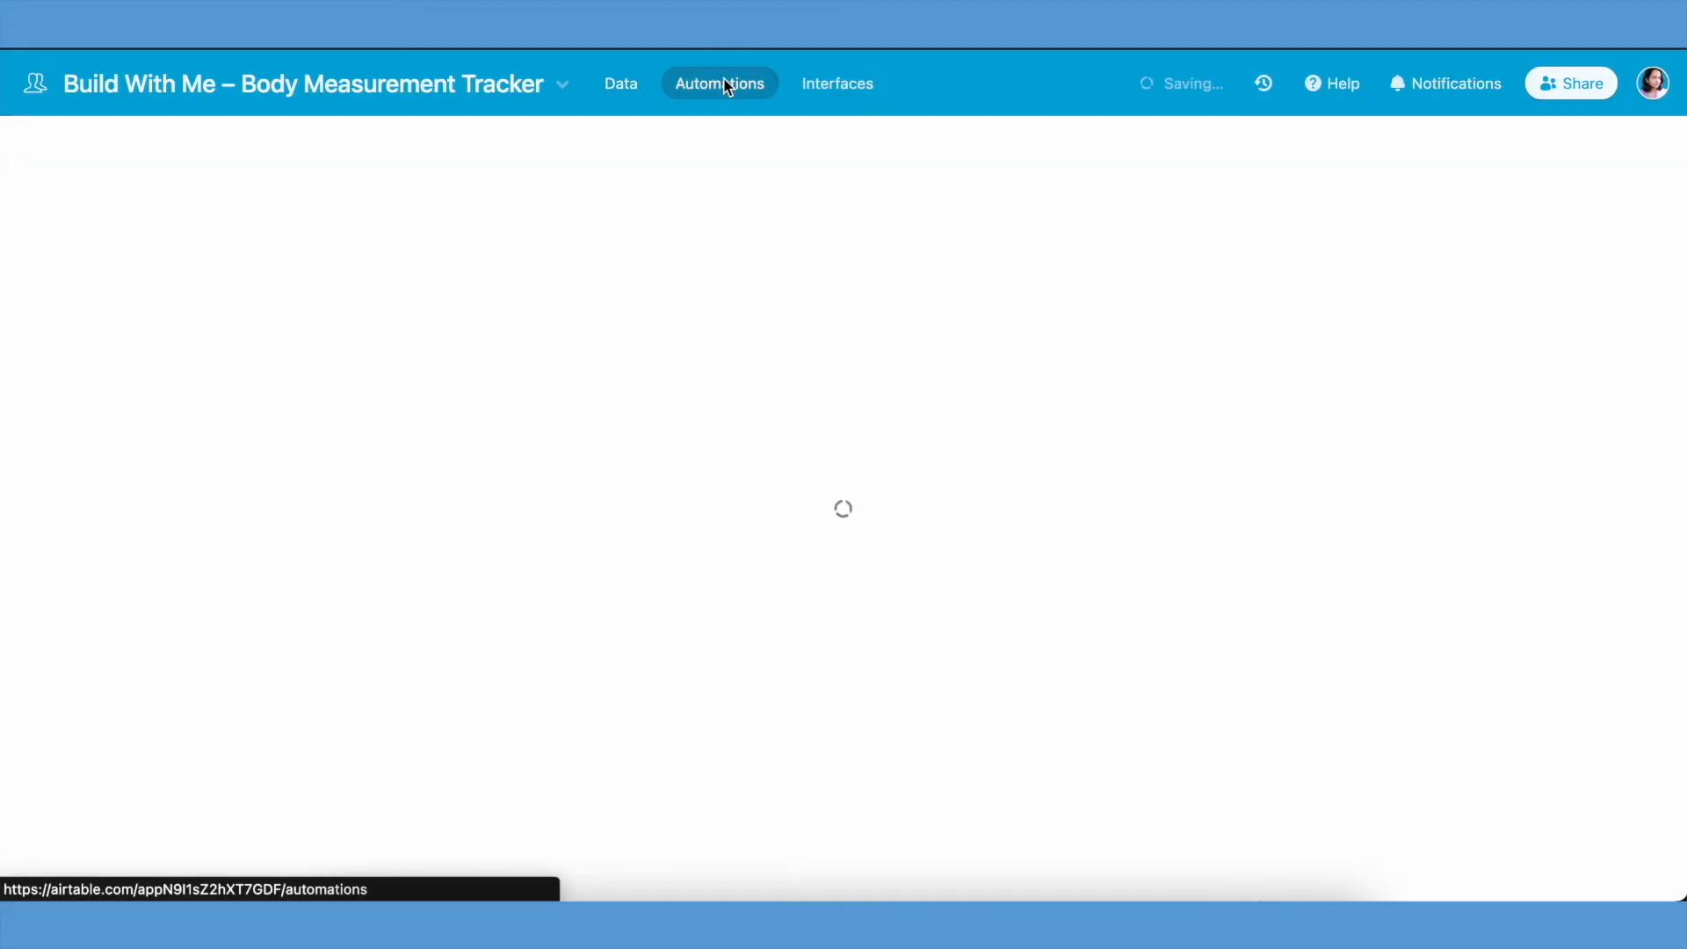
left_click(1069, 290)
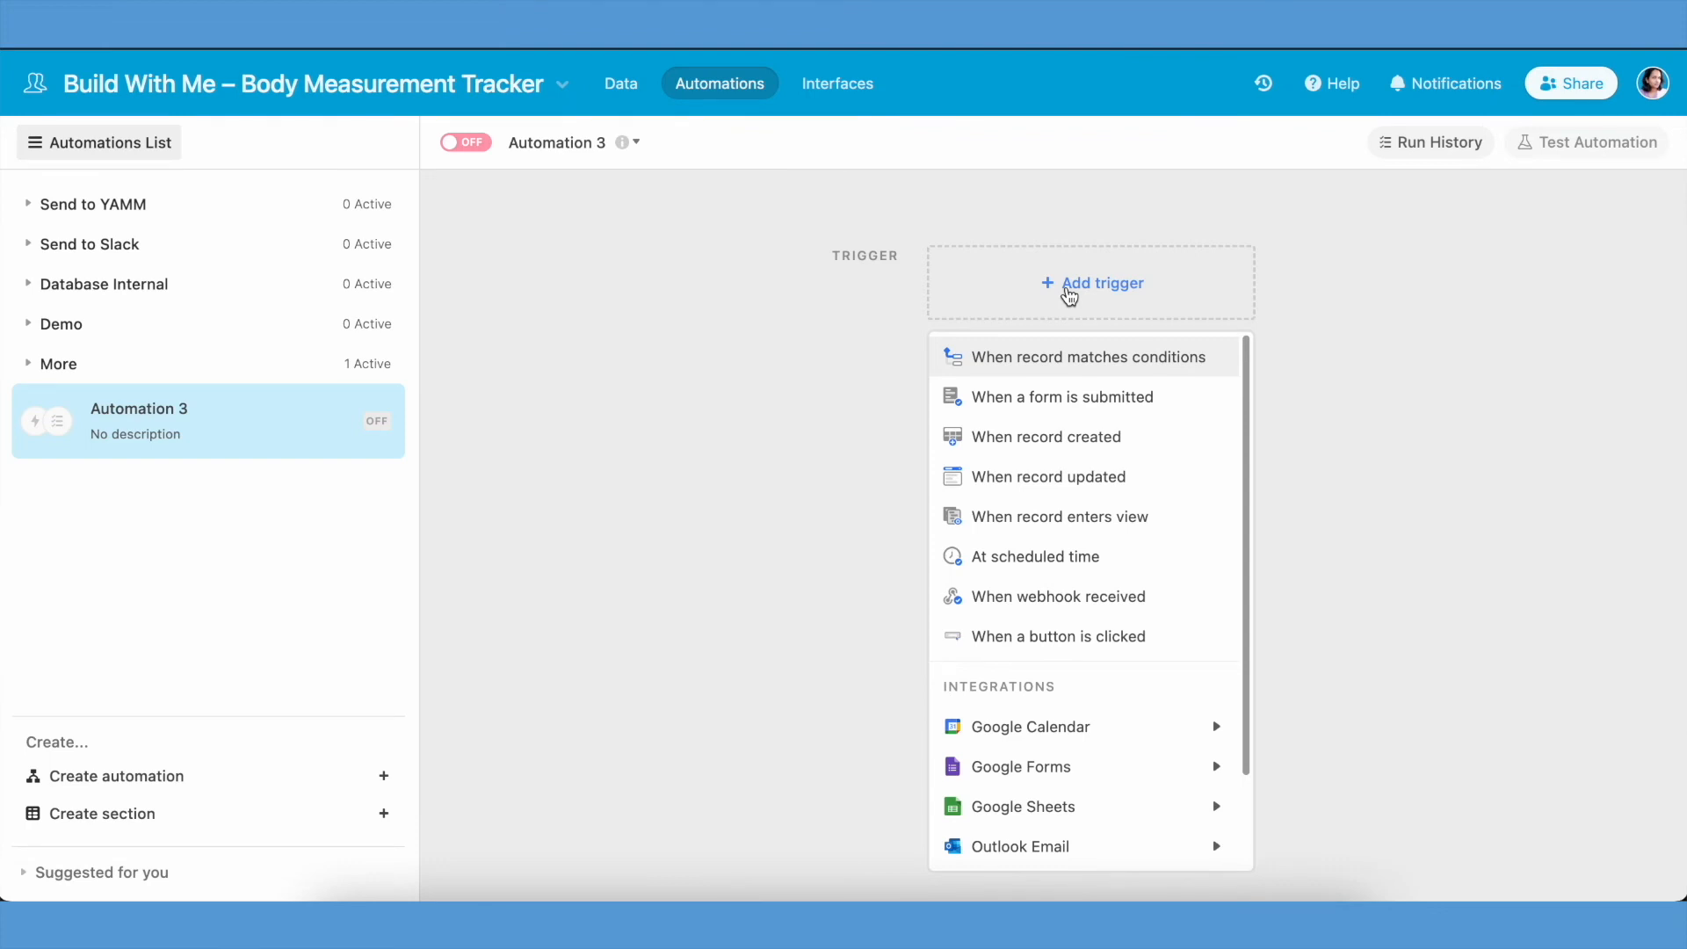
left_click(818, 255)
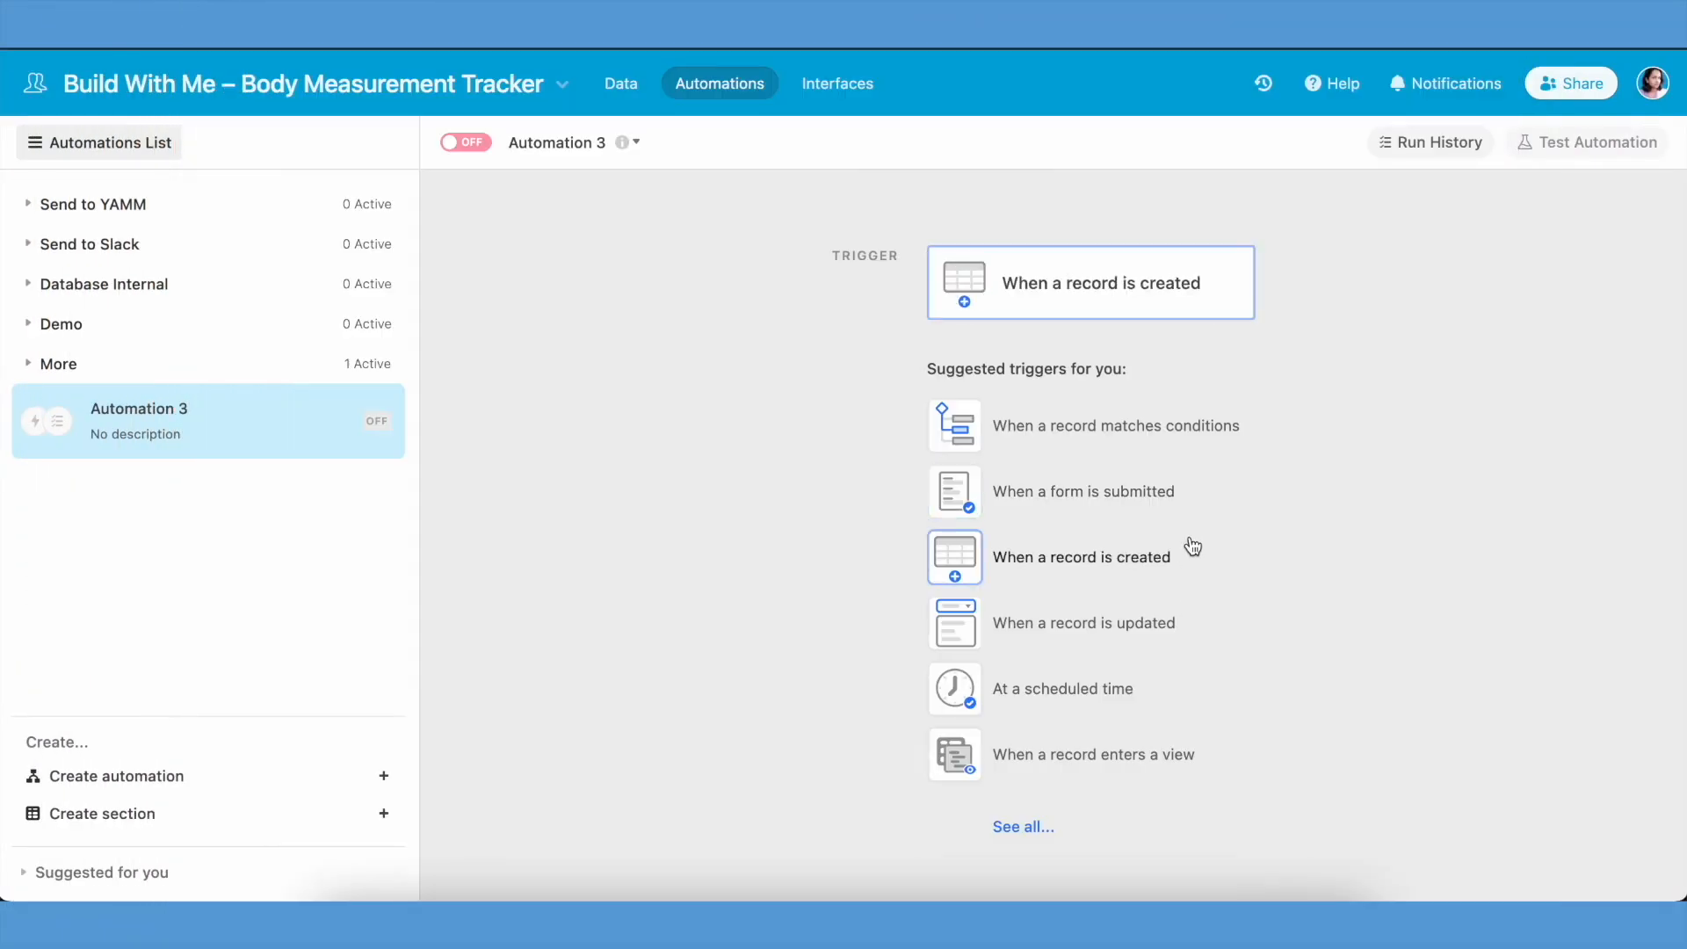
left_click(1169, 757)
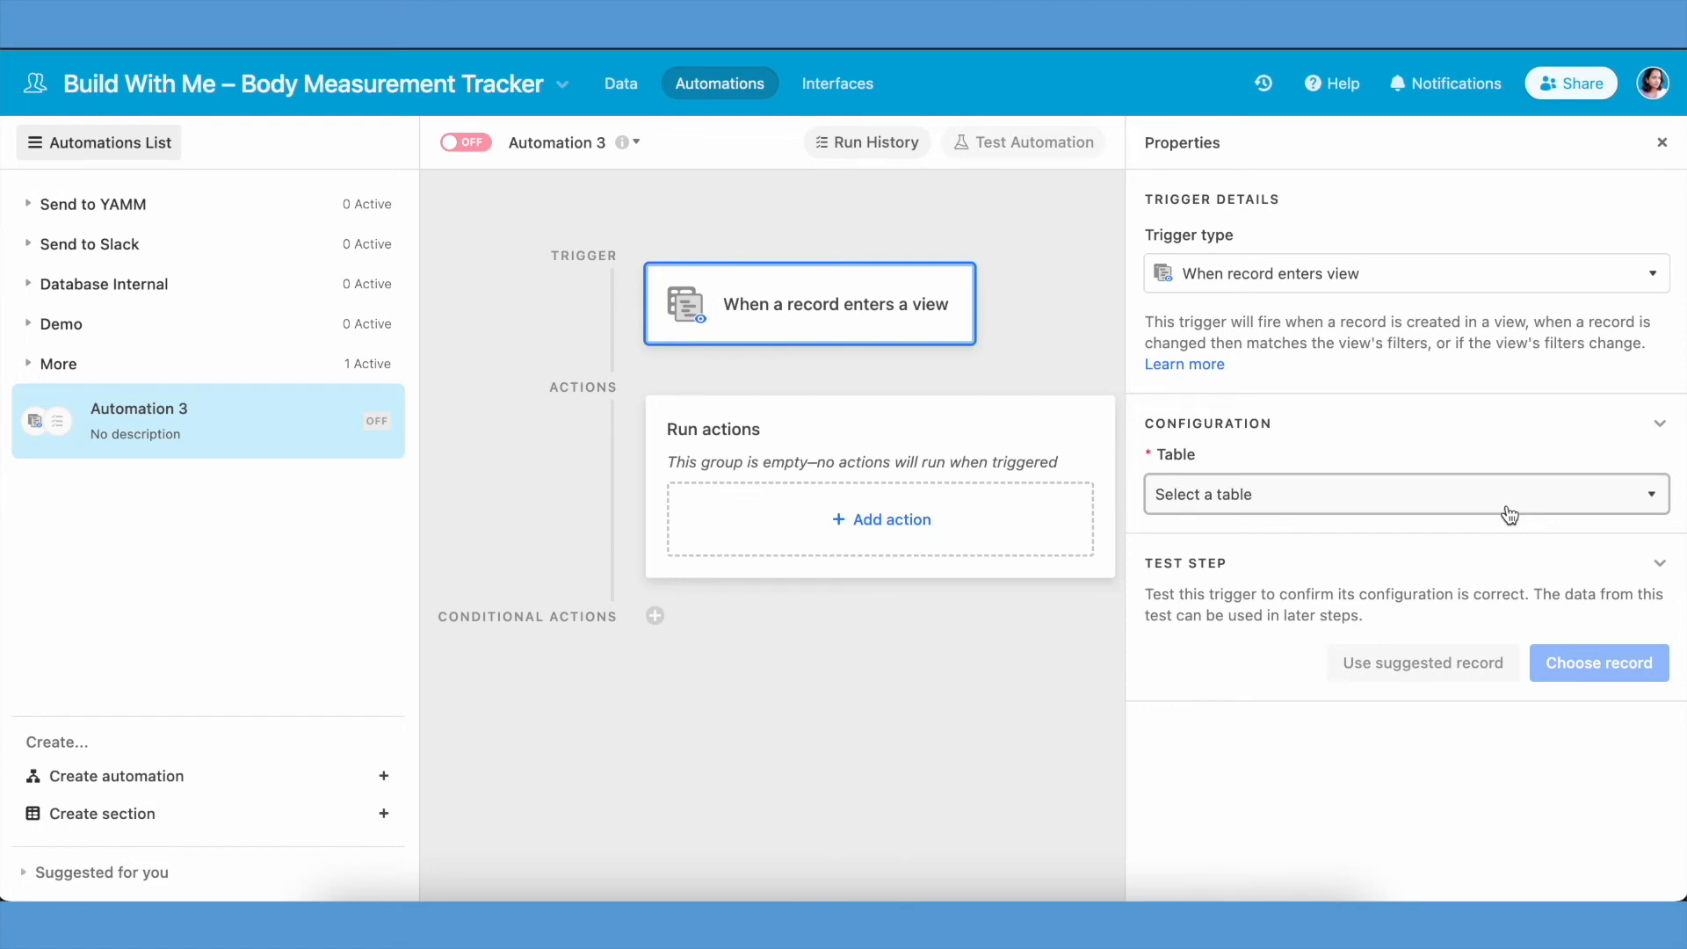
- Set the automation trigger to watch the New Client Added view in the Program Enrollments table
left_click(1509, 514)
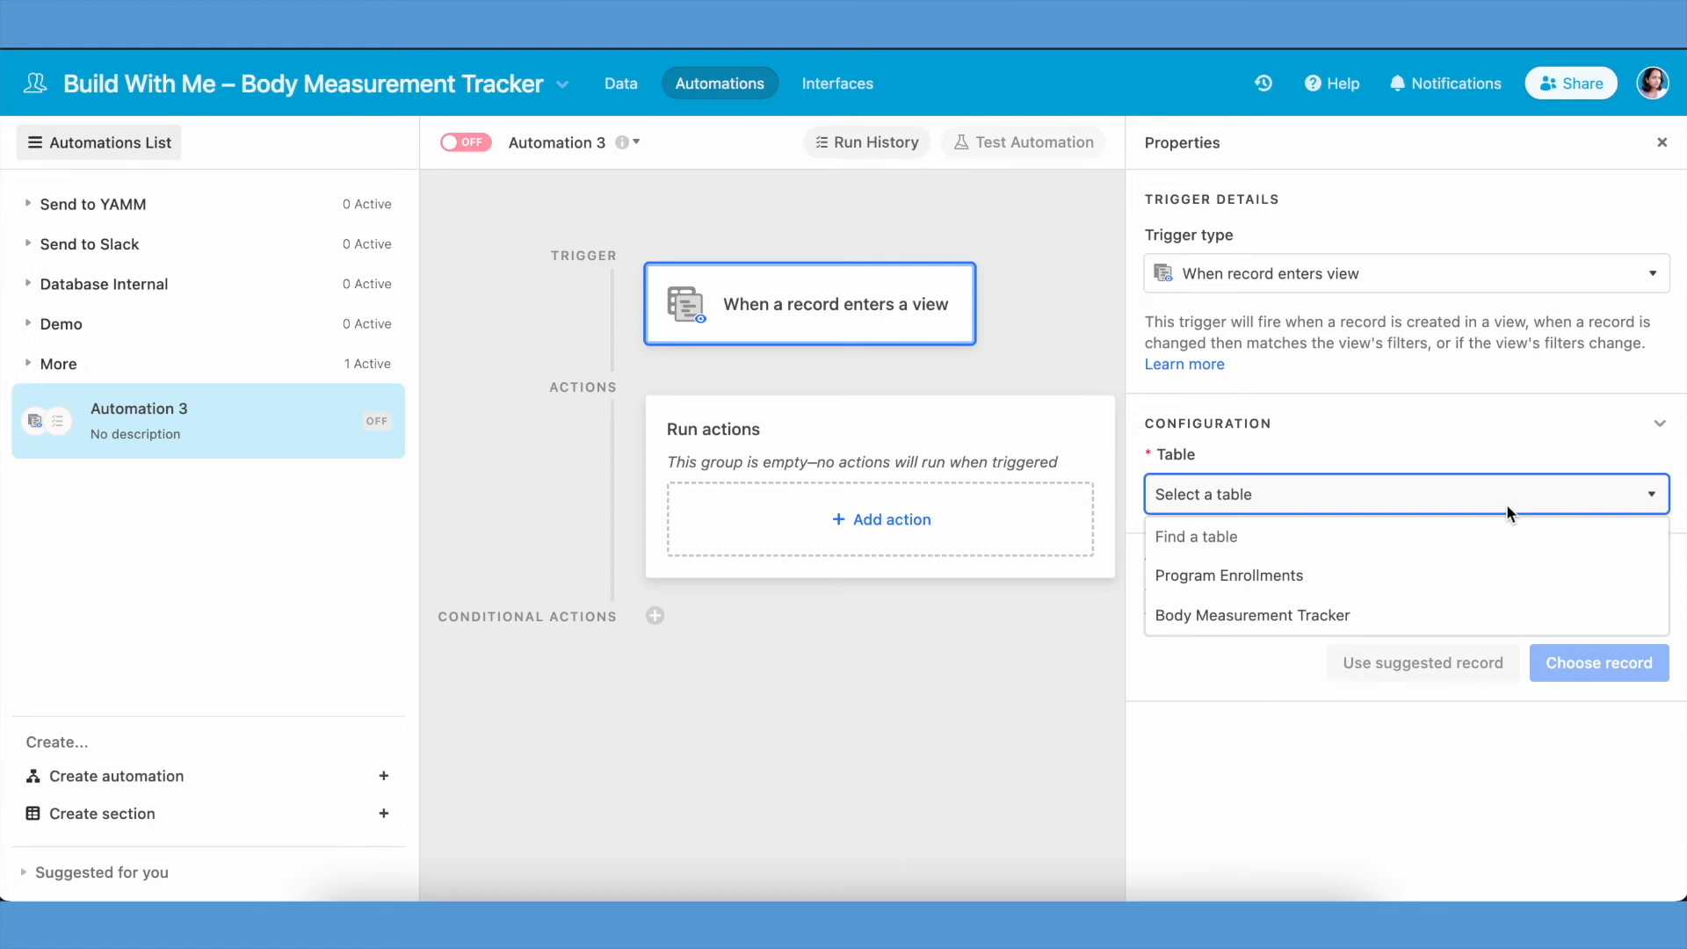
left_click(1508, 503)
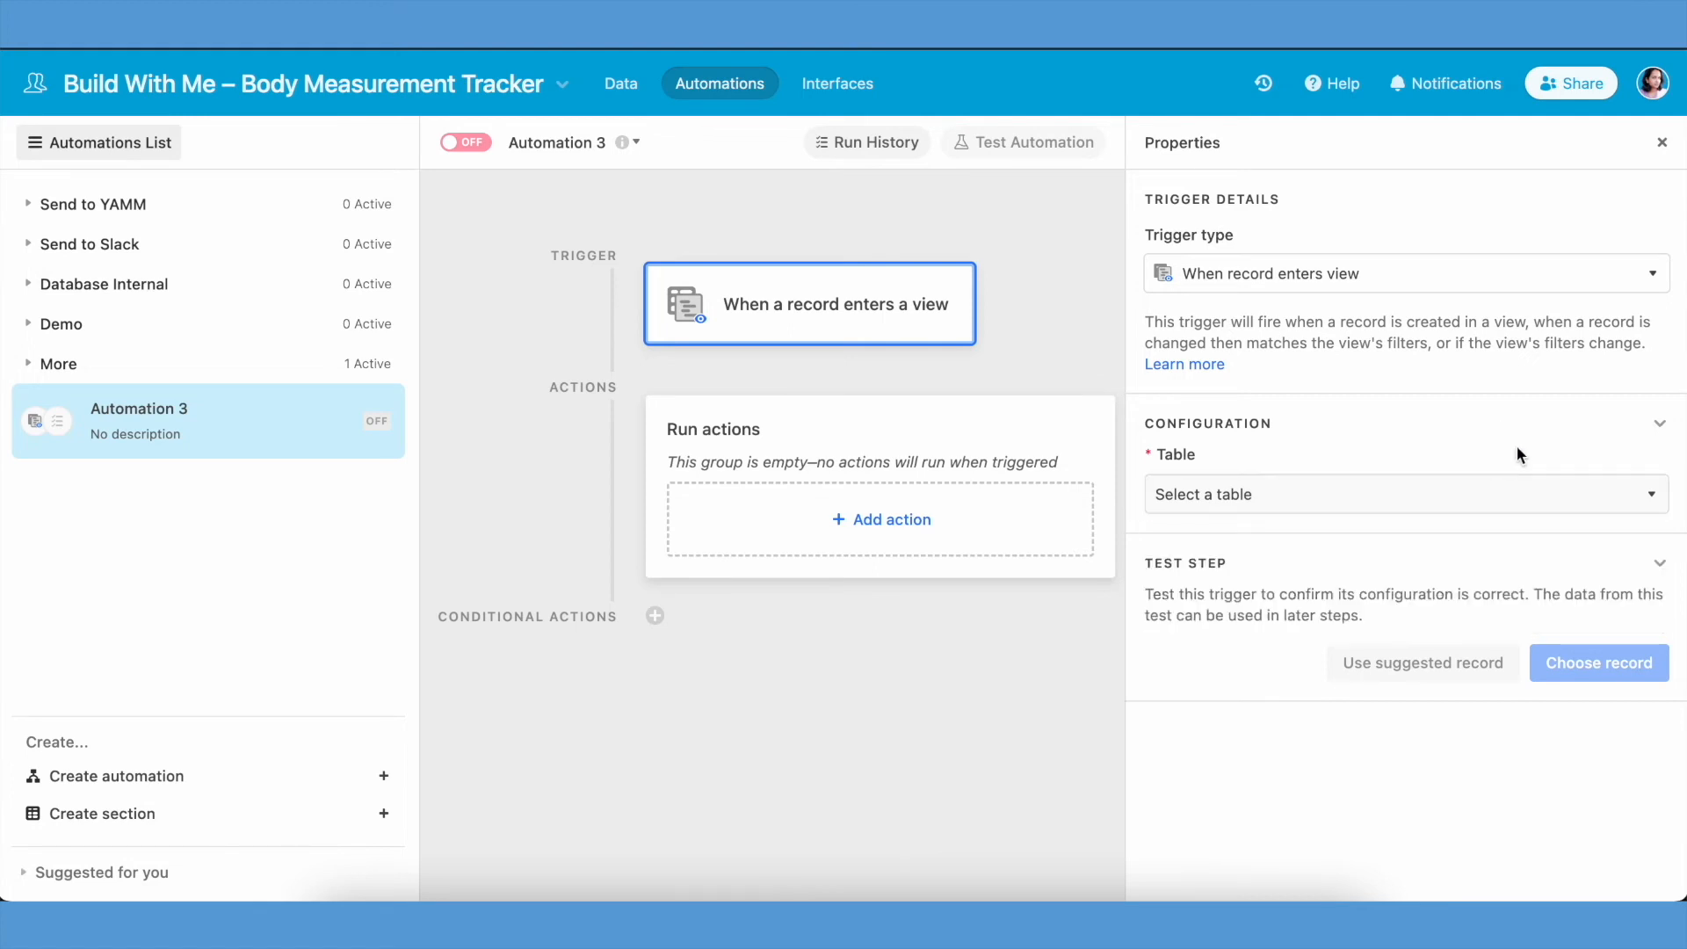
left_click(1571, 514)
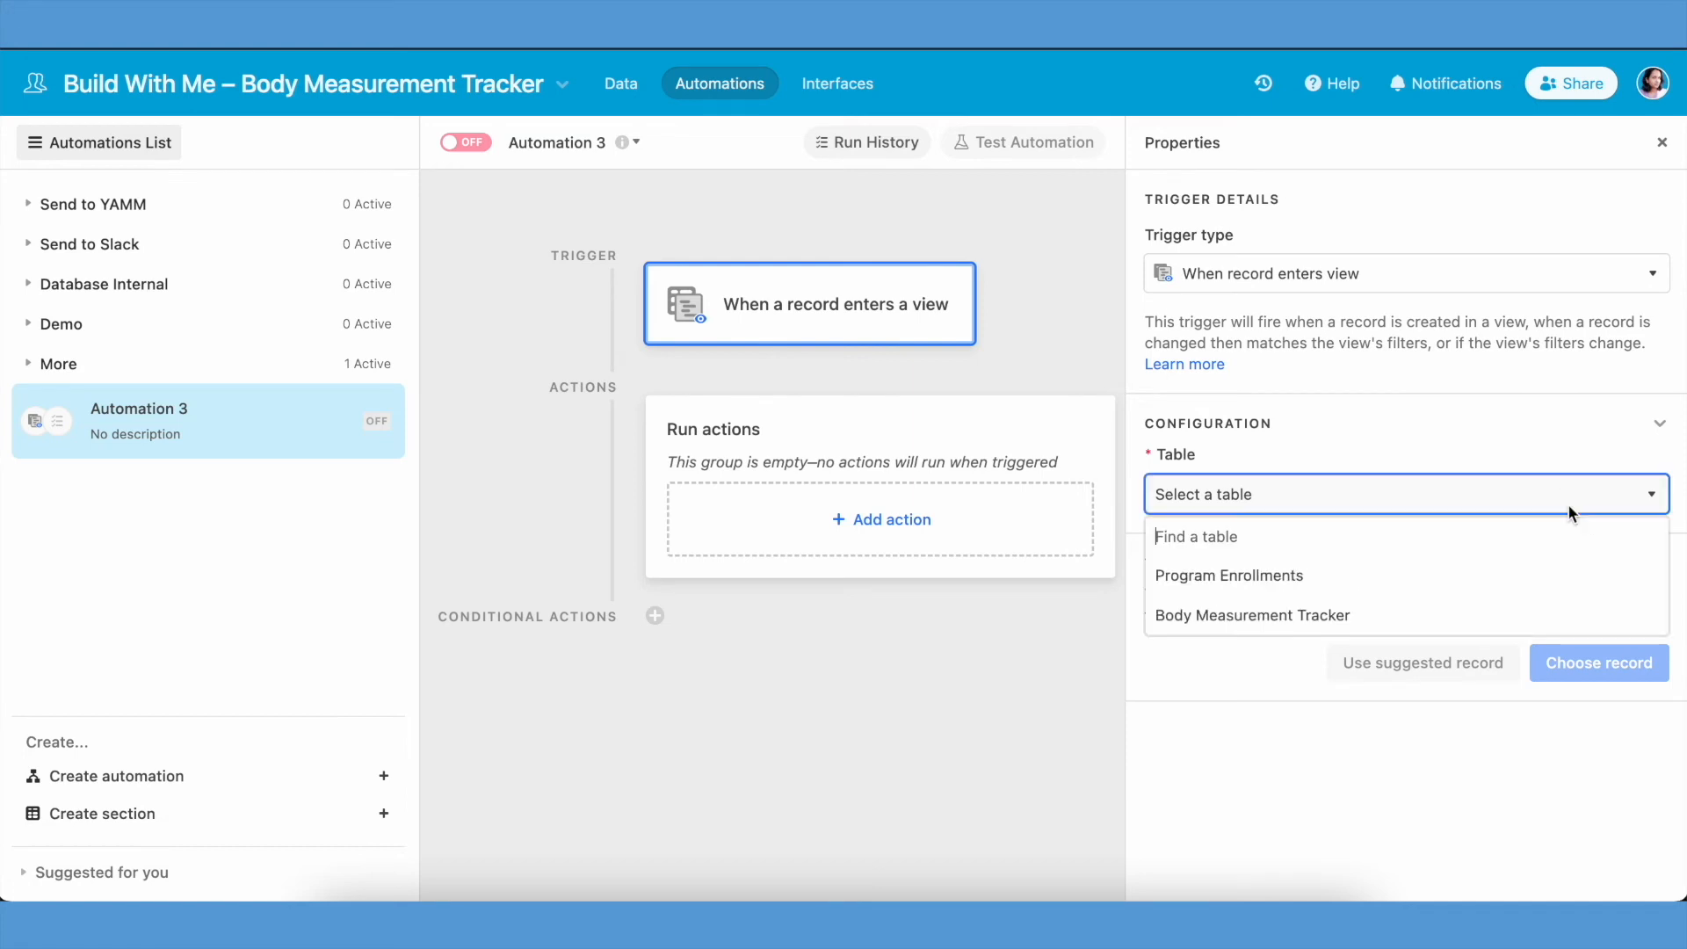
left_click(1521, 439)
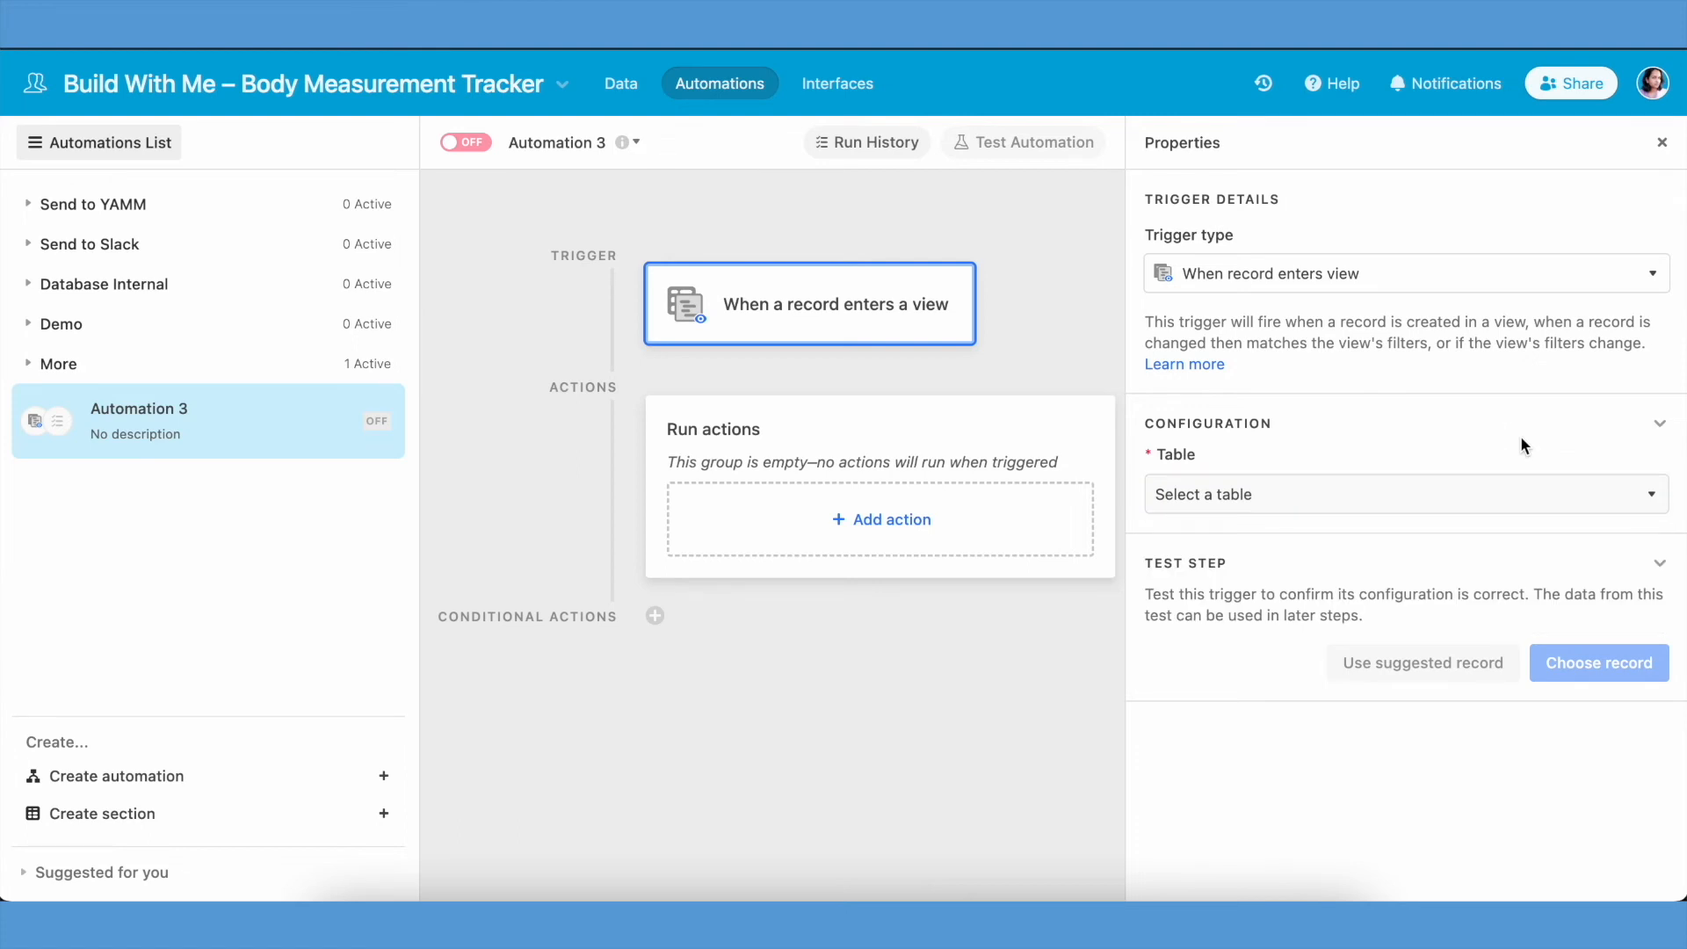
left_click(1611, 494)
left_click(1485, 575)
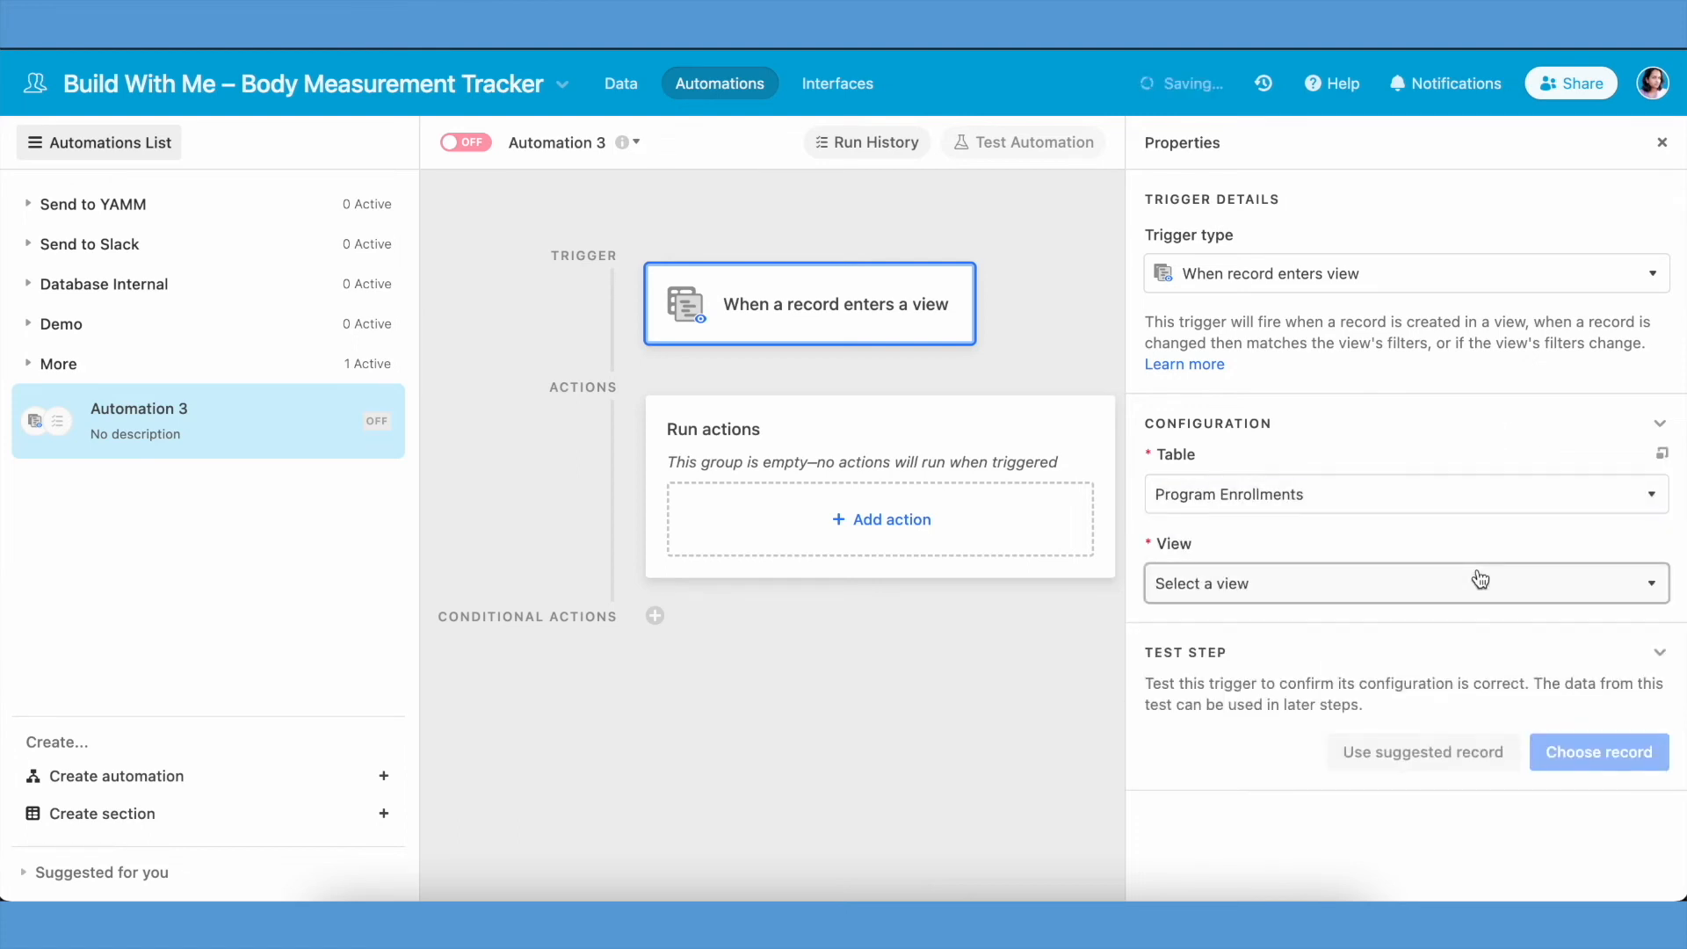
left_click(1363, 583)
left_click(1298, 777)
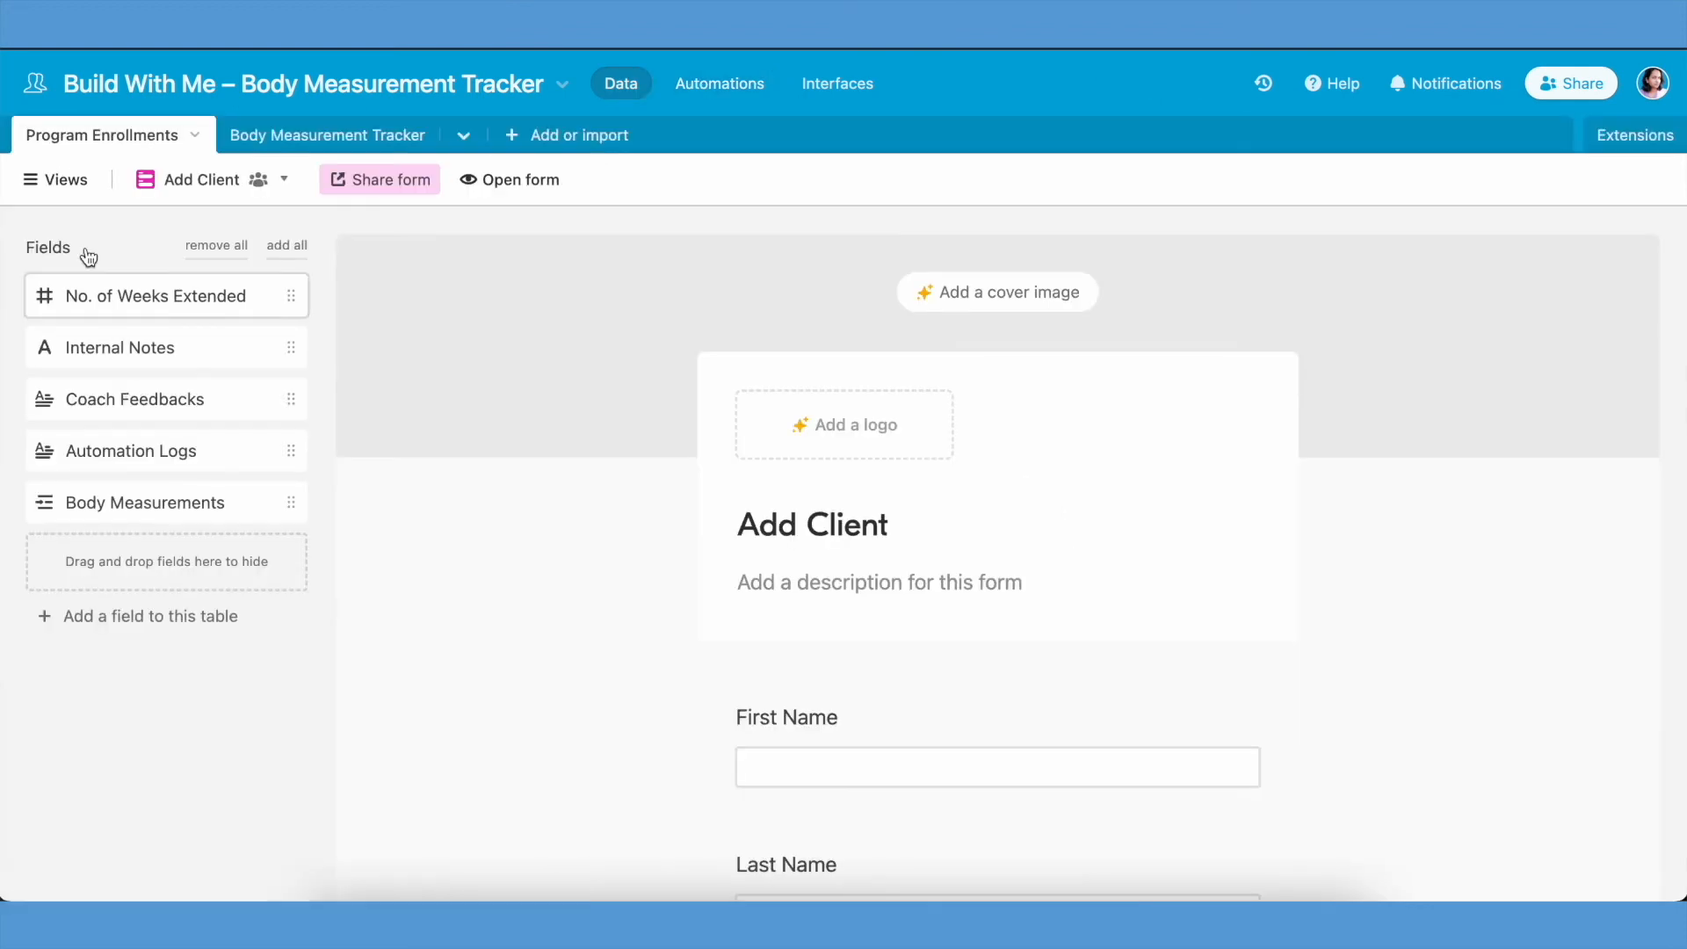
- Check the Payment Date filter and the client records in the New Client Added view of Program Enrollments
left_click(55, 179)
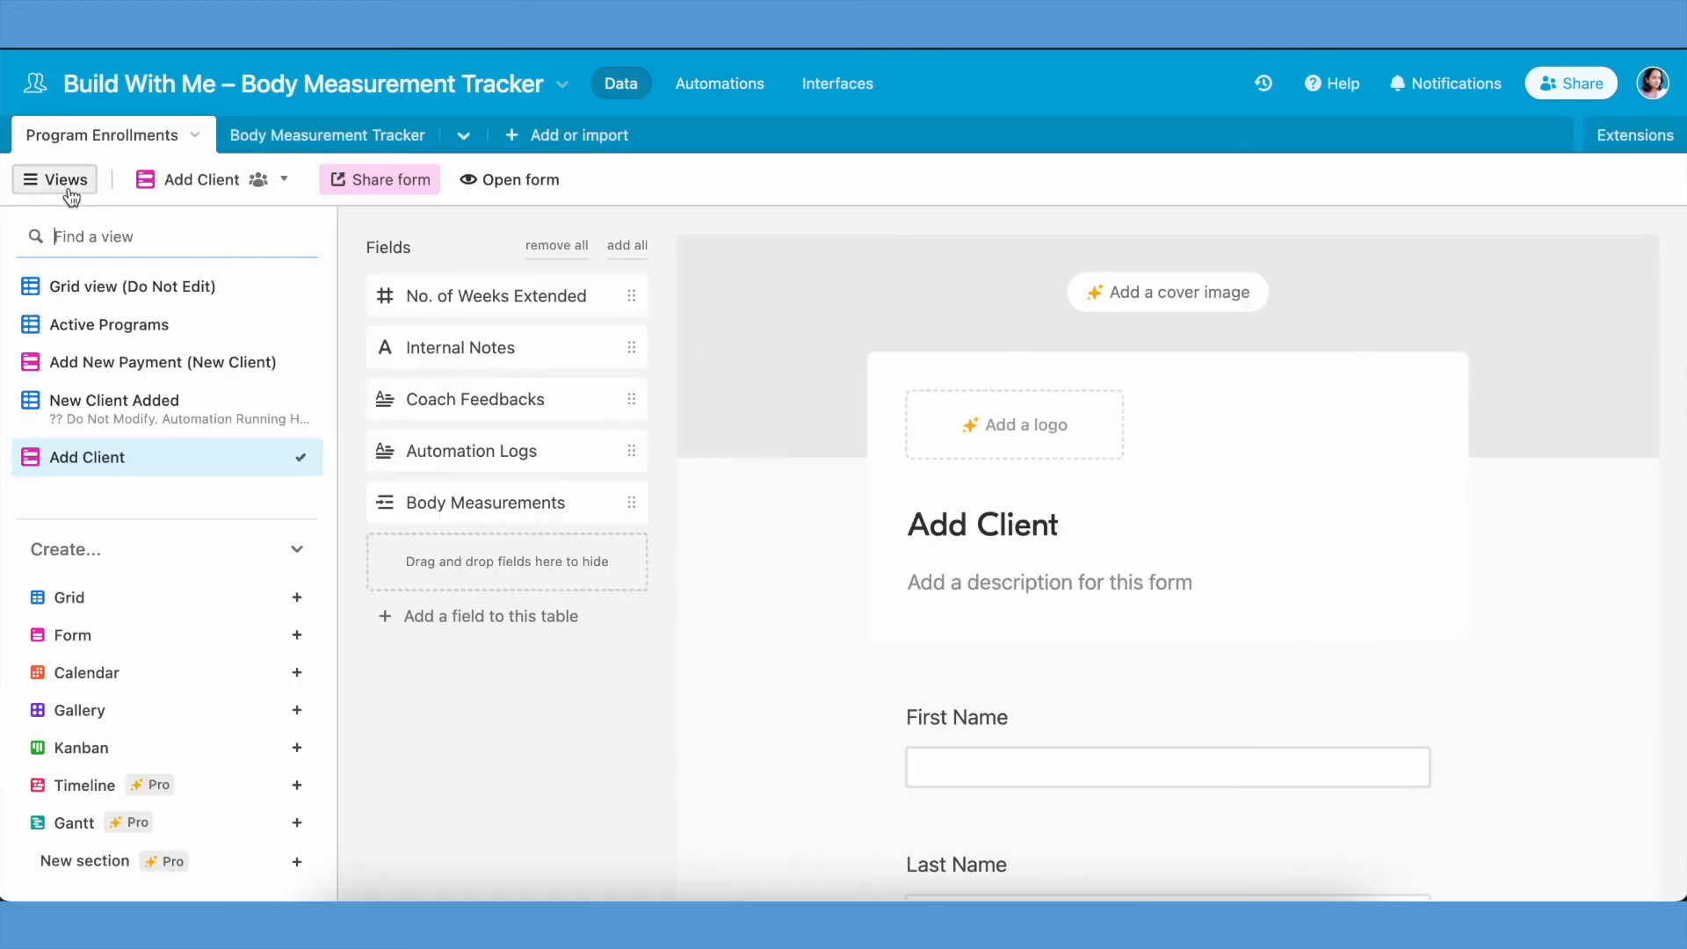
left_click(118, 411)
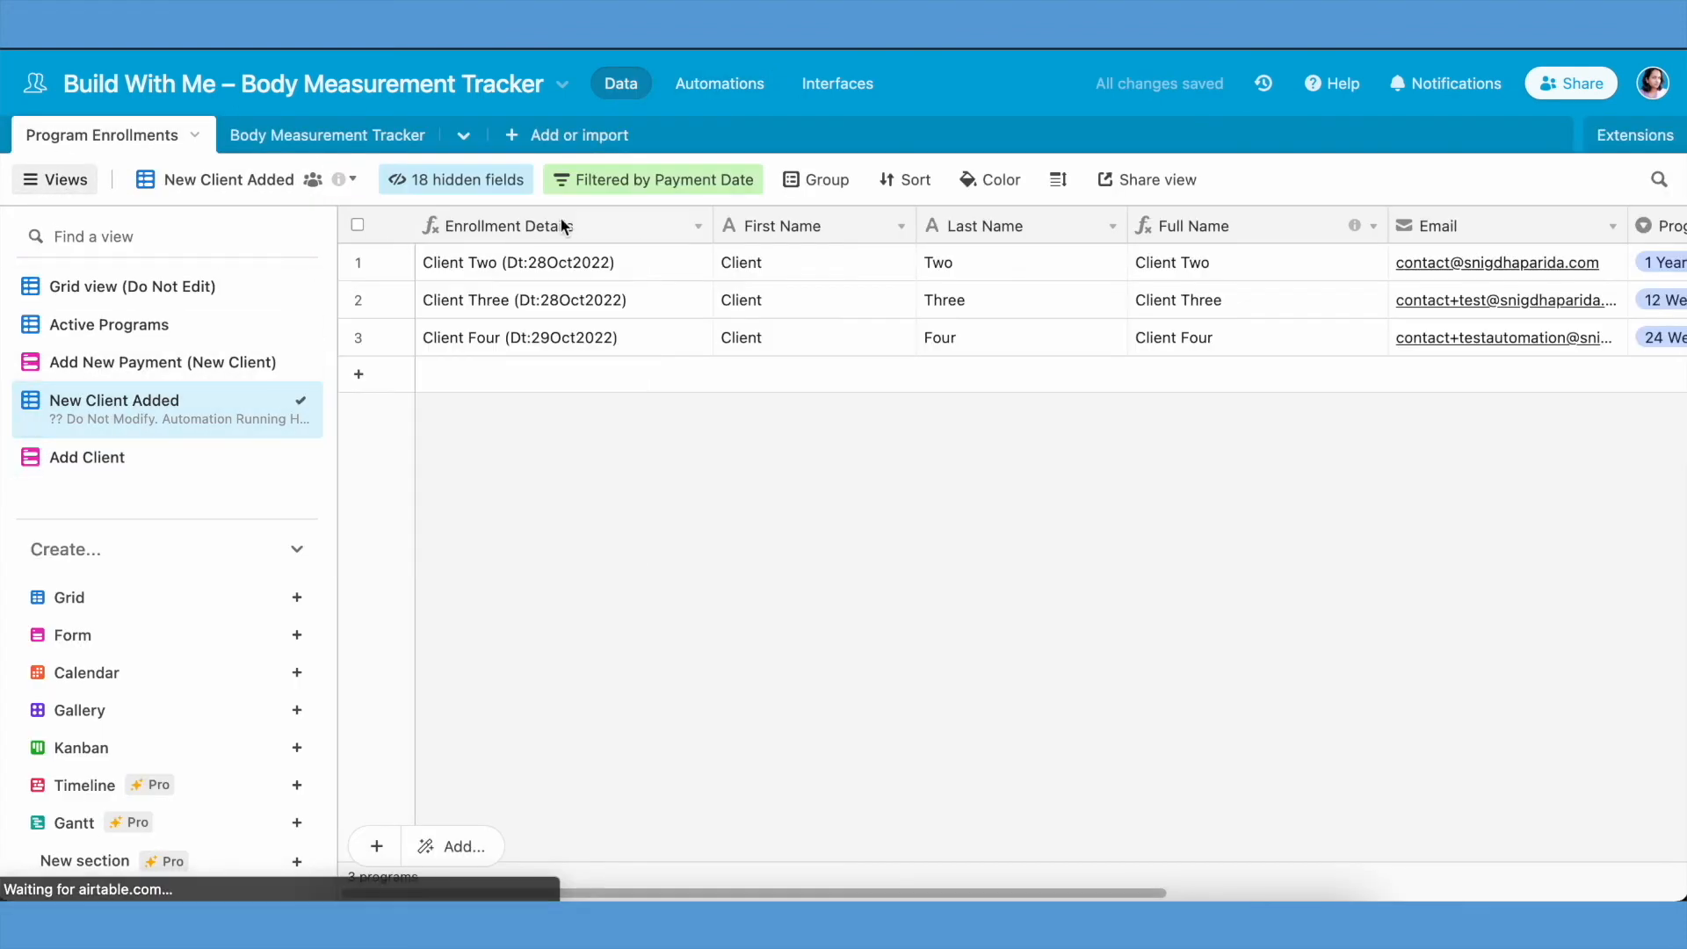
left_click(594, 181)
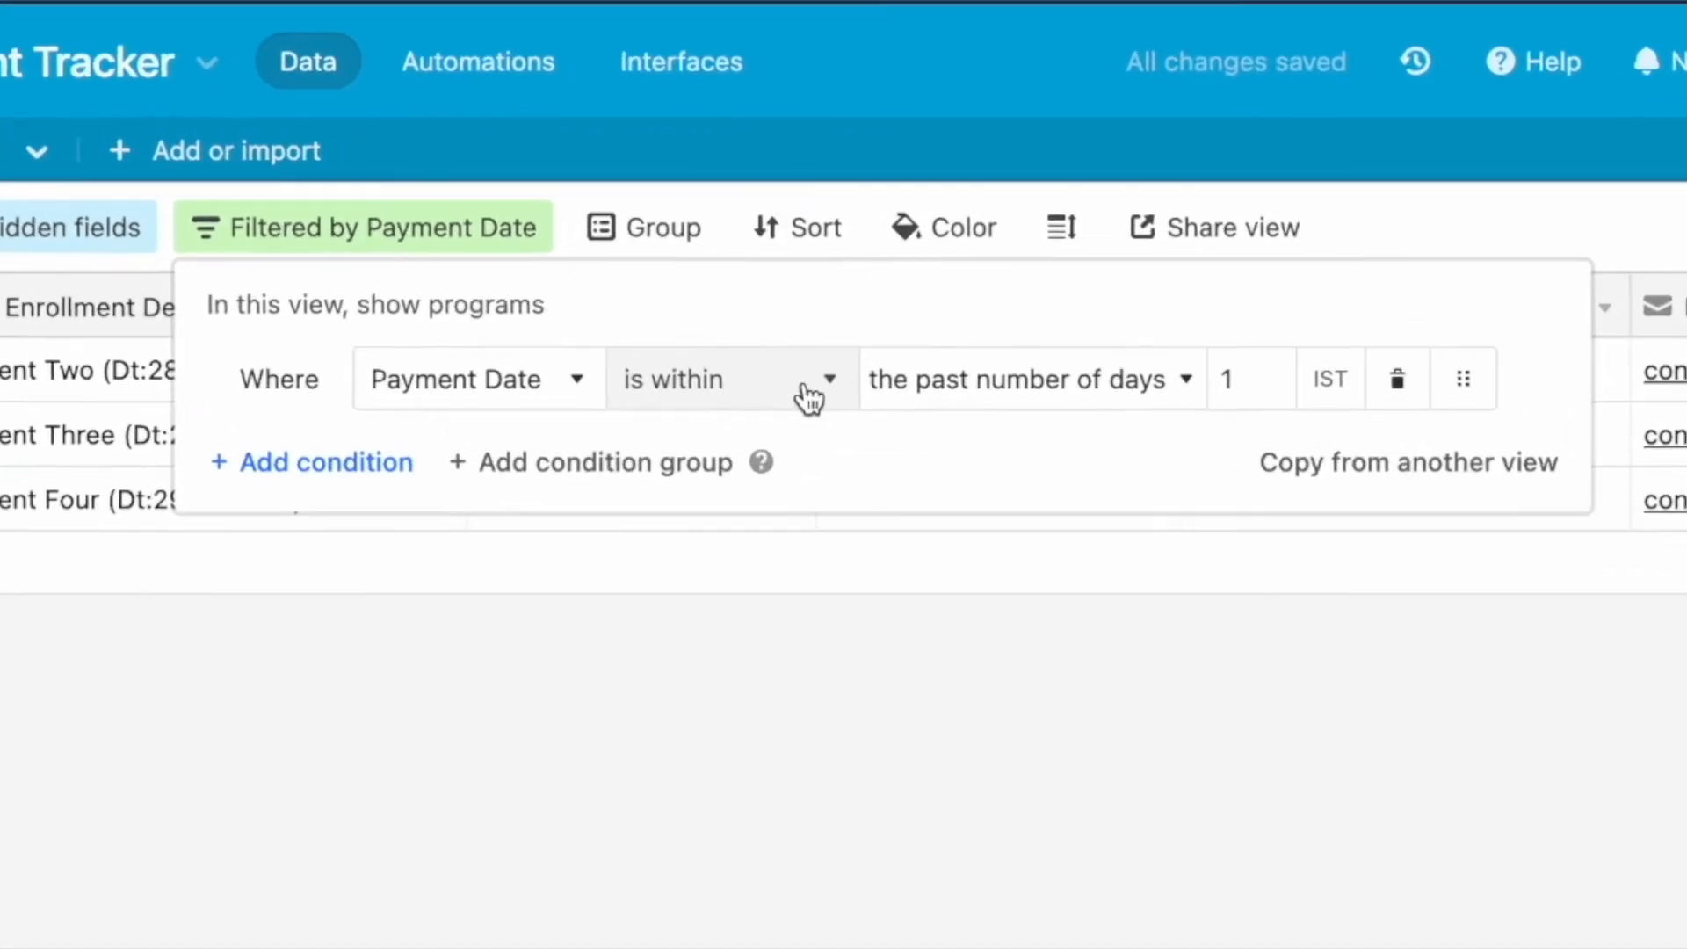
left_click(1406, 230)
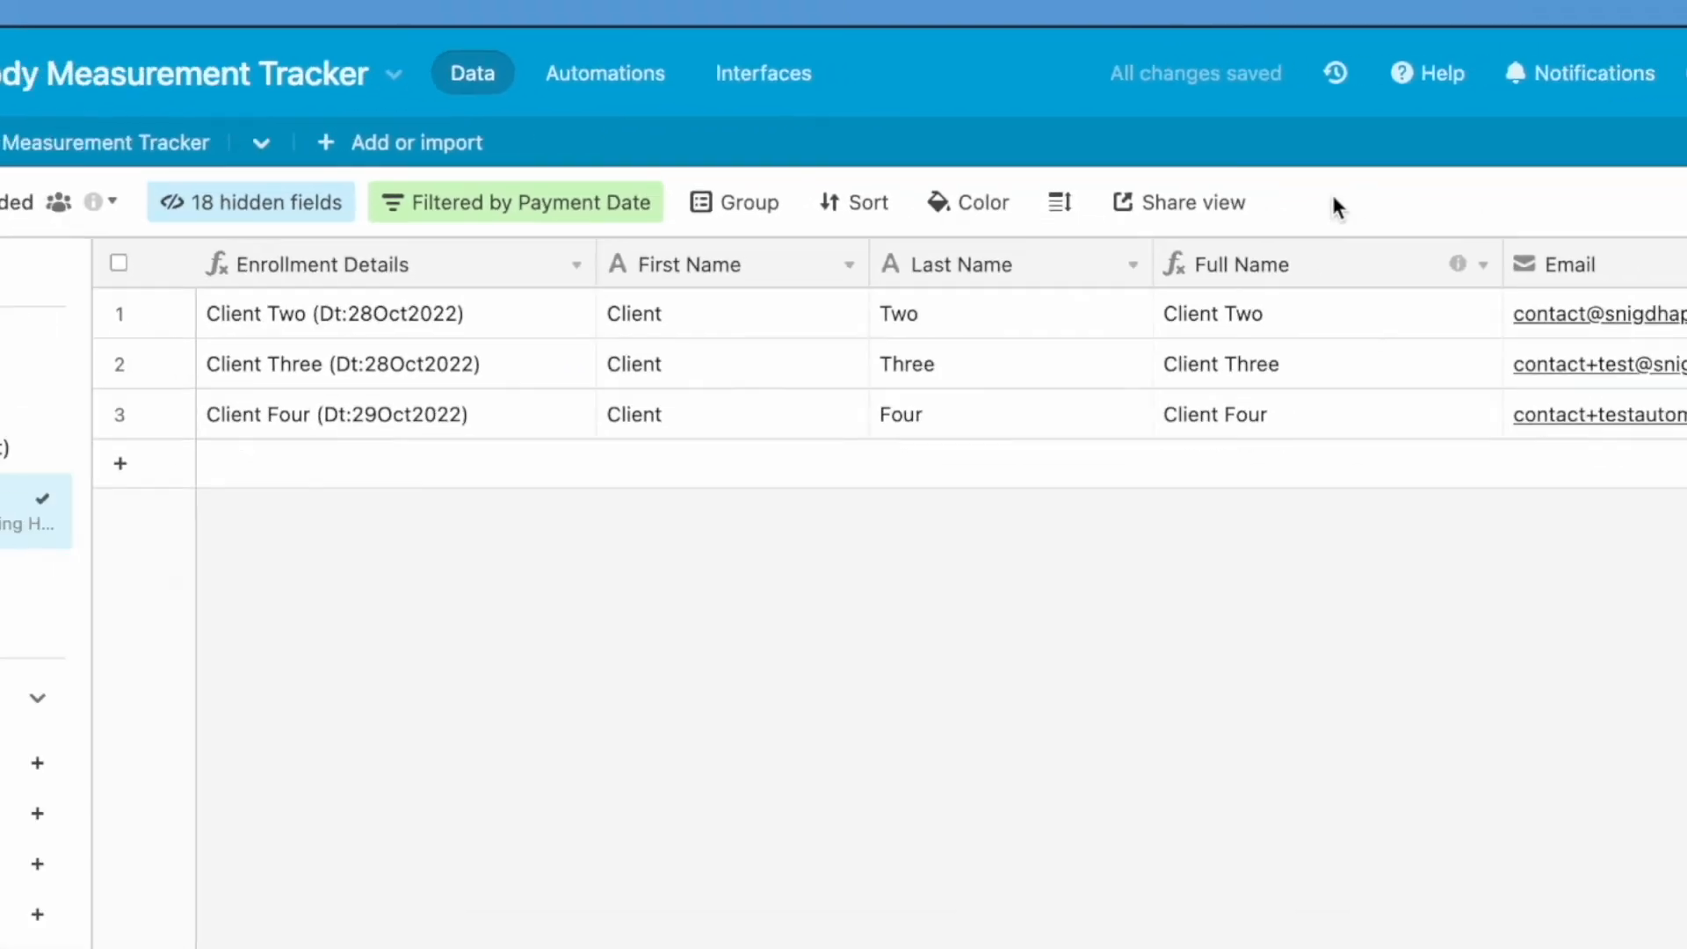
scroll(939, 432, "right", 9)
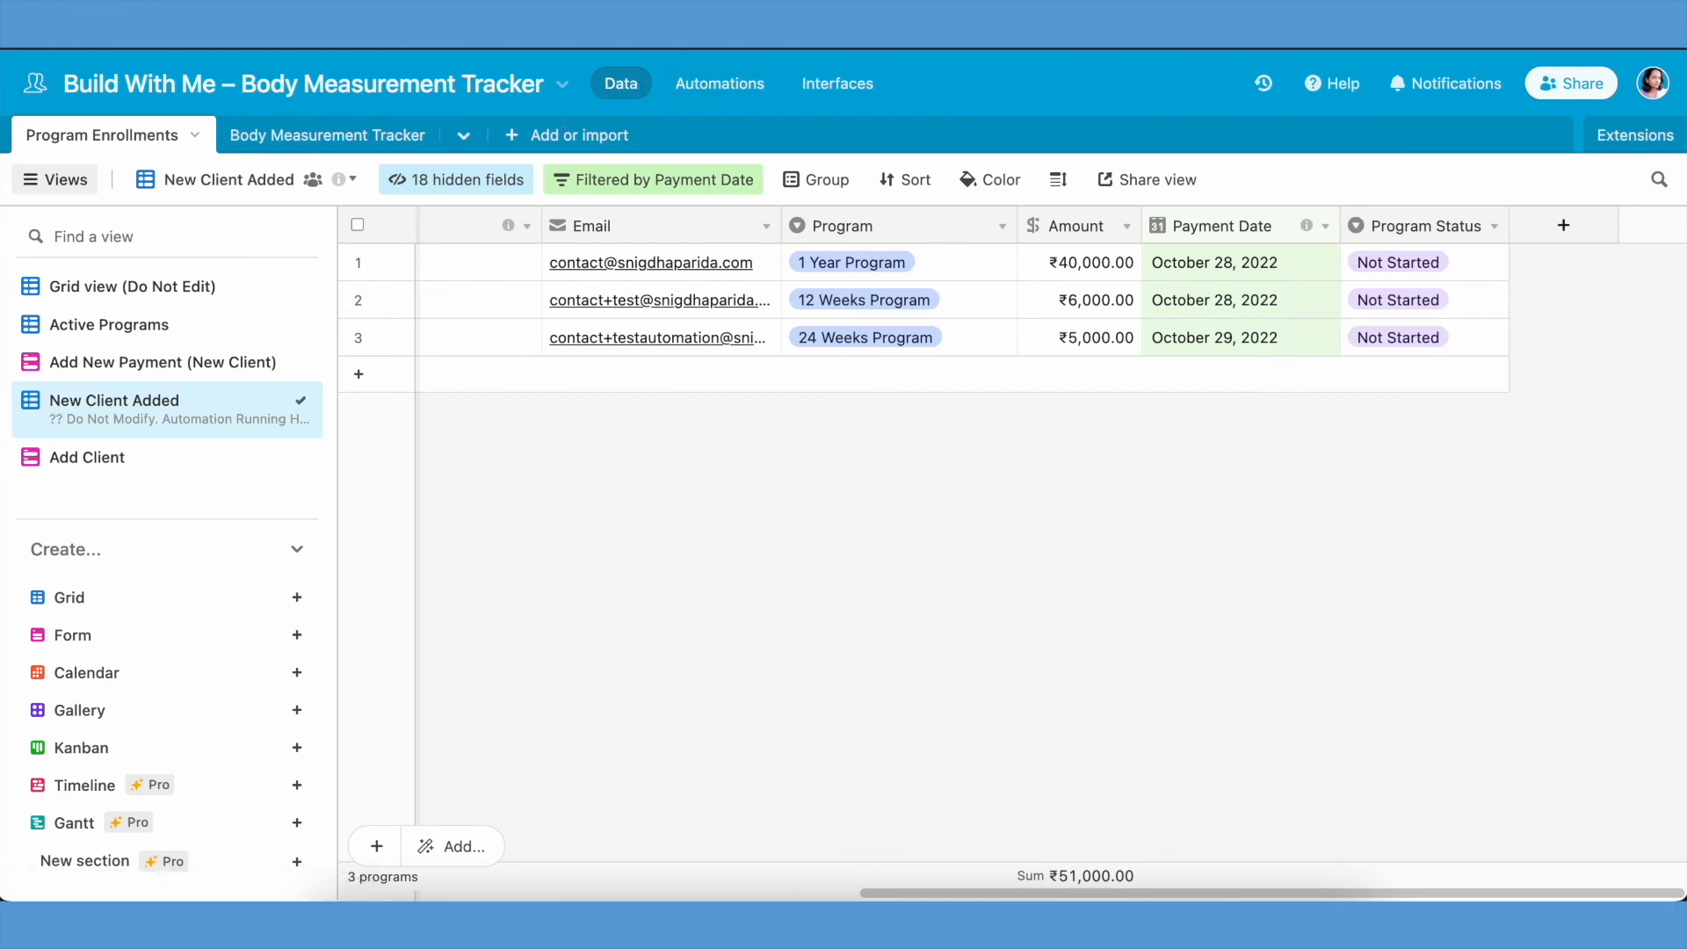
- Add a Gmail Send email action to the new-client automation
left_click(714, 81)
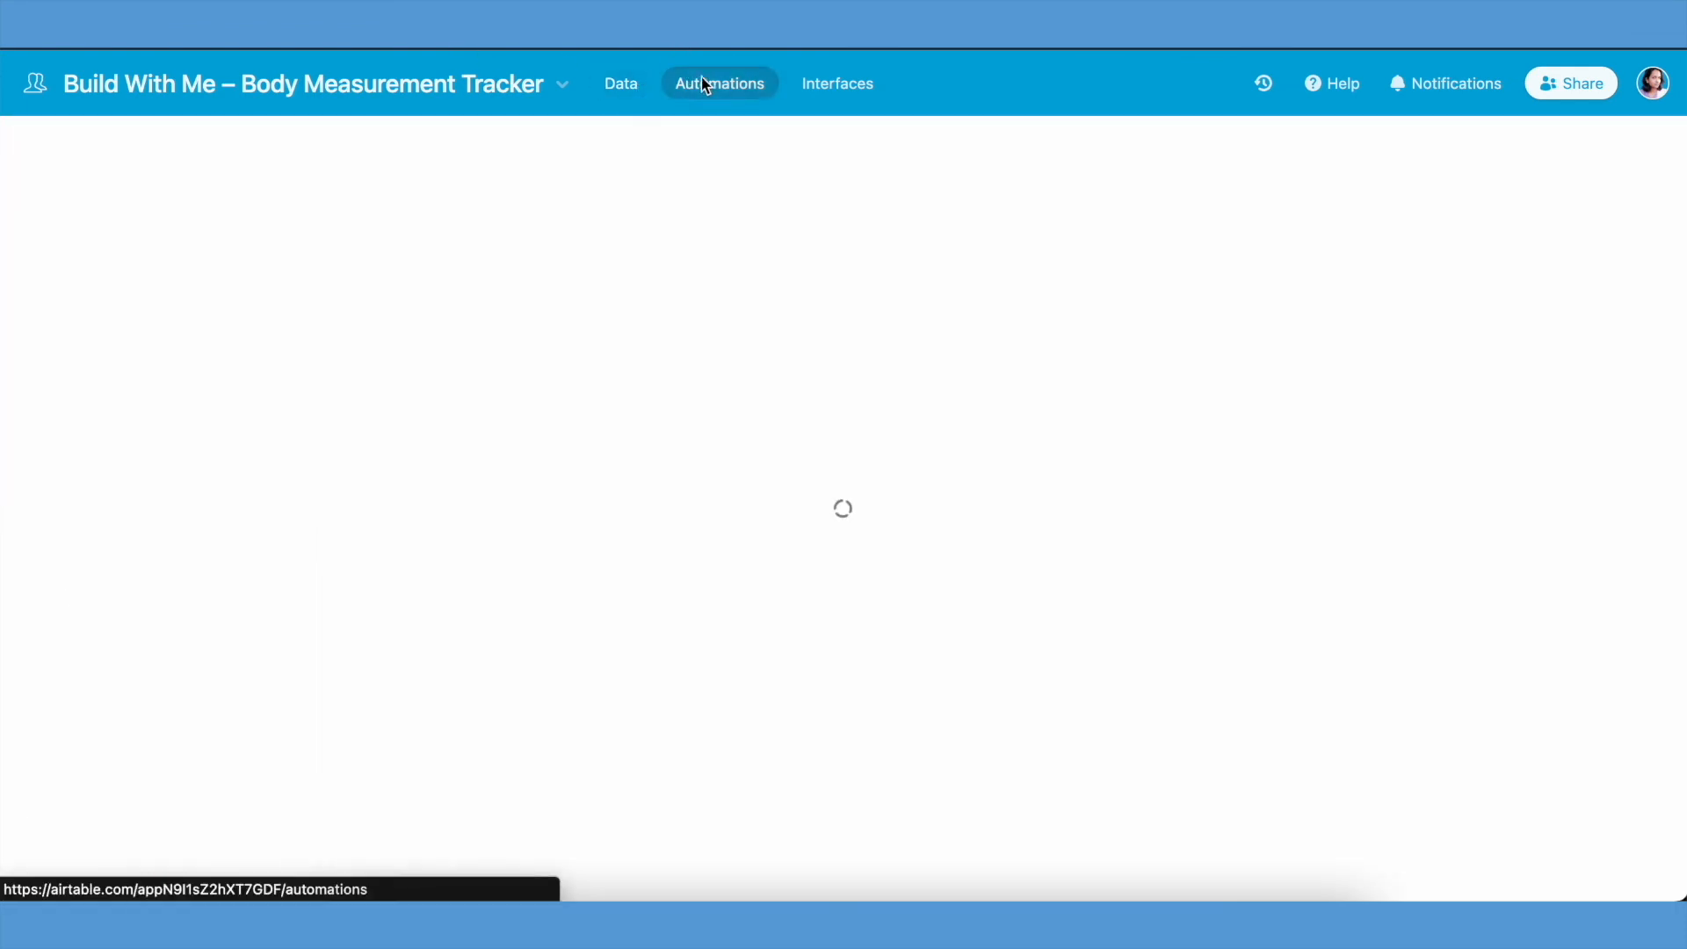
left_click(889, 518)
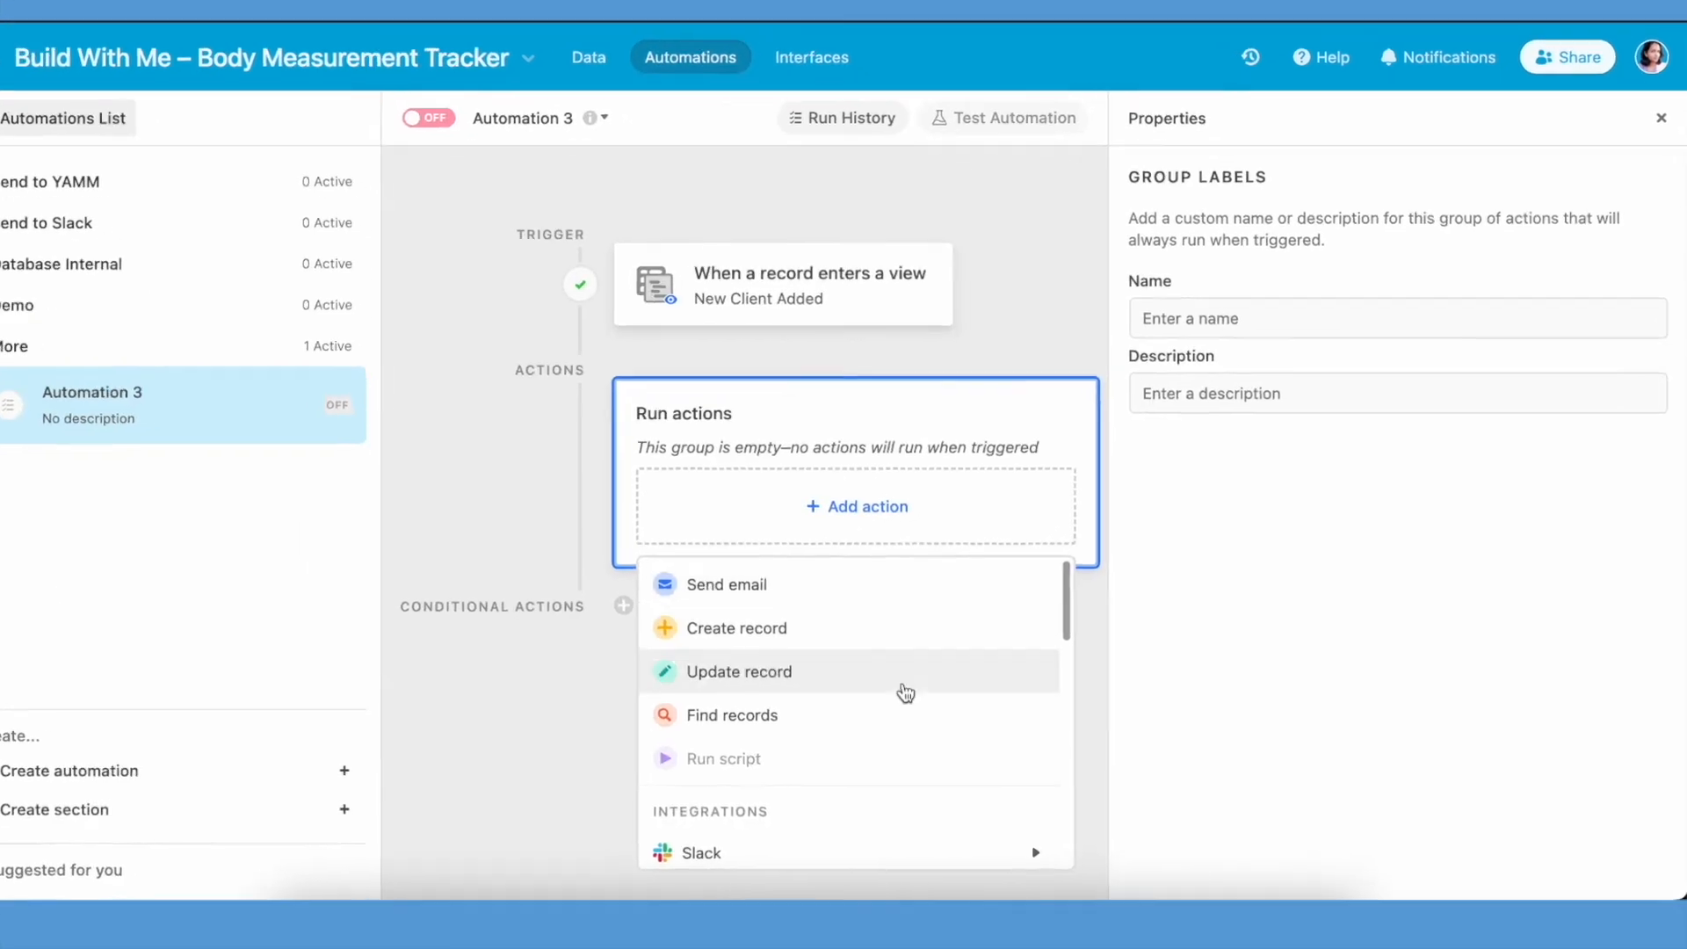
scroll(905, 694, "down", 3)
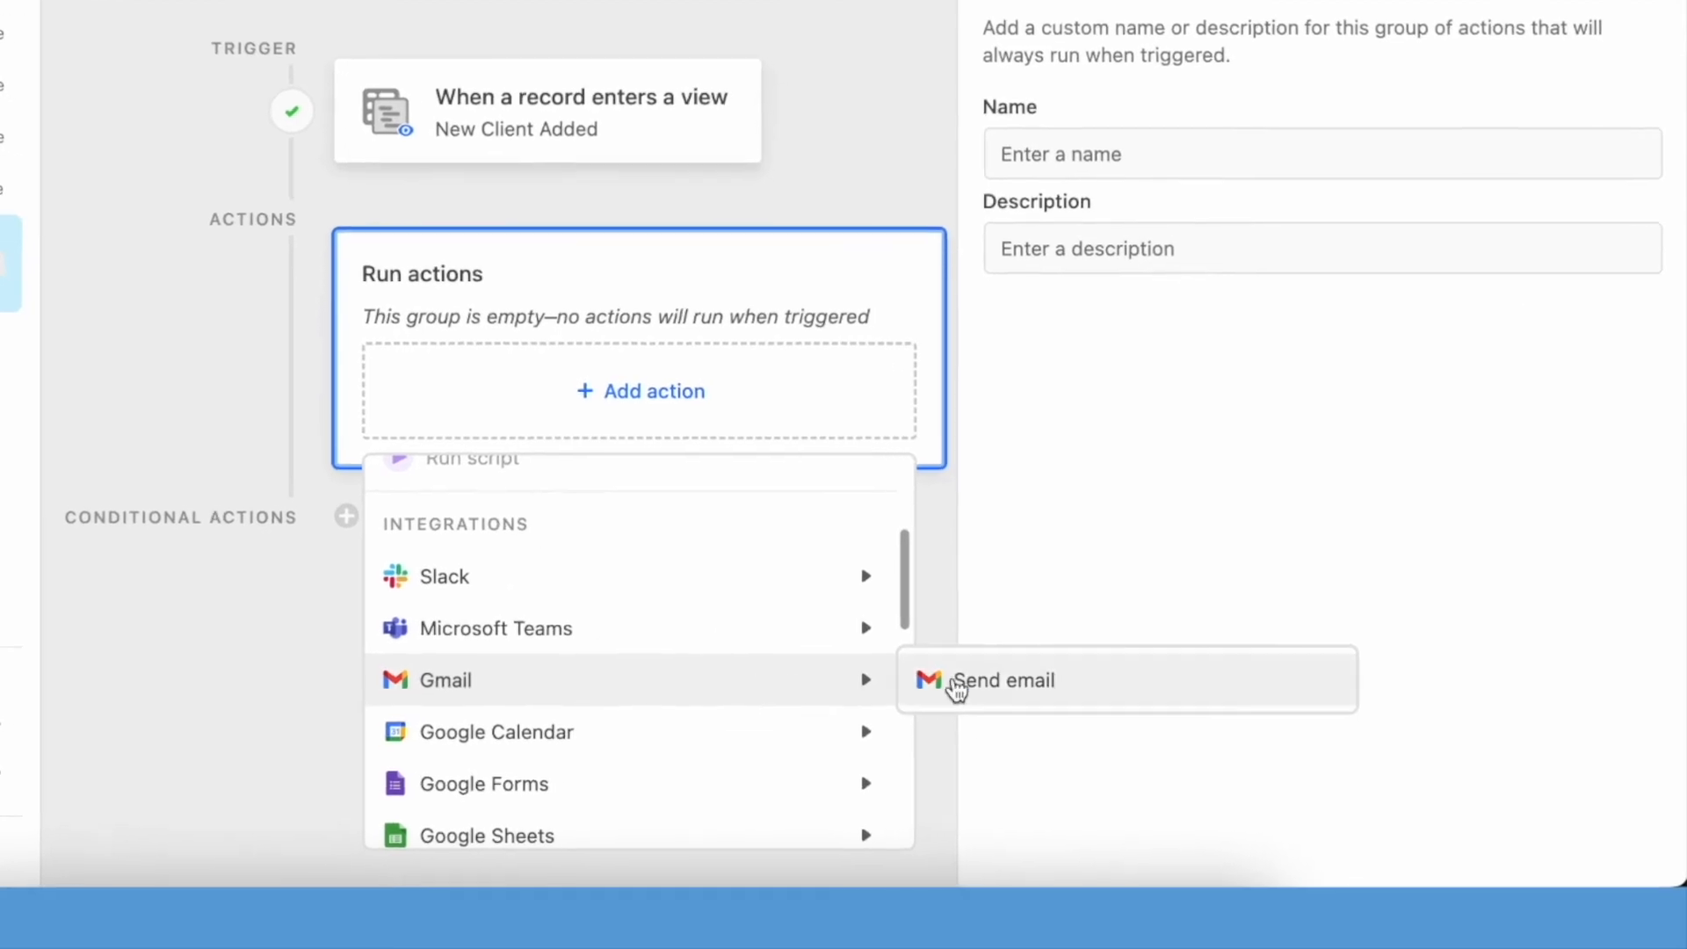
left_click(1117, 734)
scroll(1137, 569, "down", 10)
scroll(1168, 381, "up", 3)
scroll(1170, 383, "up", 2)
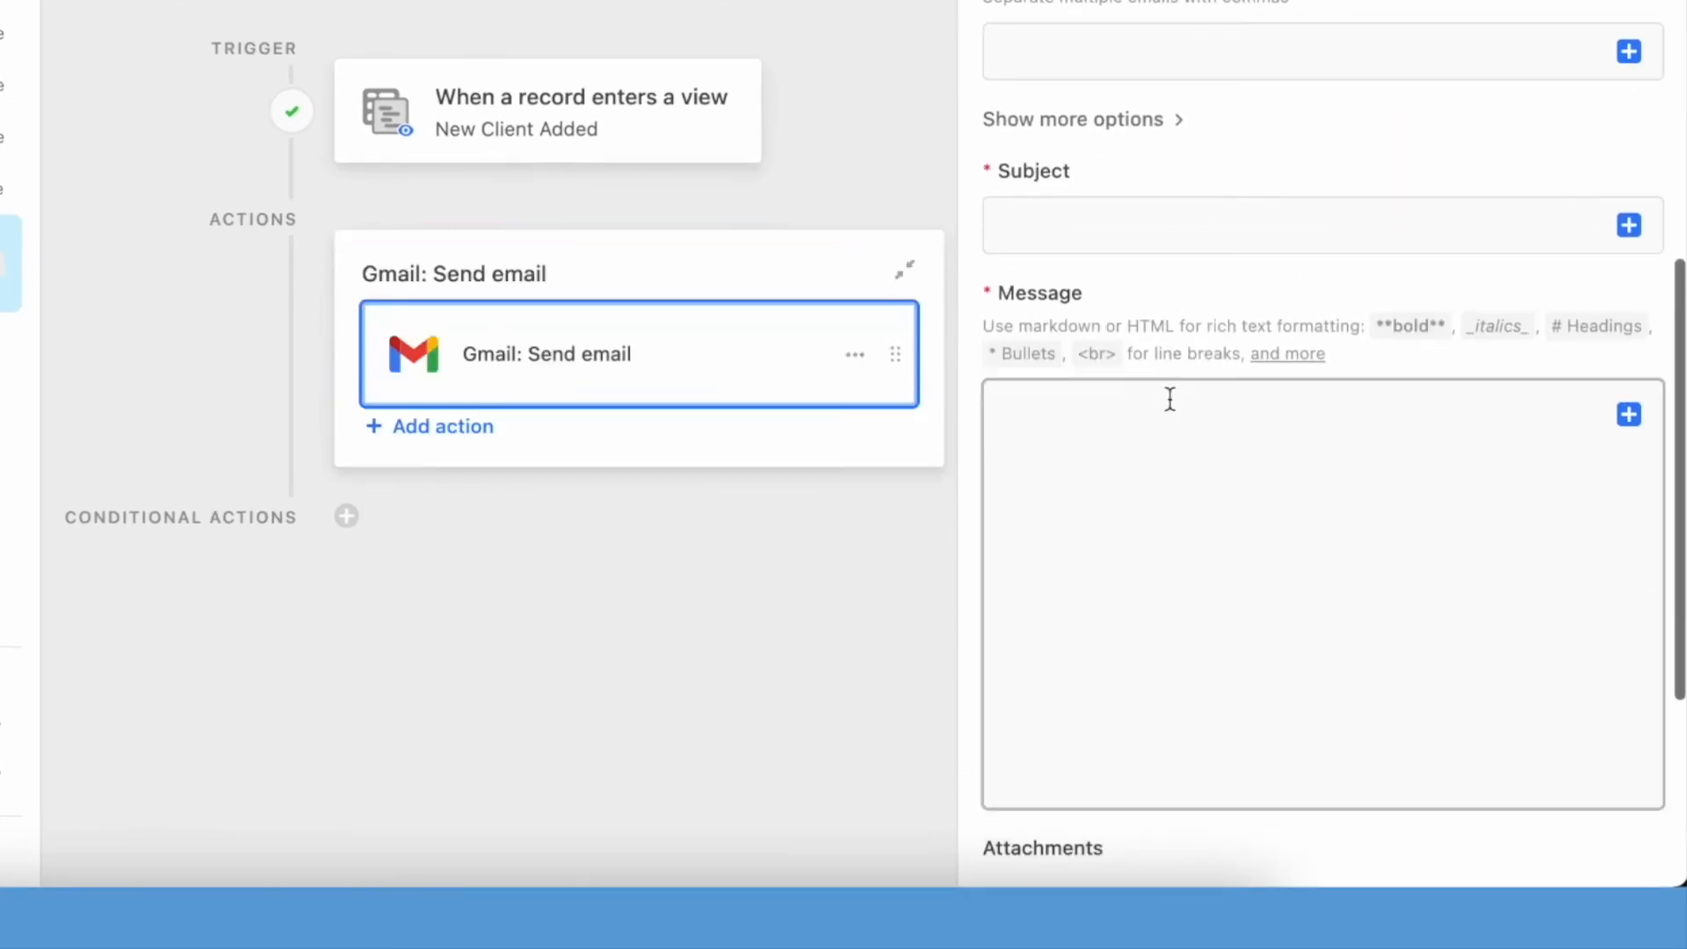
scroll(1406, 404, "up", 4)
- Address the email to the record's Email field, with the subject "Welcome to Program" followed by the Program field
left_click(1630, 406)
scroll(1341, 772, "down", 5)
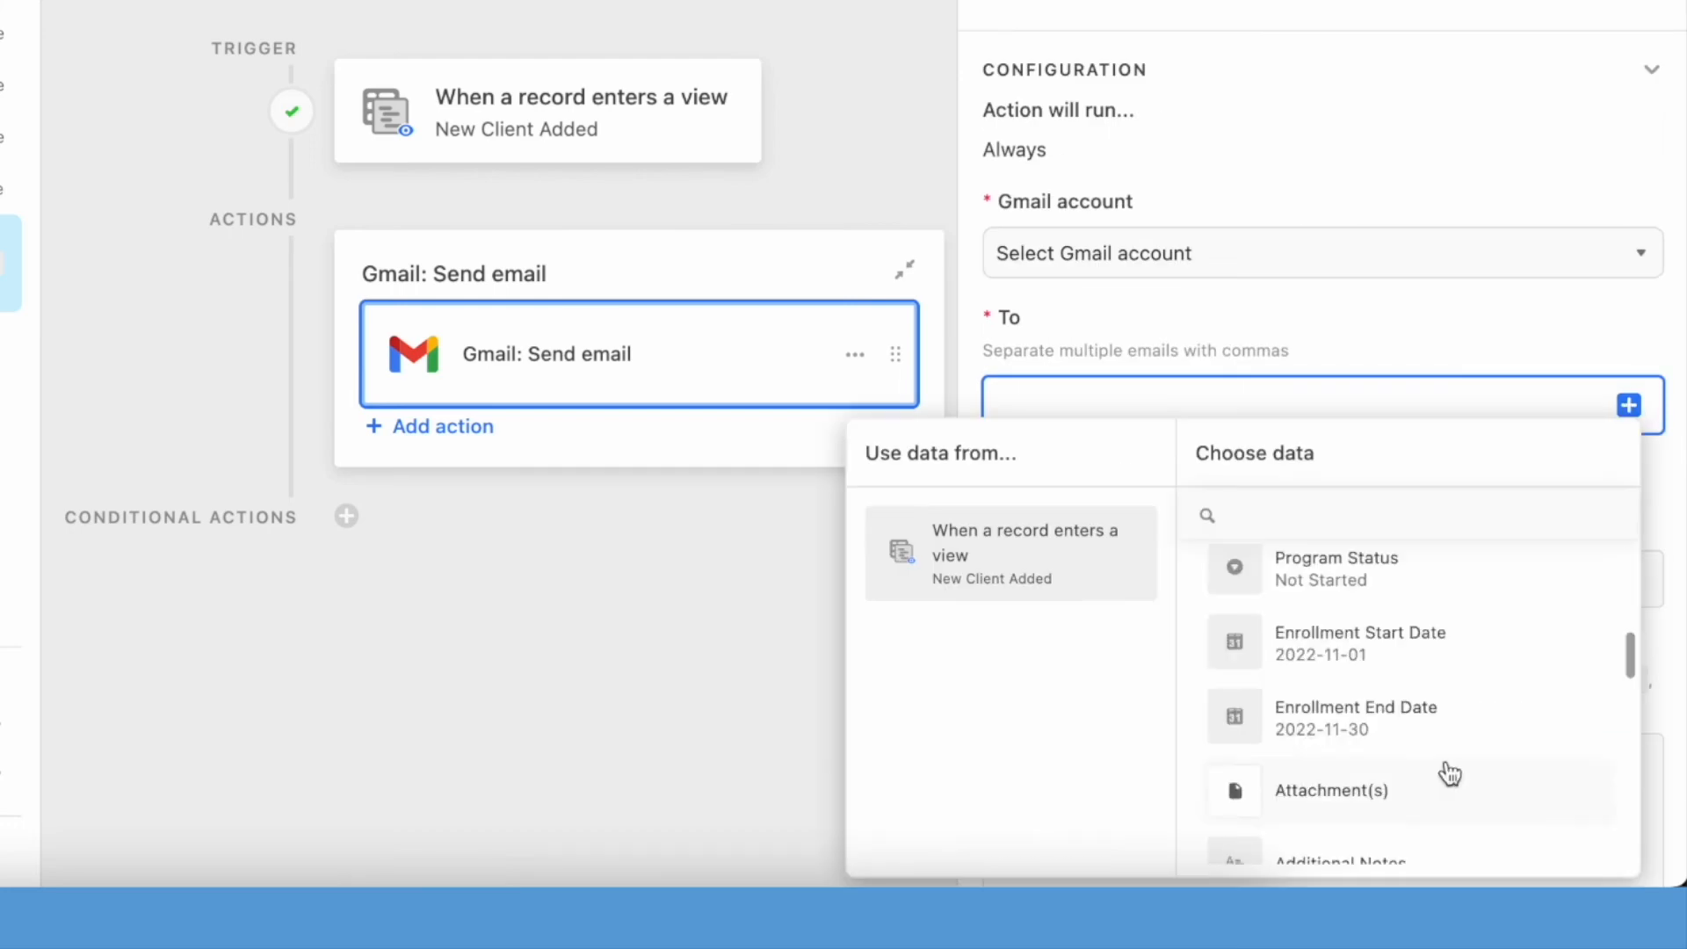
left_click(1341, 532)
type("em")
left_click(1343, 596)
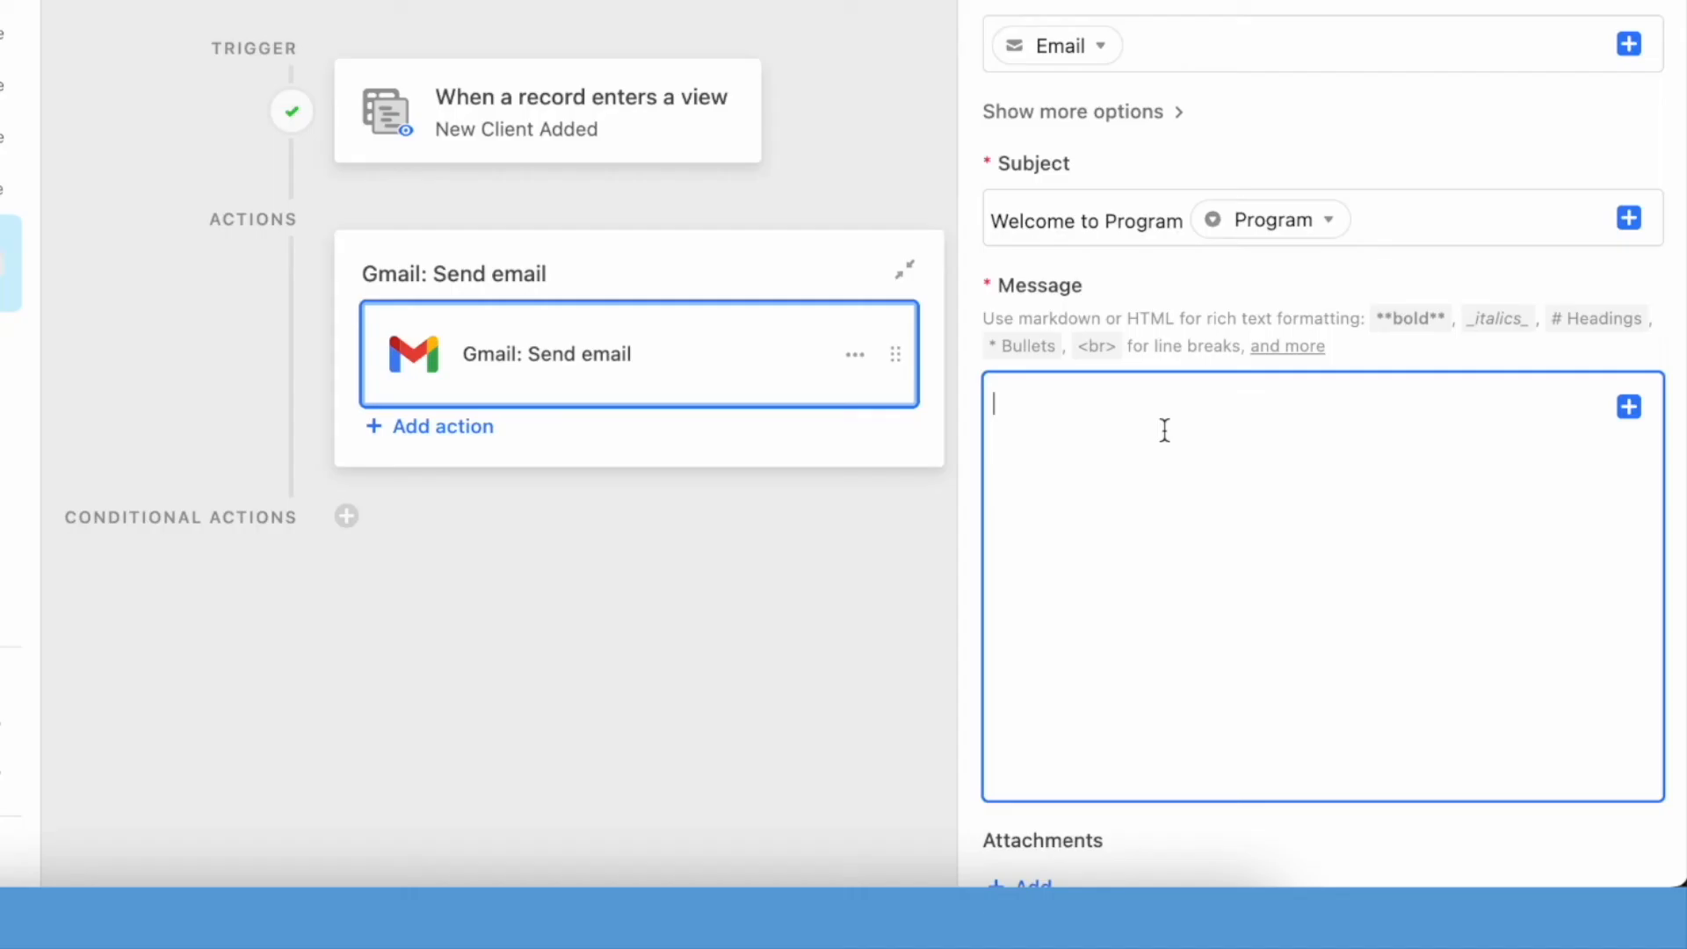
- Start the email message with the greeting "Dear", the First Name field and a comma
type("Dear")
left_click(1629, 406)
type("fir")
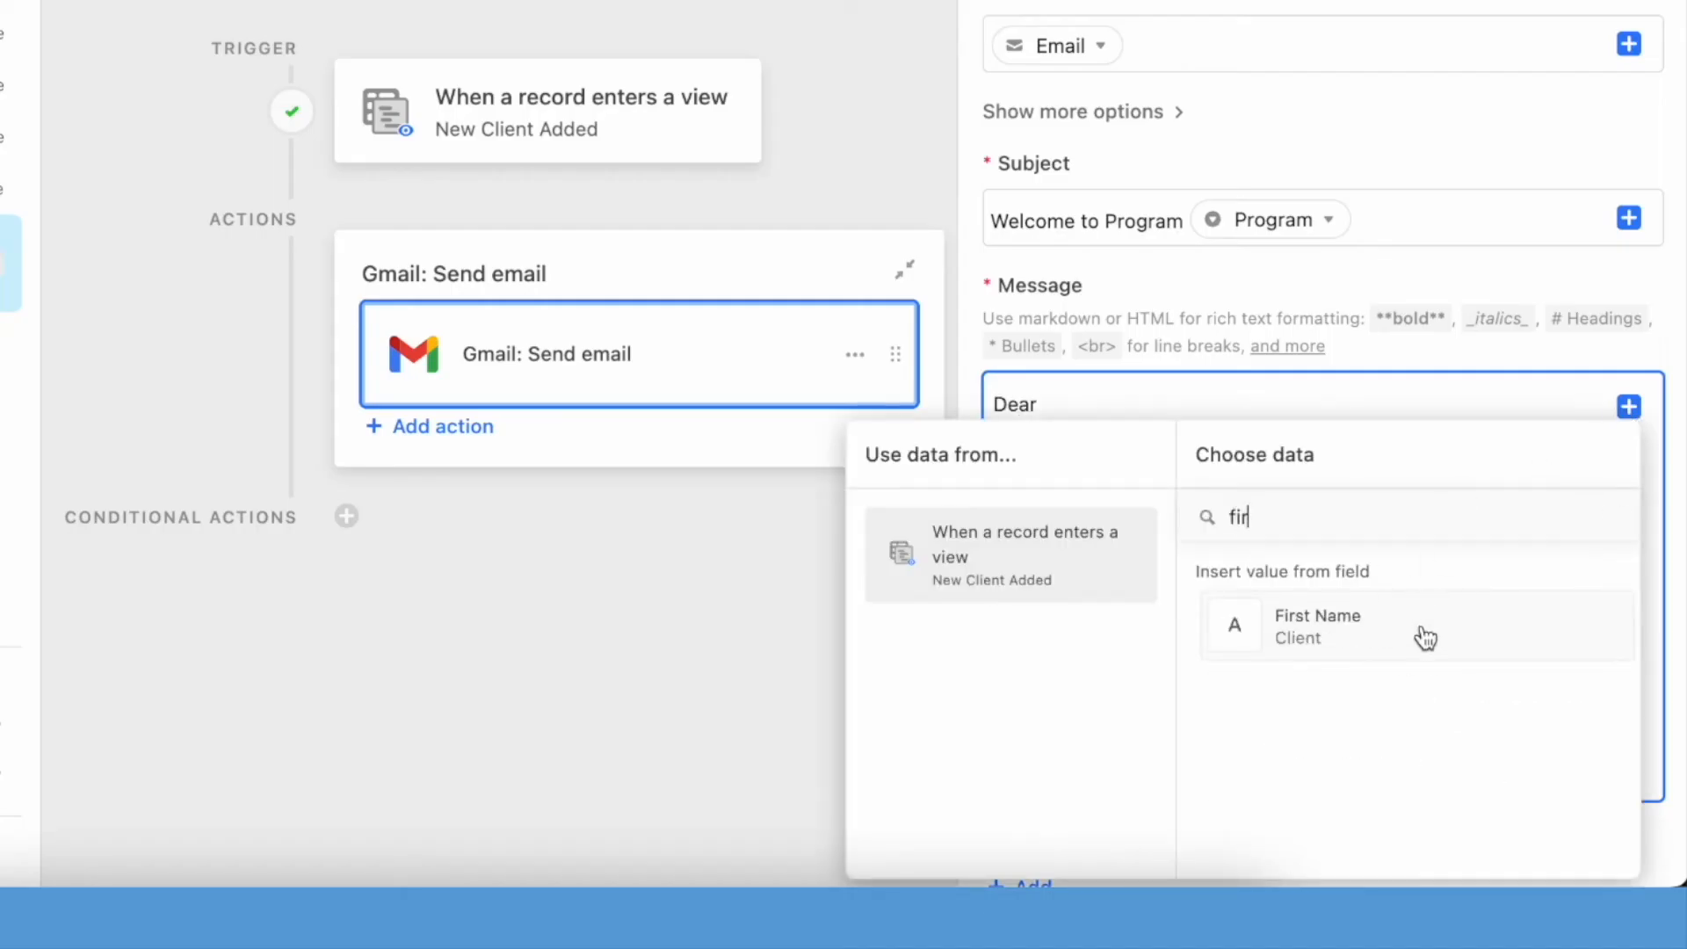
left_click(1423, 632)
type(",")
key("Return")
key("Return")
- Add the message line "Welcome to..." with the Program field, followed by the line "Blah blah..."
type("Welcome to...")
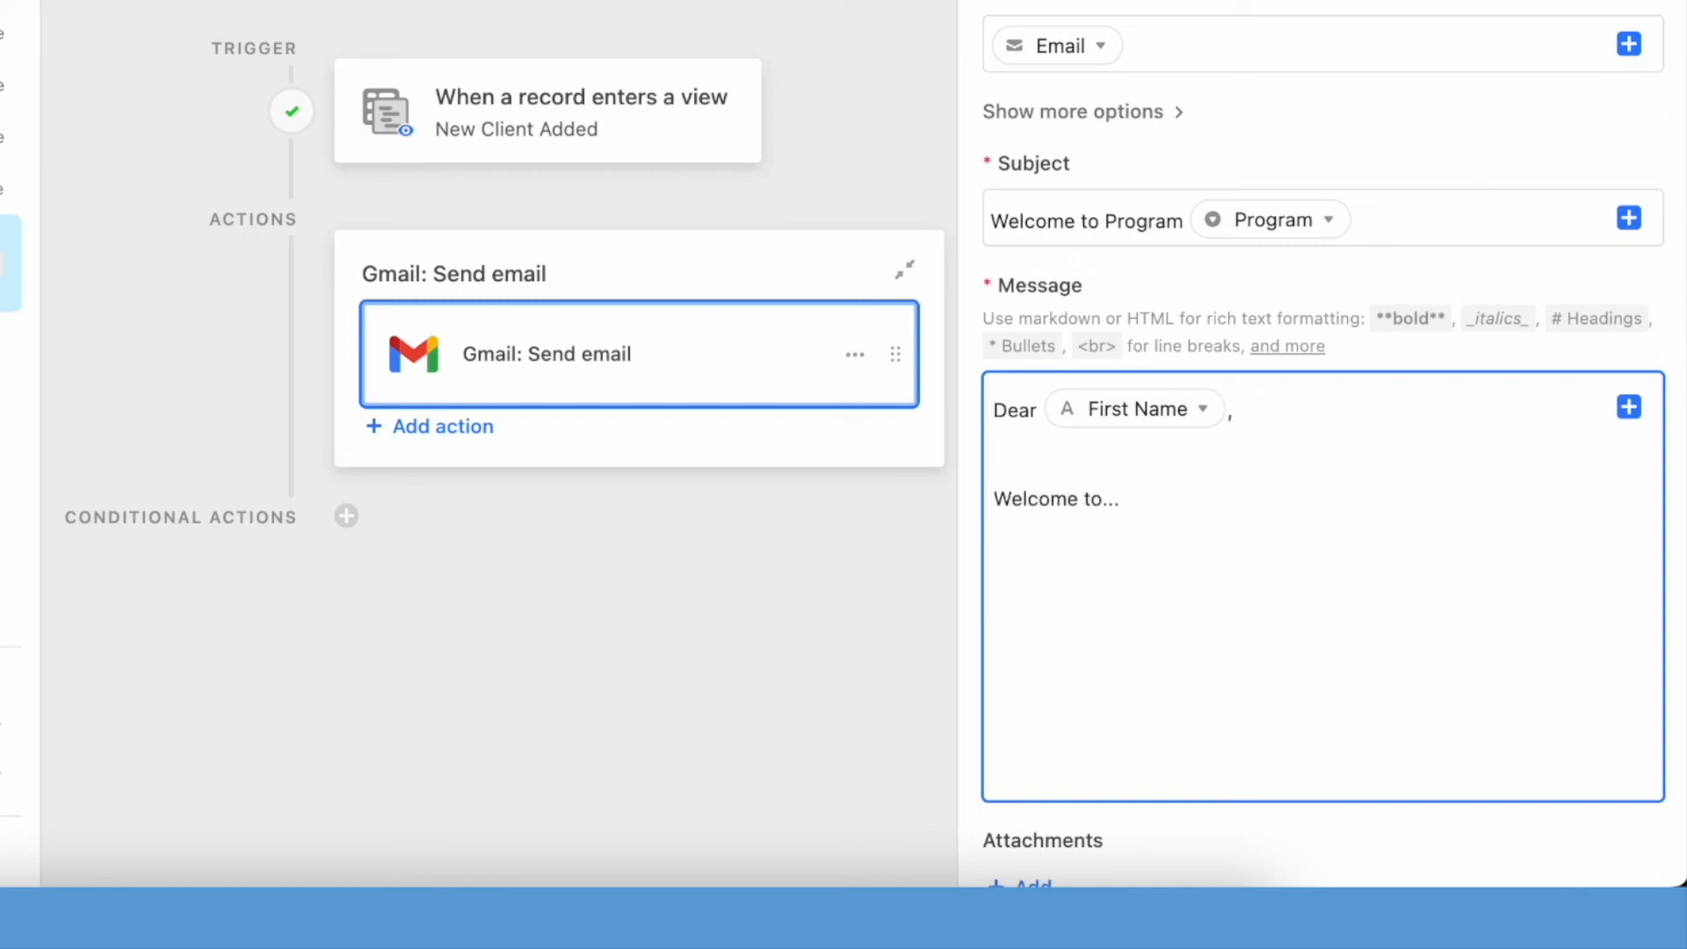
left_click(1629, 406)
type("pro")
left_click(1403, 635)
key("Return")
type("Blah blah...")
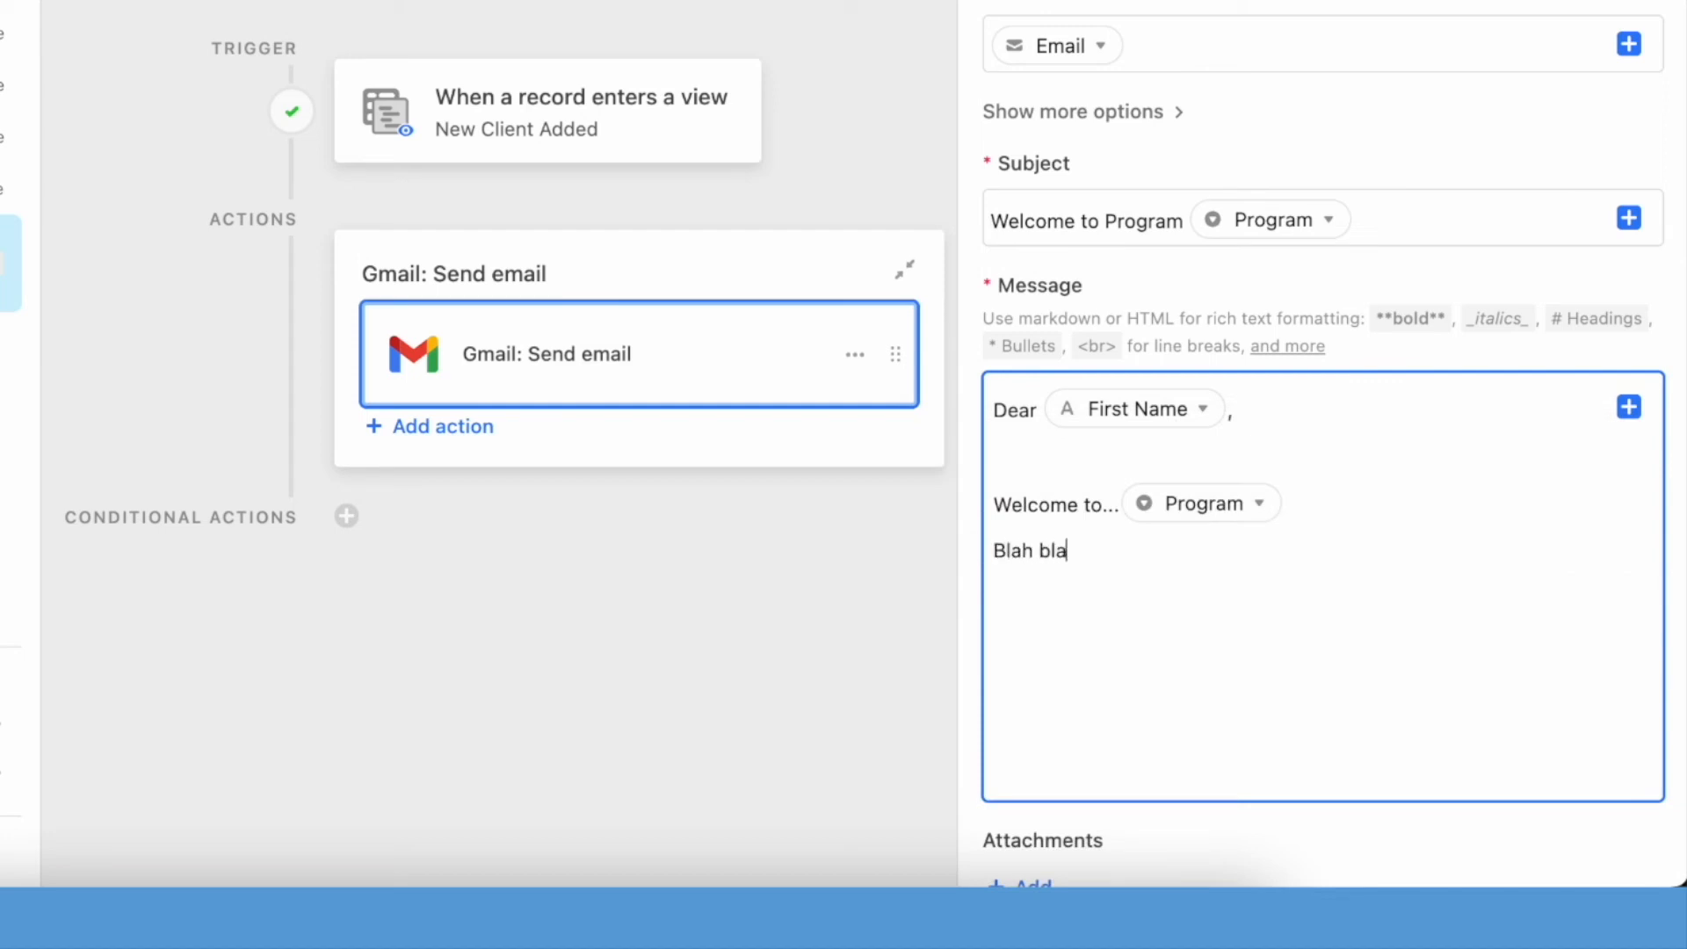
- Add a paragraph asking clients to use this link to update their body measurements every week, and sign off with "Warm Regards," and the sender's name
key("Return")
type("Please use thus")
key("BackSpace")
key("BackSpace")
type("us")
key("BackSpace")
key("BackSpace")
type("is link to")
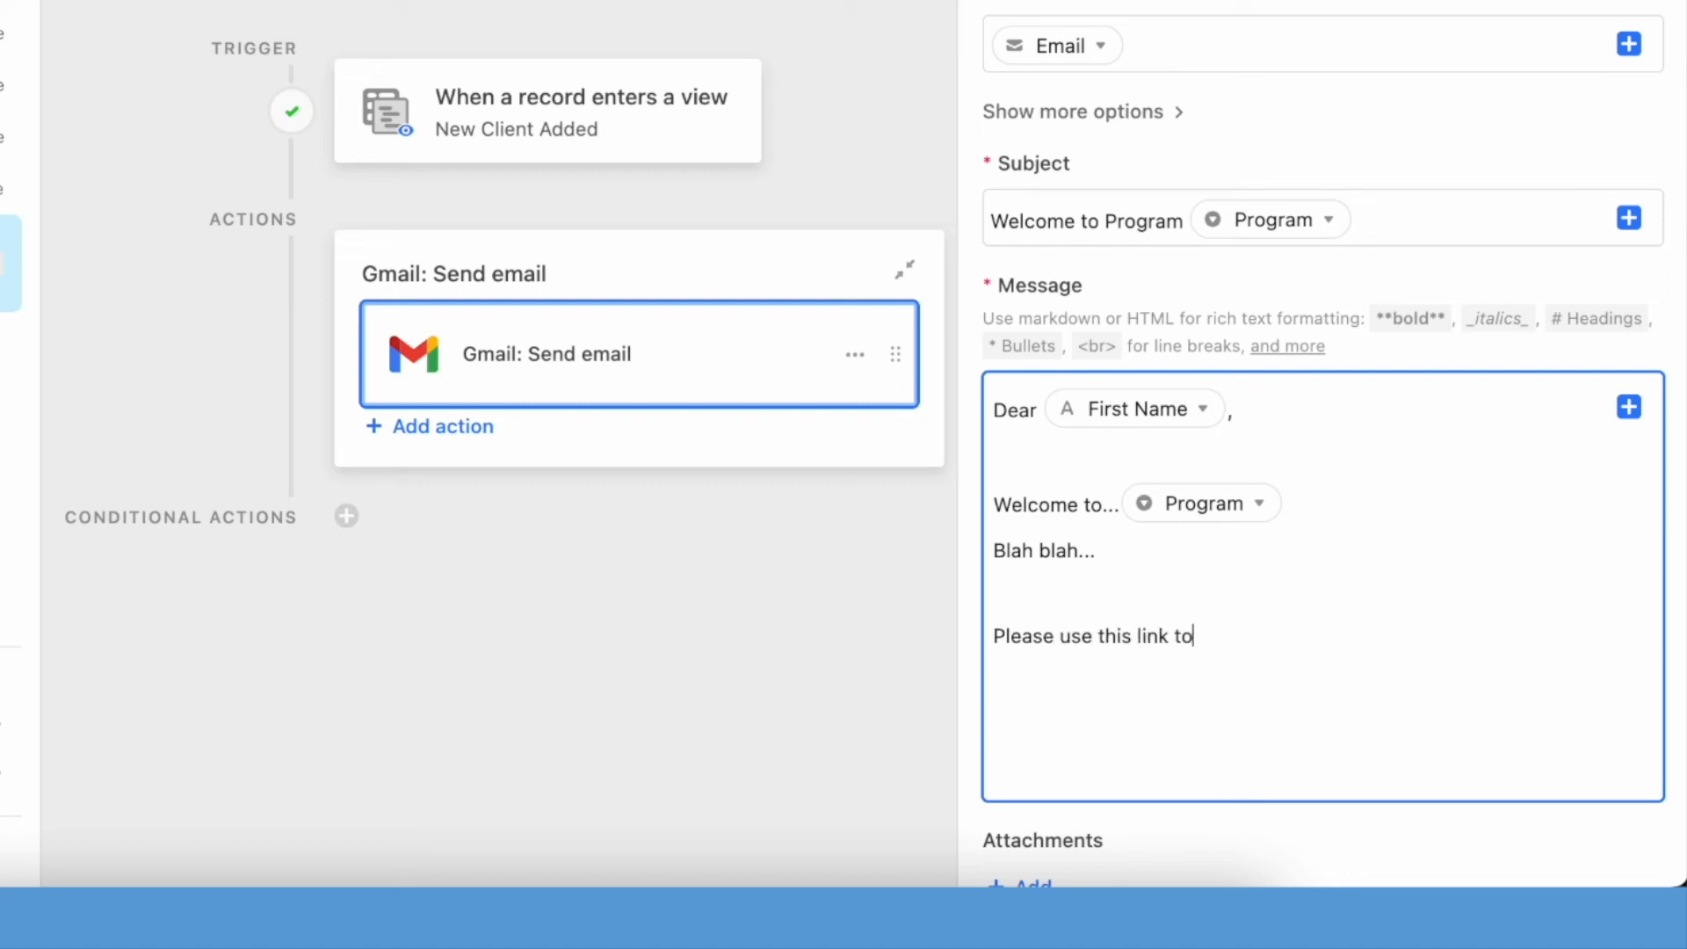
type(" to update your")
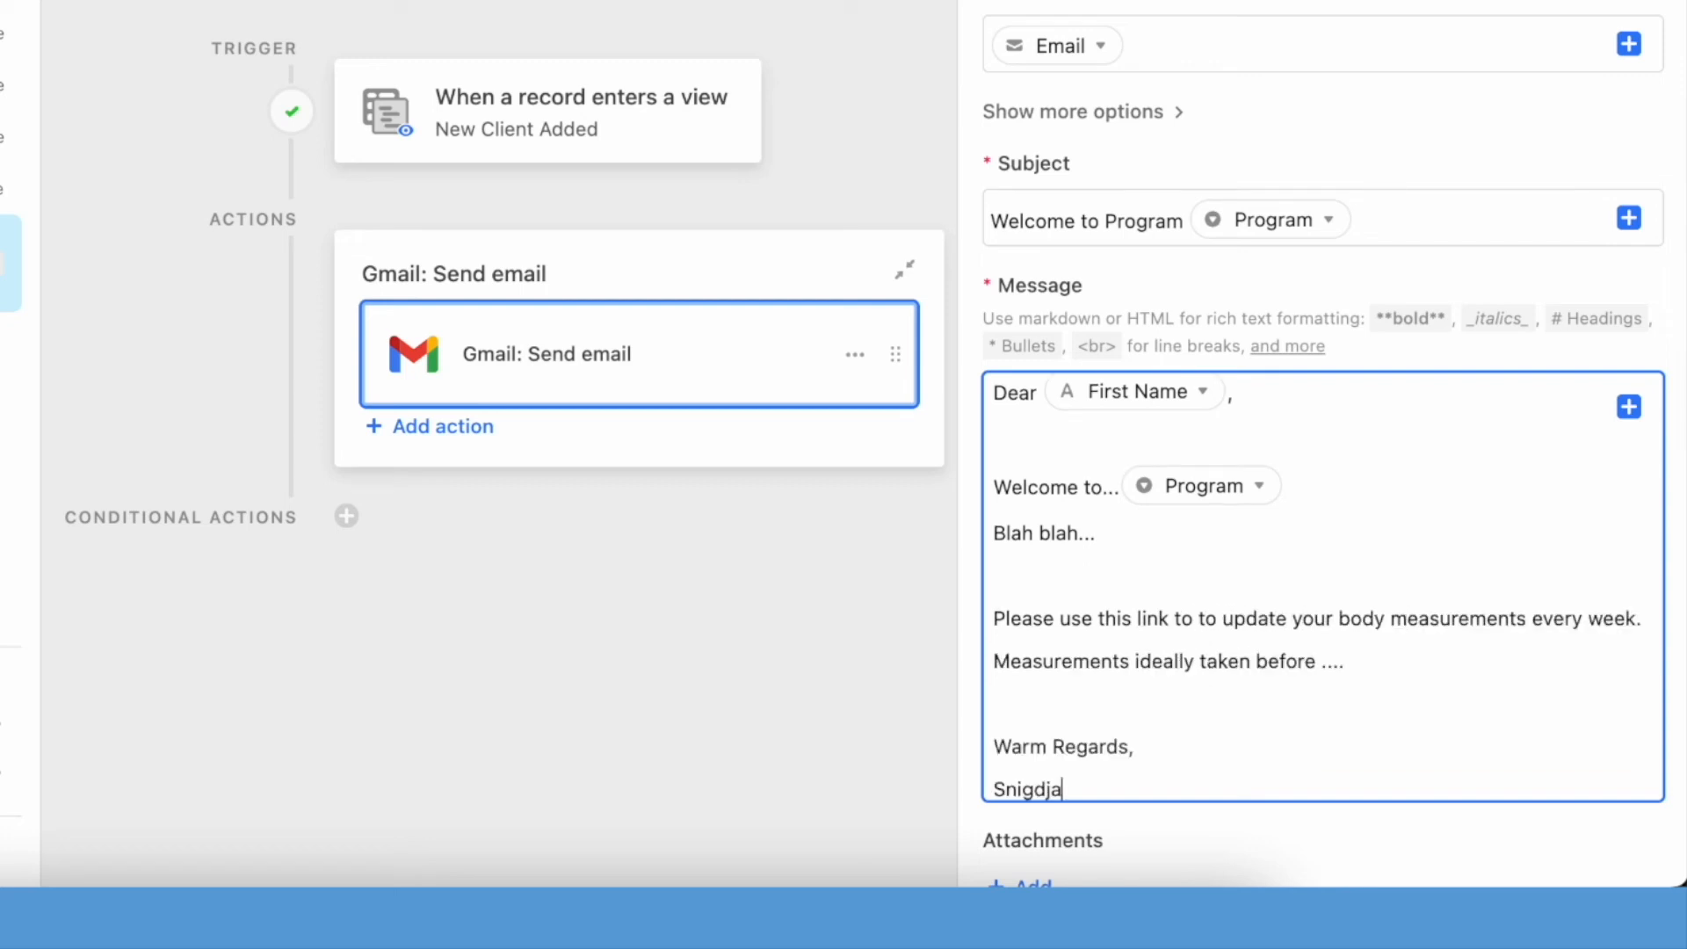
key("BackSpace")
key("BackSpace")
type("ha")
- Turn "this link" in the message into a Markdown link pointing to the Tracker_URL field
key("Right")
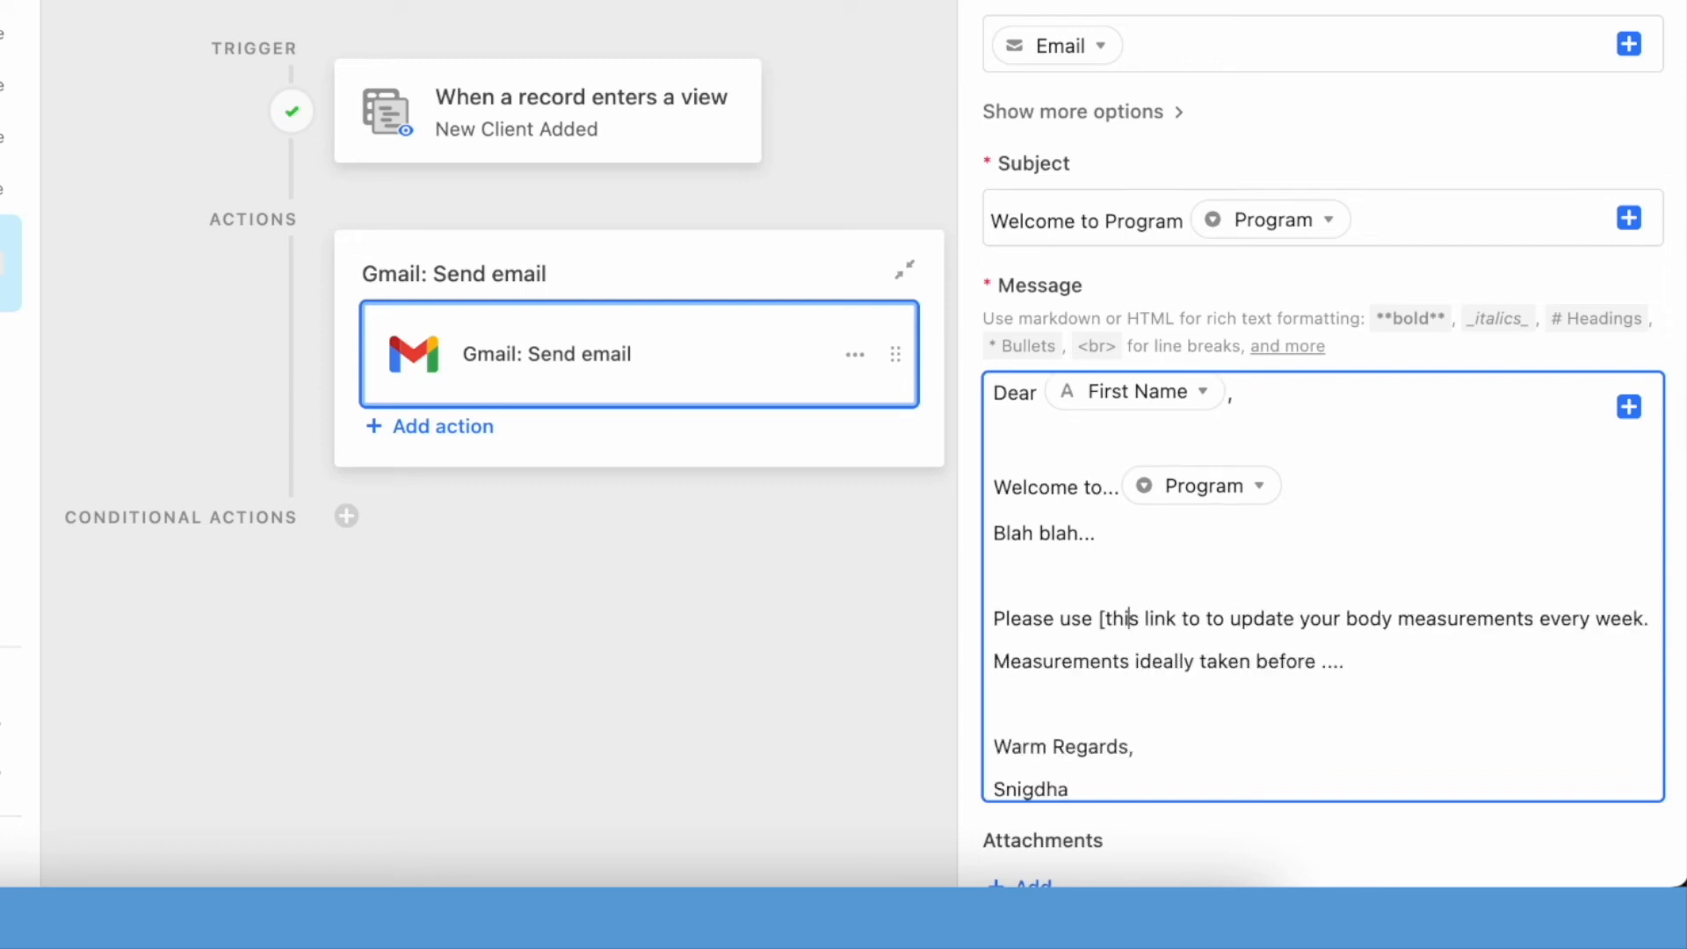
key("Right")
key("Right")
key("Right")
key("Right")
key("Right")
key("Right")
type("](")
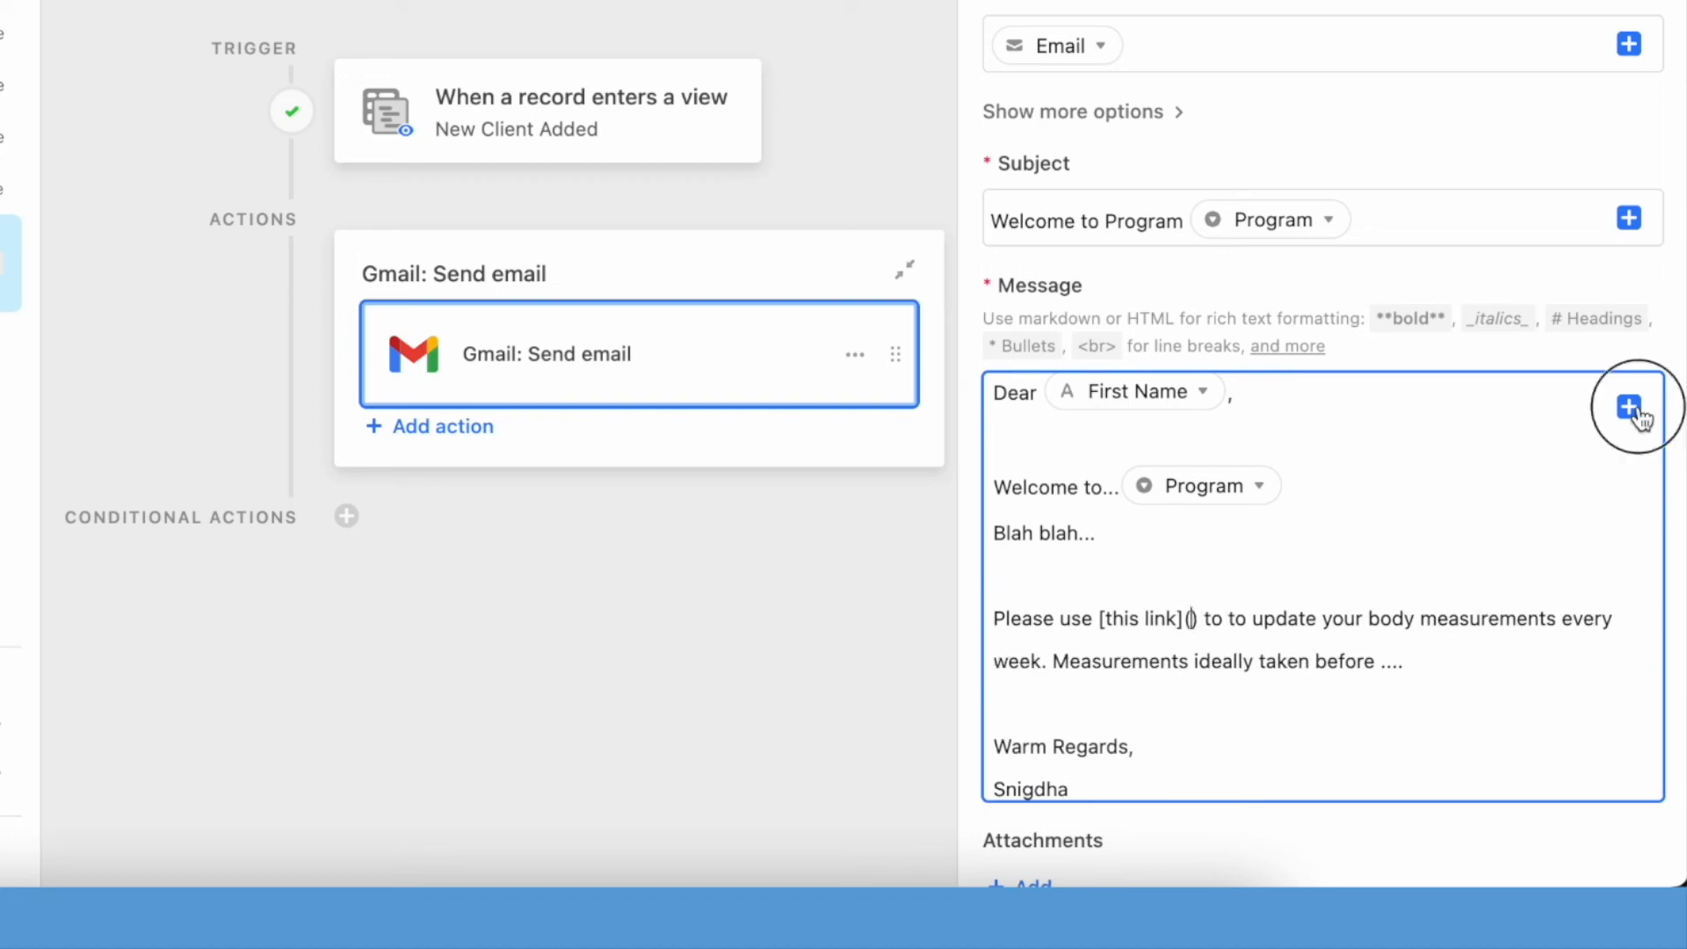
left_click(1629, 406)
type("URL")
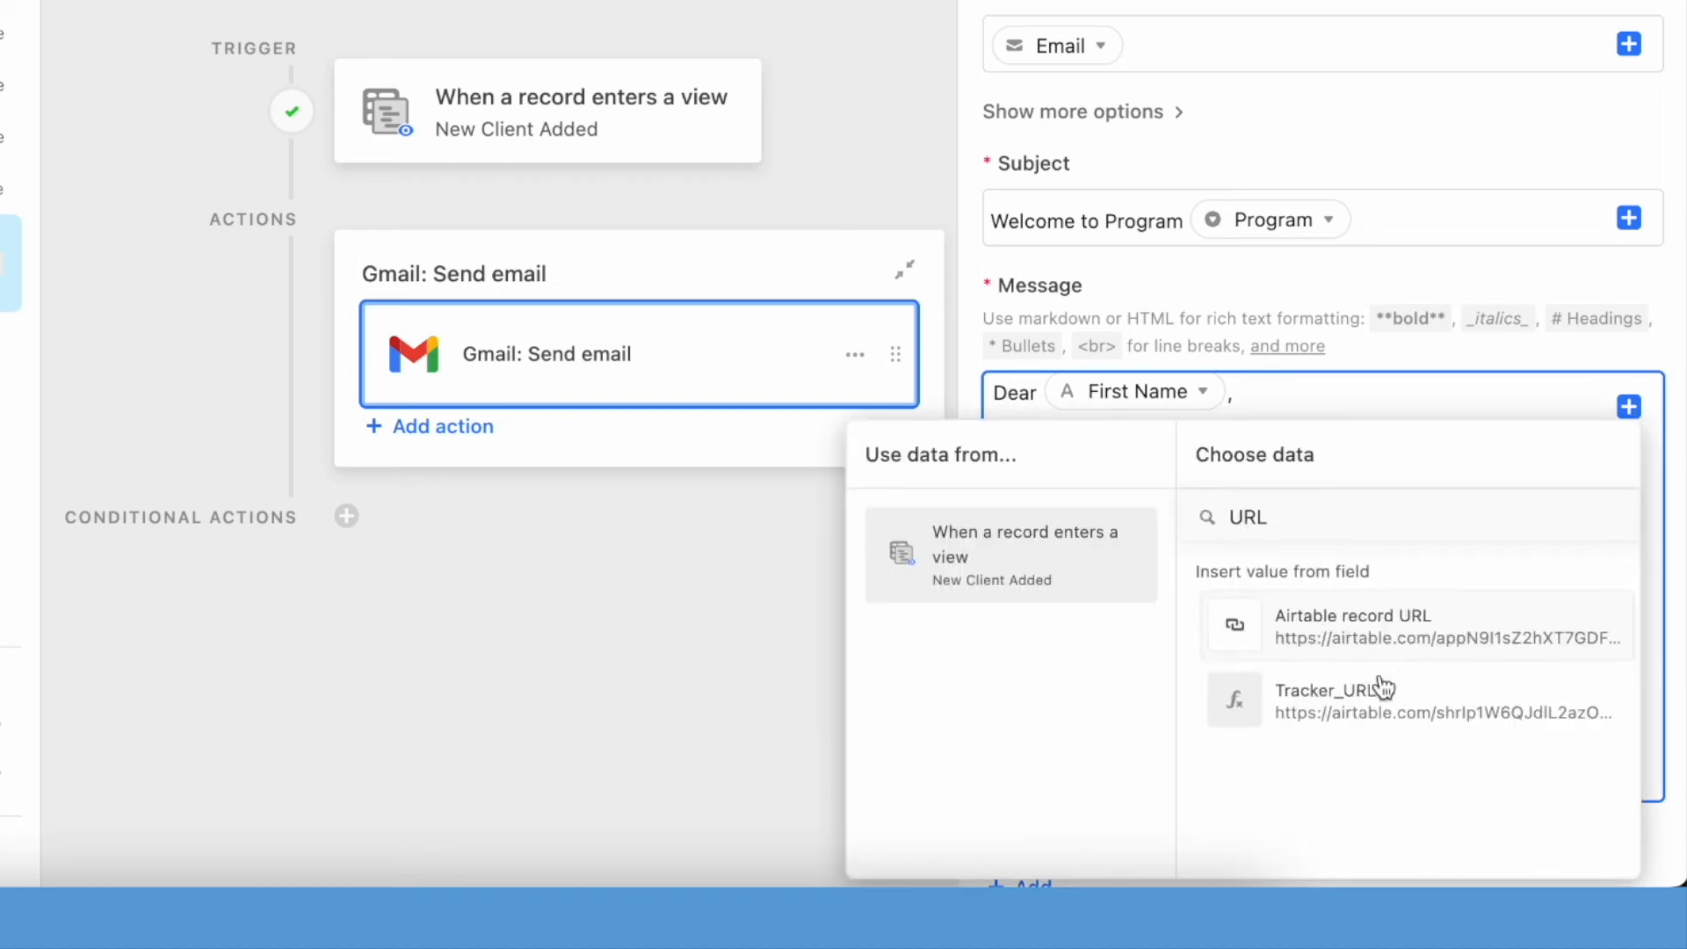
left_click(1378, 689)
scroll(1135, 761, "down", 1)
scroll(1134, 761, "down", 5)
left_click(1136, 791)
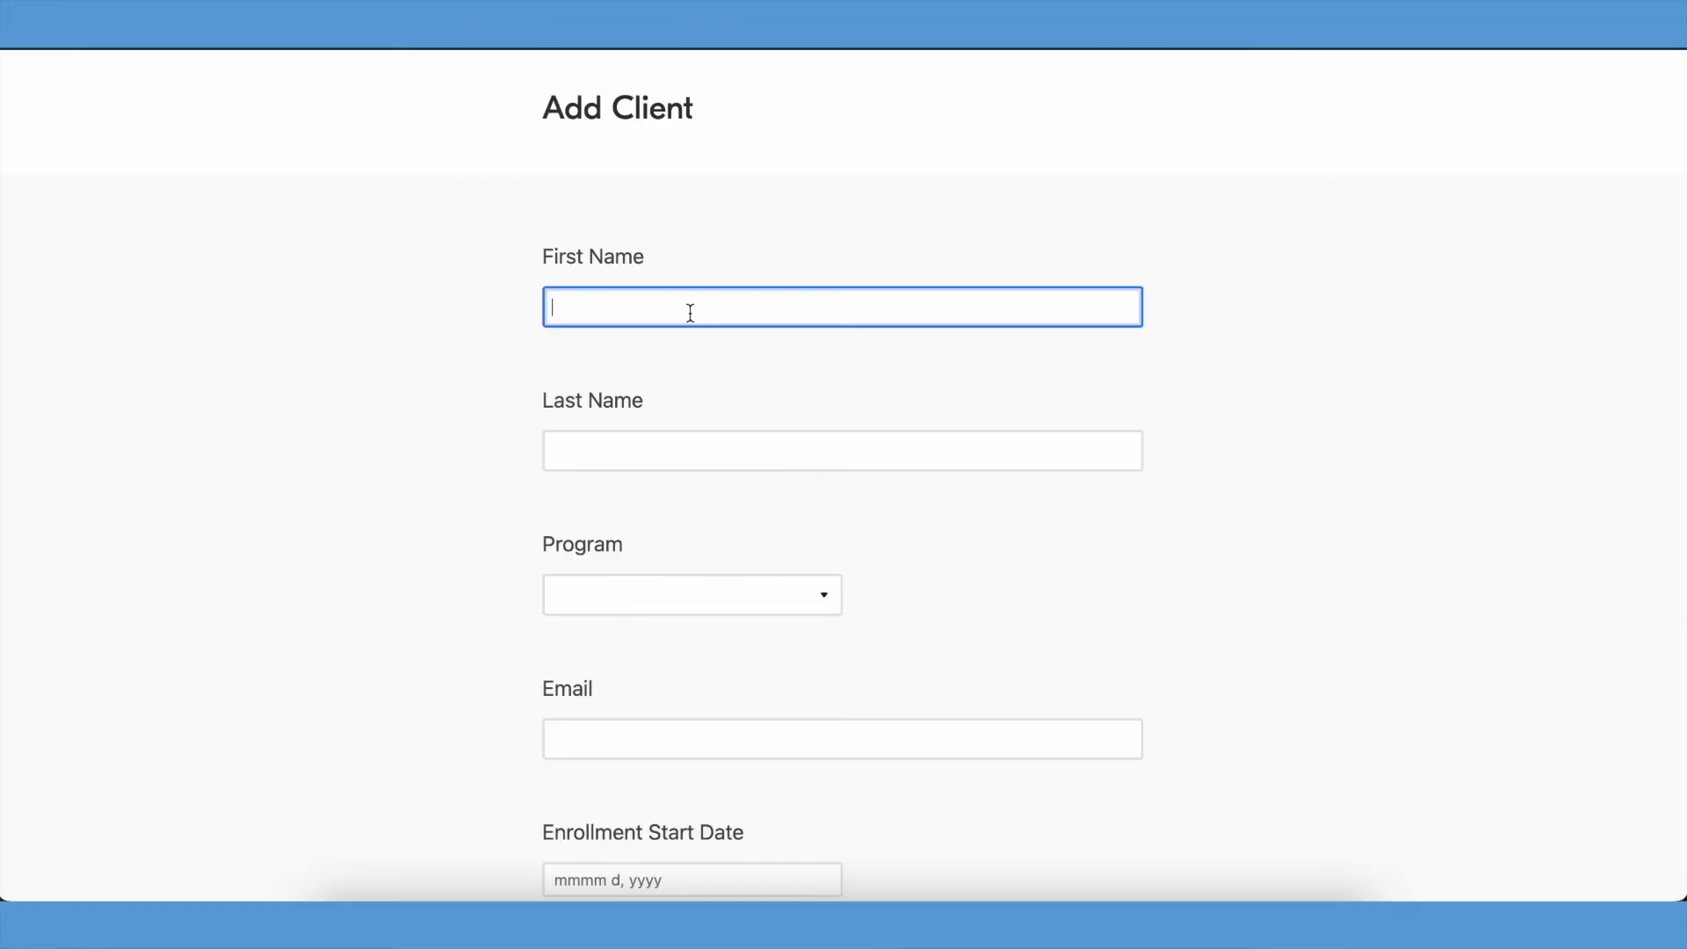
- Fill in the Add Client form with first name Client, last name Four, the 24 Weeks Program and the client's e-mail
type("Client")
key("Tab")
type("Four")
key("Tab")
key("Down")
key("Down")
key("Down")
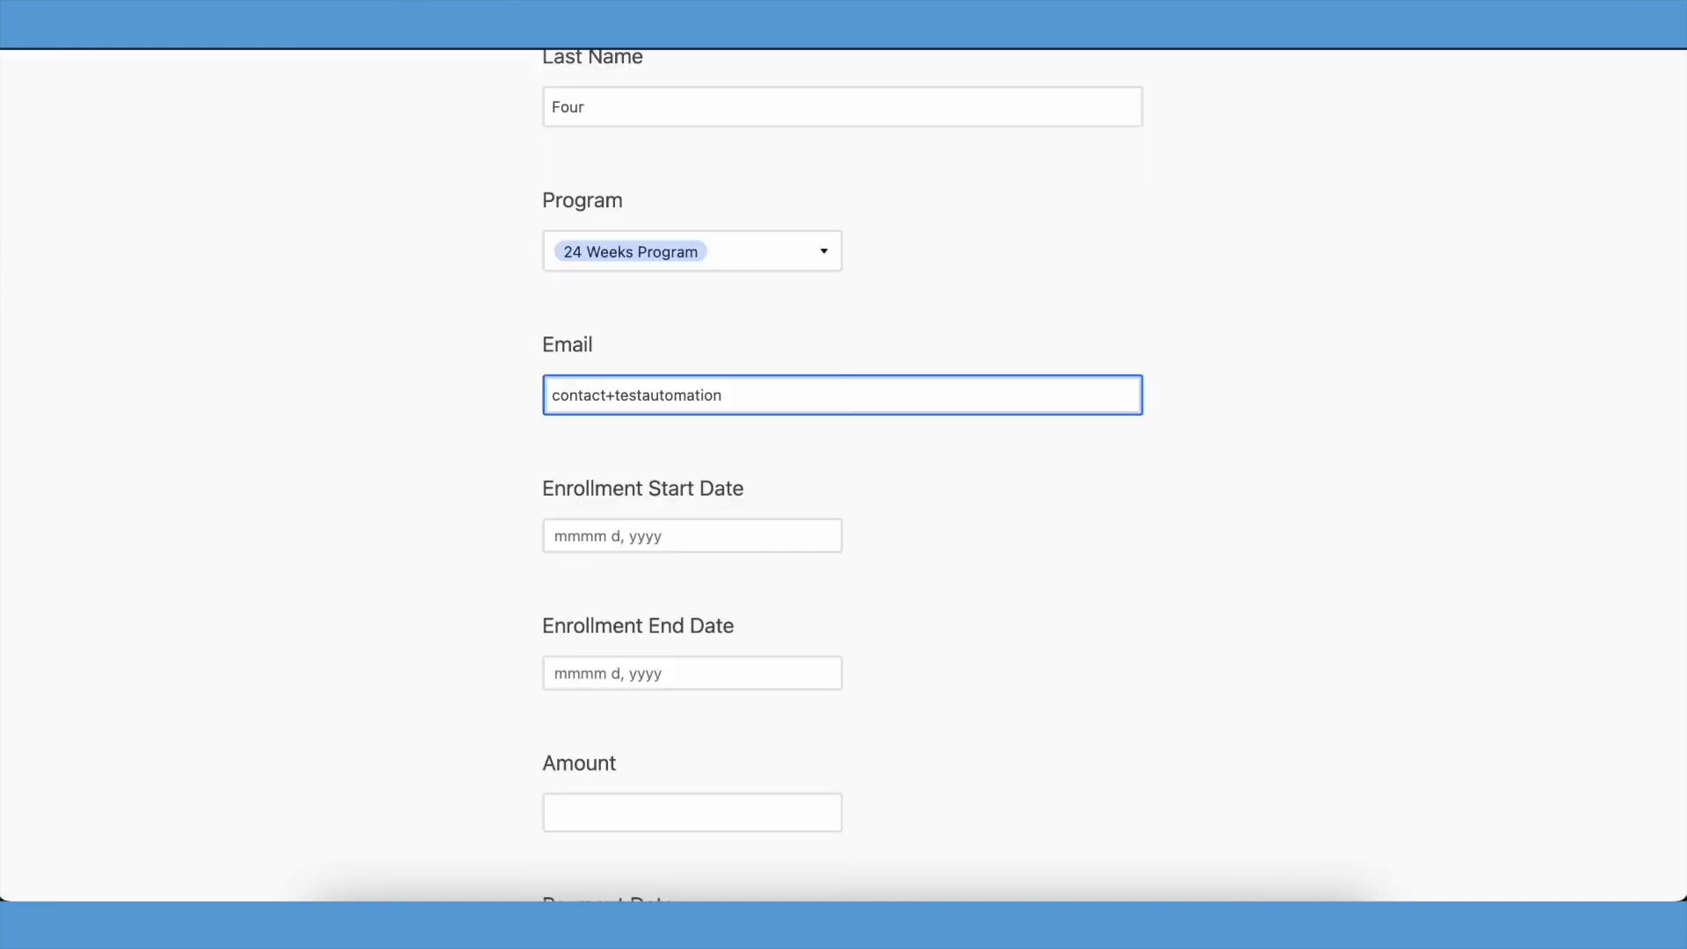
type(".de")
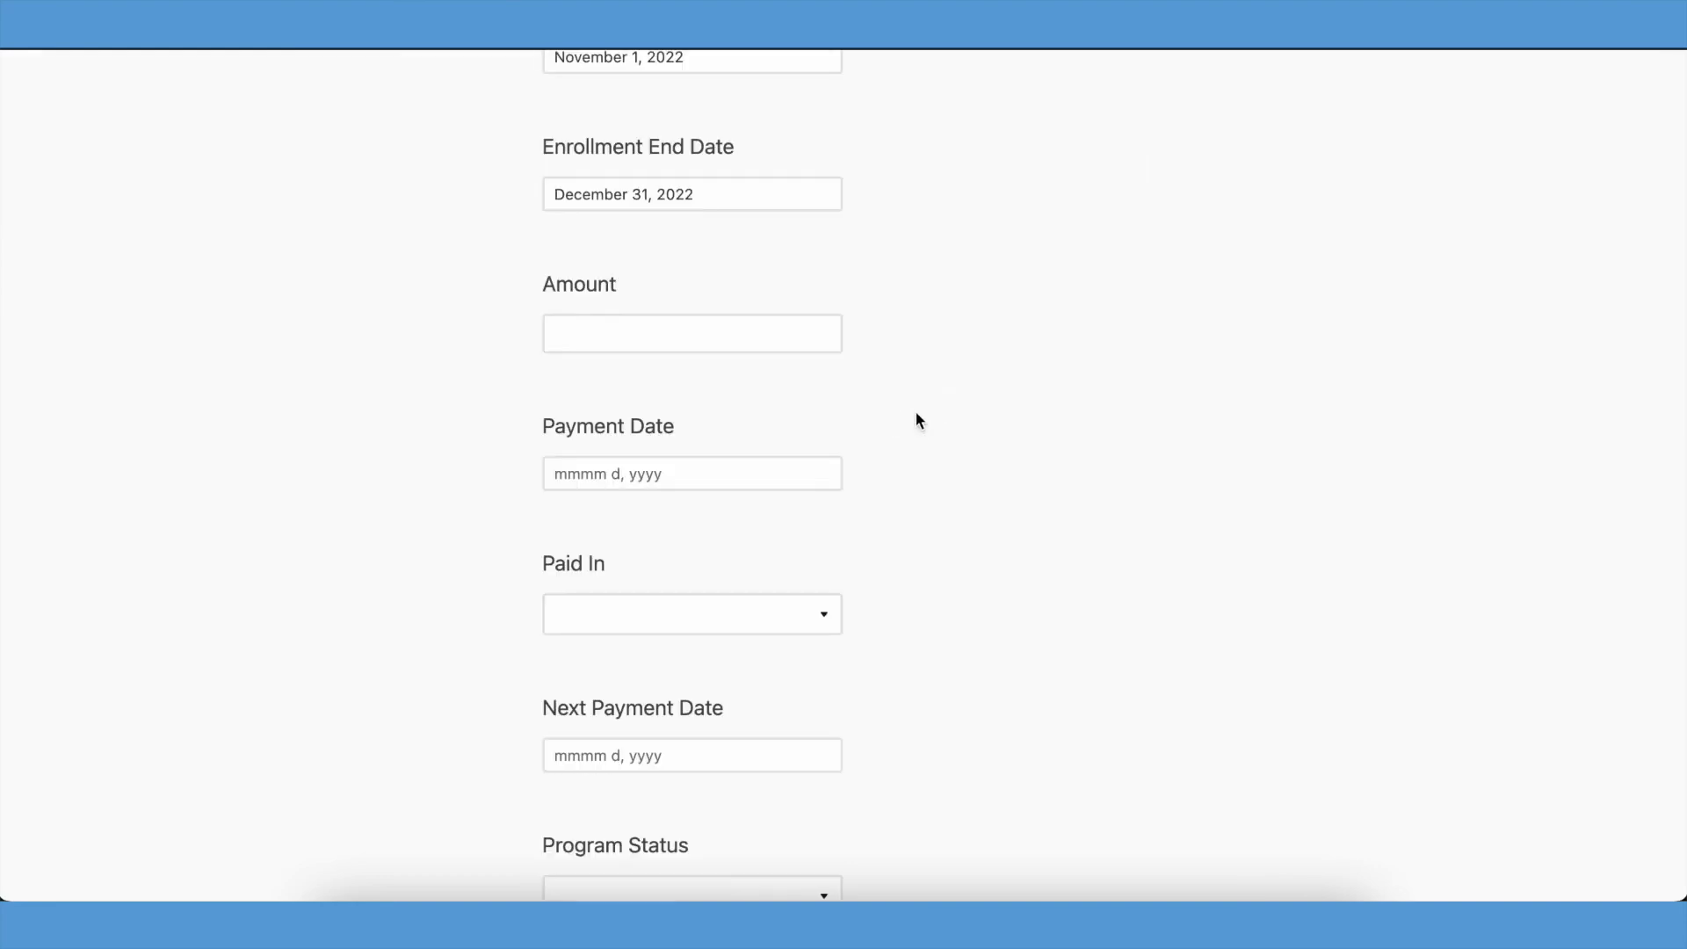
- Complete the client's payment details with amount 5000 and payment date October 29, 2022, and submit the Add Client form
left_click(798, 343)
type("5000")
key("Tab")
left_click(694, 773)
scroll(809, 439, "down", 3)
left_click(782, 398)
left_click(744, 491)
type("fu")
key("Return")
scroll(999, 550, "down", 2)
scroll(809, 534, "down", 2)
left_click(767, 333)
left_click(752, 440)
scroll(880, 485, "down", 8)
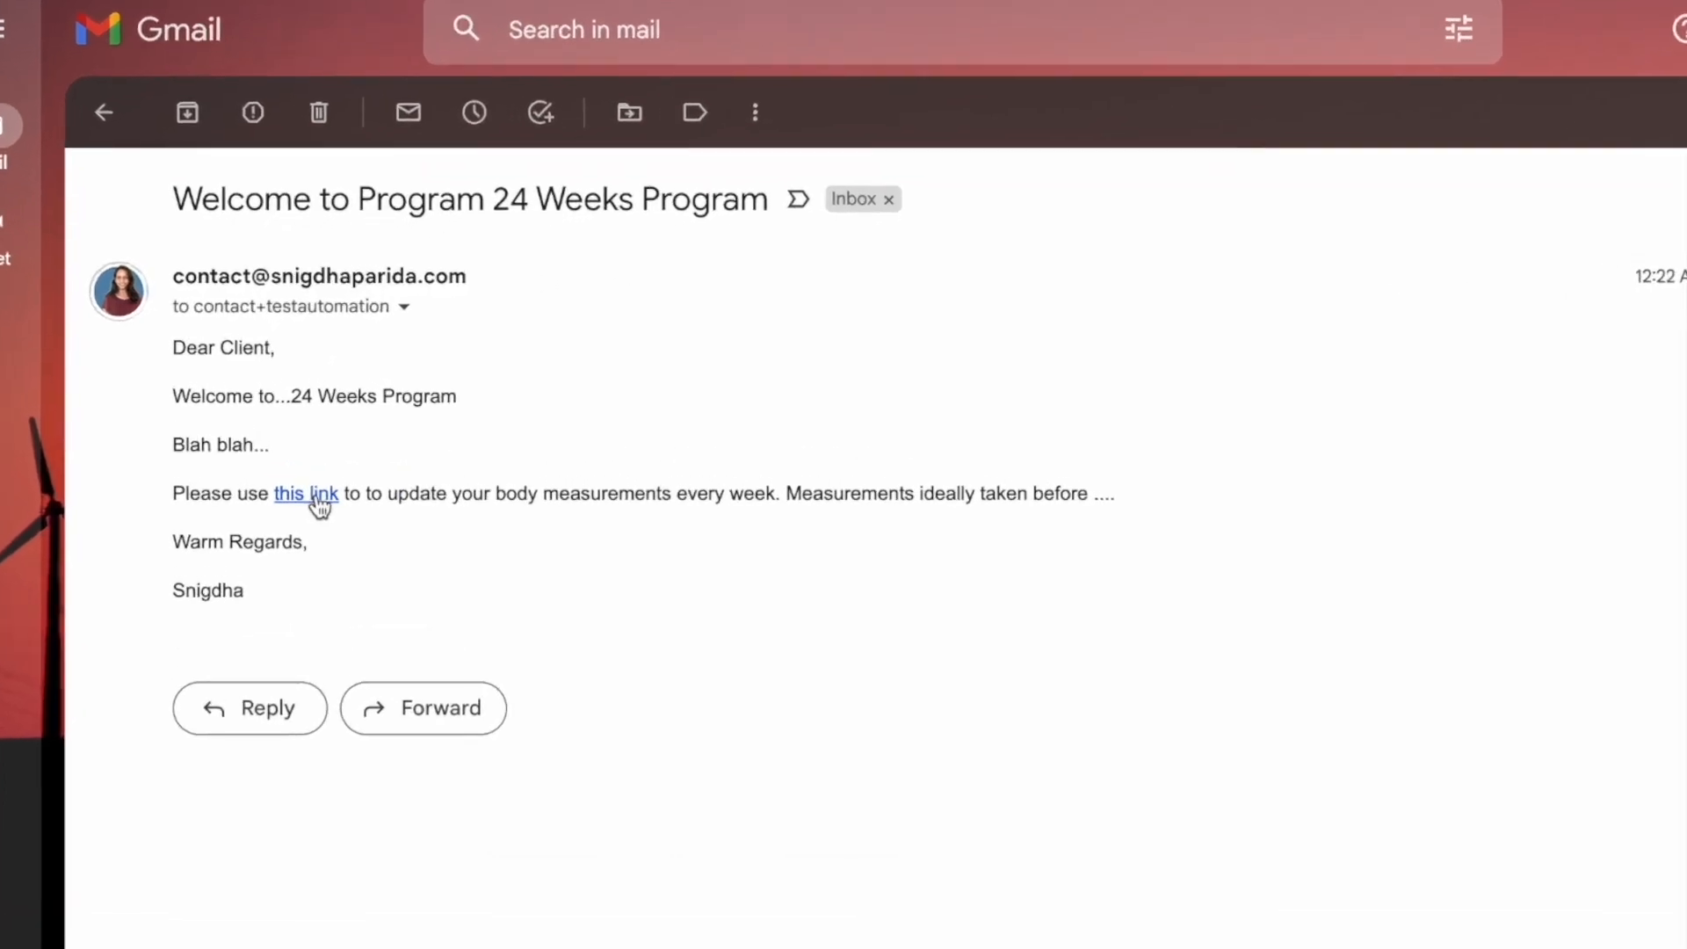
- Open the tracker form from the link in the welcome email and set the measurement date to October 29, 2022
left_click(349, 563)
left_click(648, 406)
left_click(703, 675)
scroll(809, 671, "down", 3)
- Enter weight 65.00, waist 45.00, chest 35.00, hips 45.00 and thighs 554.00 in the measurements form
left_click(694, 326)
type("65.00")
key("Tab")
type("45.00")
key("Tab")
type("35.00")
key("Tab")
type("45.00")
key("Tab")
type("554.00")
key("Tab")
- Set the exercise frequency to 5555 and submit the measurements form
left_click(761, 451)
left_click(761, 465)
type("5555")
left_click(953, 529)
scroll(953, 529, "down", 5)
scroll(956, 536, "down", 3)
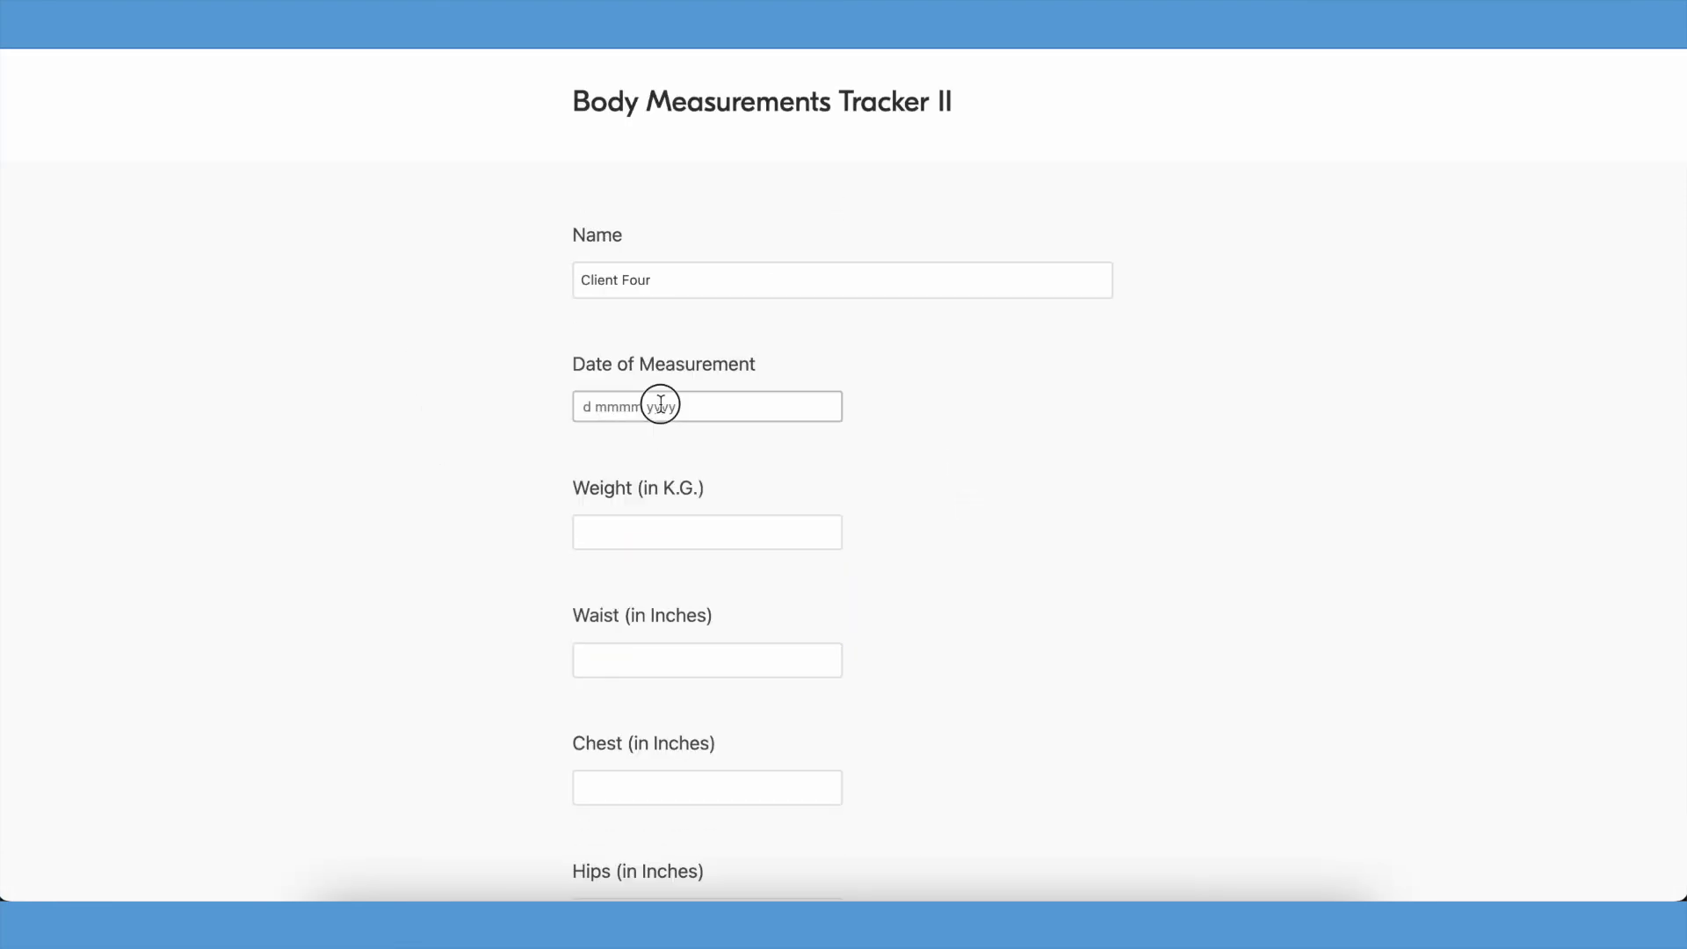
- Submit a second entry for October 29, 2022 with weight 64.00, waist 36.00, chest 37.00, hips 36.00 and thighs 26.00
left_click(689, 533)
type("64.00")
key("Tab")
type("36.00")
key("Tab")
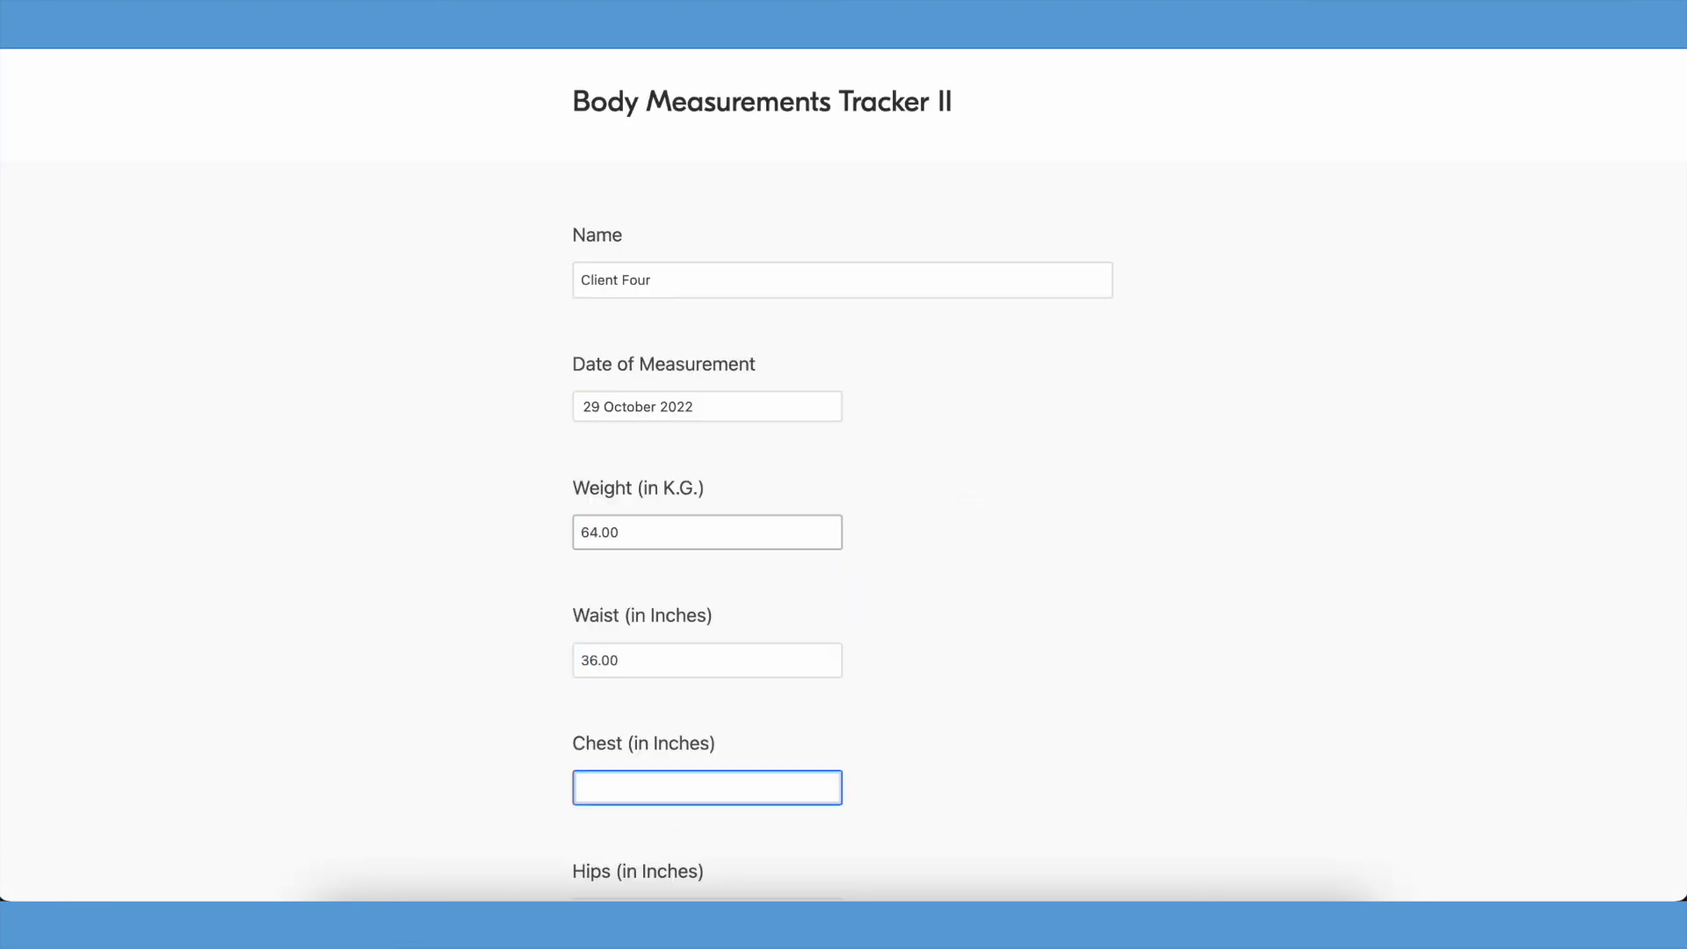
type("37.00")
key("Tab")
type("36.00")
key("Tab")
type("26.00")
key("Tab")
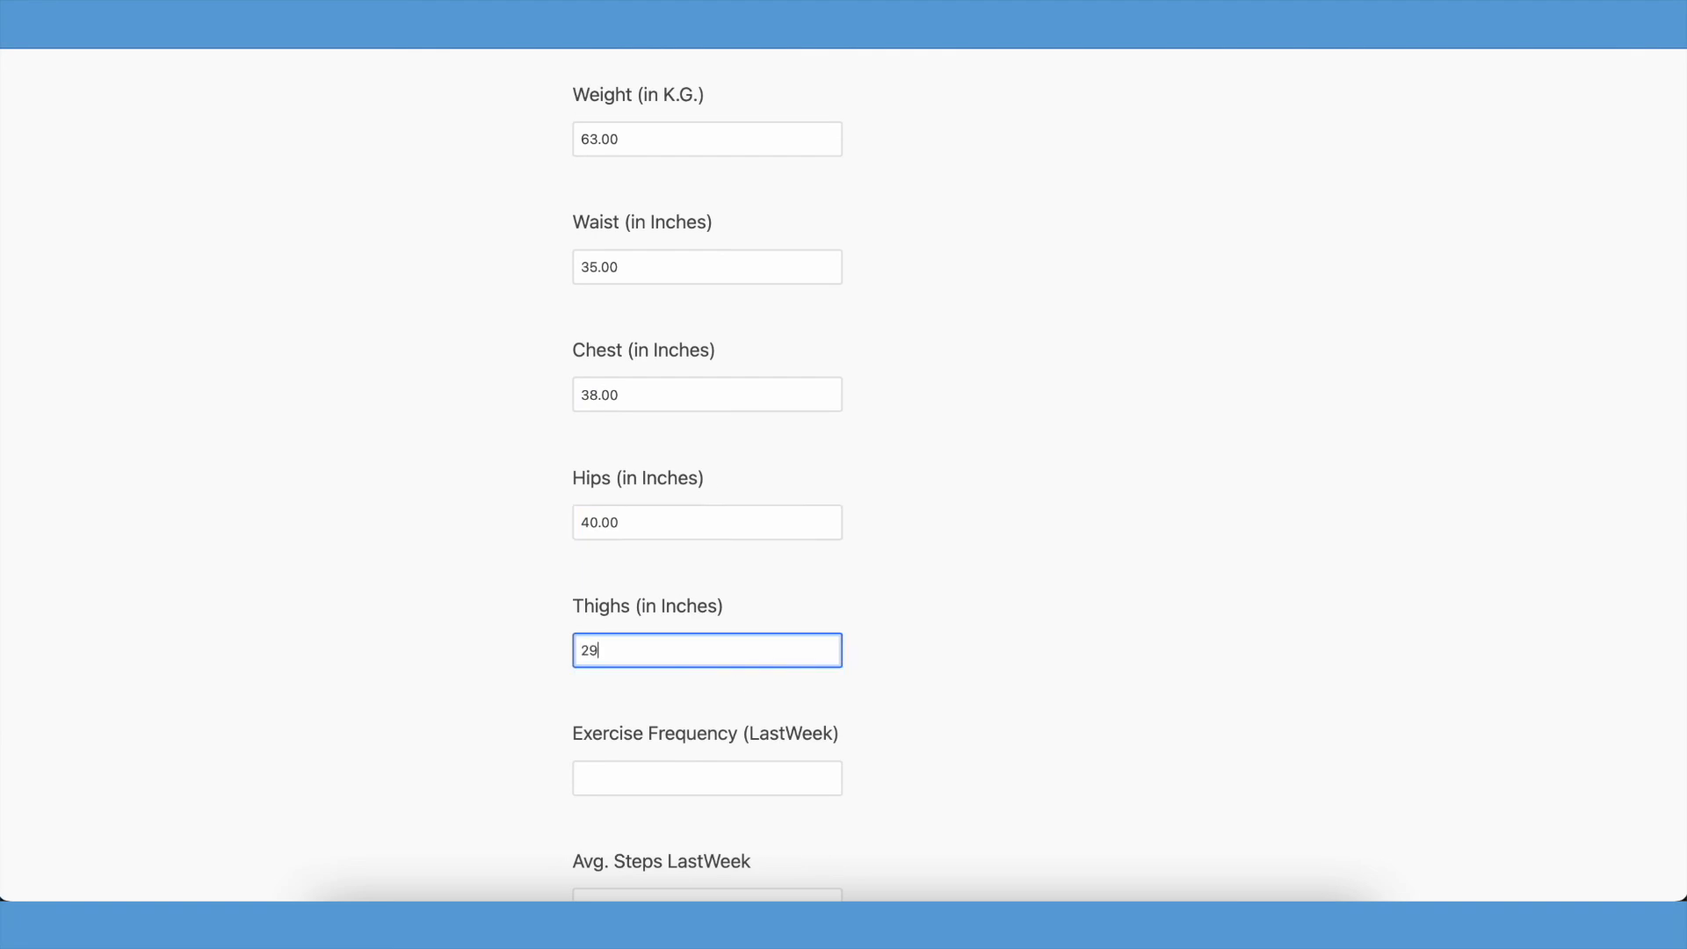
- Submit another measurement entry dated November 1, 2022, with weight 63, waist 35, chest 38, hips 40, thighs 29, exercise frequency 3 and water 3
key("Tab")
type("3")
scroll(873, 387, "down", 8)
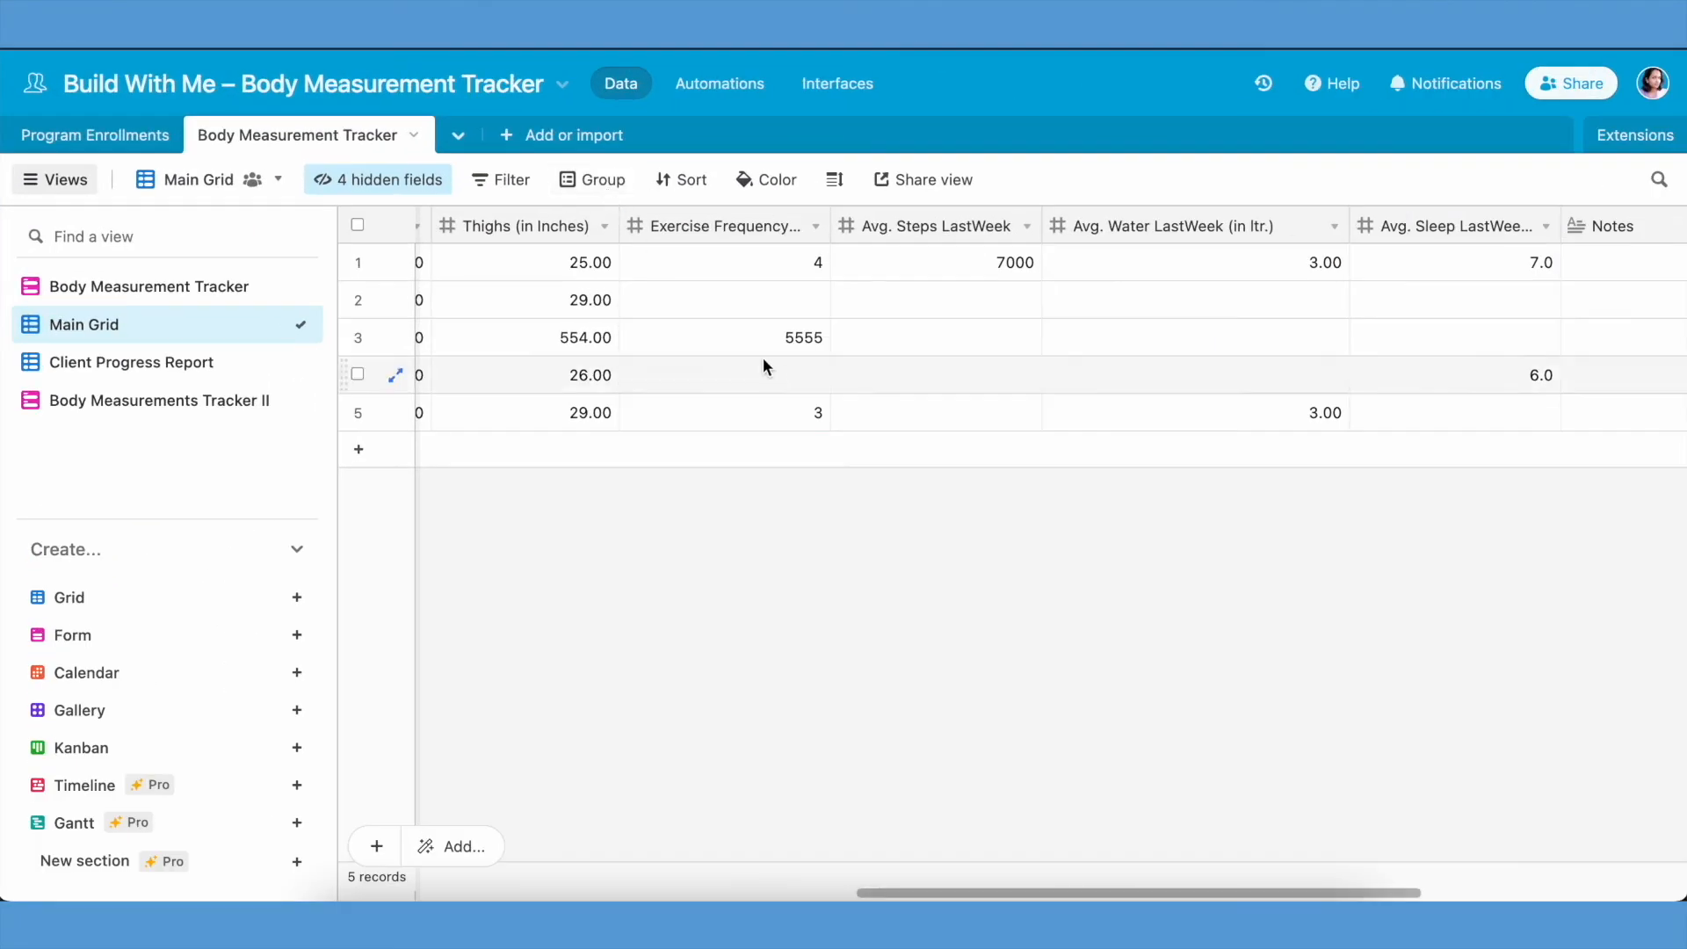
- Check the new measurement records in the Main Grid view and the run history of the form-submission automation
scroll(764, 361, "right", 5)
scroll(765, 365, "left", 10)
scroll(765, 369, "right", 5)
left_click(765, 86)
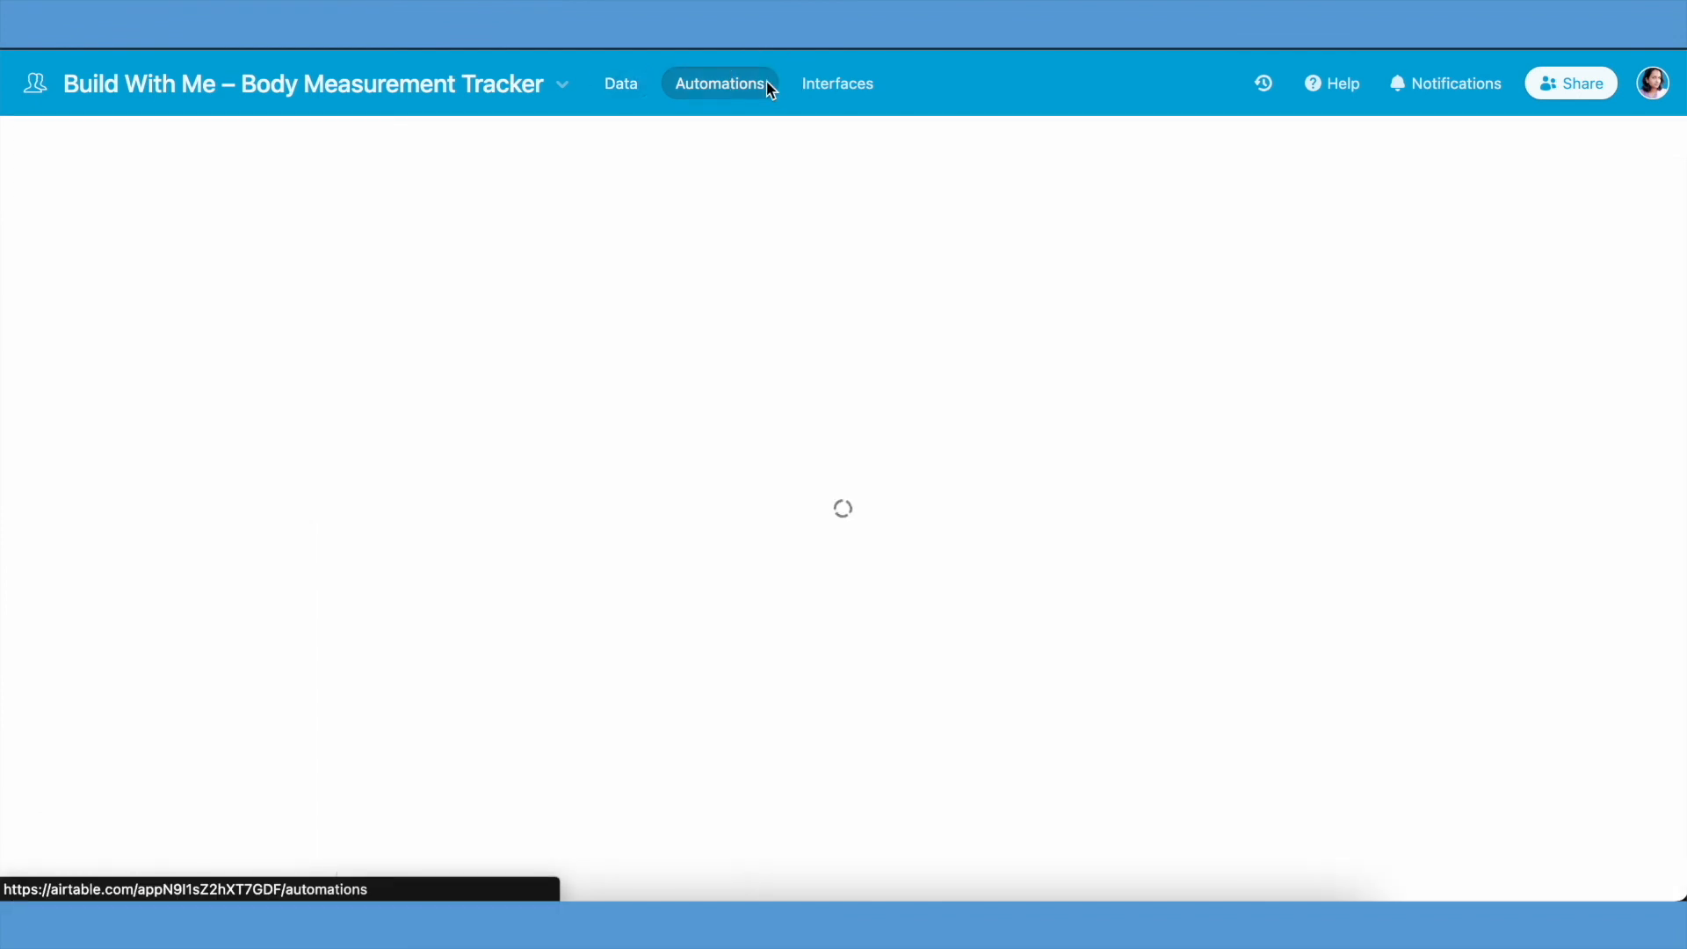
left_click(825, 143)
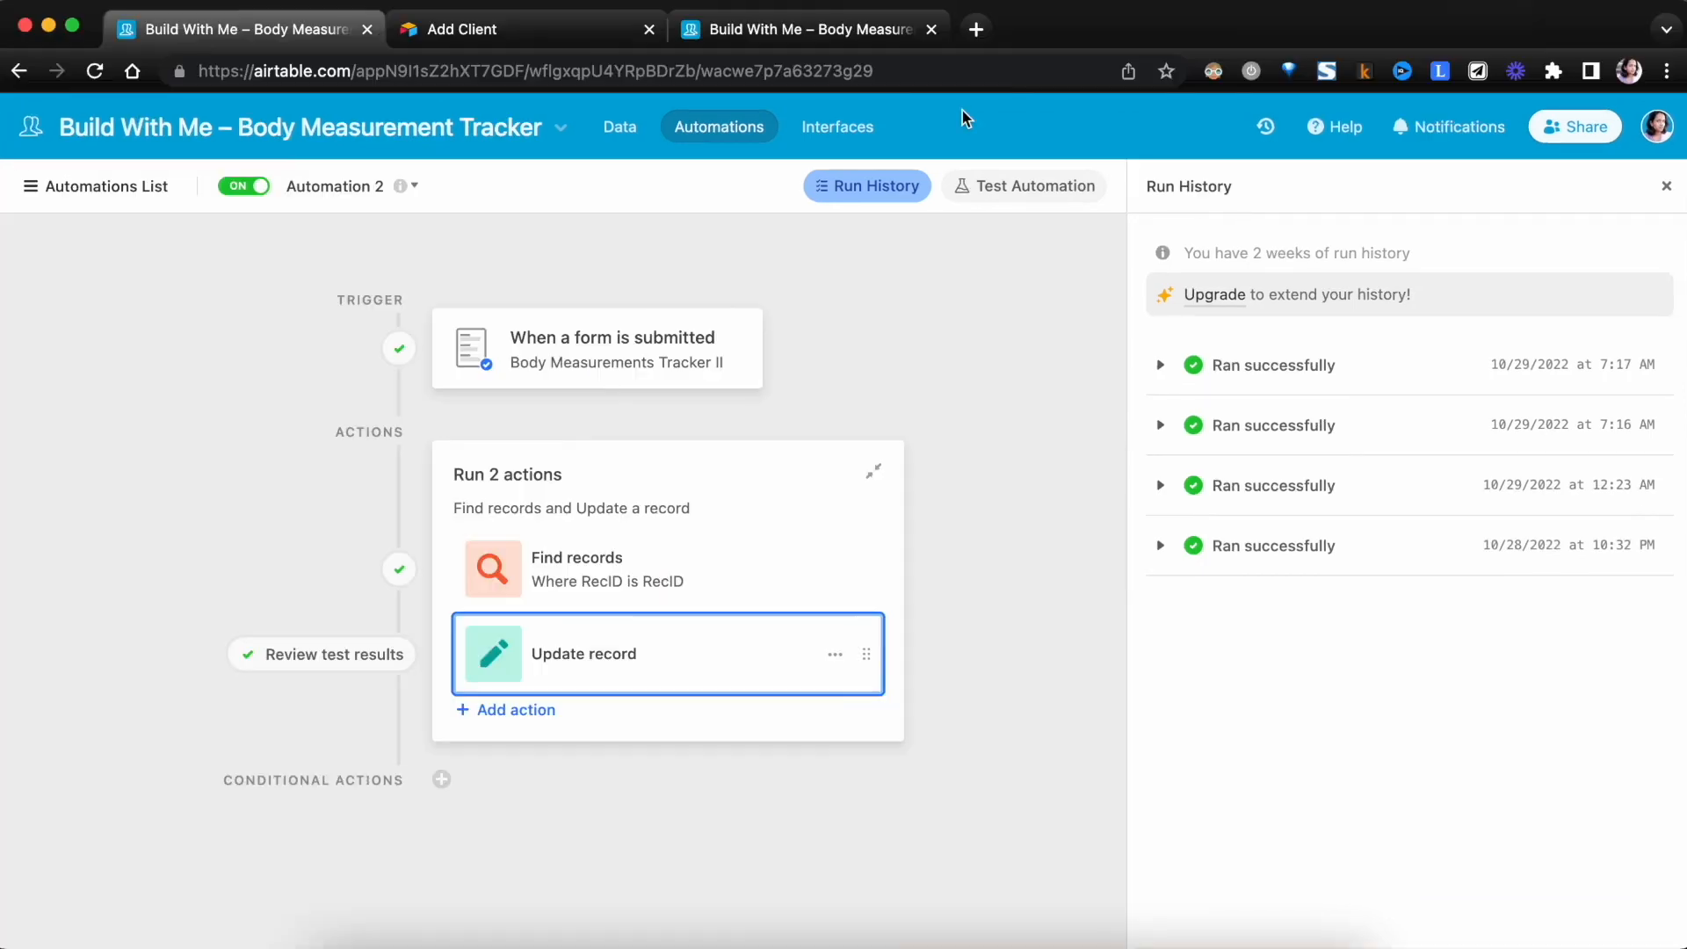
- Check the enrollment info and linked Program Enrollments of the records in the Body Measurement Tracker's Main Grid
left_click(620, 128)
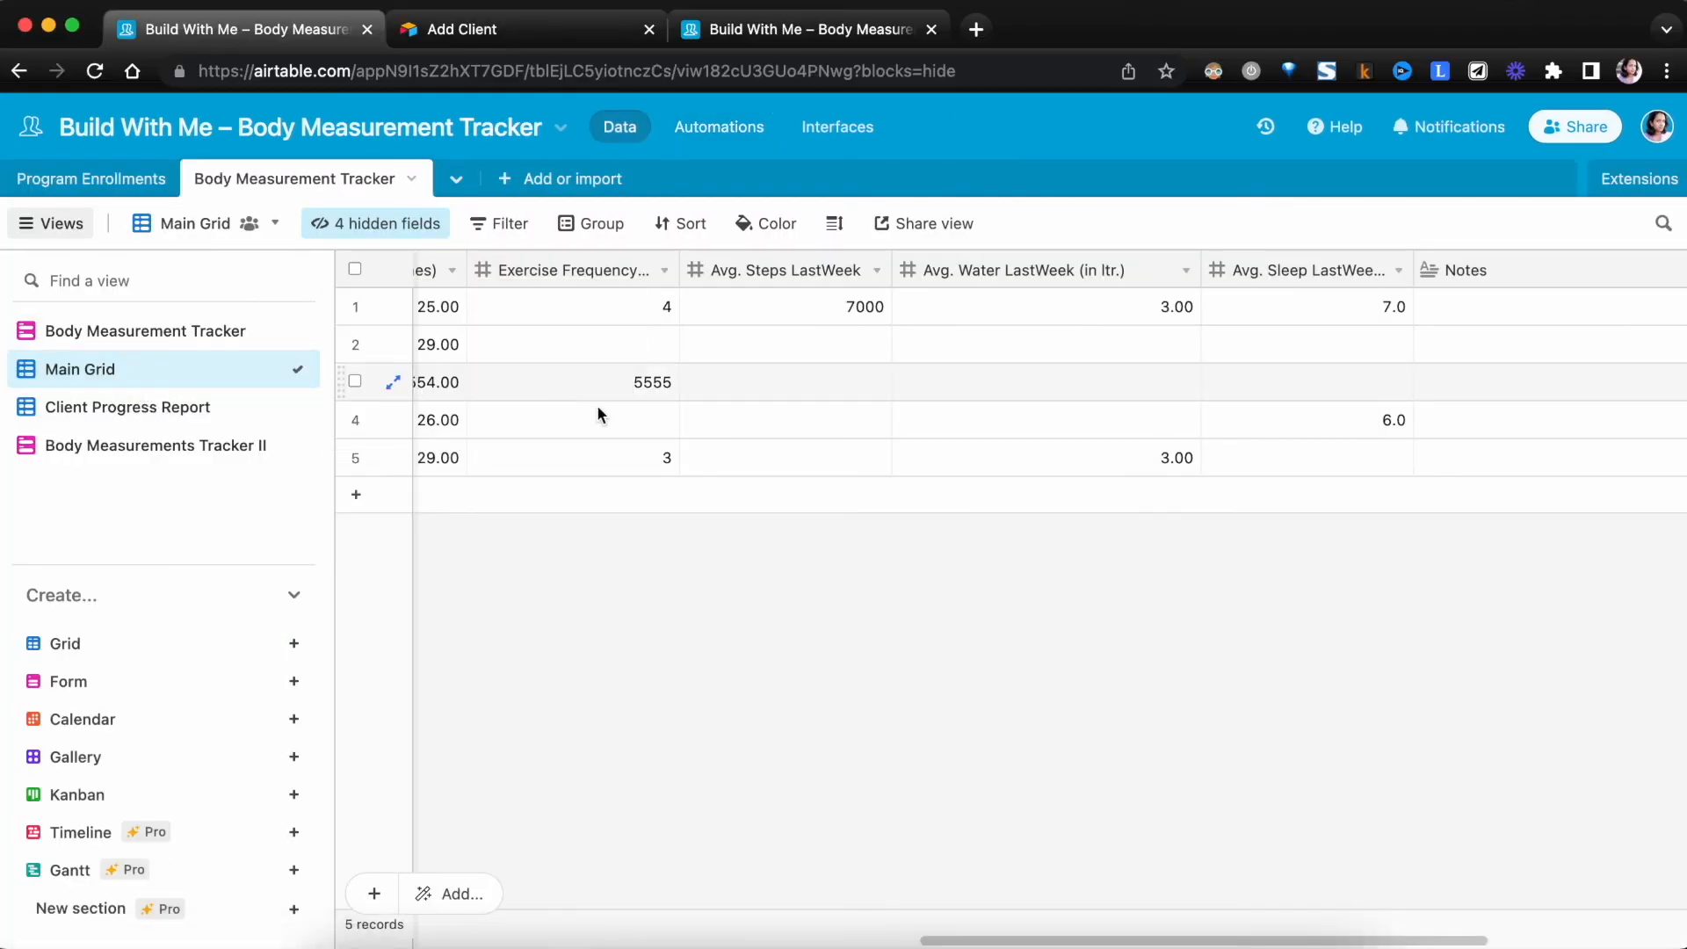
scroll(644, 422, "left", 10)
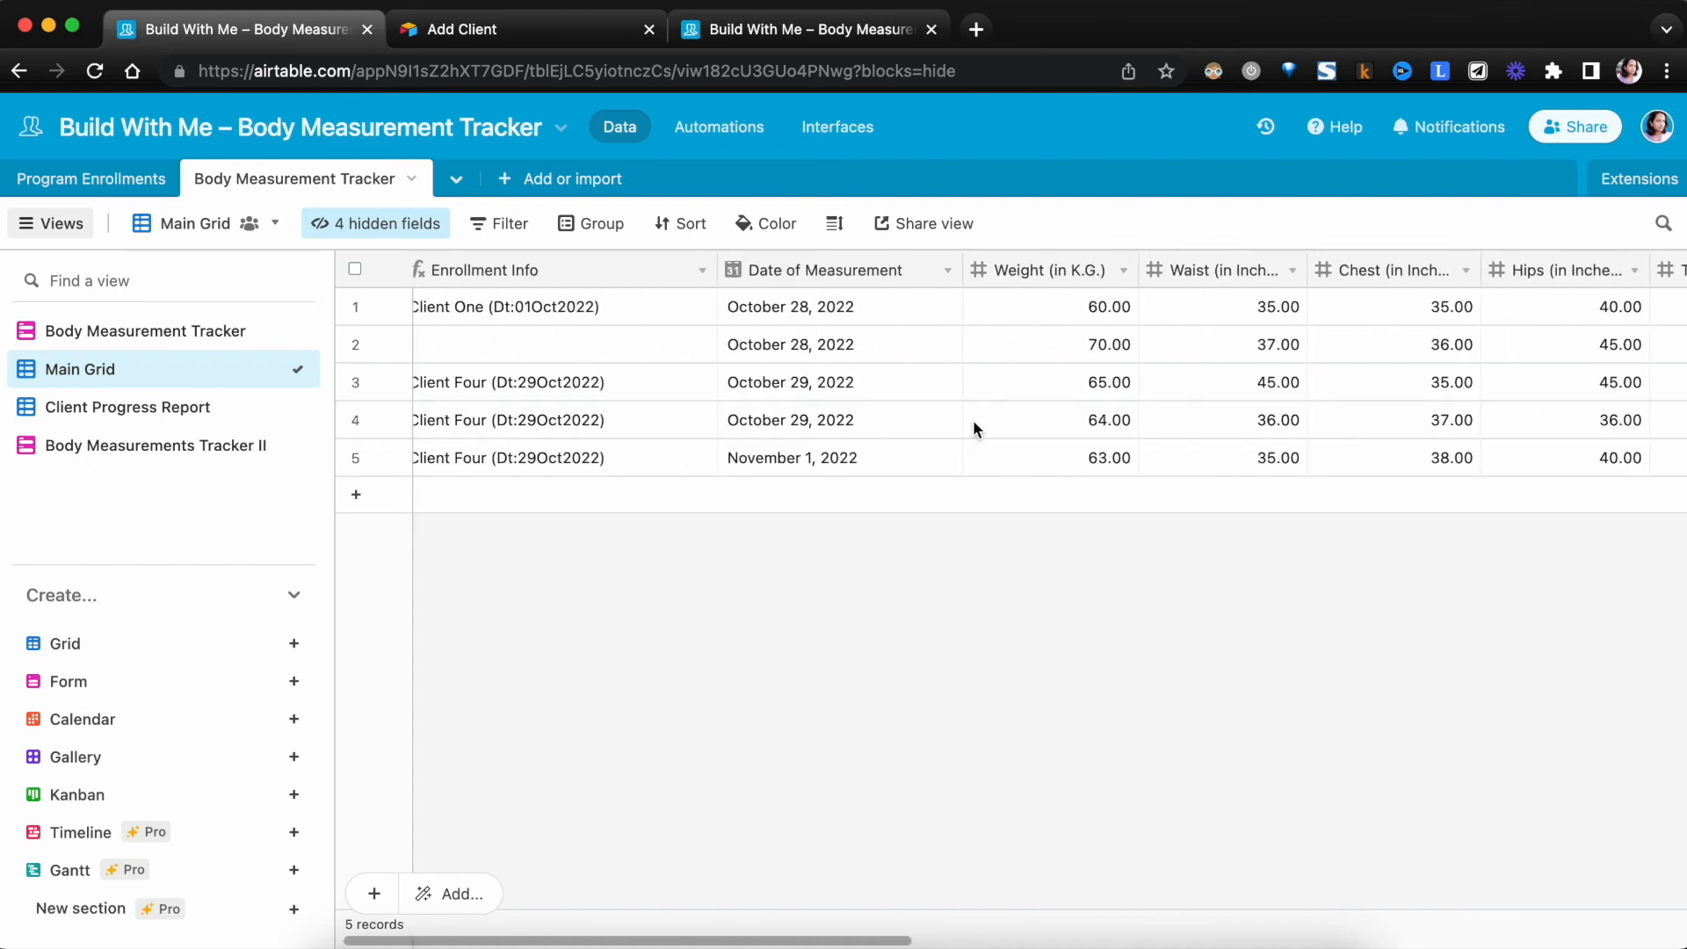
scroll(973, 422, "right", 3)
scroll(975, 425, "right", 15)
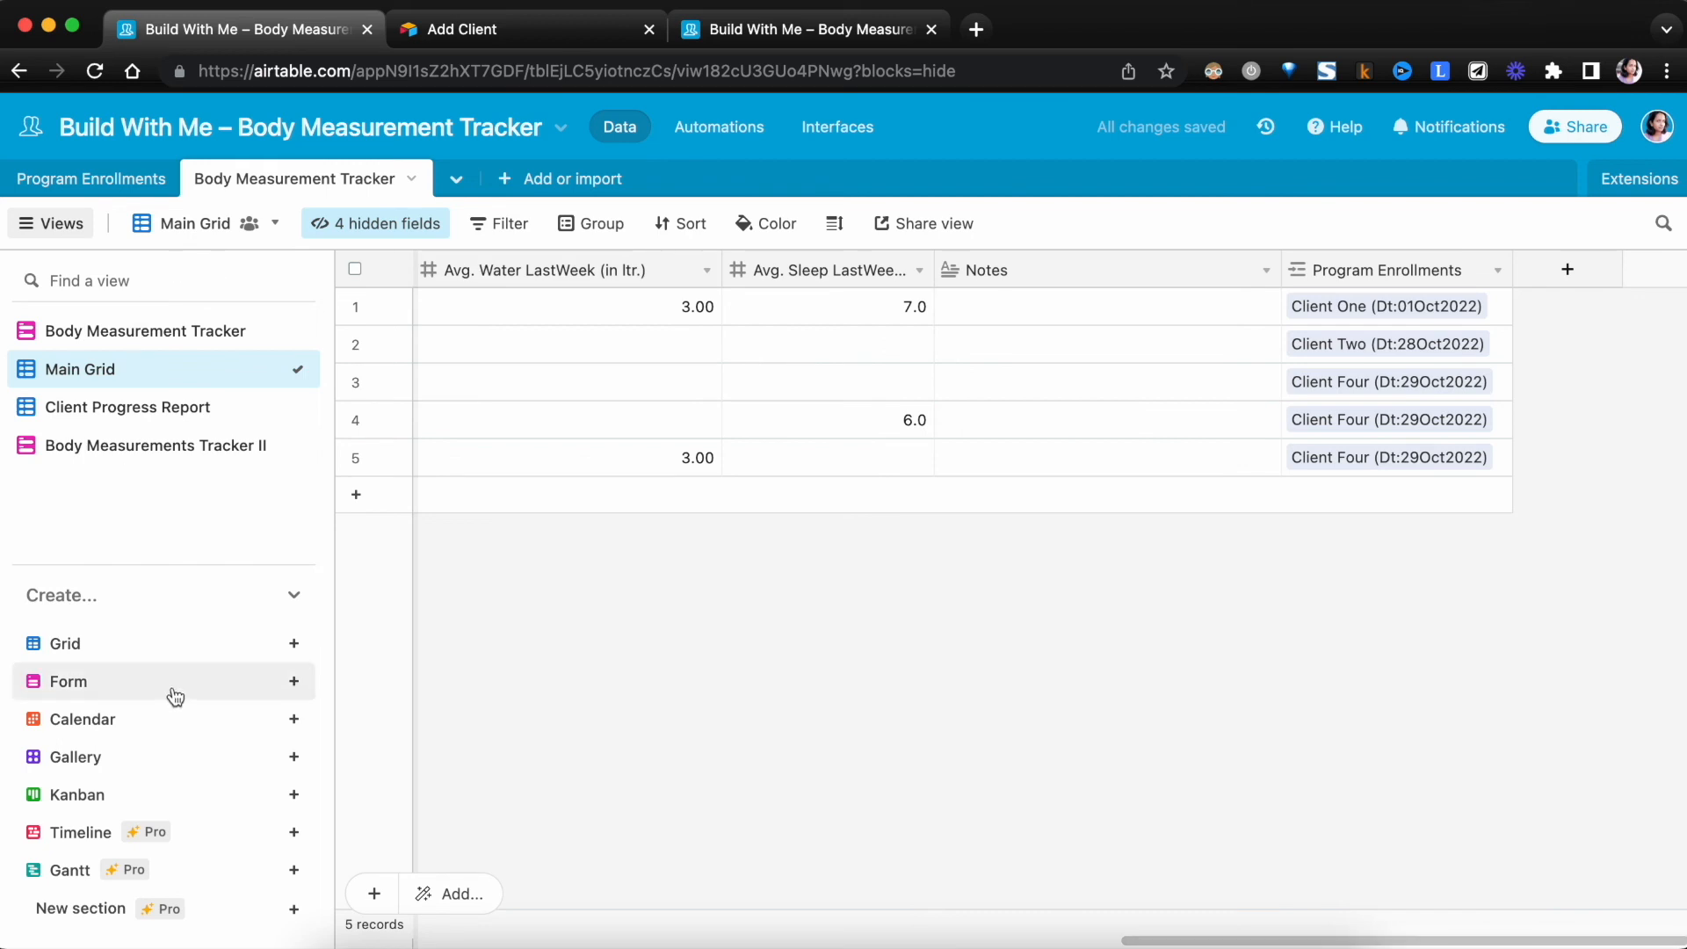
- Create a grid view named Client Progress Report II and hide Created Date and three fields near the end of its field list
left_click(175, 639)
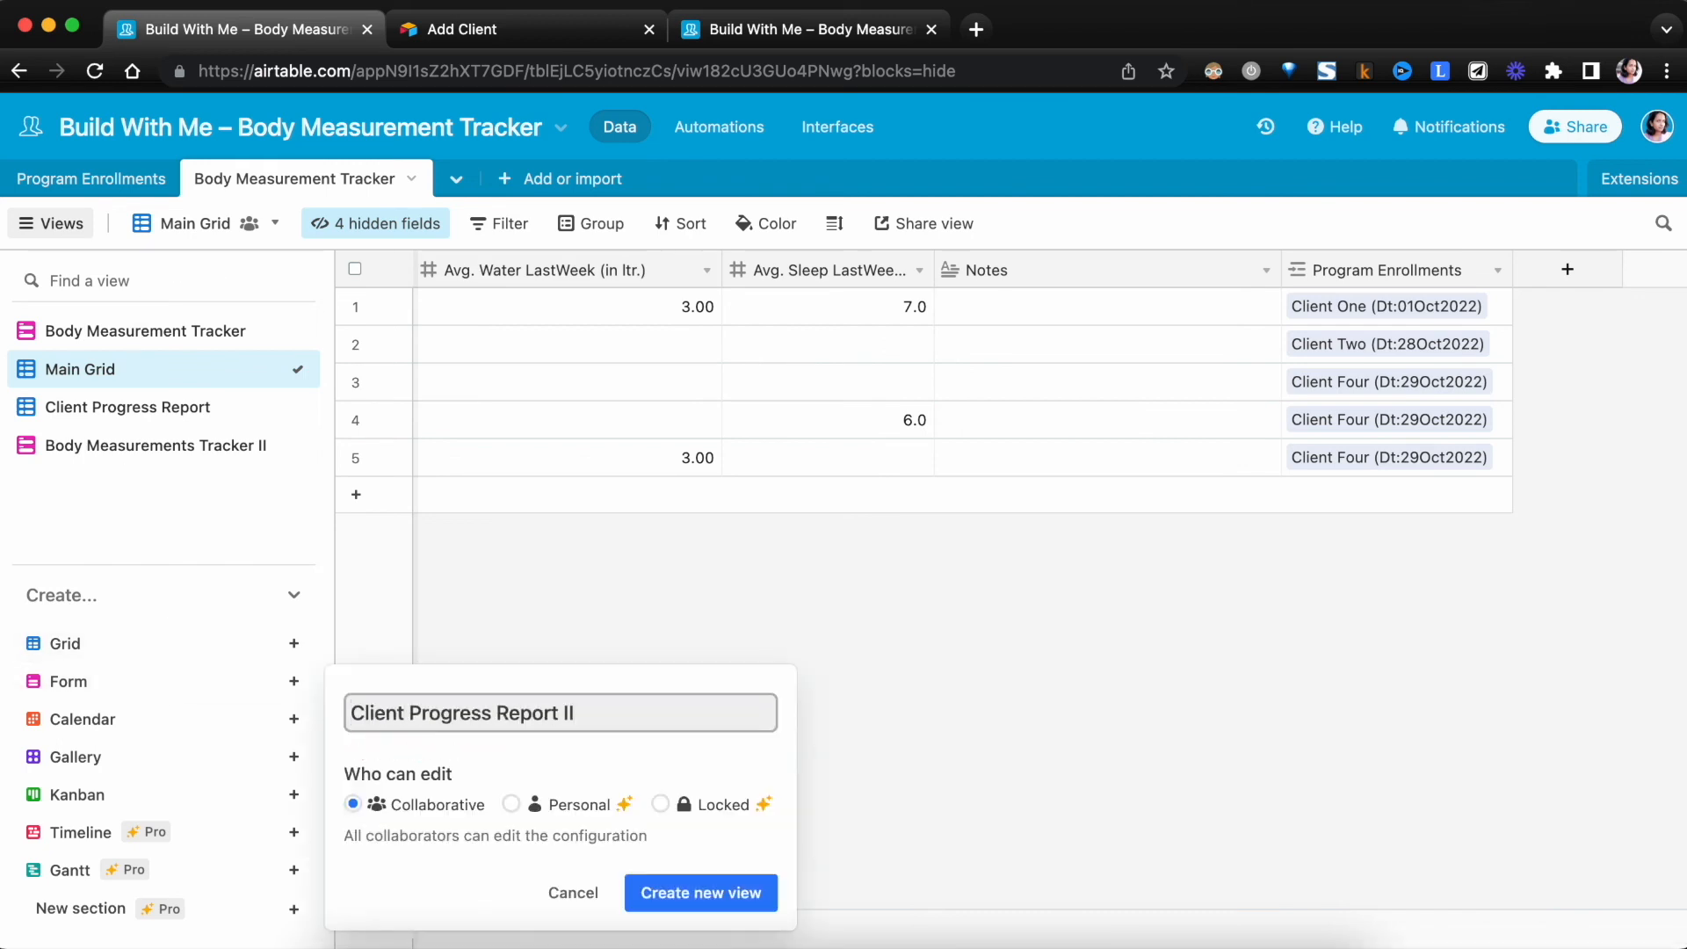
left_click(693, 893)
left_click(474, 223)
left_click(441, 322)
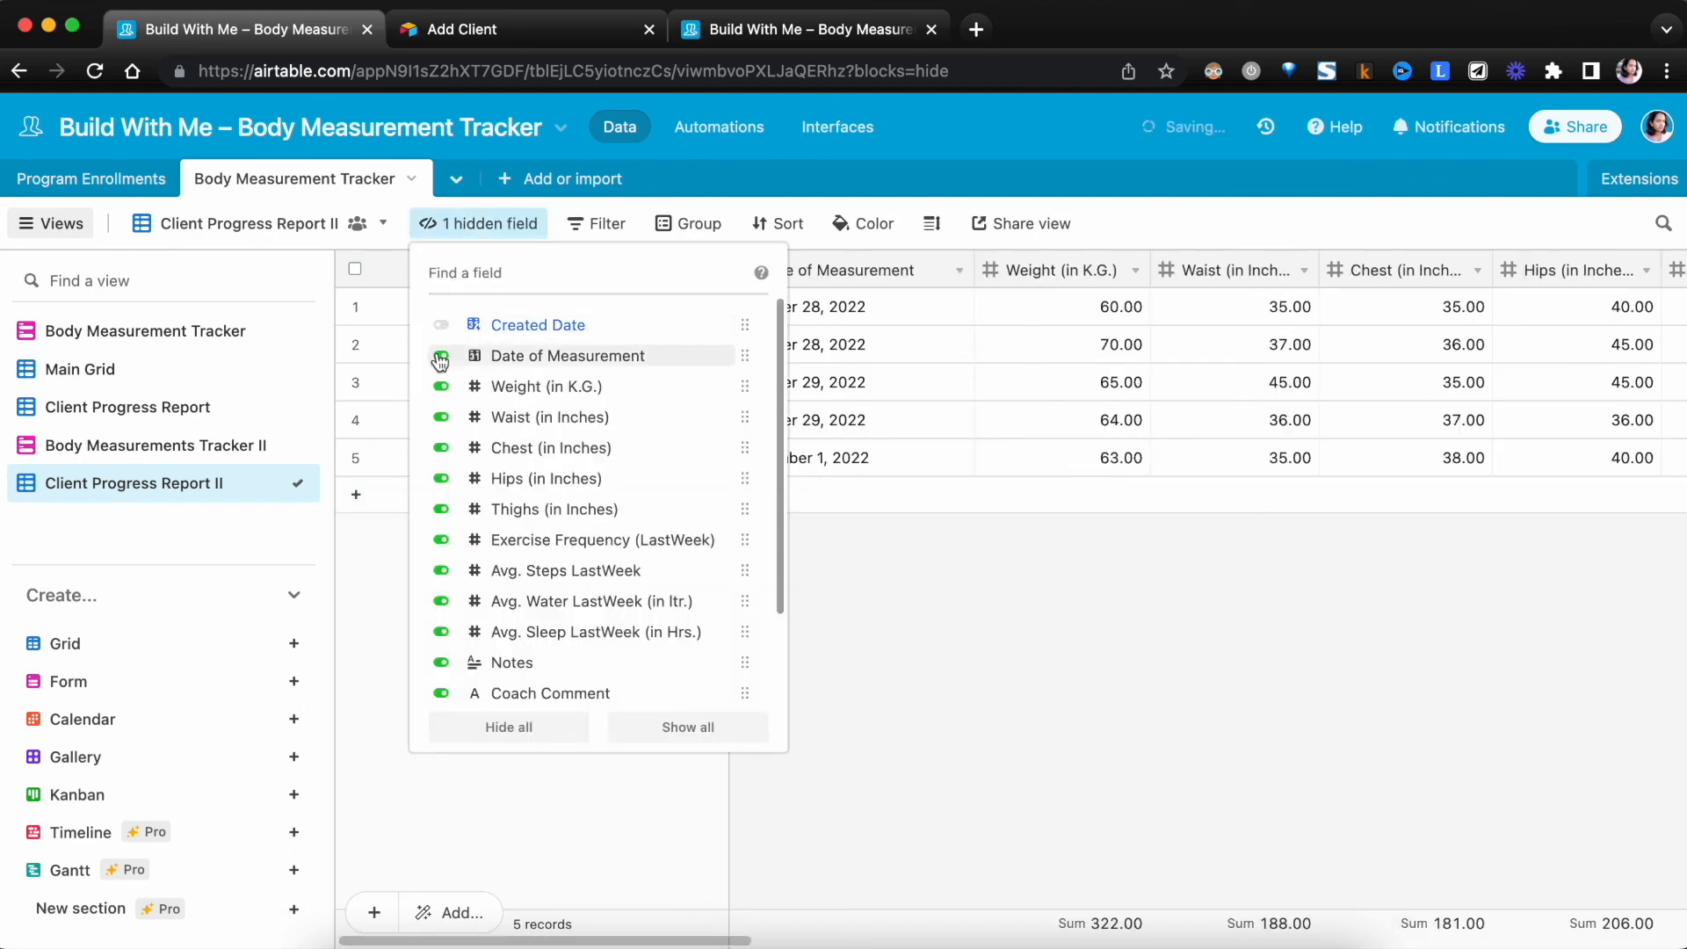
scroll(454, 457, "down", 2)
scroll(454, 490, "down", 1)
left_click(442, 618)
left_click(441, 648)
left_click(441, 678)
left_click(913, 167)
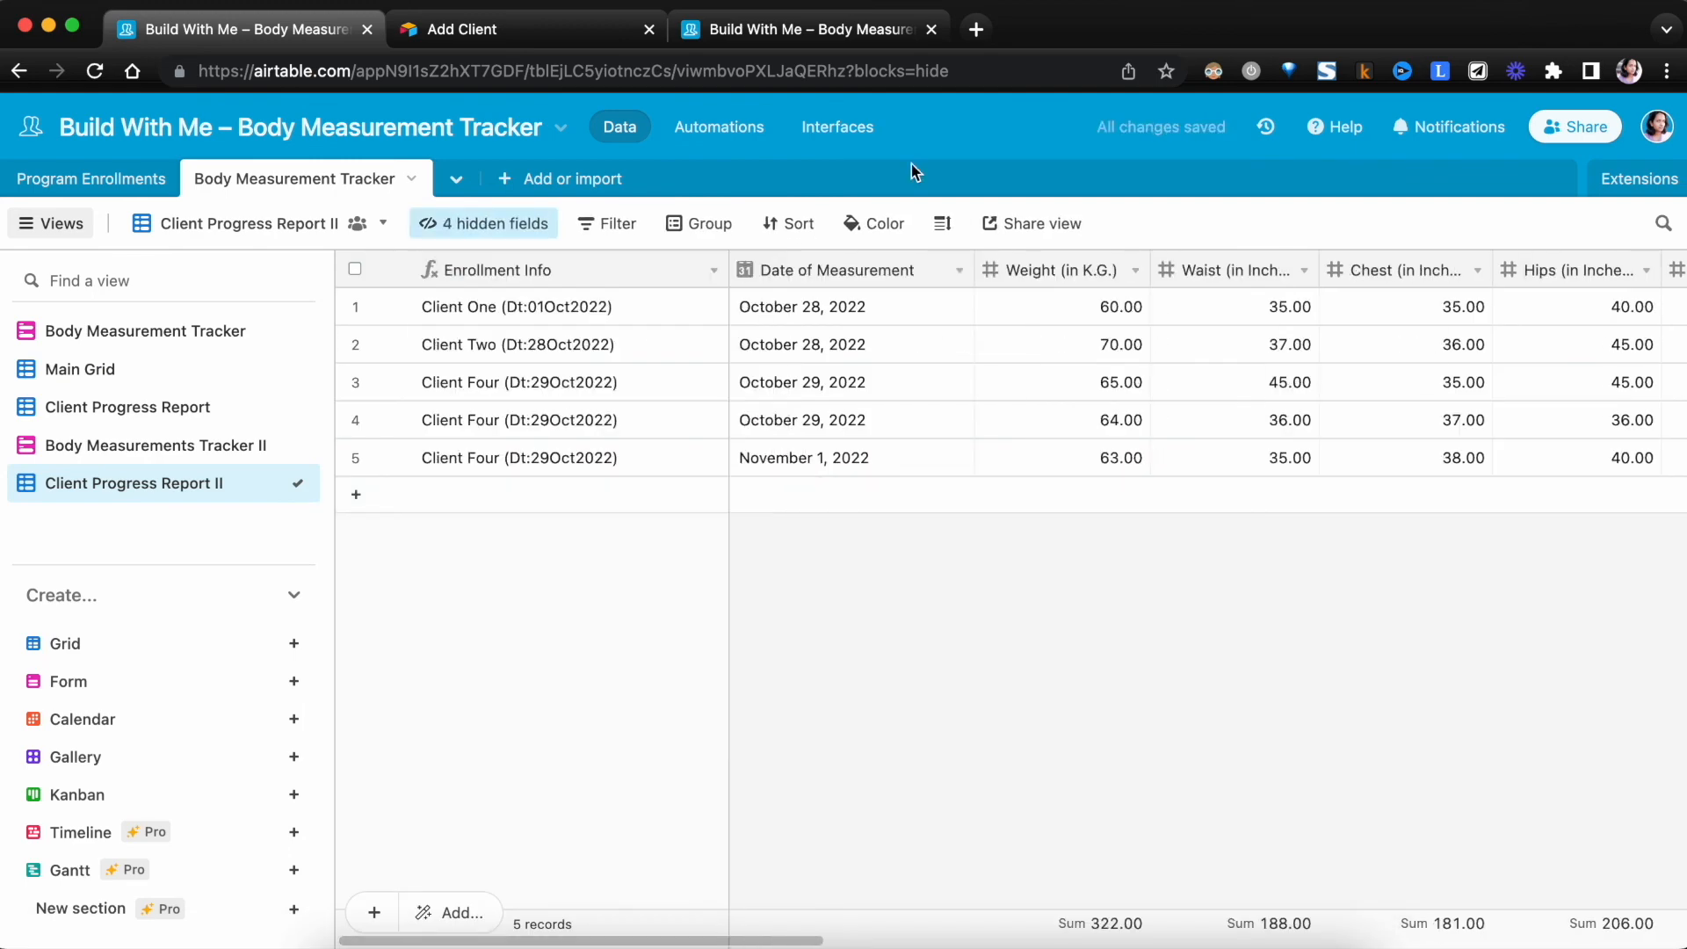
- Group the records in the Client Progress Report II view by Program Enrollments
left_click(731, 233)
left_click(780, 347)
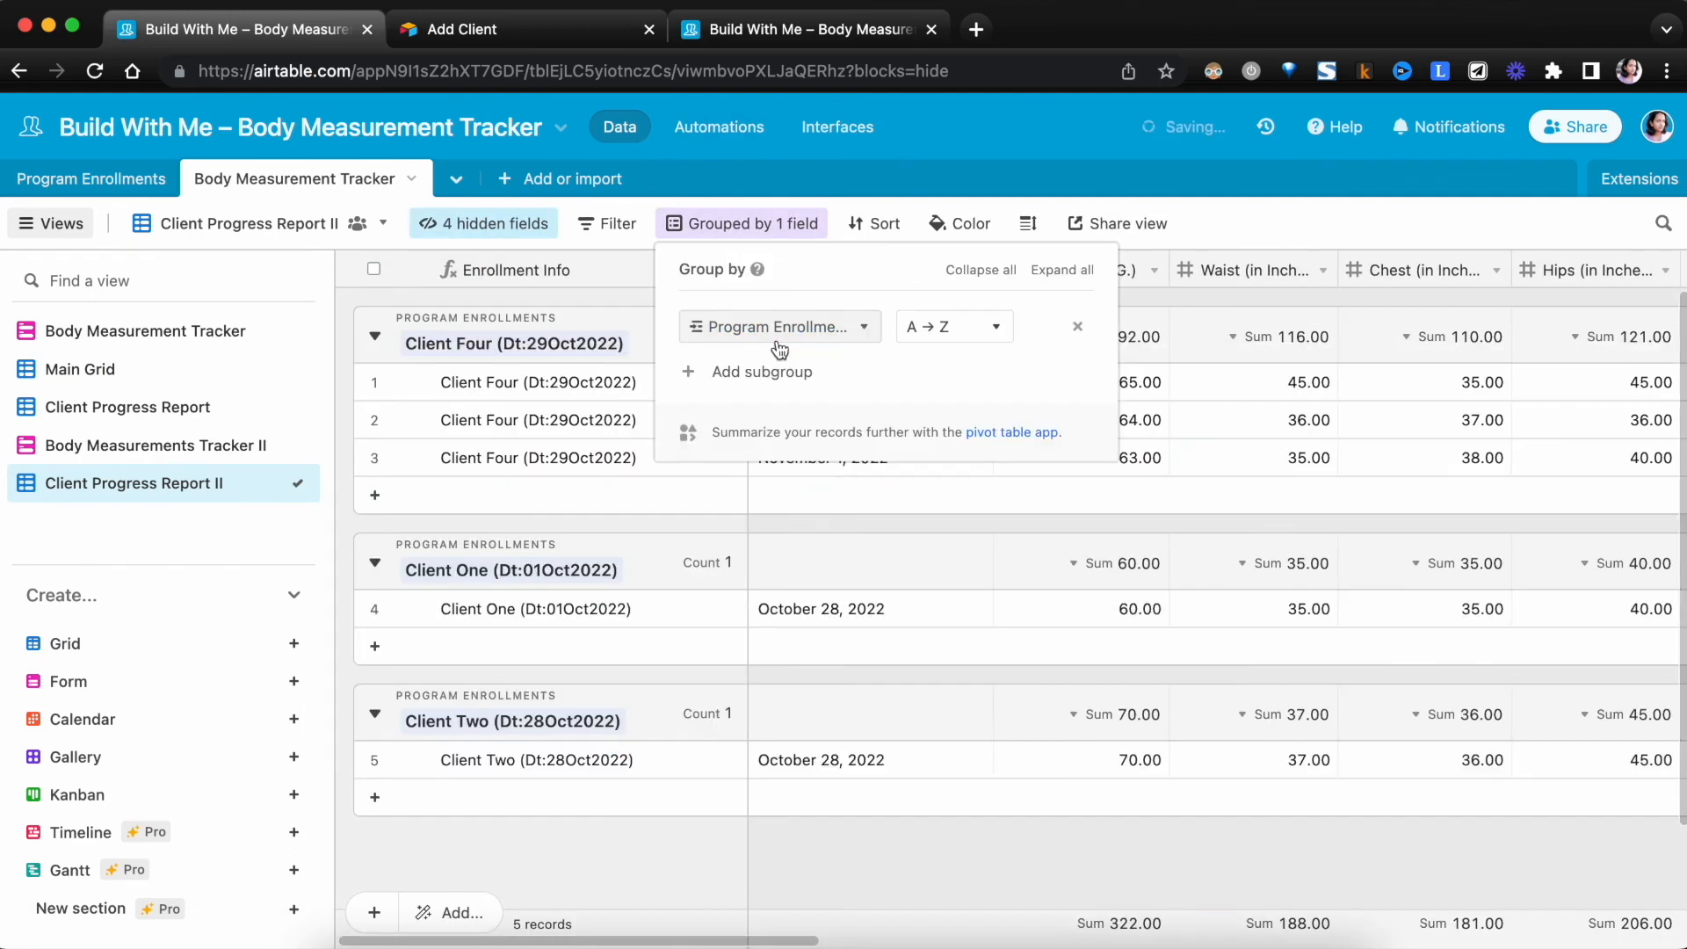
left_click(740, 573)
scroll(740, 573, "right", 10)
scroll(740, 573, "left", 10)
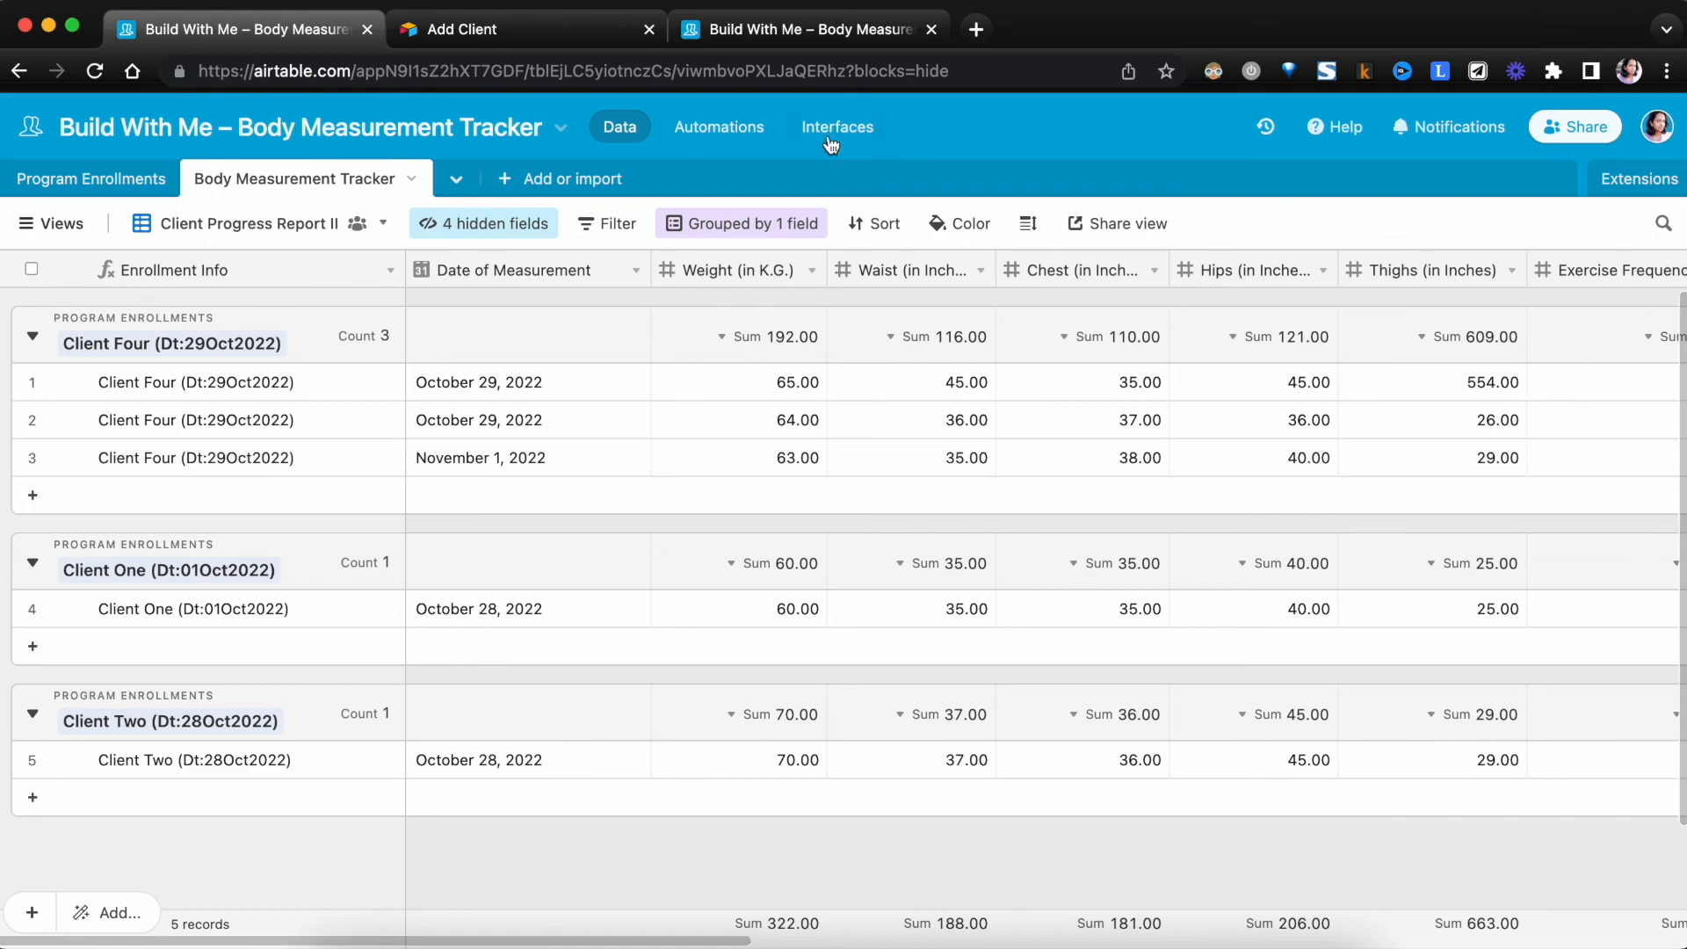
- Create a private share link for the Client Progress Report II view and open the shared page to check its measurement fields
left_click(1109, 225)
left_click(1243, 298)
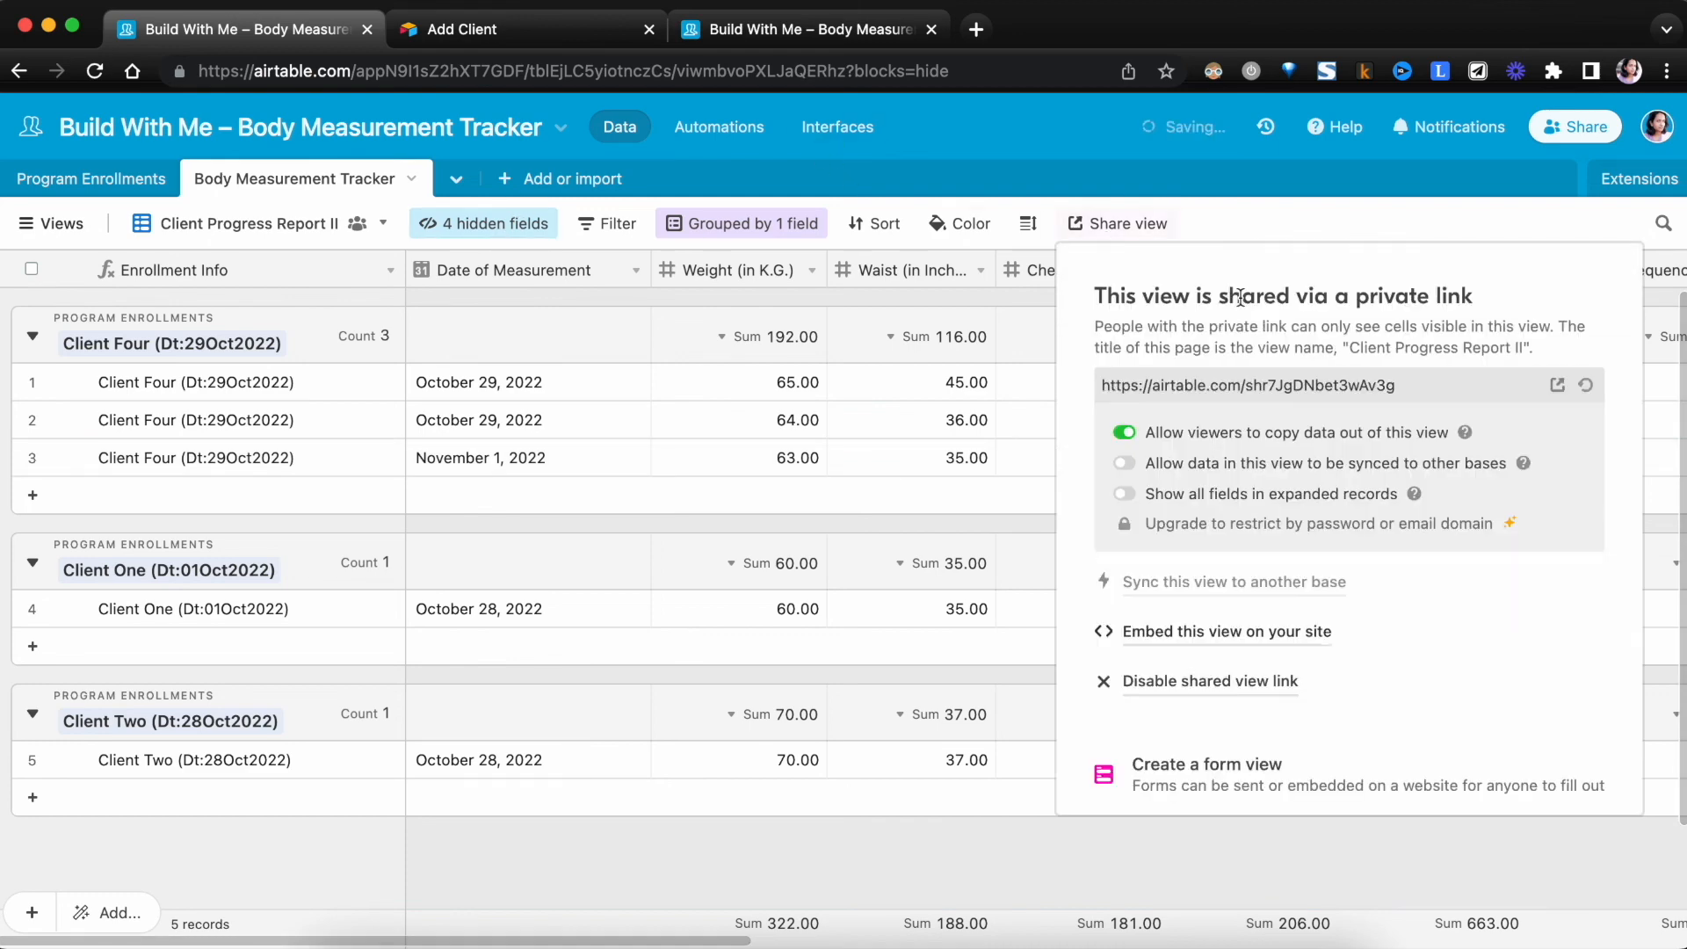
left_click(1588, 388)
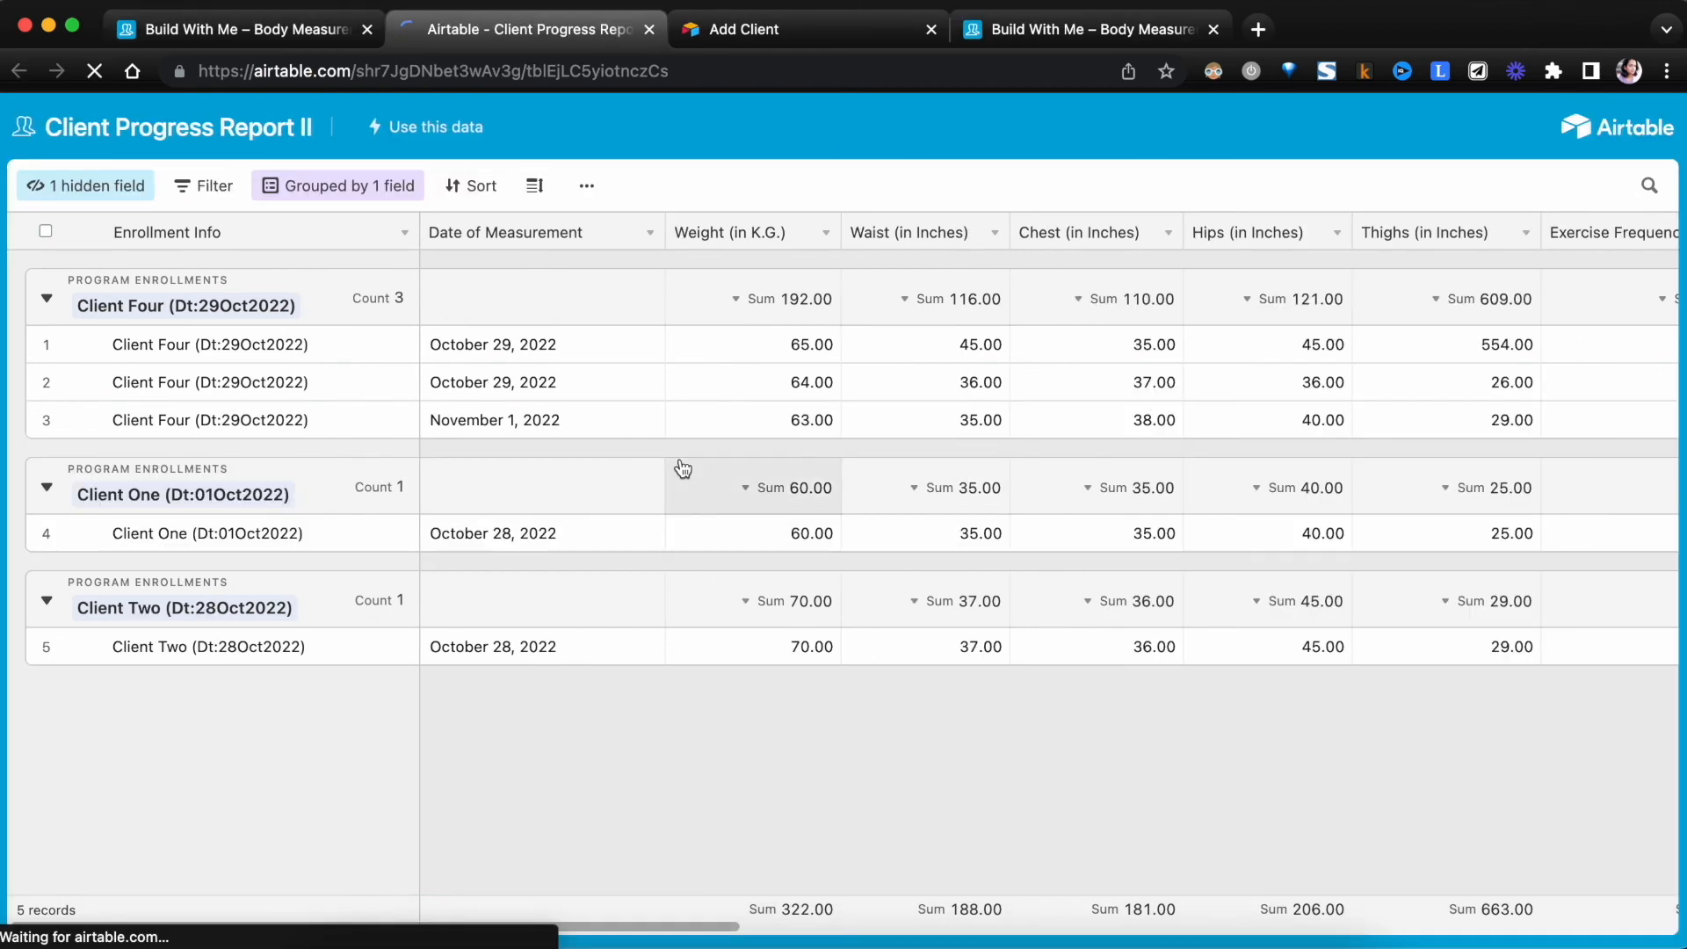
scroll(817, 747, "right", 8)
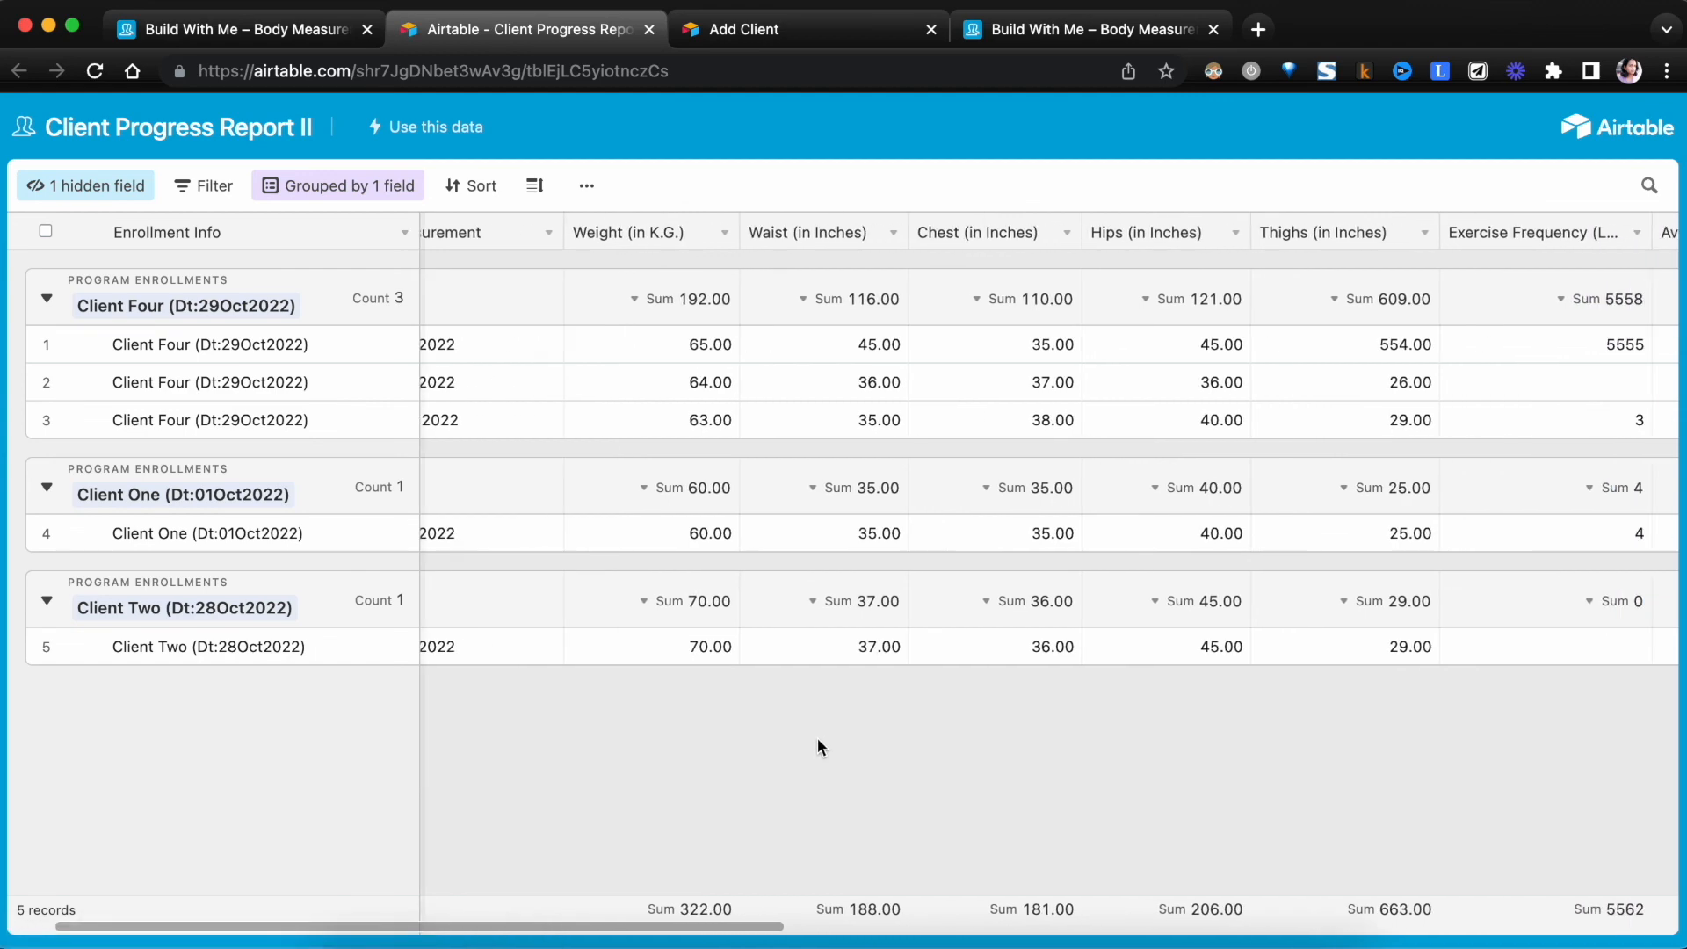
scroll(819, 746, "right", 10)
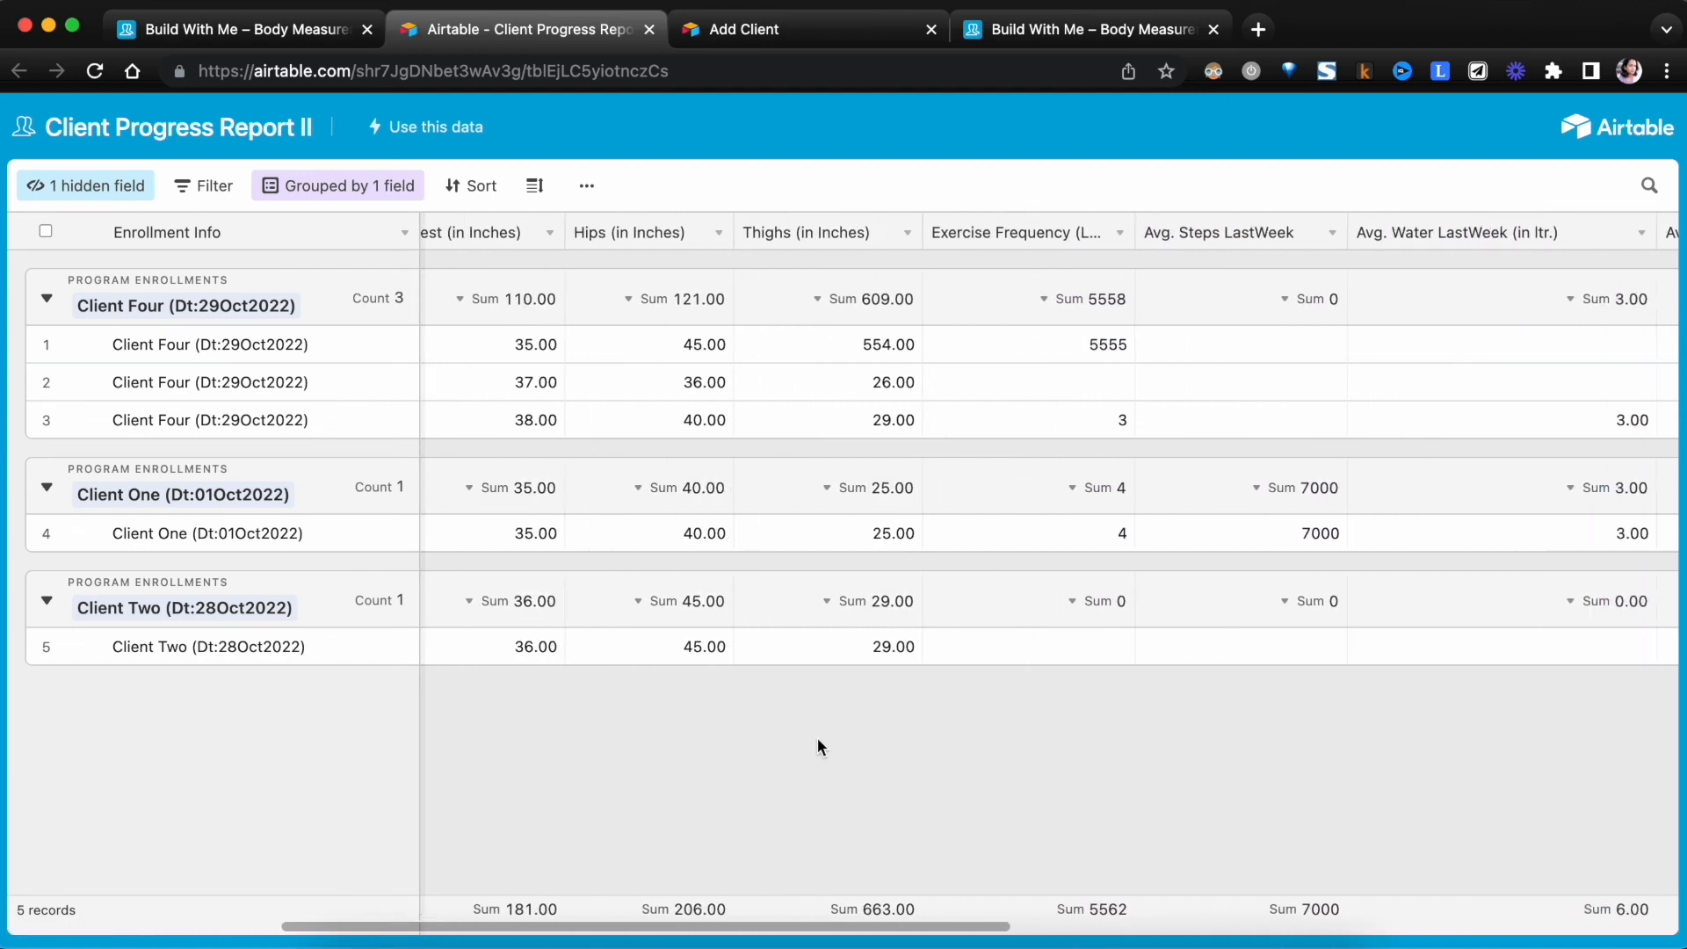
scroll(818, 739, "right", 5)
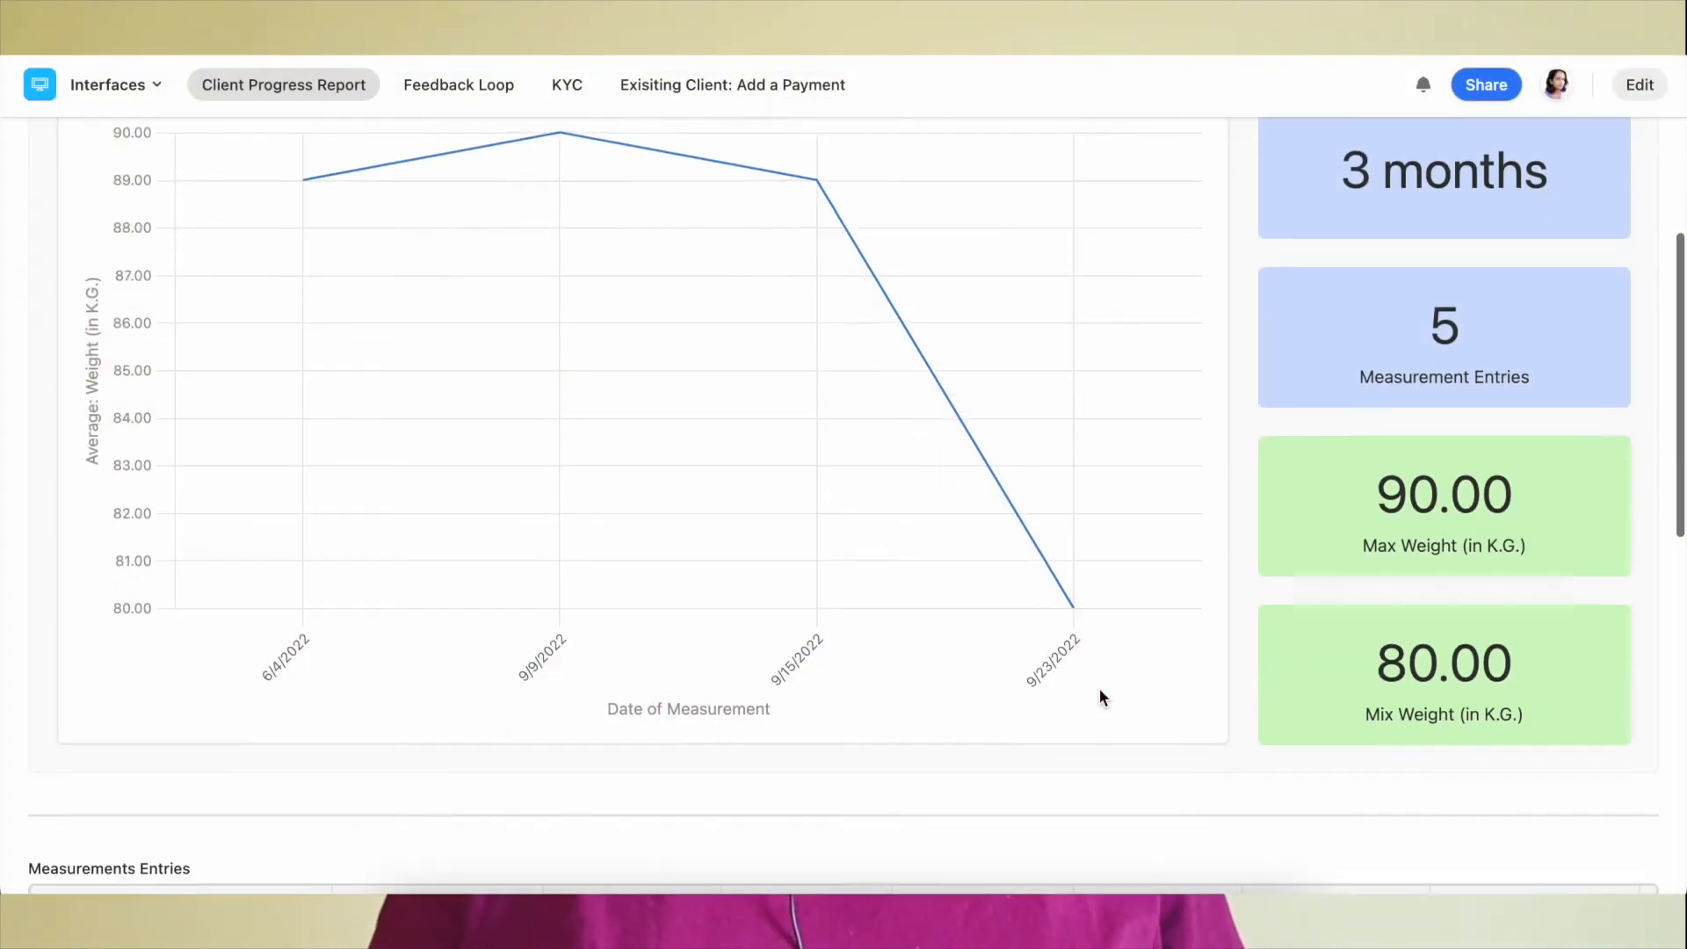
scroll(1098, 697, "down", 6)
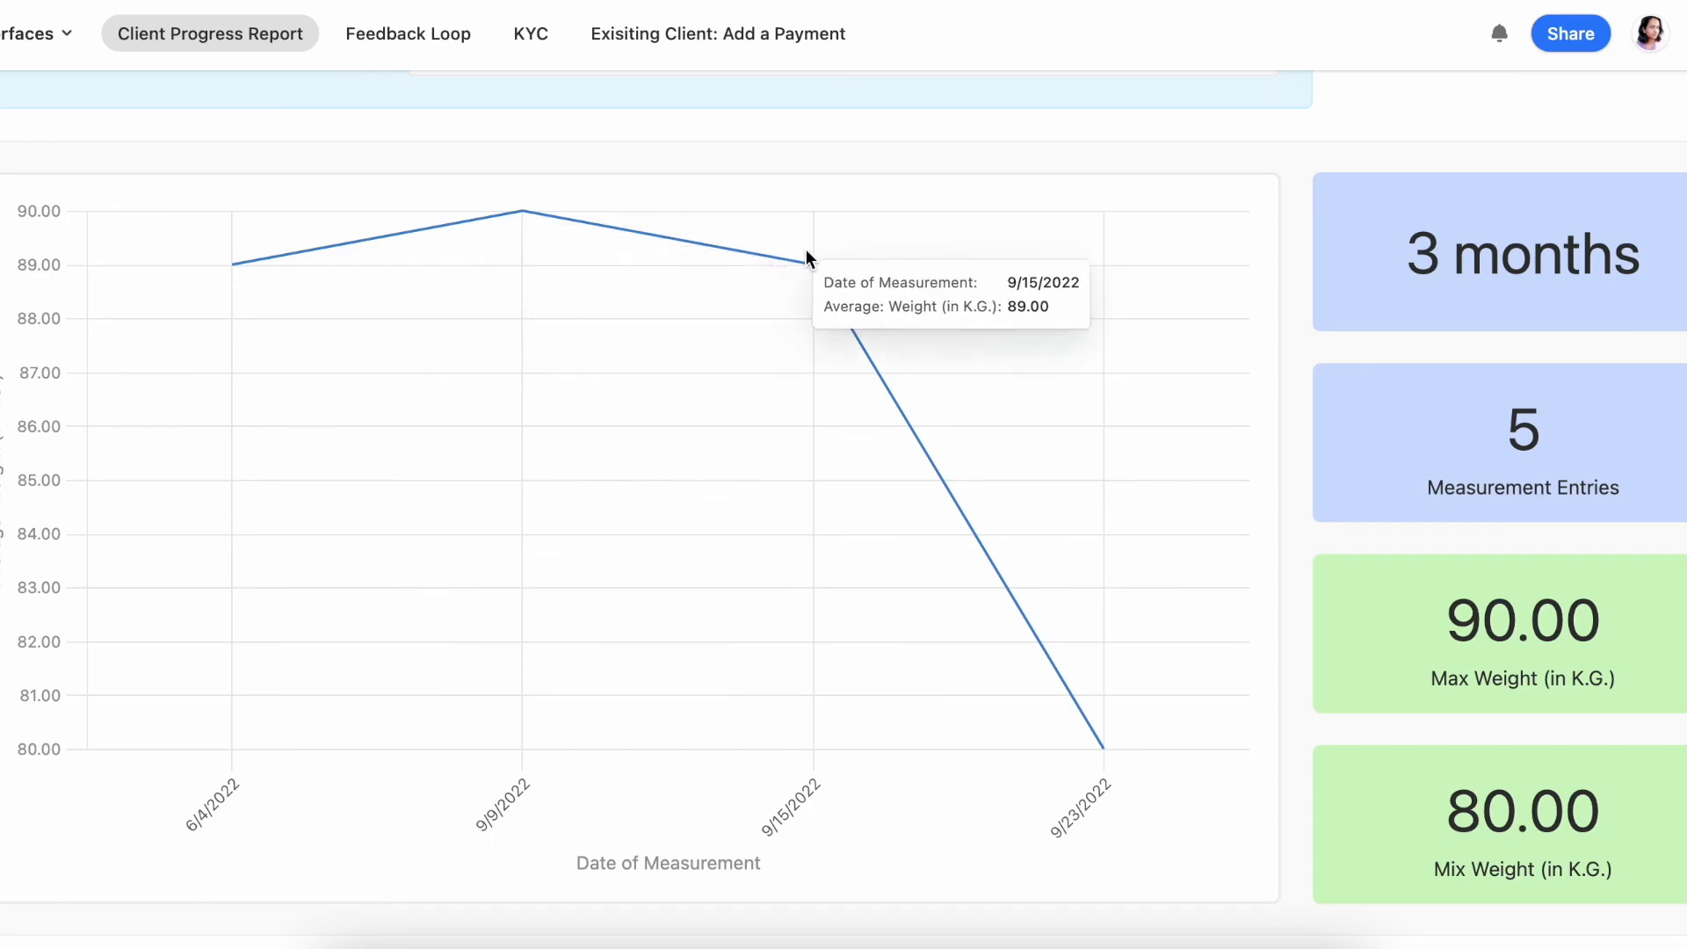
scroll(1132, 715, "down", 10)
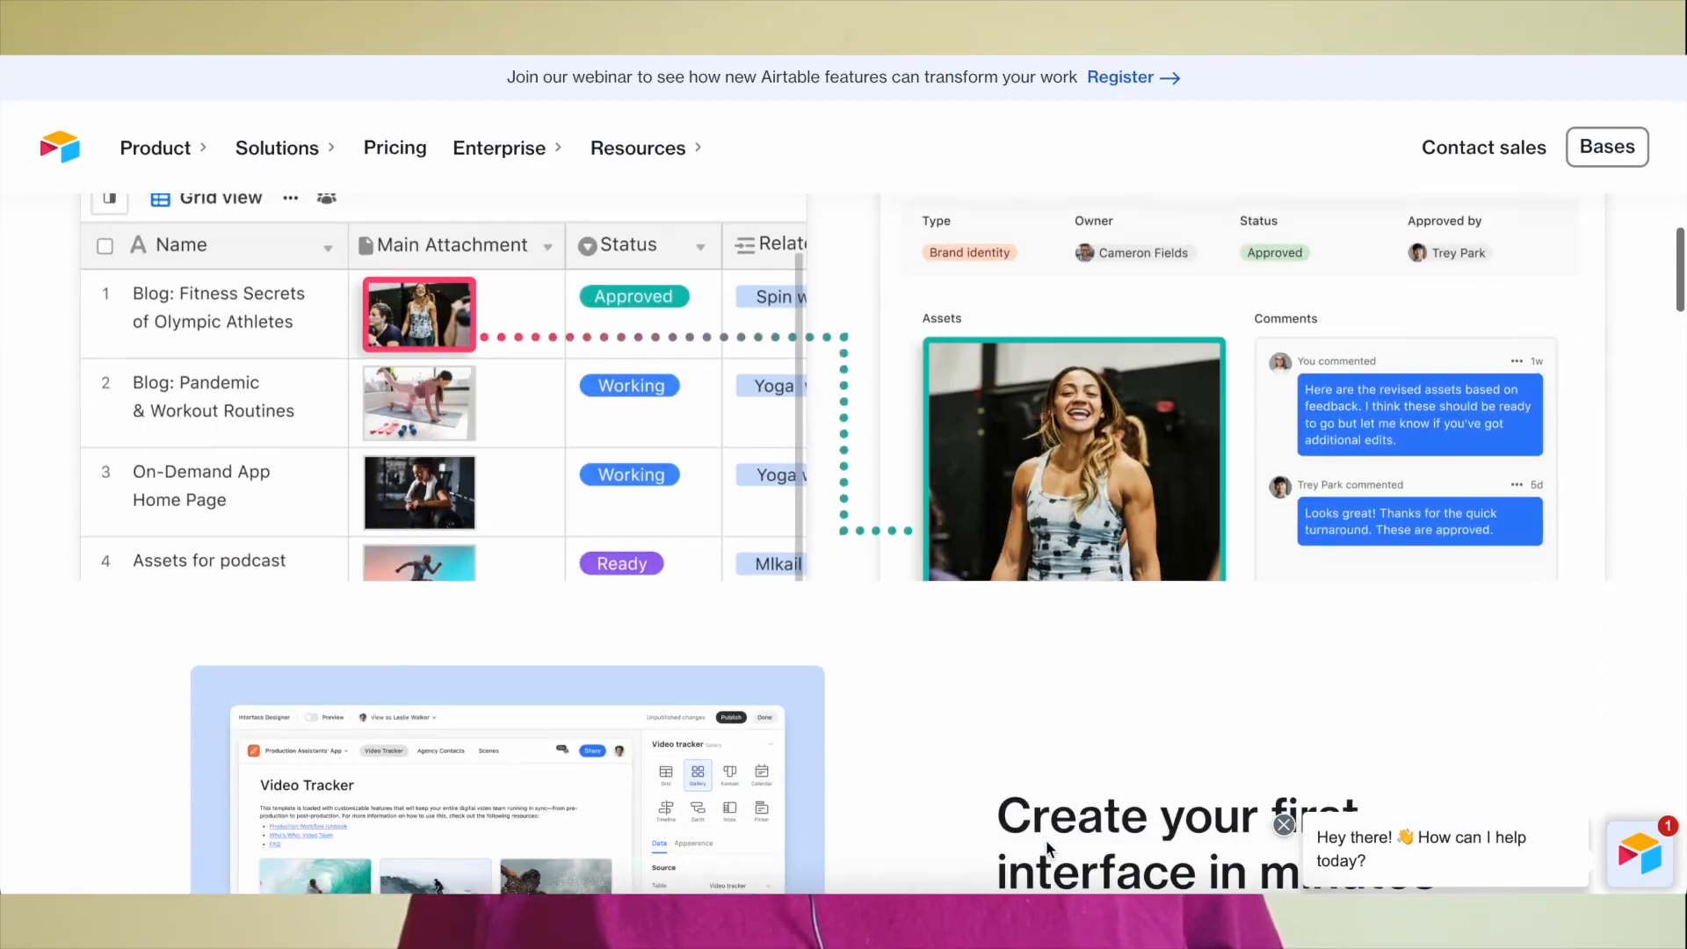
scroll(1046, 840, "down", 5)
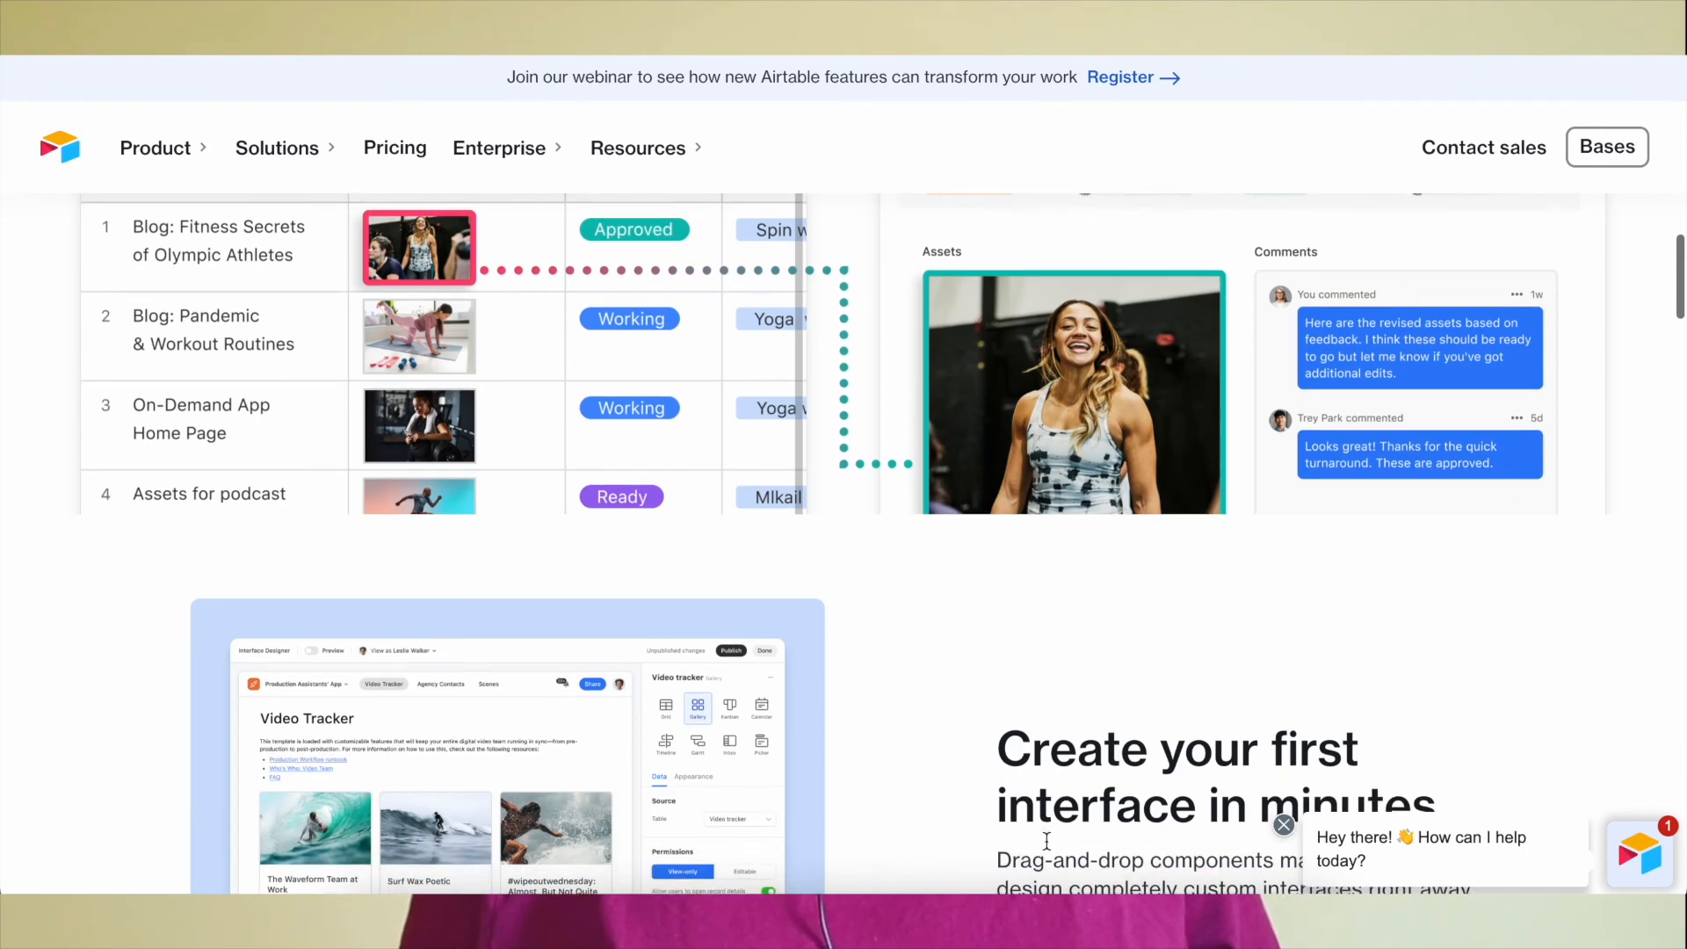